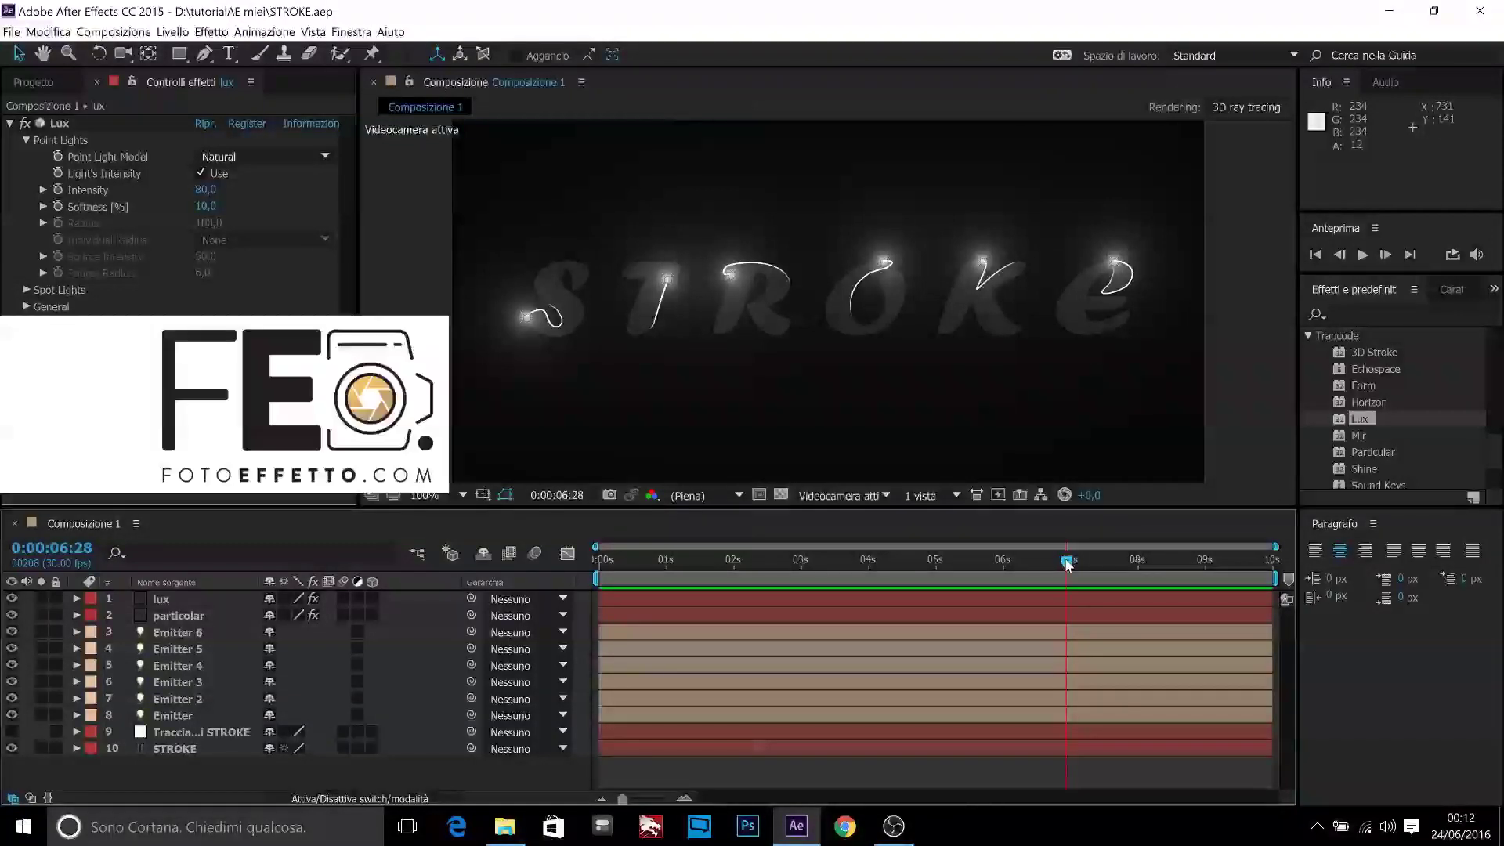
# Step: Scrub back and forth through the stroke animation around the three-second mark
pyautogui.moveTo(1067, 562)
pyautogui.mouseDown()
pyautogui.moveTo(848, 568)
pyautogui.moveTo(987, 571)
pyautogui.mouseUp()
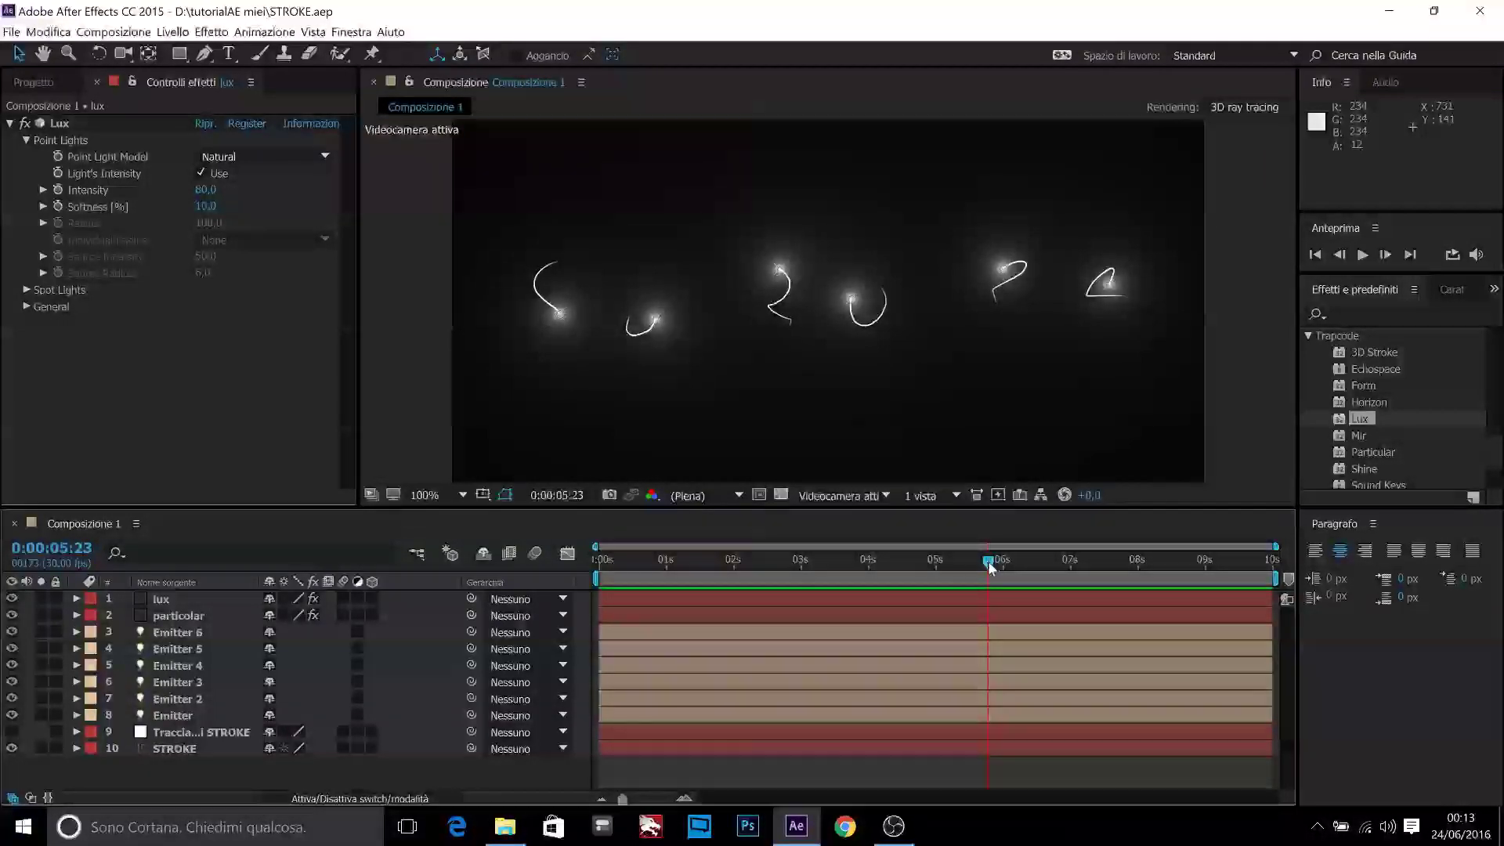
pyautogui.moveTo(989, 563); pyautogui.dragTo(847, 569)
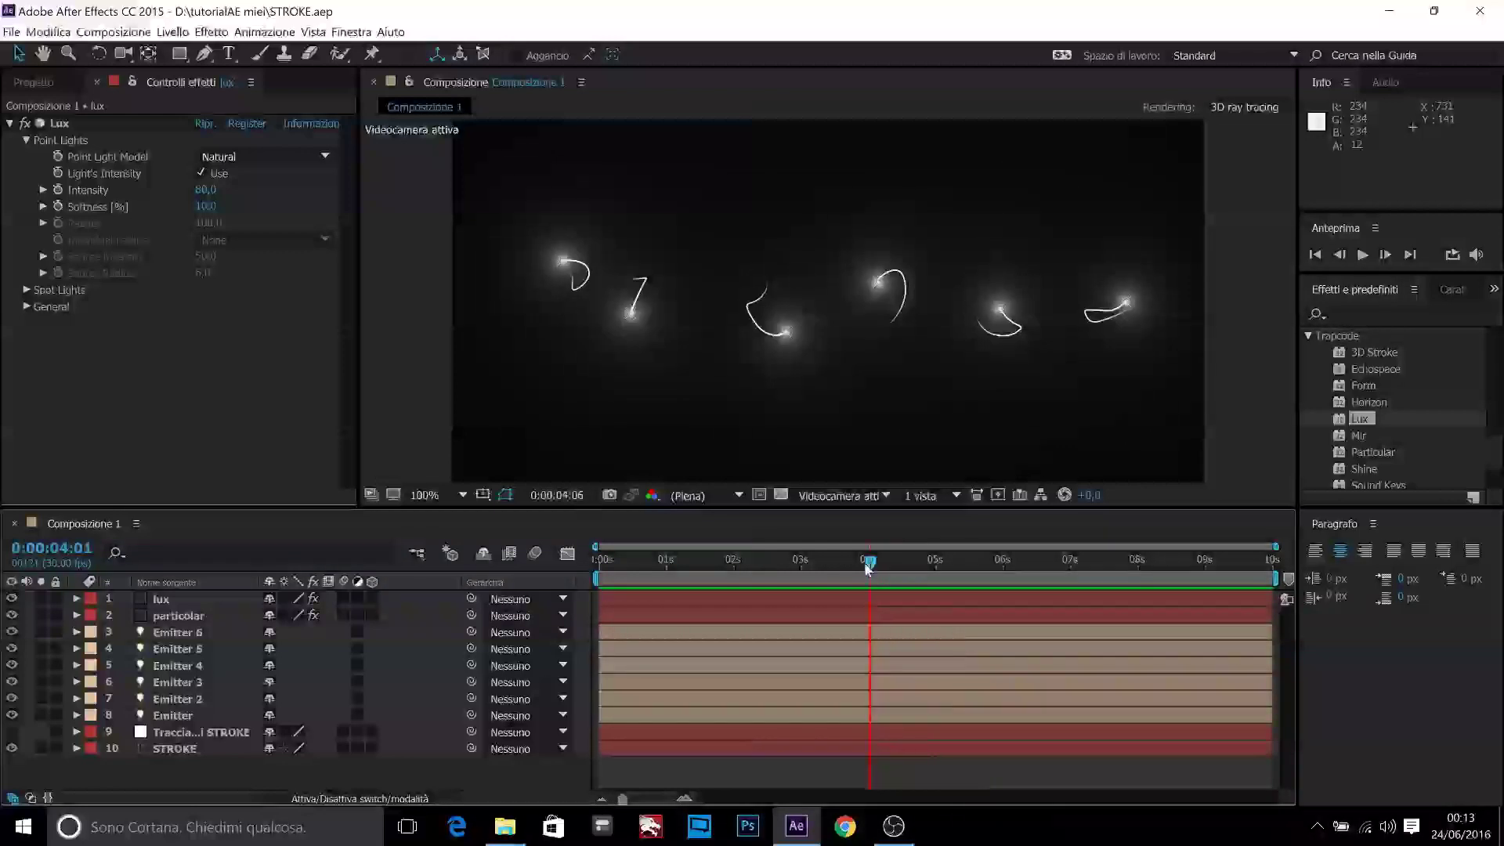
pyautogui.moveTo(847, 570); pyautogui.dragTo(860, 569)
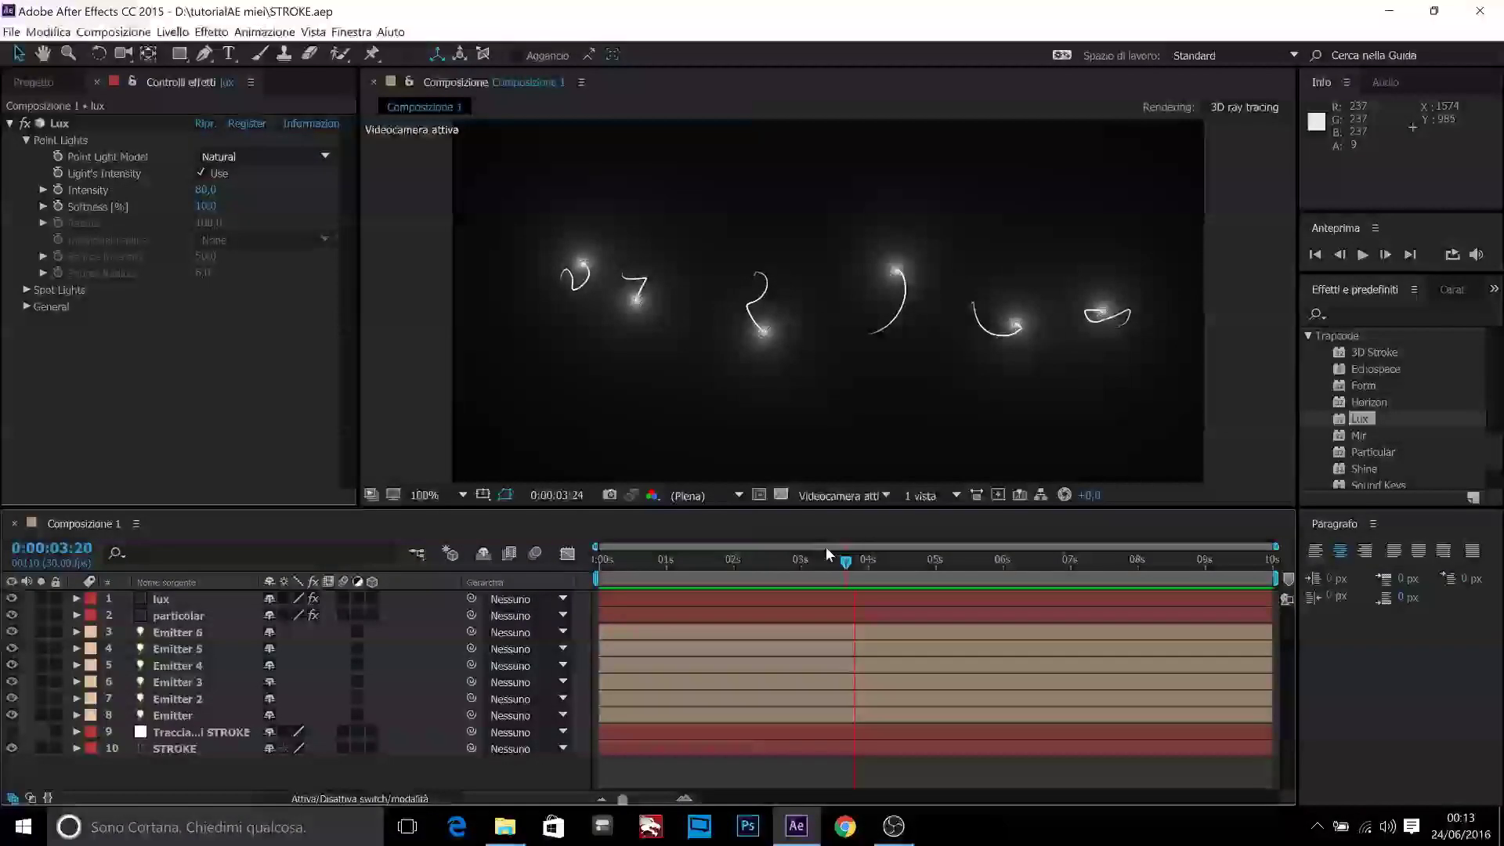
pyautogui.moveTo(857, 564)
pyautogui.mouseDown()
pyautogui.moveTo(815, 561)
pyautogui.moveTo(810, 575)
pyautogui.moveTo(834, 578)
pyautogui.mouseUp()
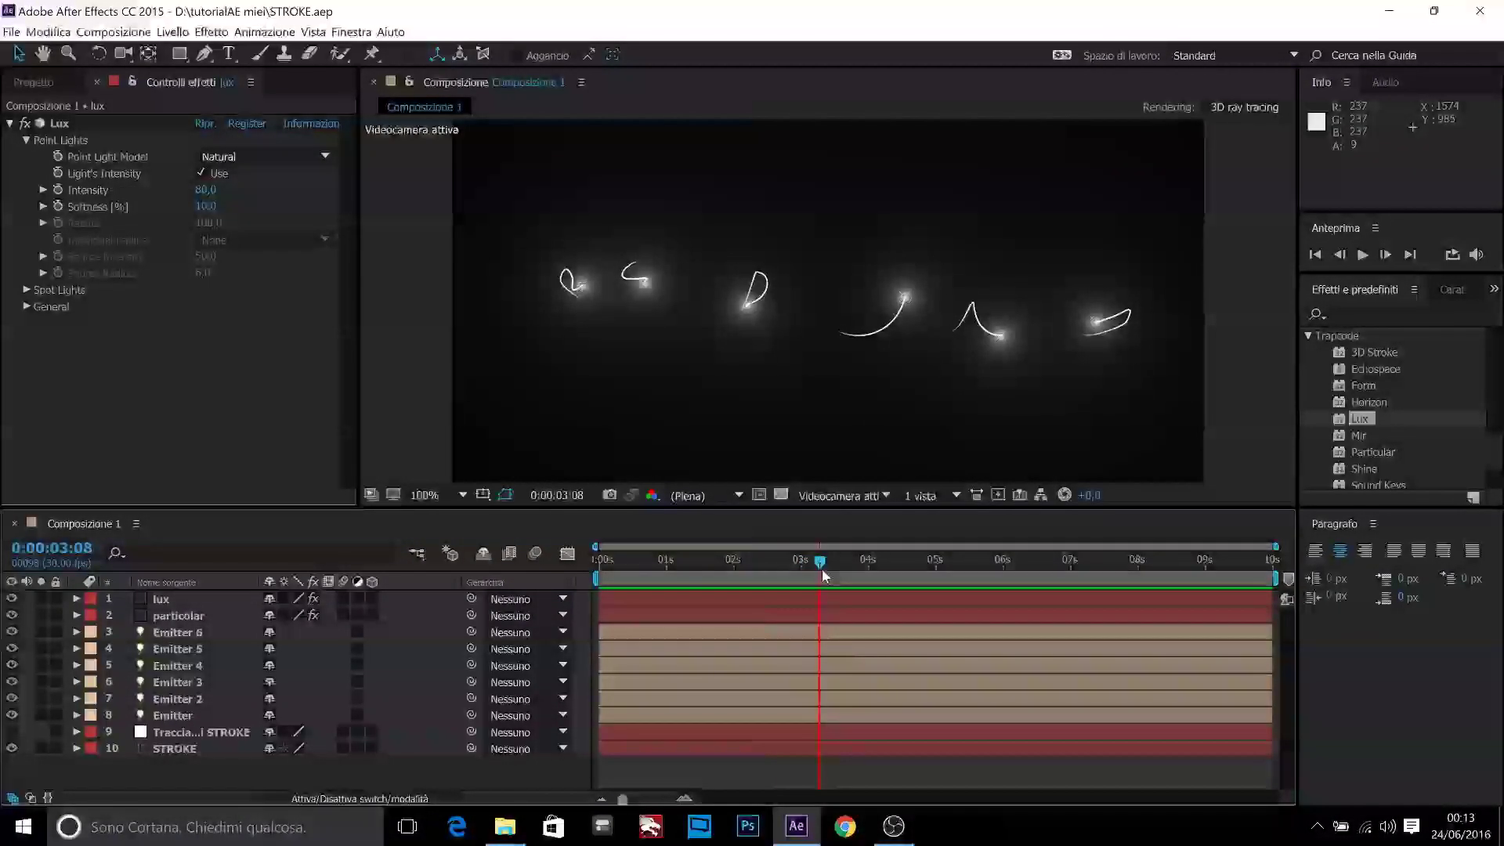
pyautogui.moveTo(833, 578); pyautogui.dragTo(843, 576)
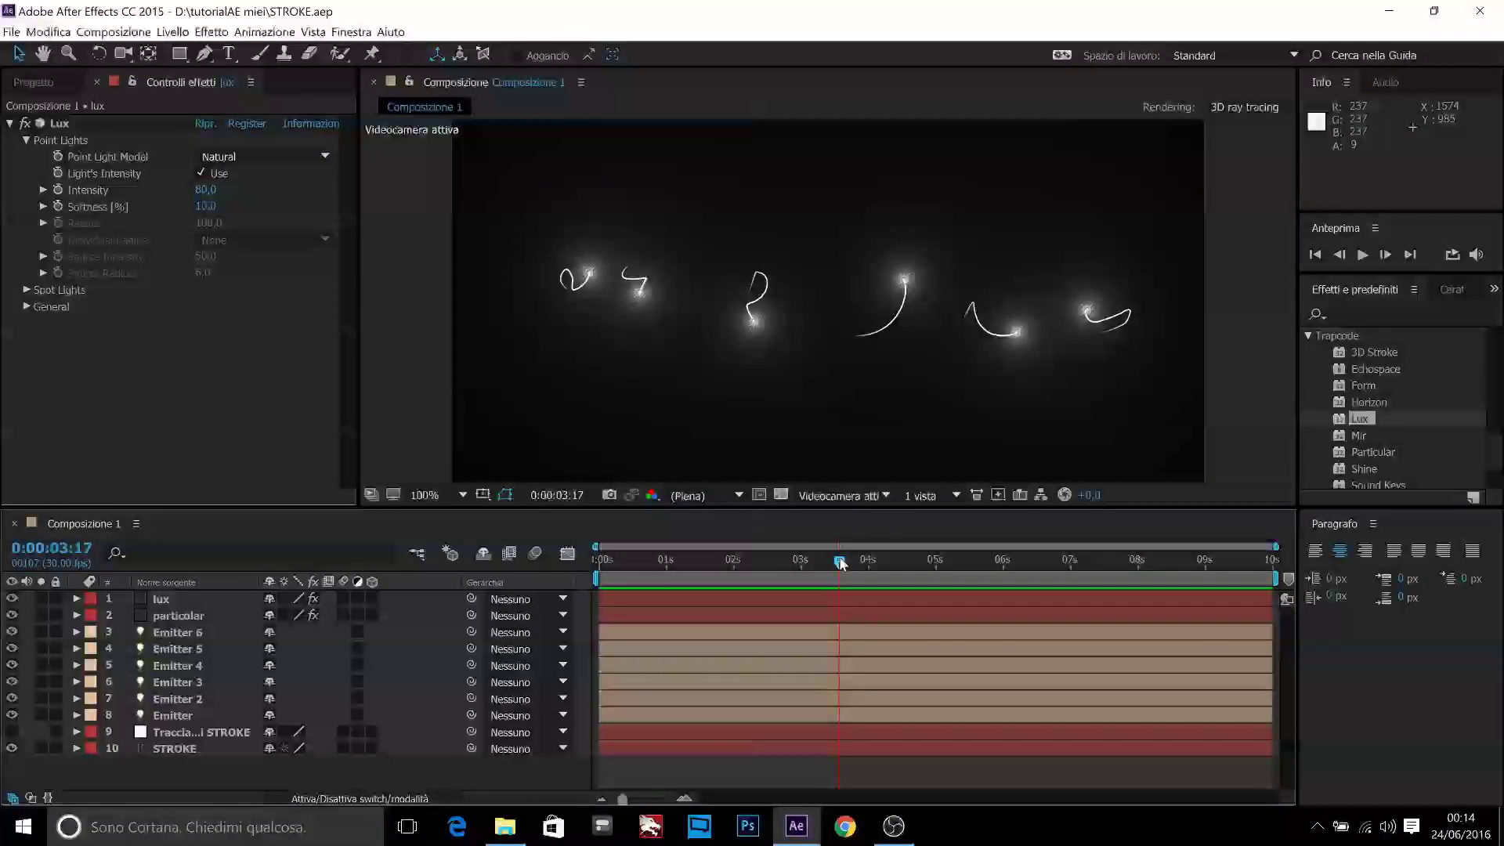
pyautogui.moveTo(840, 562)
pyautogui.mouseDown()
pyautogui.moveTo(787, 561)
pyautogui.moveTo(835, 576)
pyautogui.mouseUp()
# Step: Play and stop a preview of the light strokes, selecting the Emitter 4 layer
pyautogui.press('space')
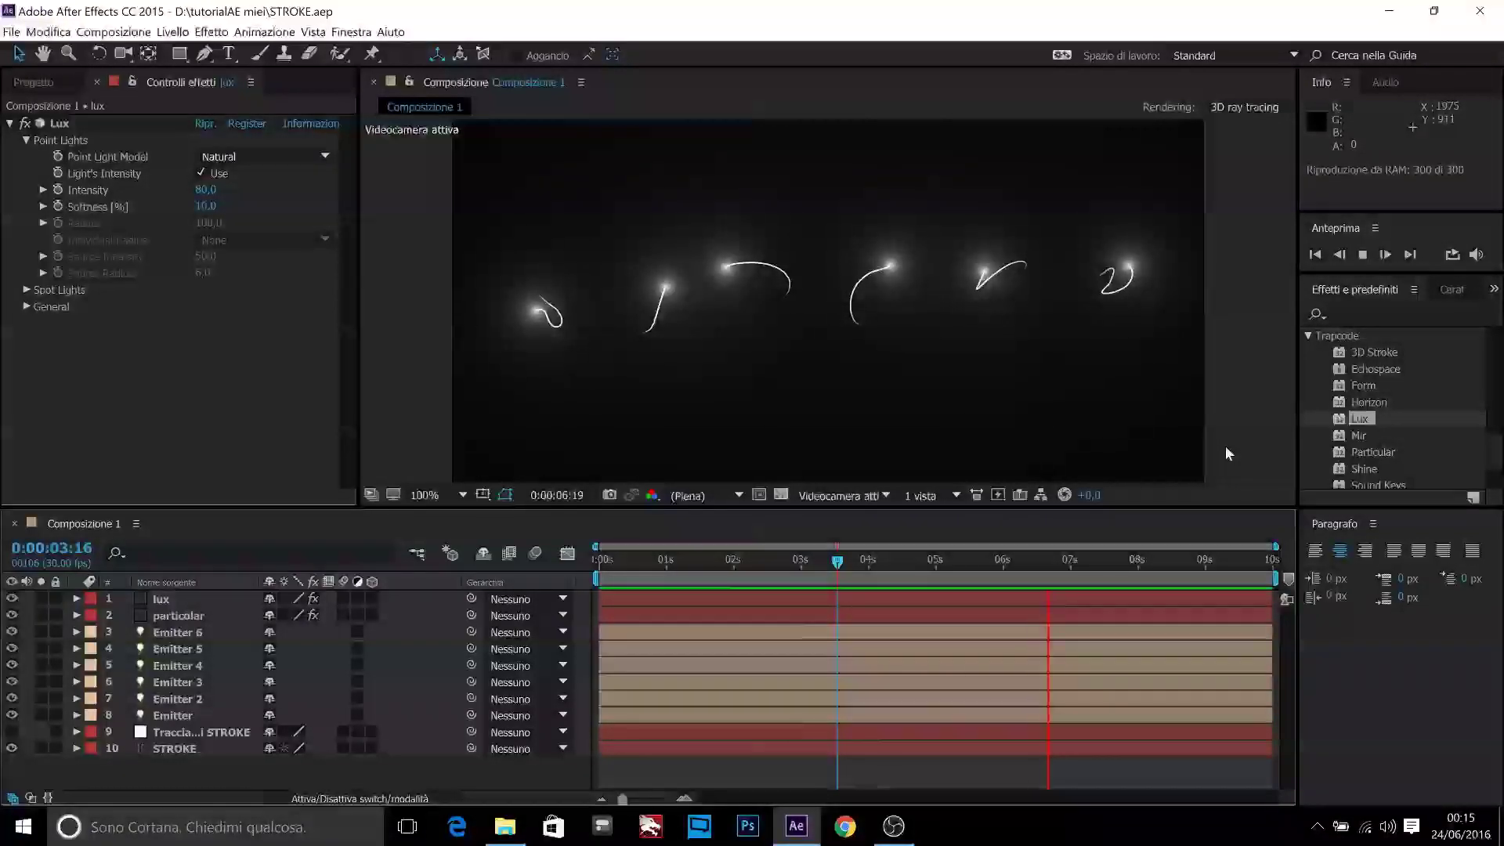
pyautogui.click(952, 670)
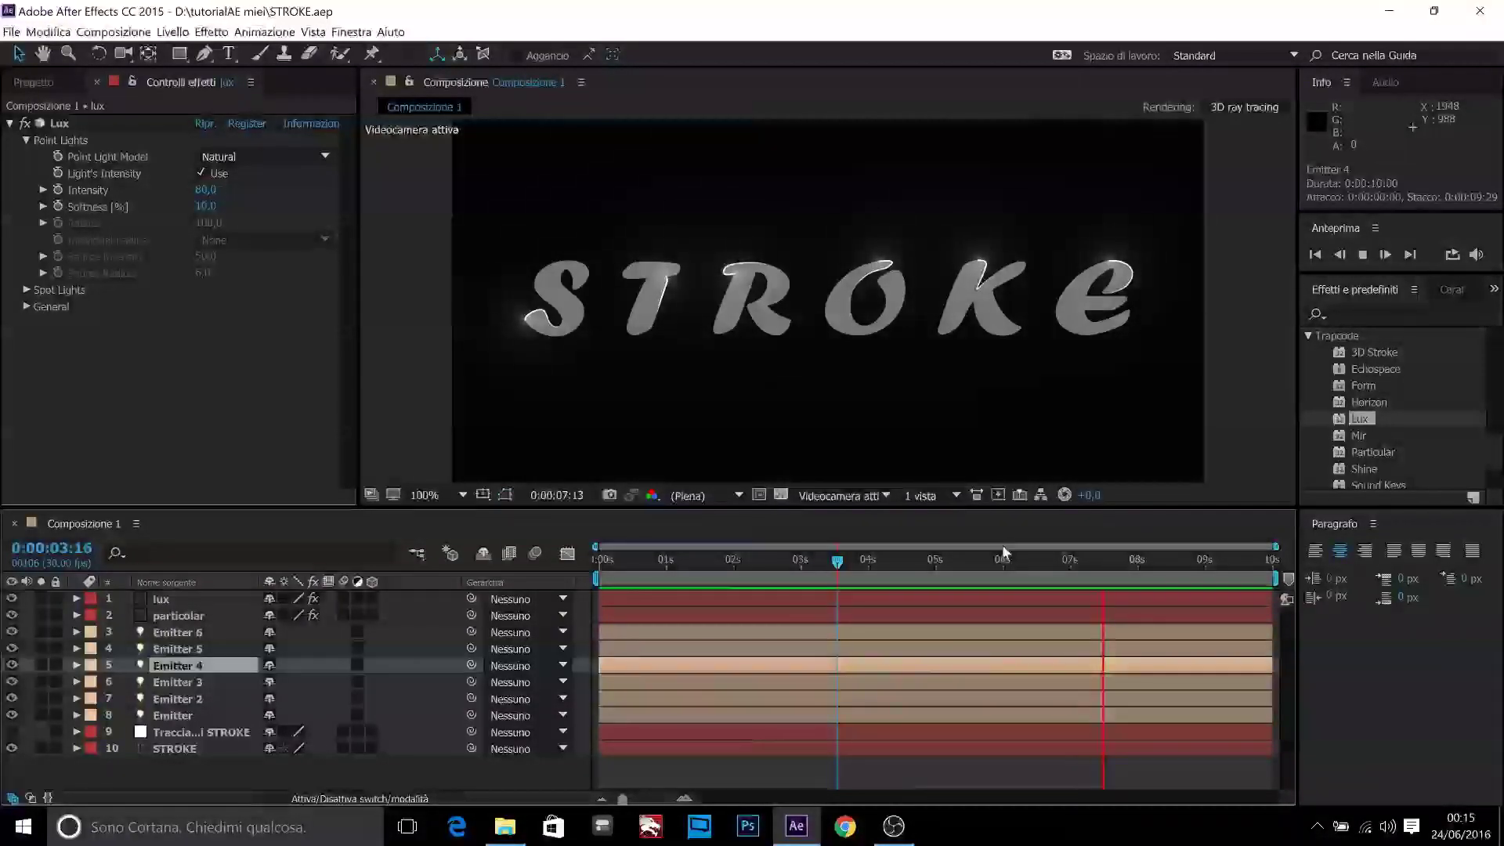
pyautogui.press('space')
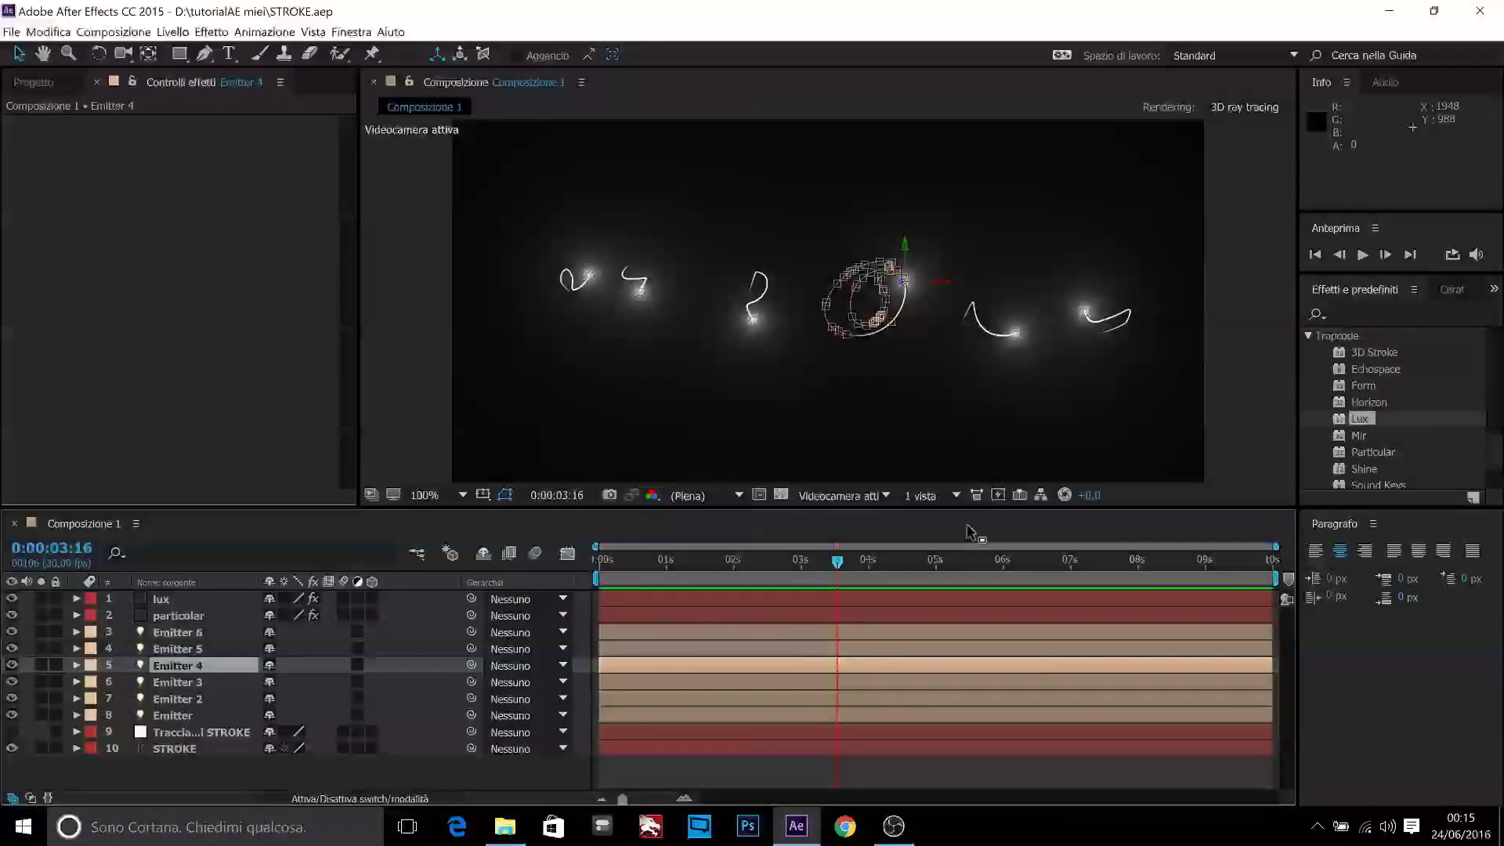
pyautogui.press('space')
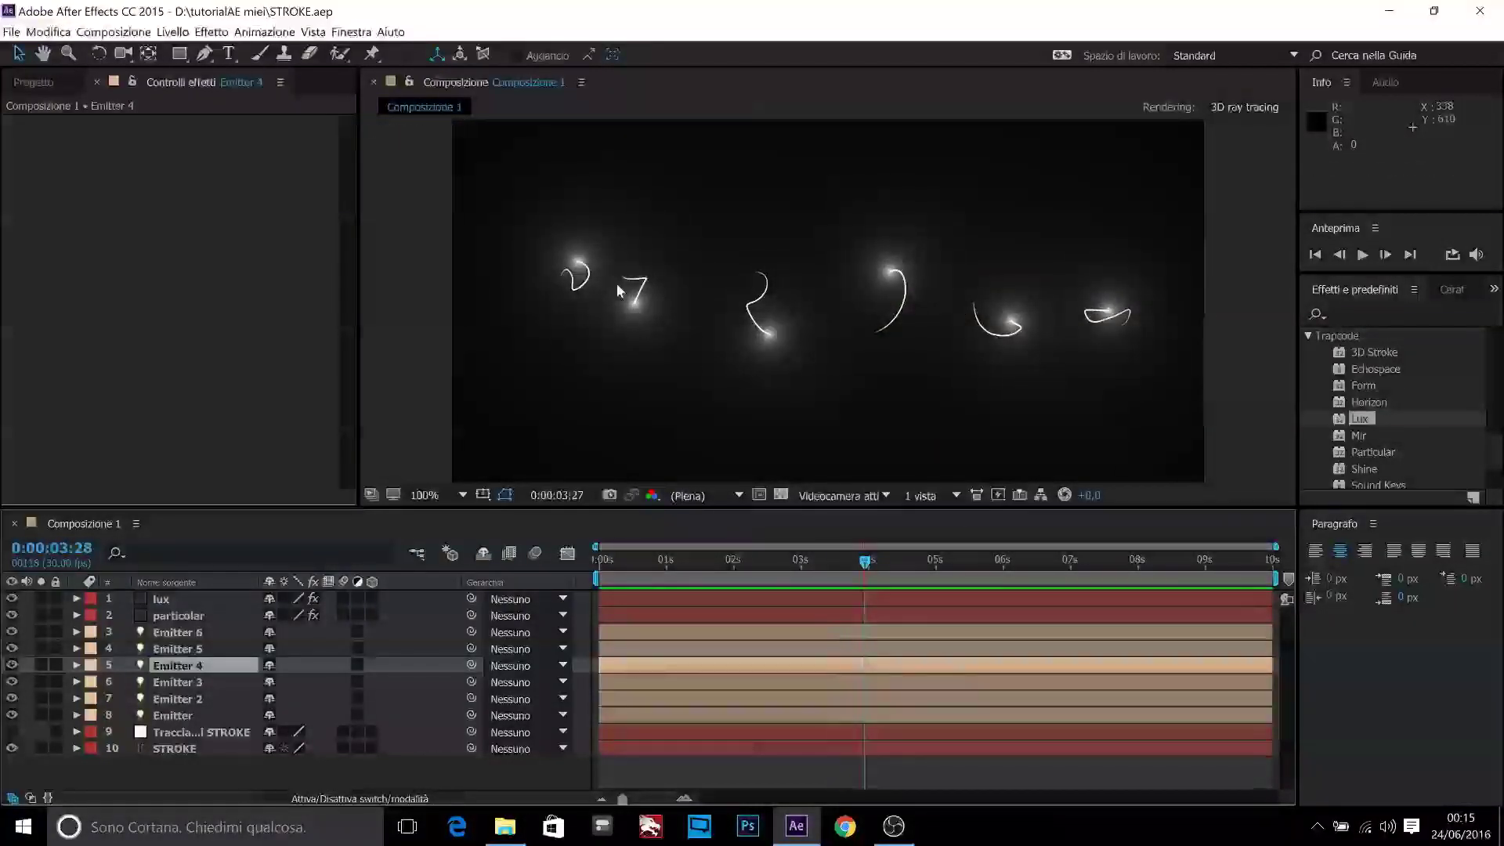
pyautogui.click(820, 282)
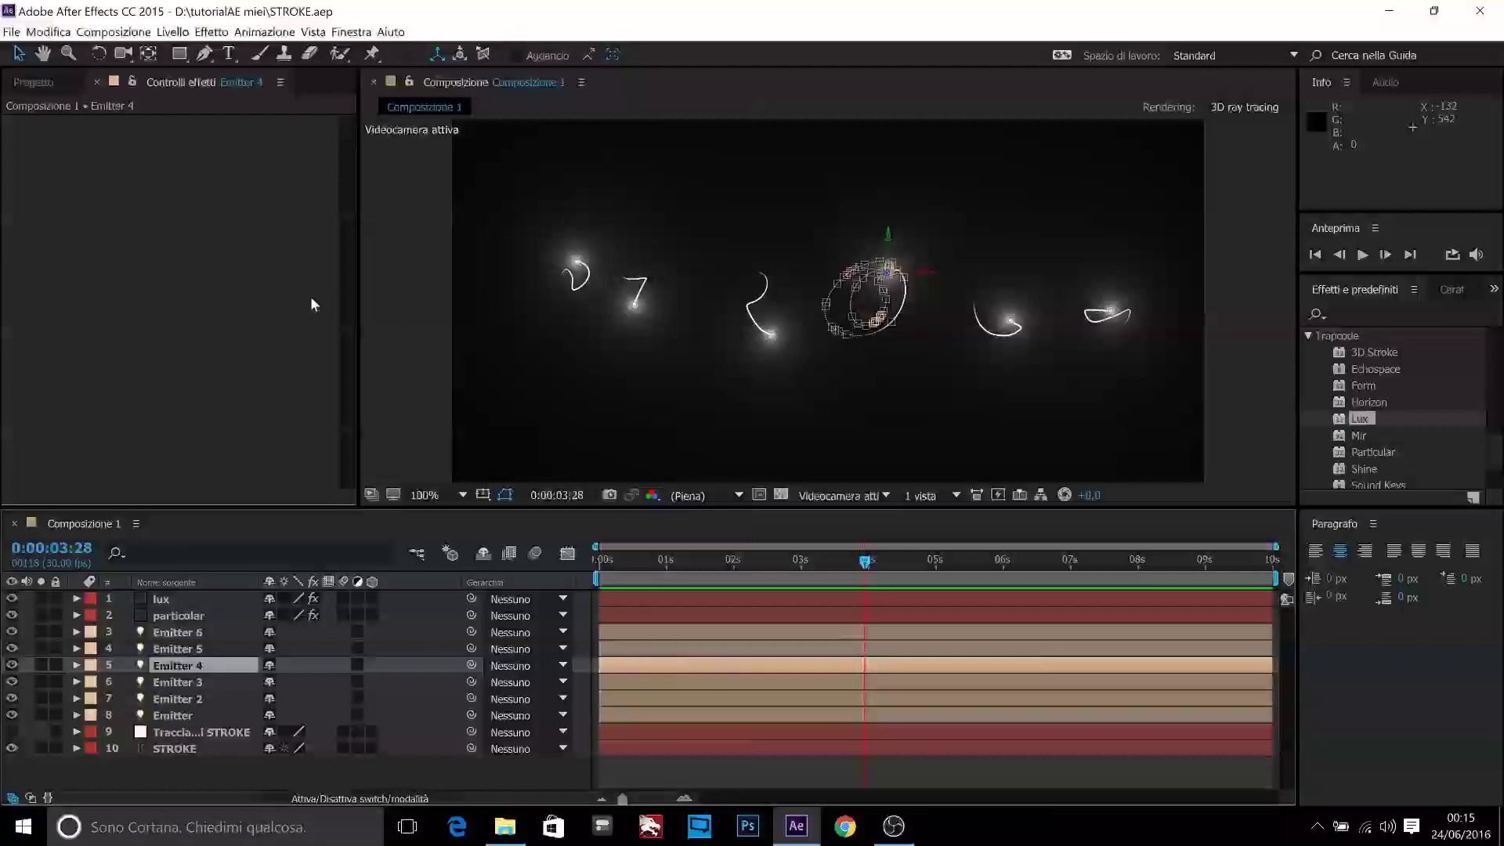
# Step: Create Composizione 2 at 1920×1080, 30 fps, 0:00:10:00 duration with default settings
pyautogui.click(115, 33)
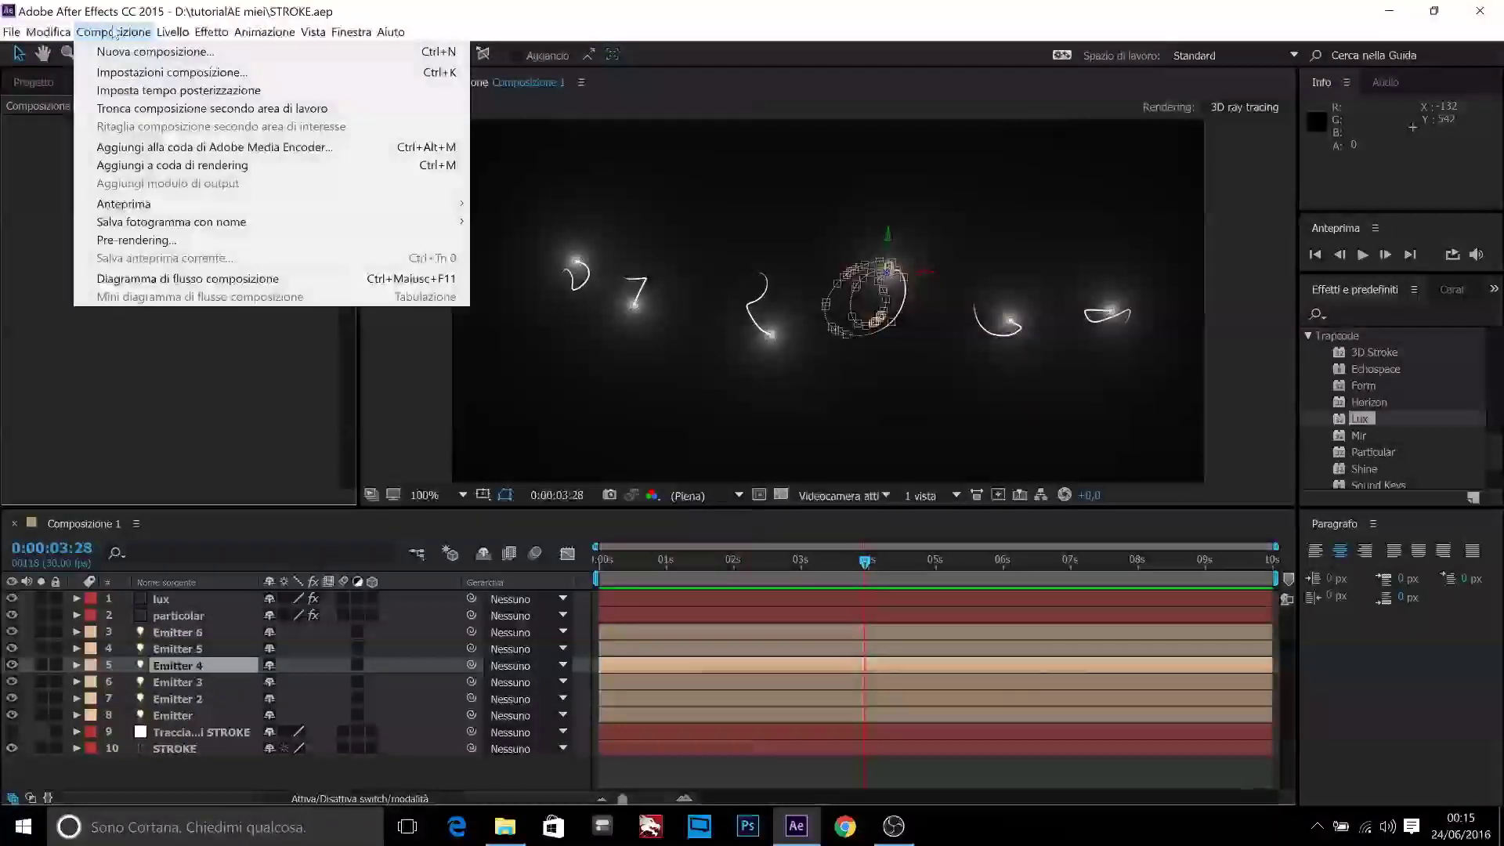
pyautogui.click(141, 52)
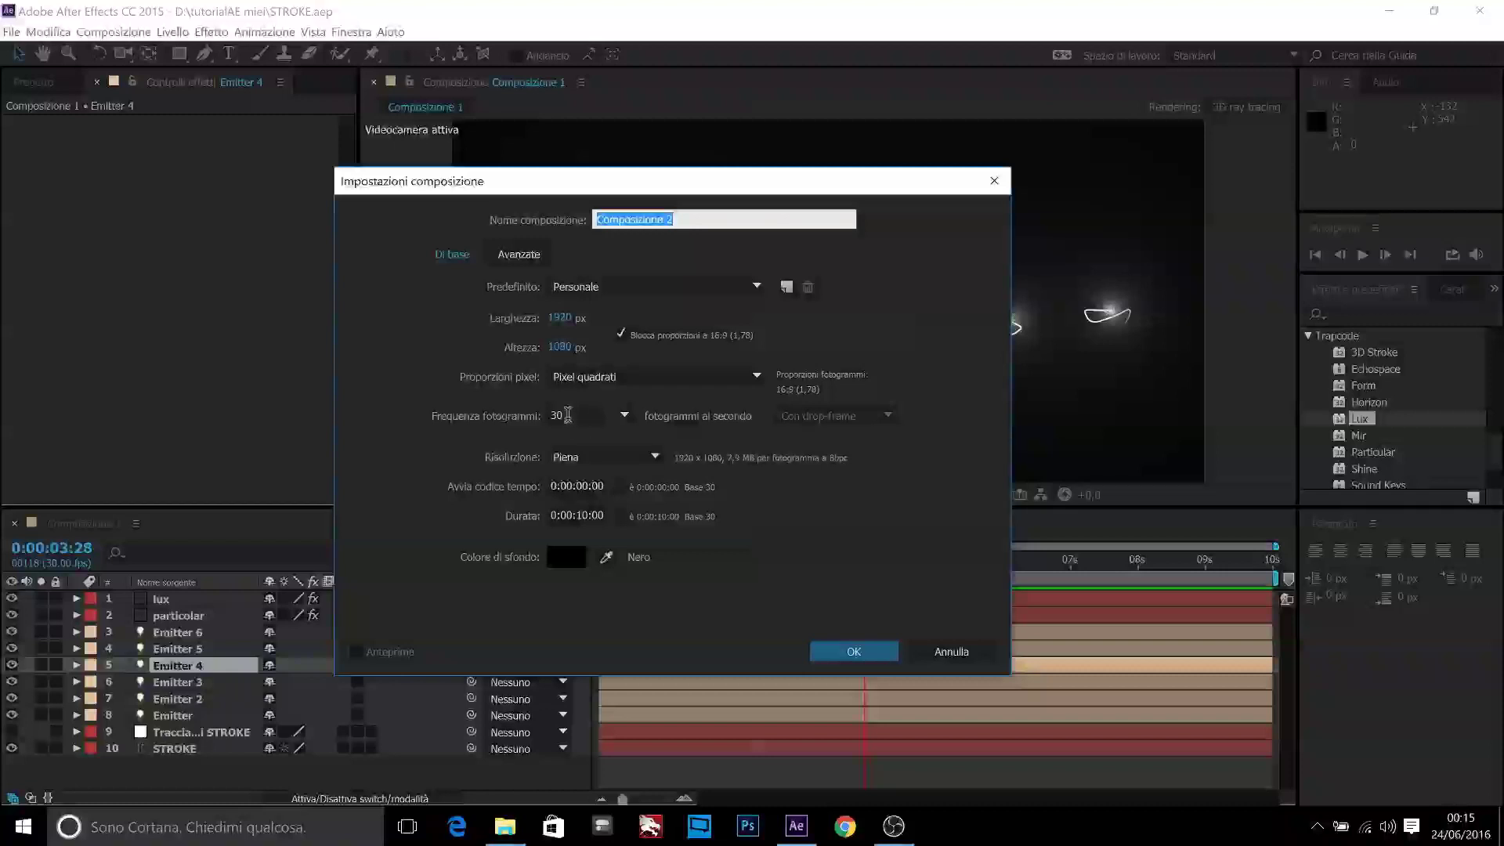
pyautogui.click(854, 660)
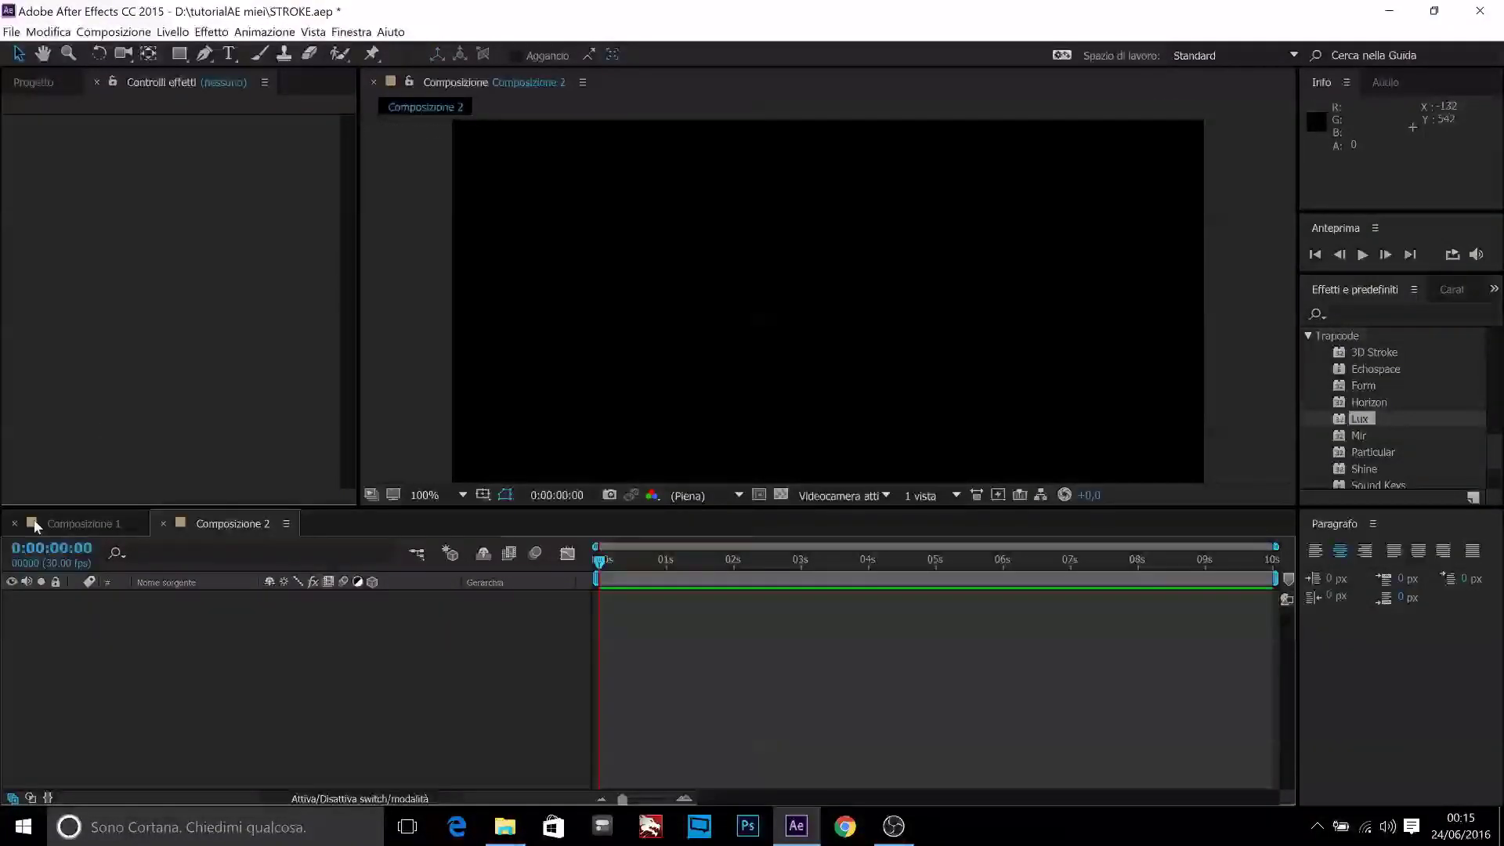
# Step: Add a new text layer reading 'STROKE' in white italic Forte letters
pyautogui.rightClick(273, 643)
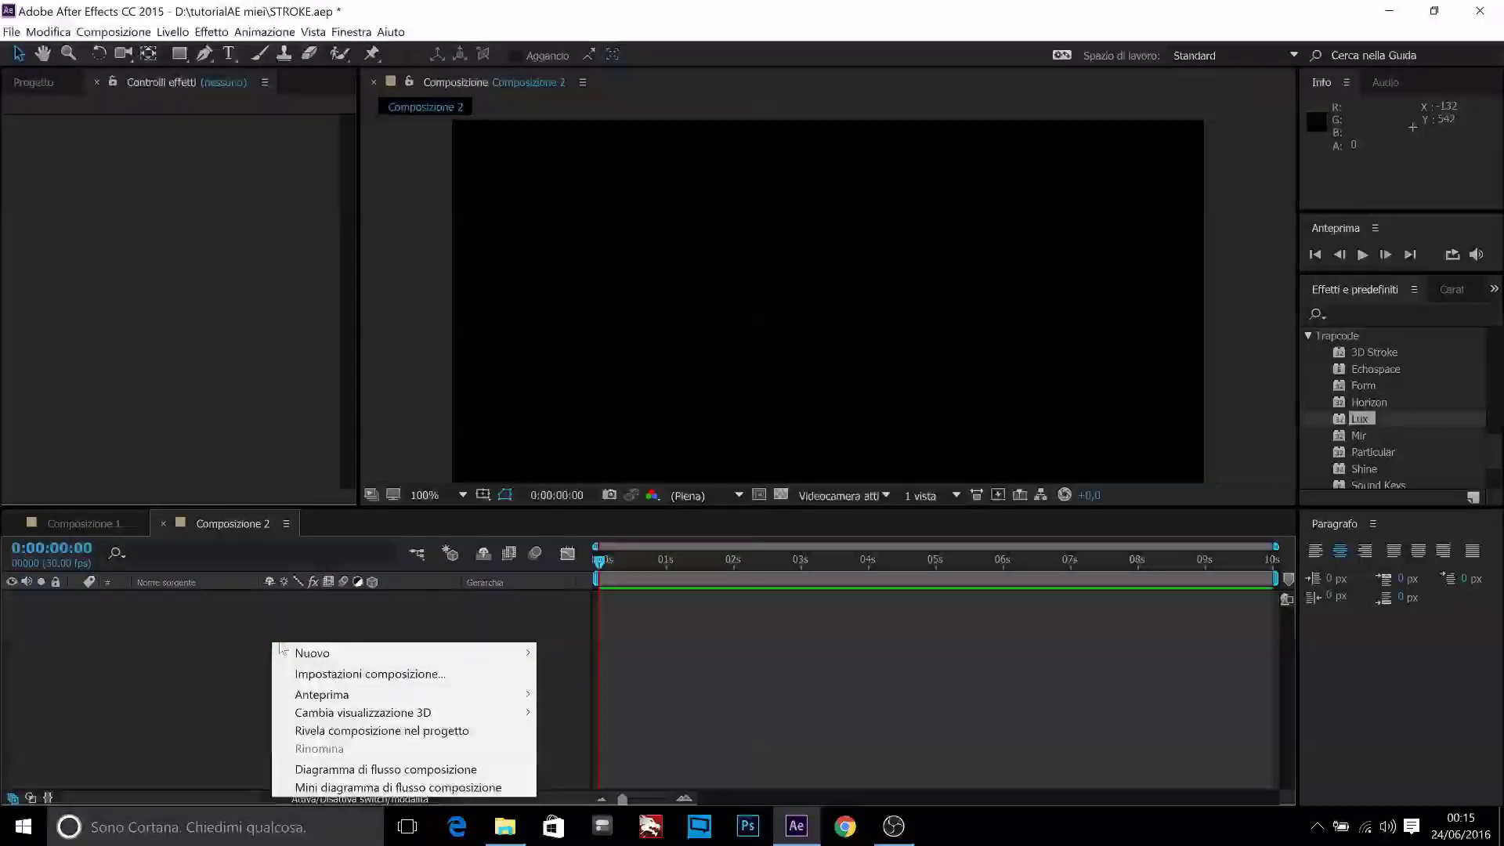
pyautogui.moveTo(386, 655)
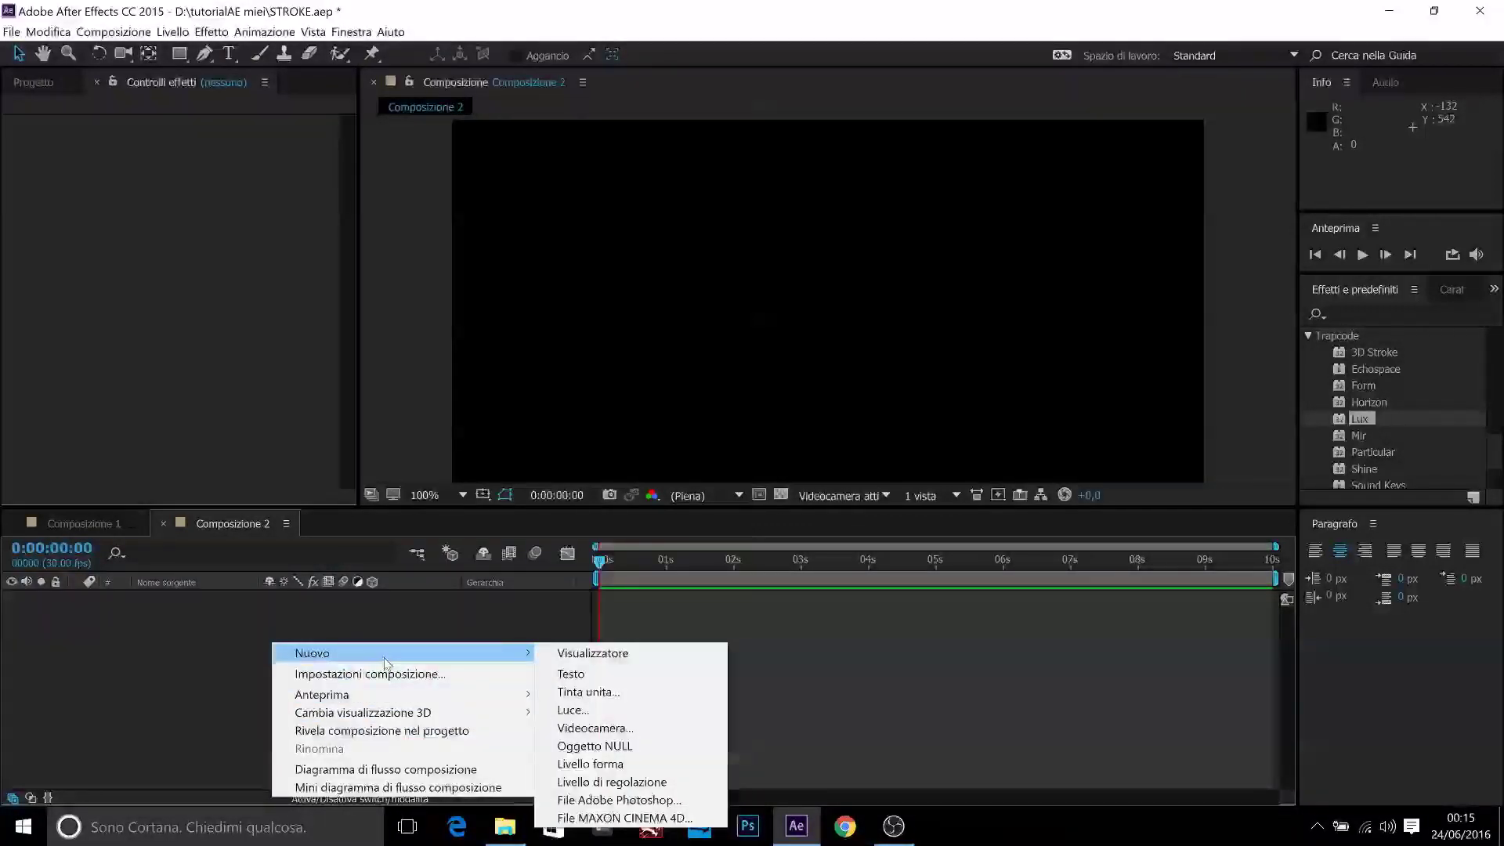
pyautogui.click(552, 675)
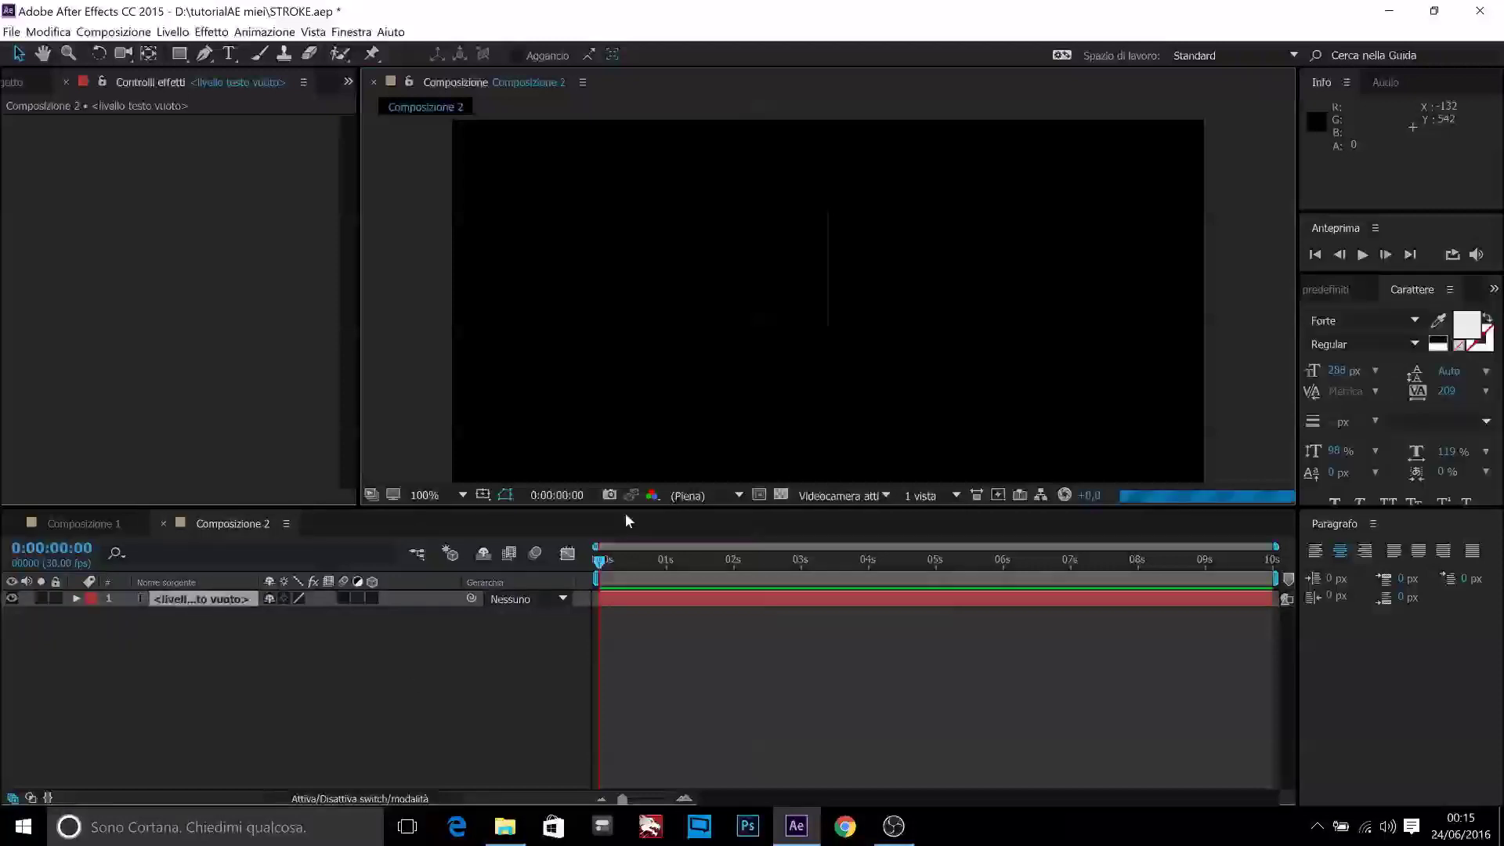
pyautogui.write('STRO')
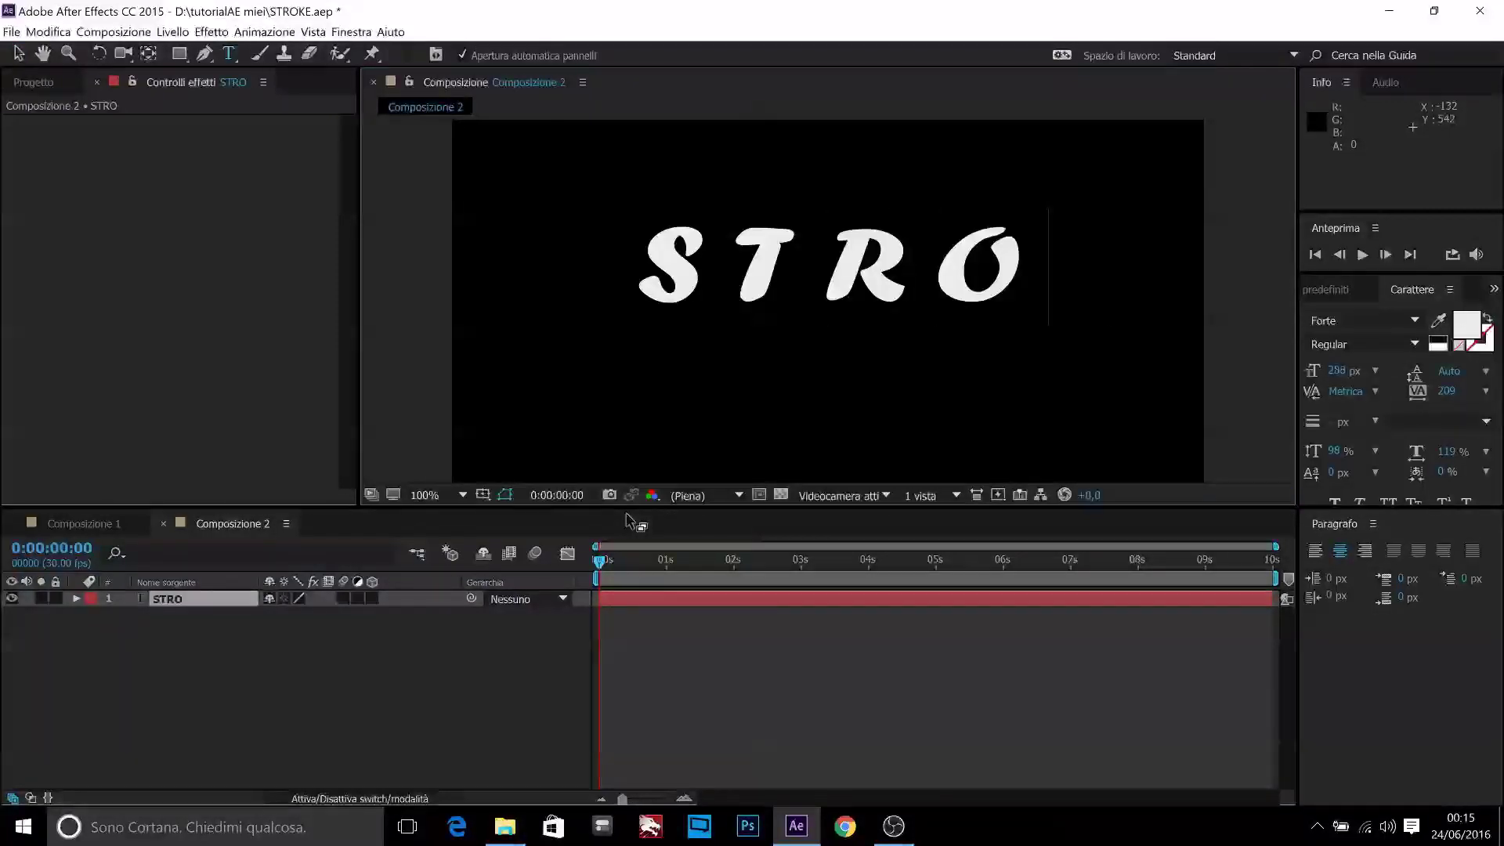
pyautogui.write('KE')
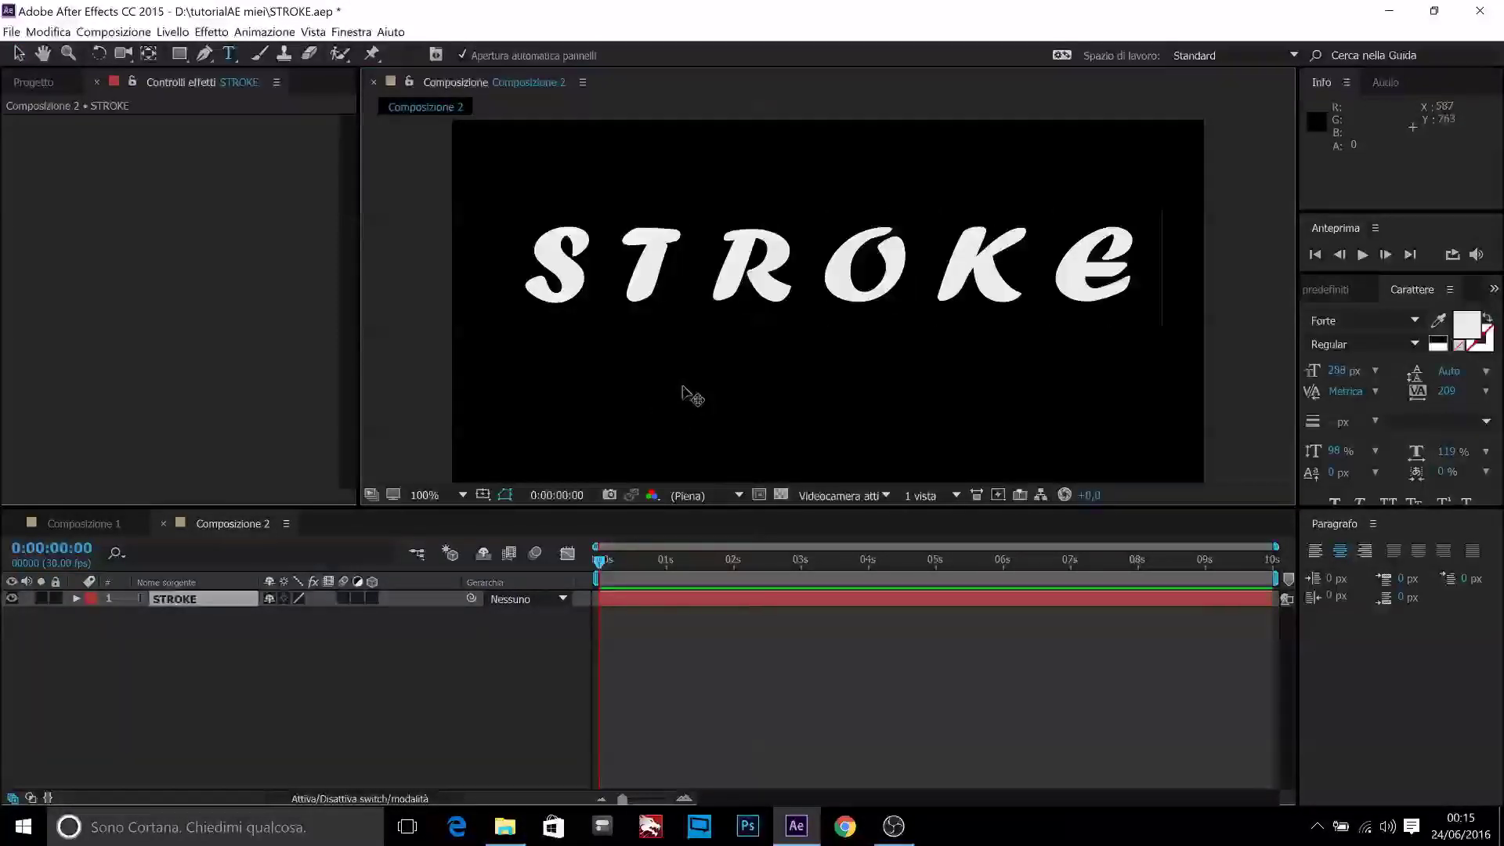
pyautogui.click(77, 599)
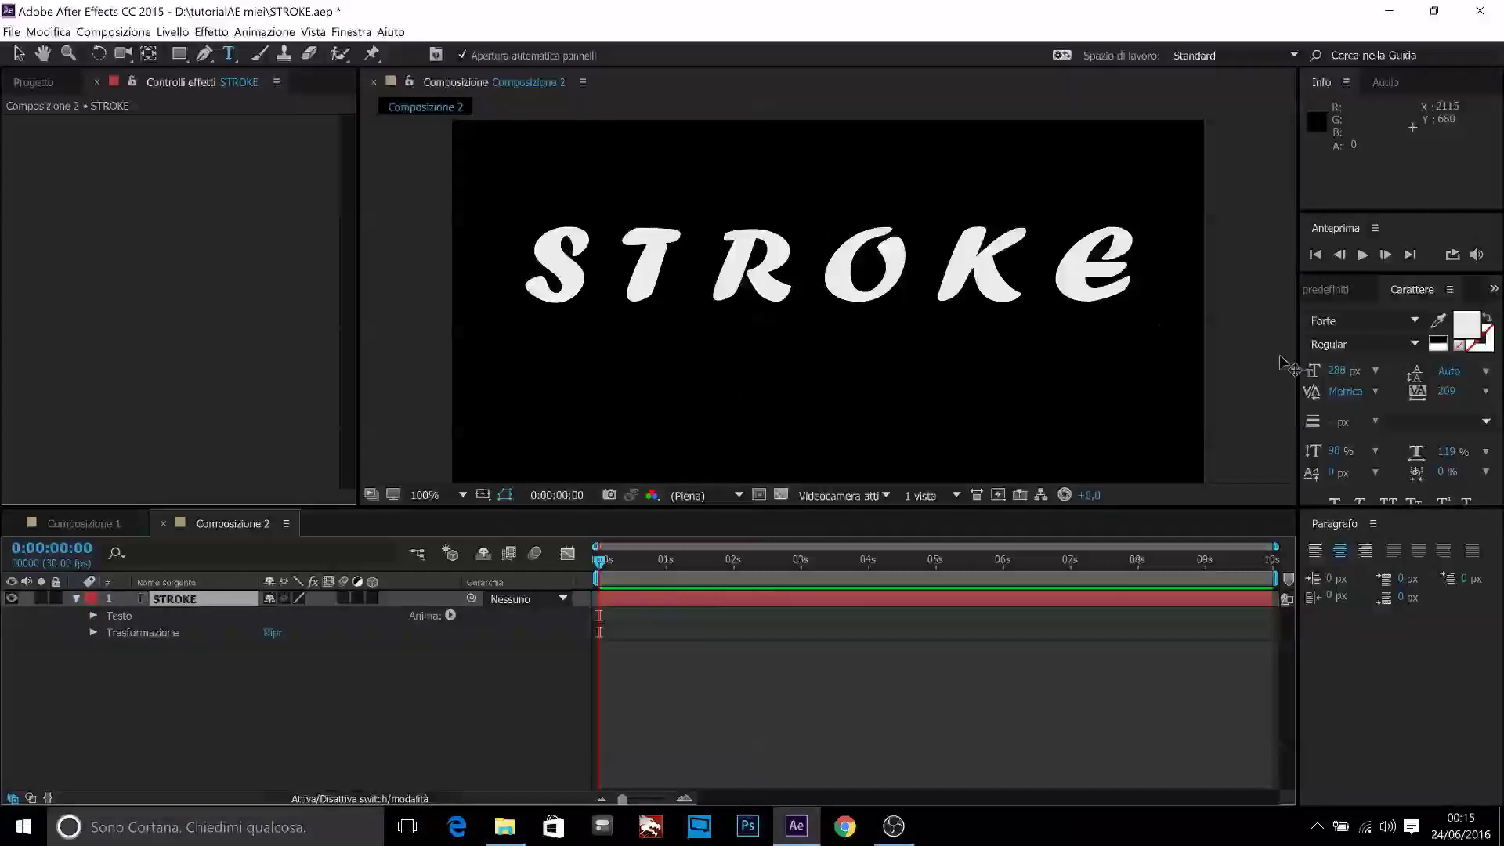
# Step: Set the STROKE layer's Position to 960, 621, using title/action safe guides temporarily
pyautogui.click(1331, 319)
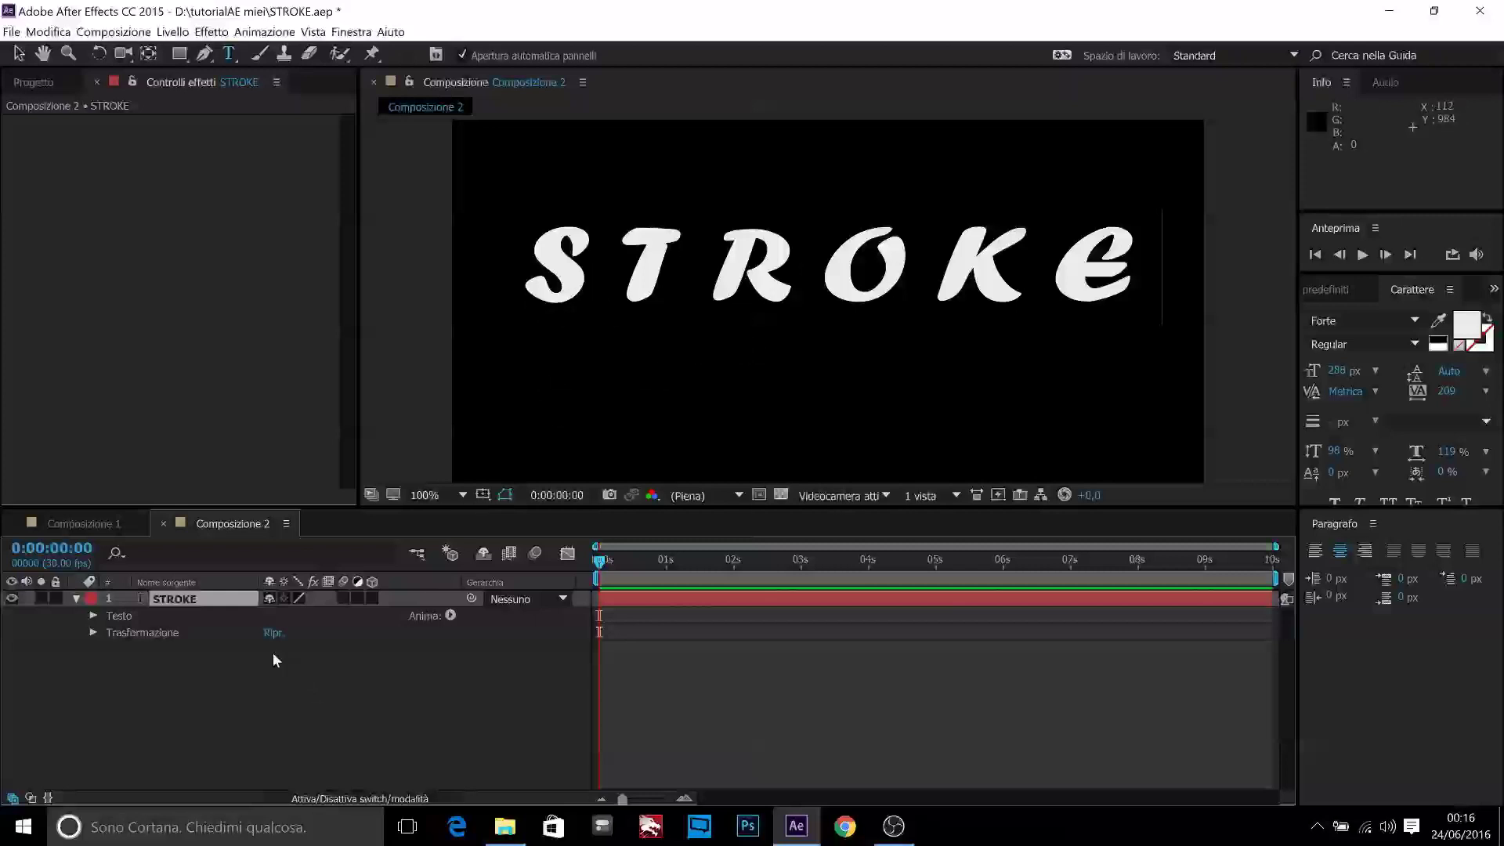
pyautogui.click(93, 632)
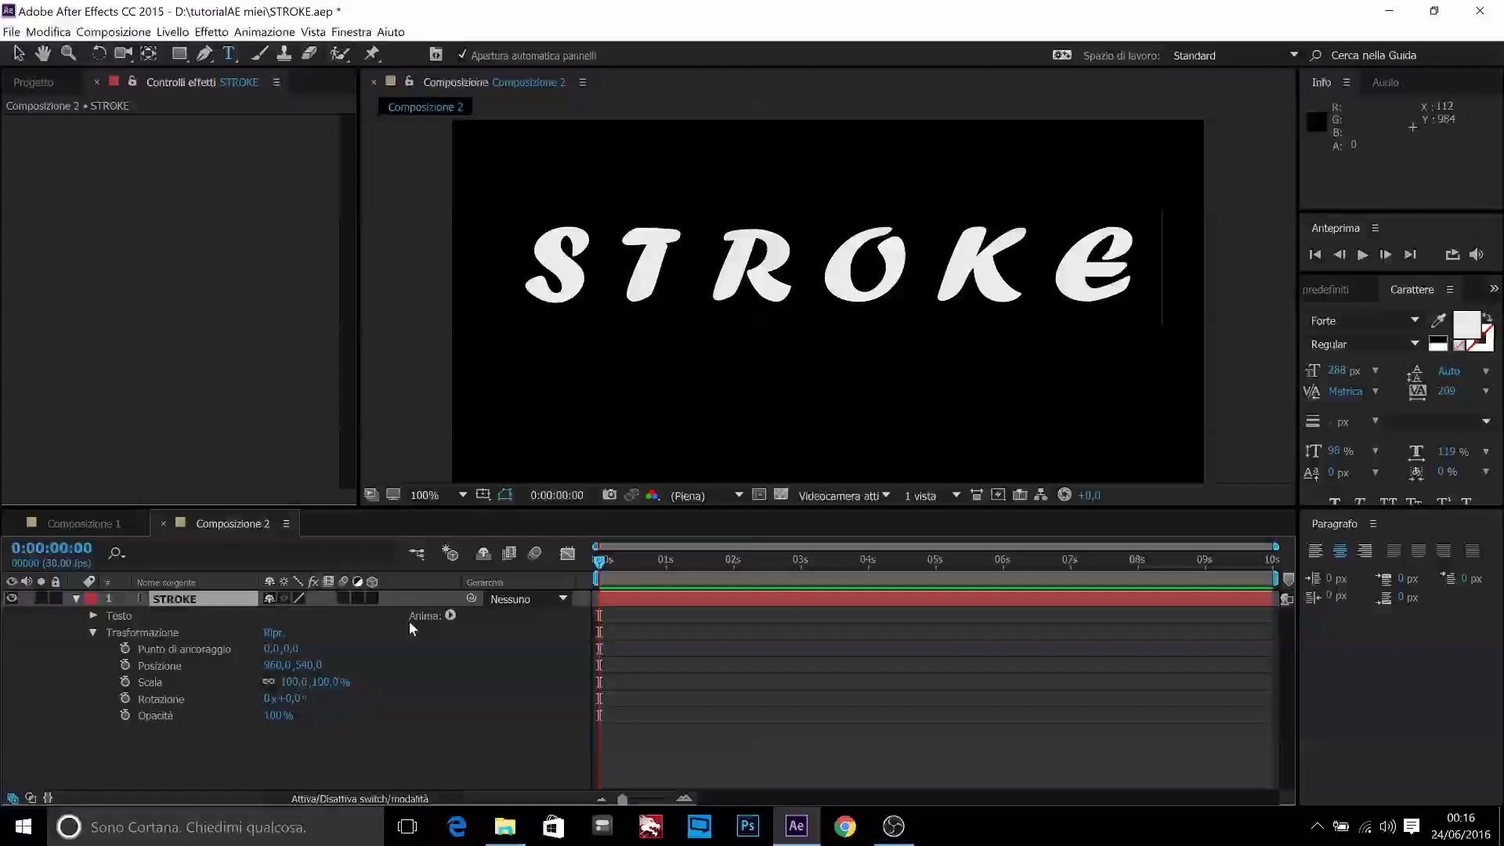
pyautogui.click(483, 495)
pyautogui.click(540, 514)
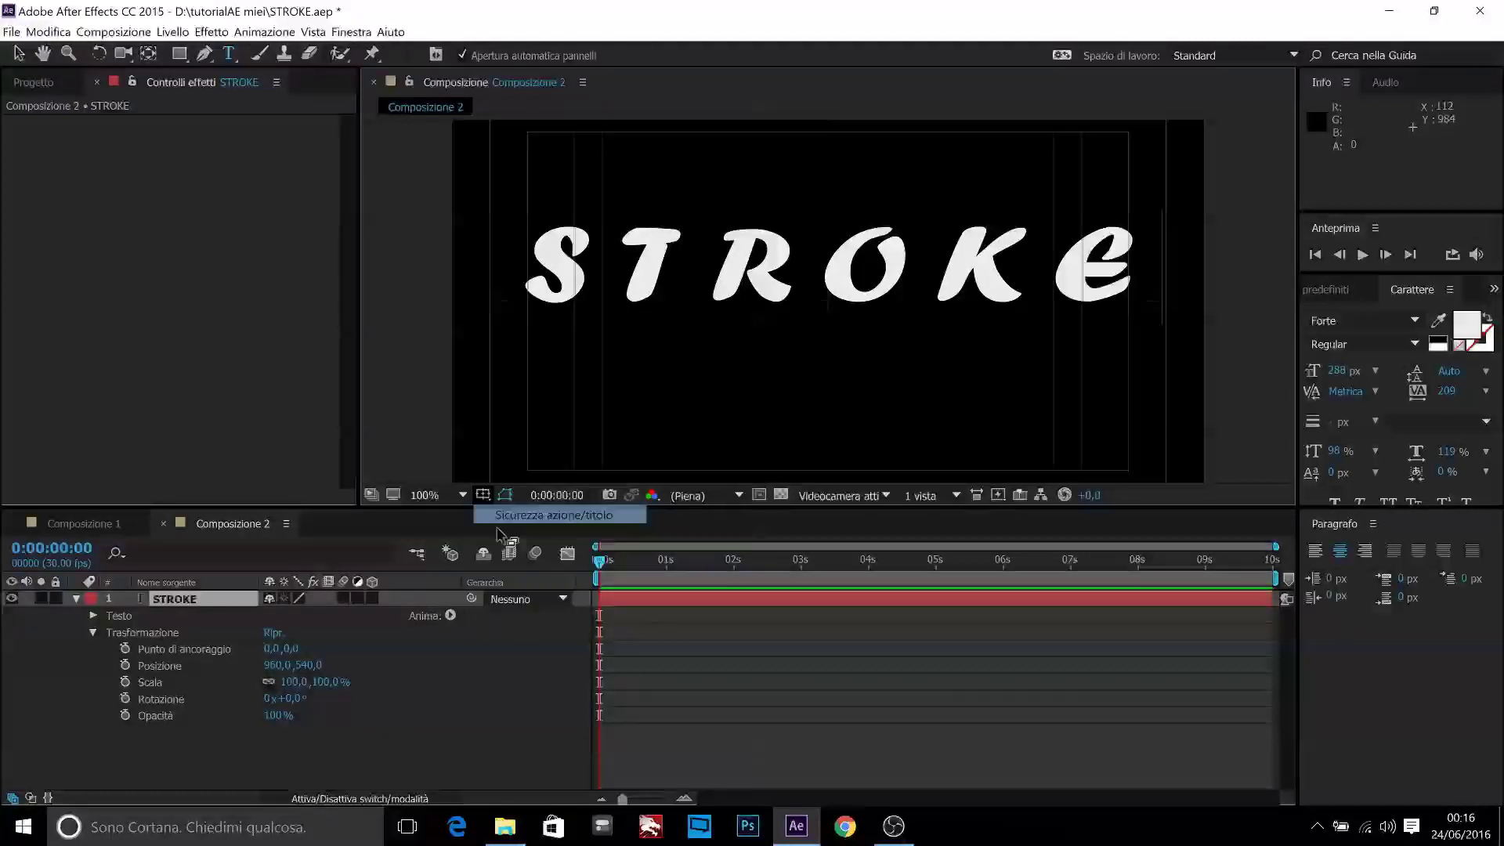
pyautogui.moveTo(310, 666); pyautogui.dragTo(386, 664)
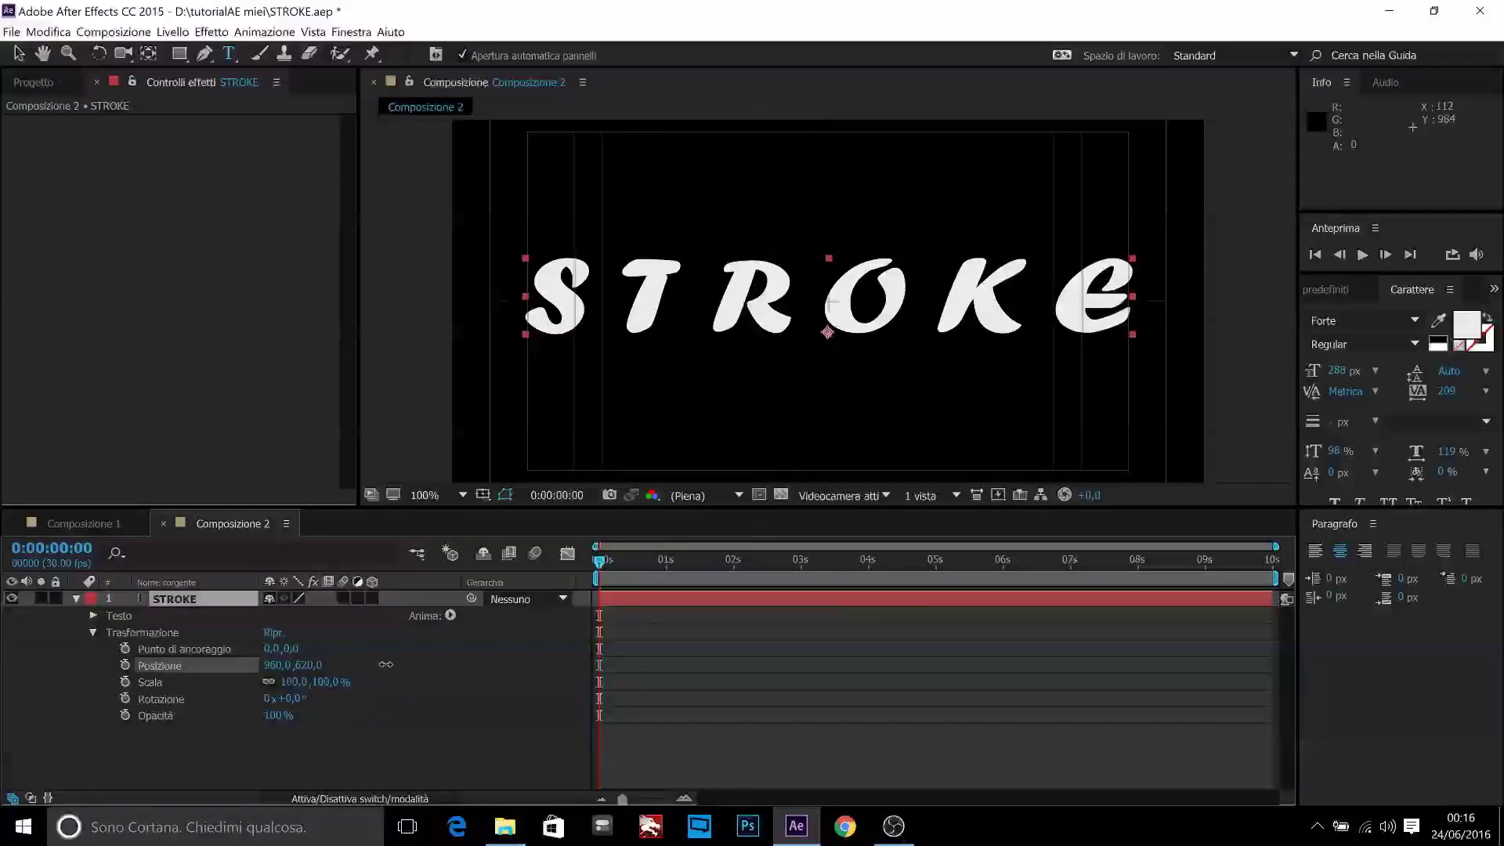
pyautogui.moveTo(385, 664); pyautogui.dragTo(387, 664)
pyautogui.press('Return')
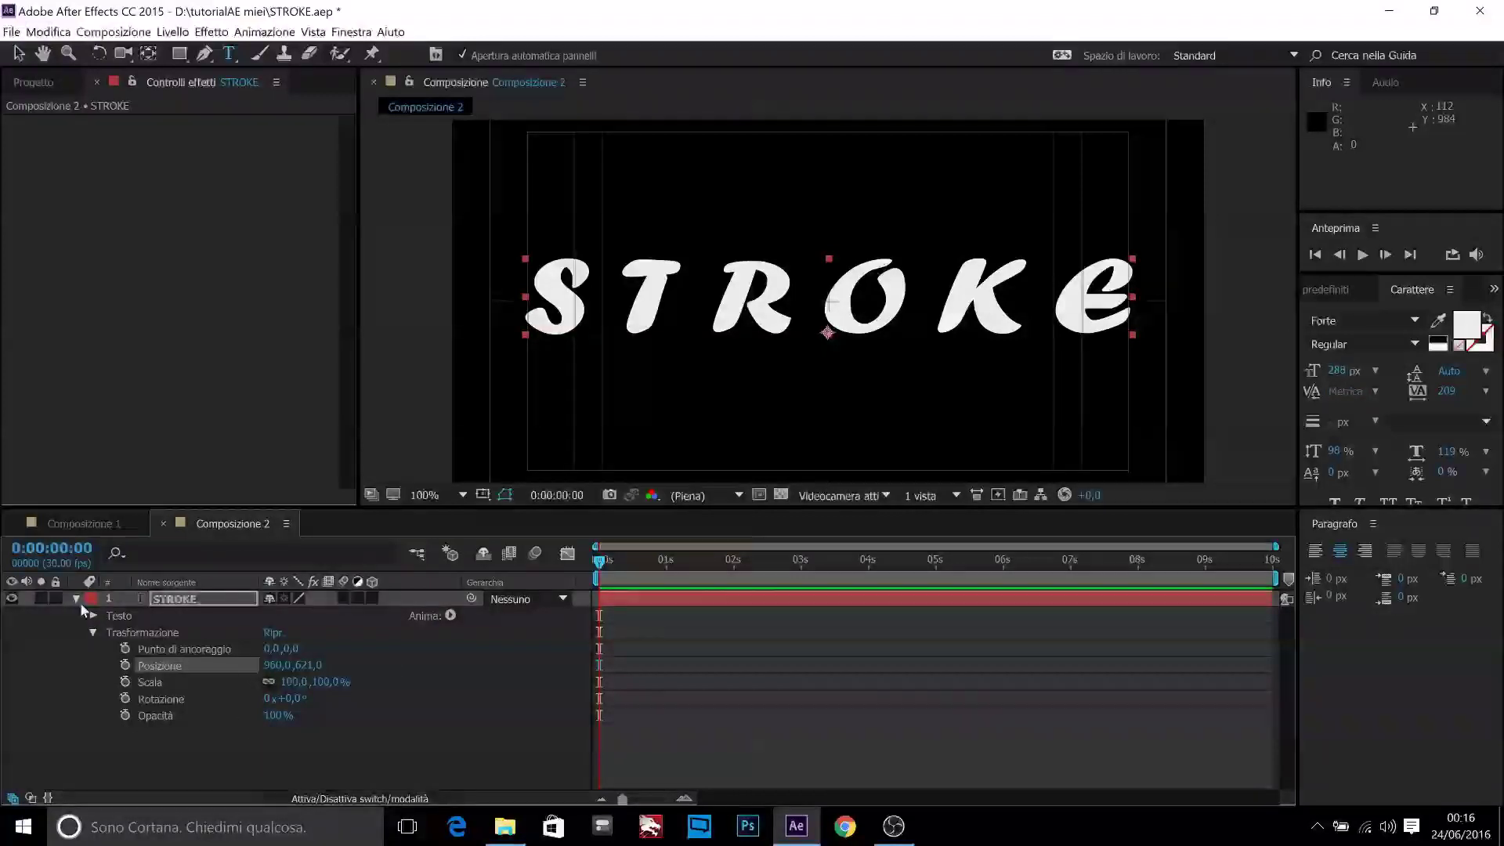
pyautogui.click(83, 595)
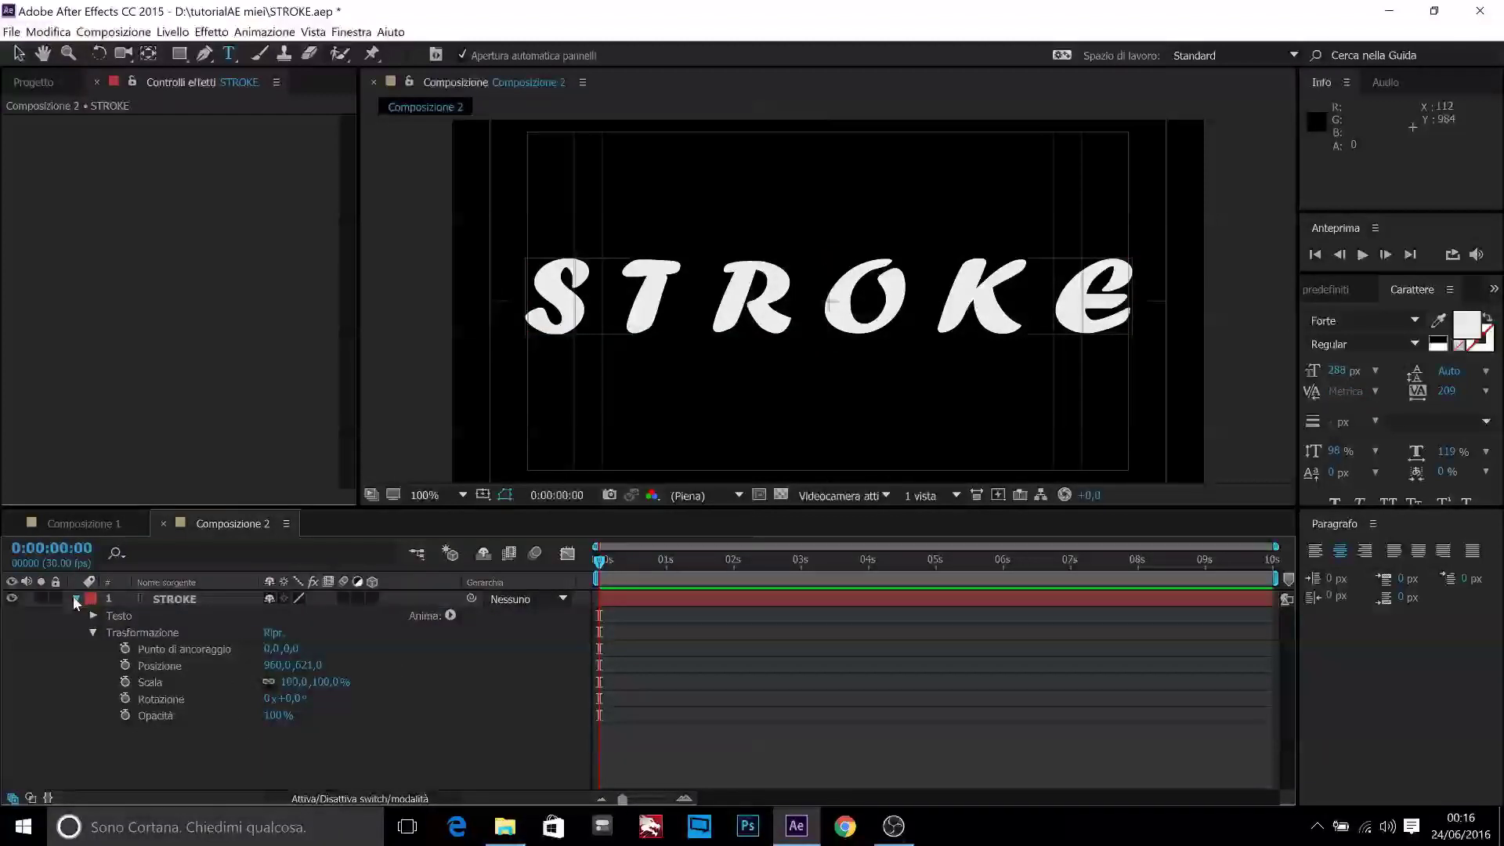
pyautogui.click(75, 599)
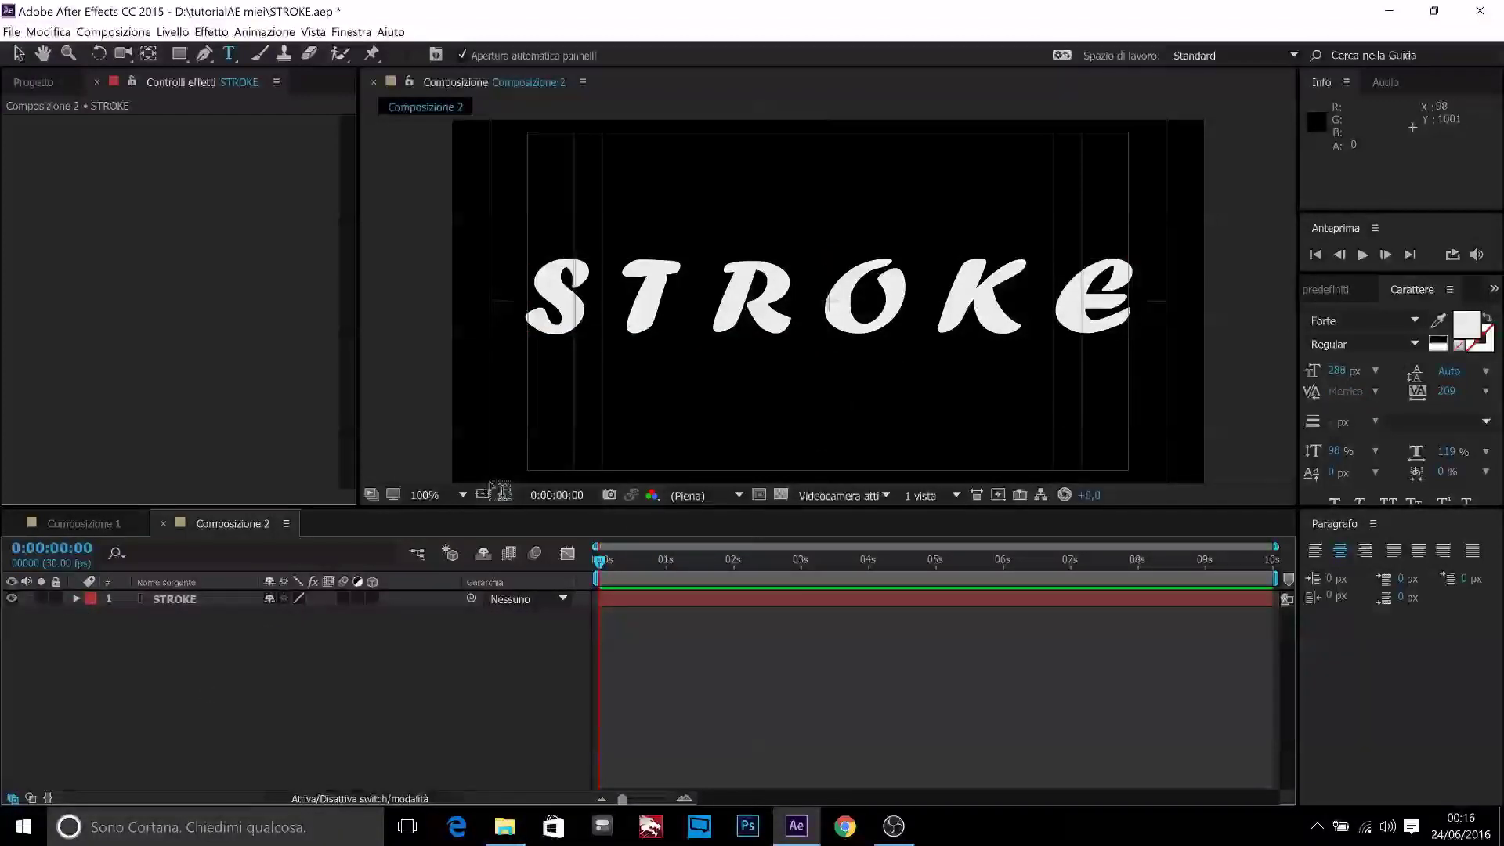
pyautogui.click(482, 495)
pyautogui.click(525, 515)
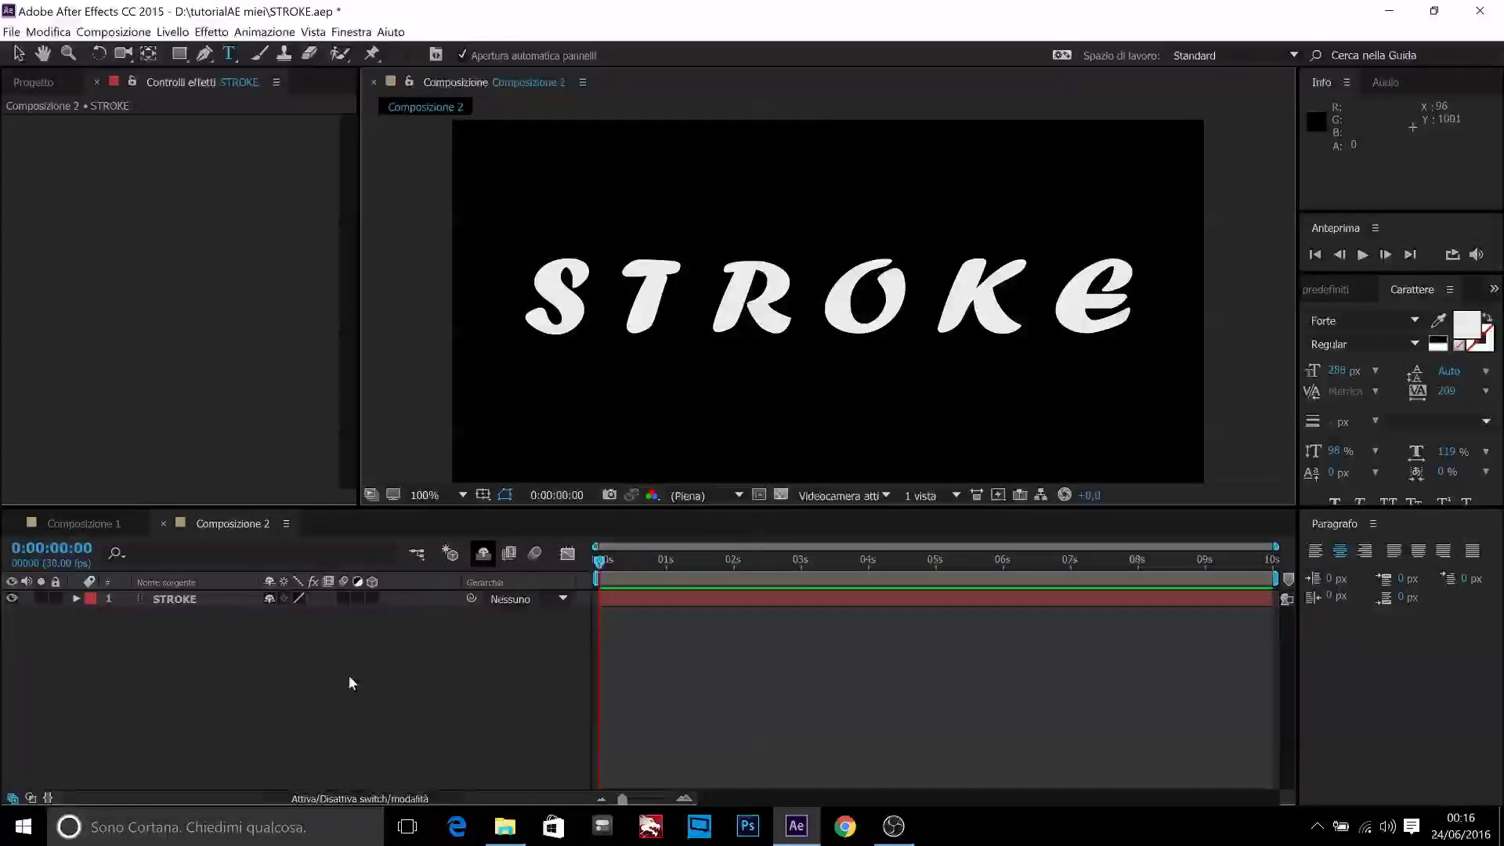
# Step: Auto-trace the STROKE text layer with default Traccia automatica settings
pyautogui.rightClick(312, 651)
pyautogui.click(274, 660)
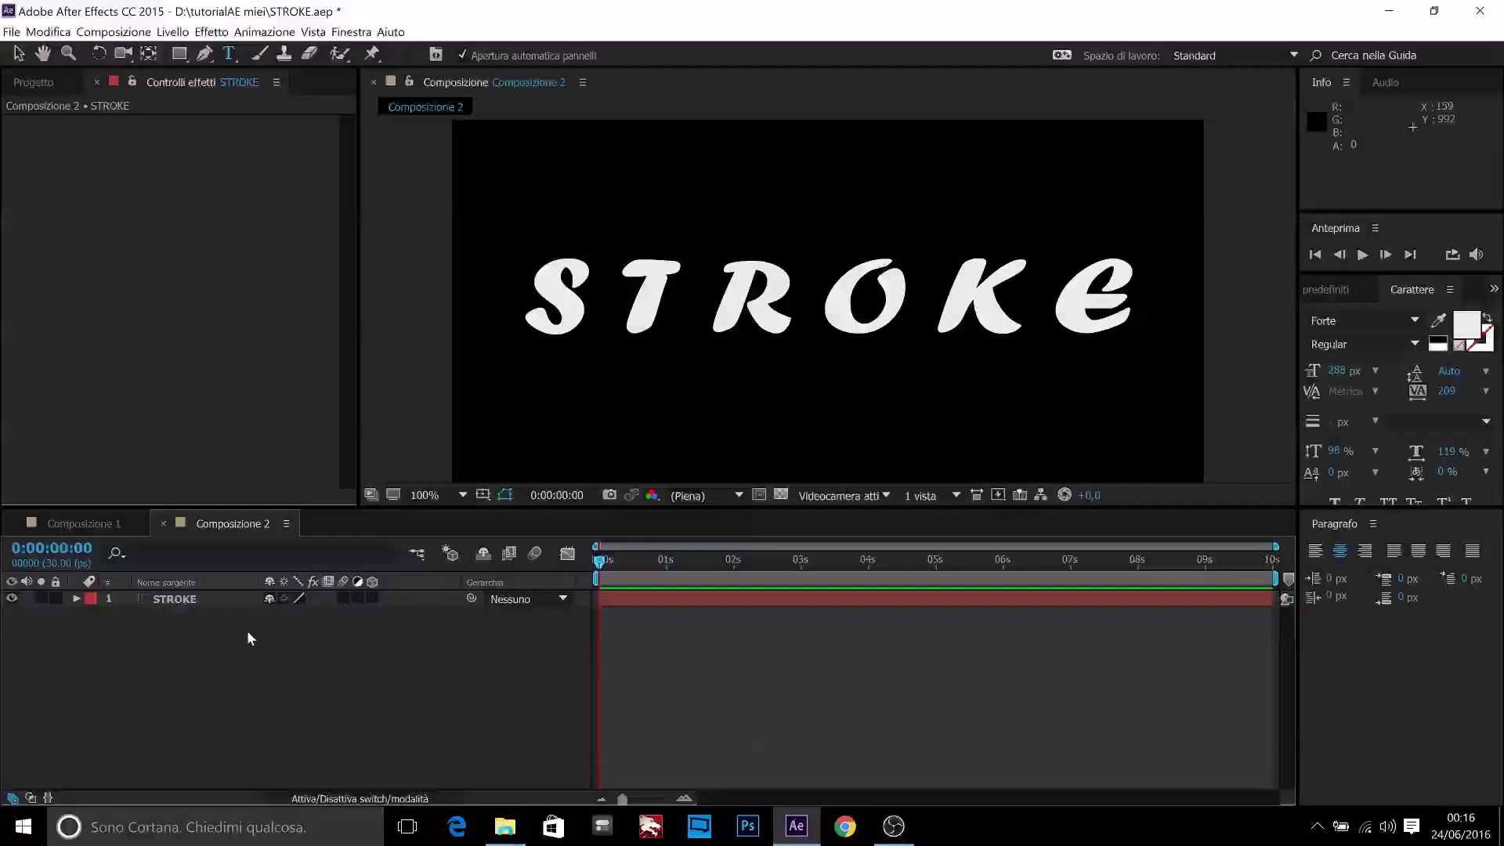
pyautogui.click(179, 35)
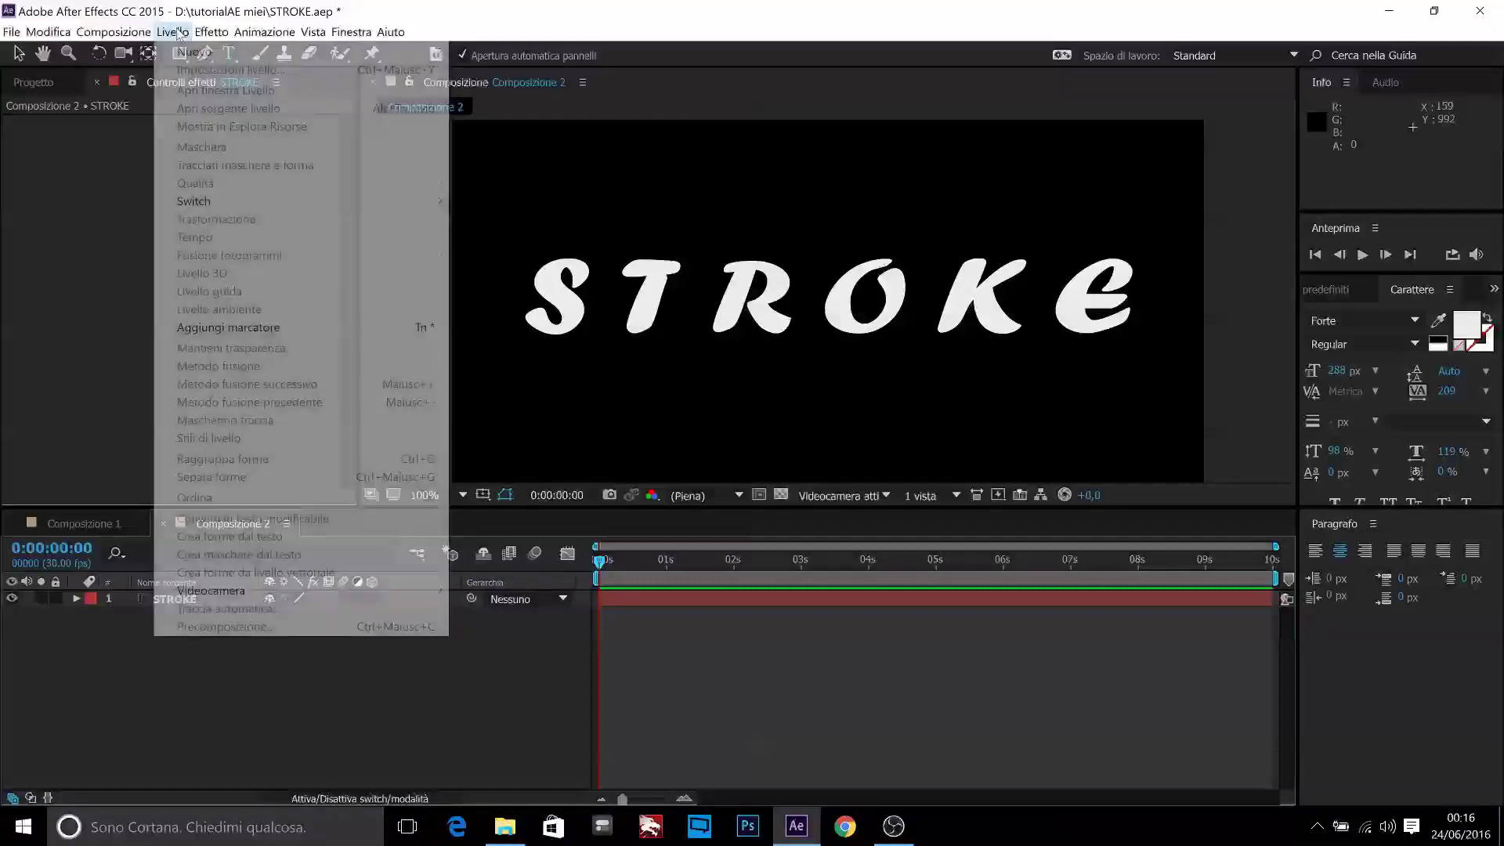
pyautogui.click(193, 655)
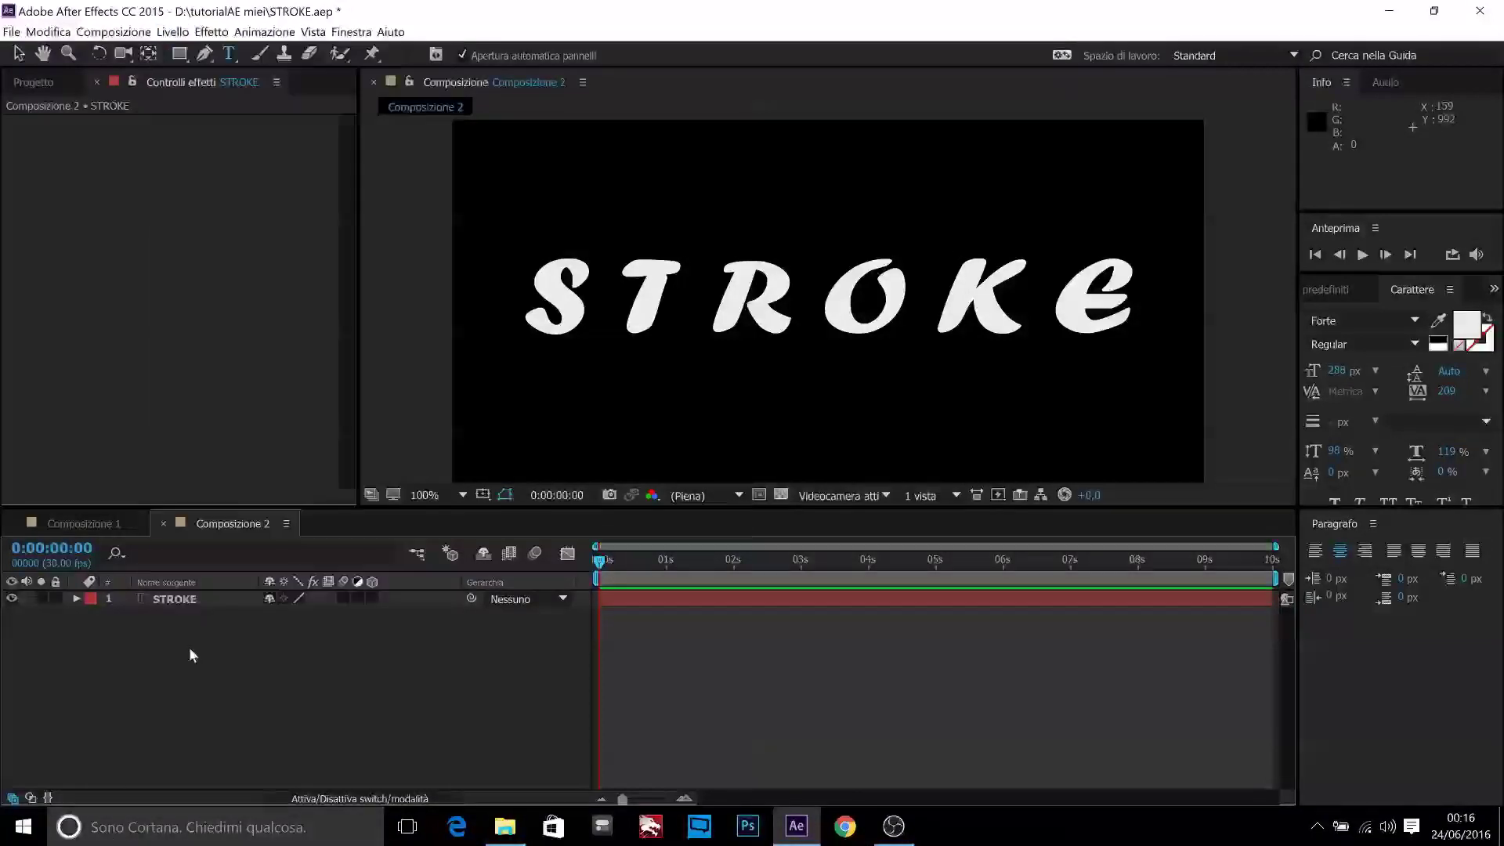
pyautogui.click(175, 599)
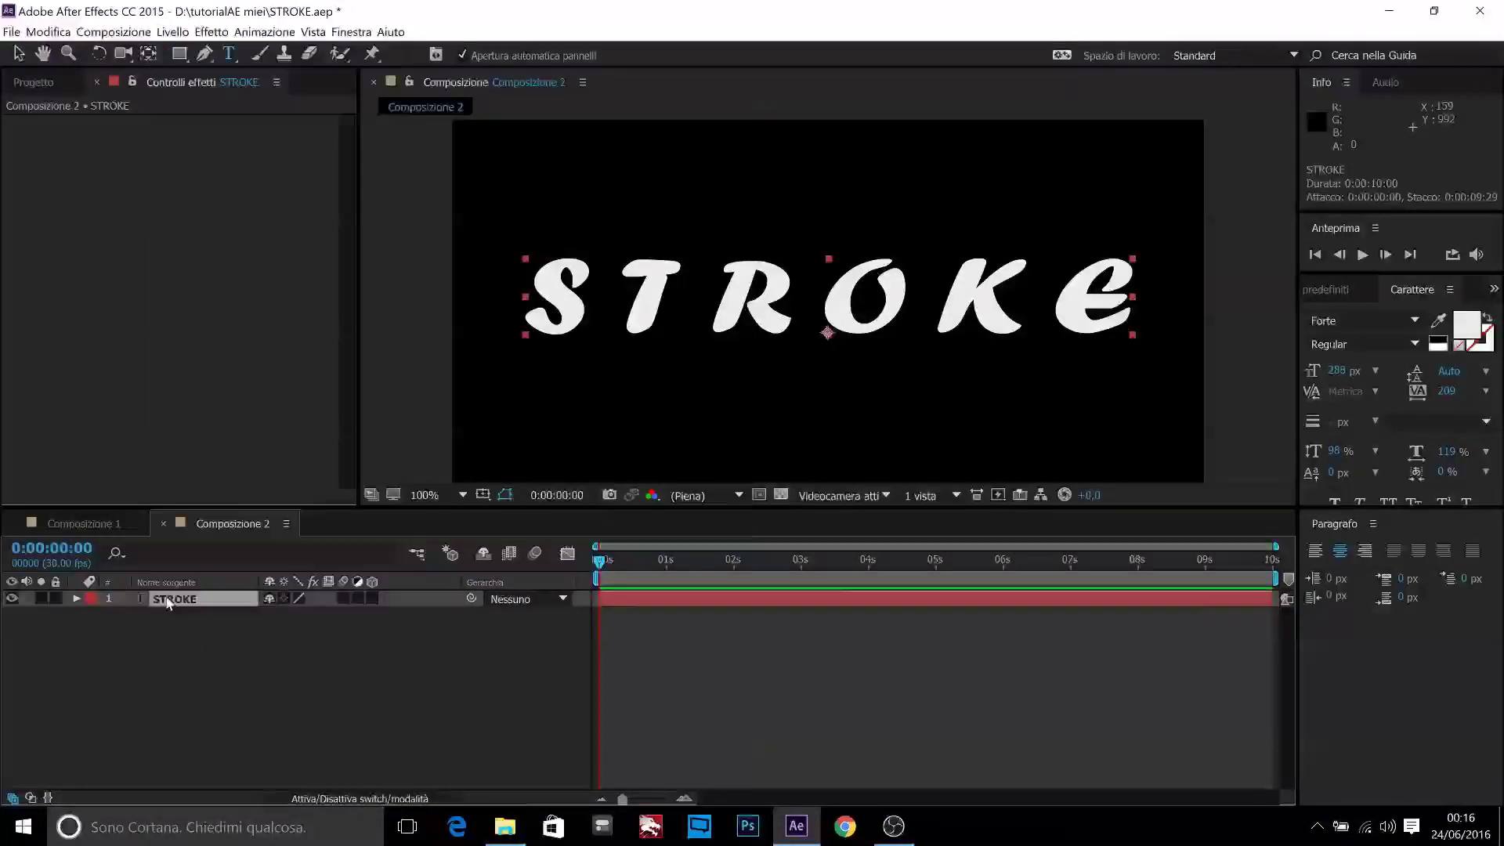
pyautogui.click(173, 35)
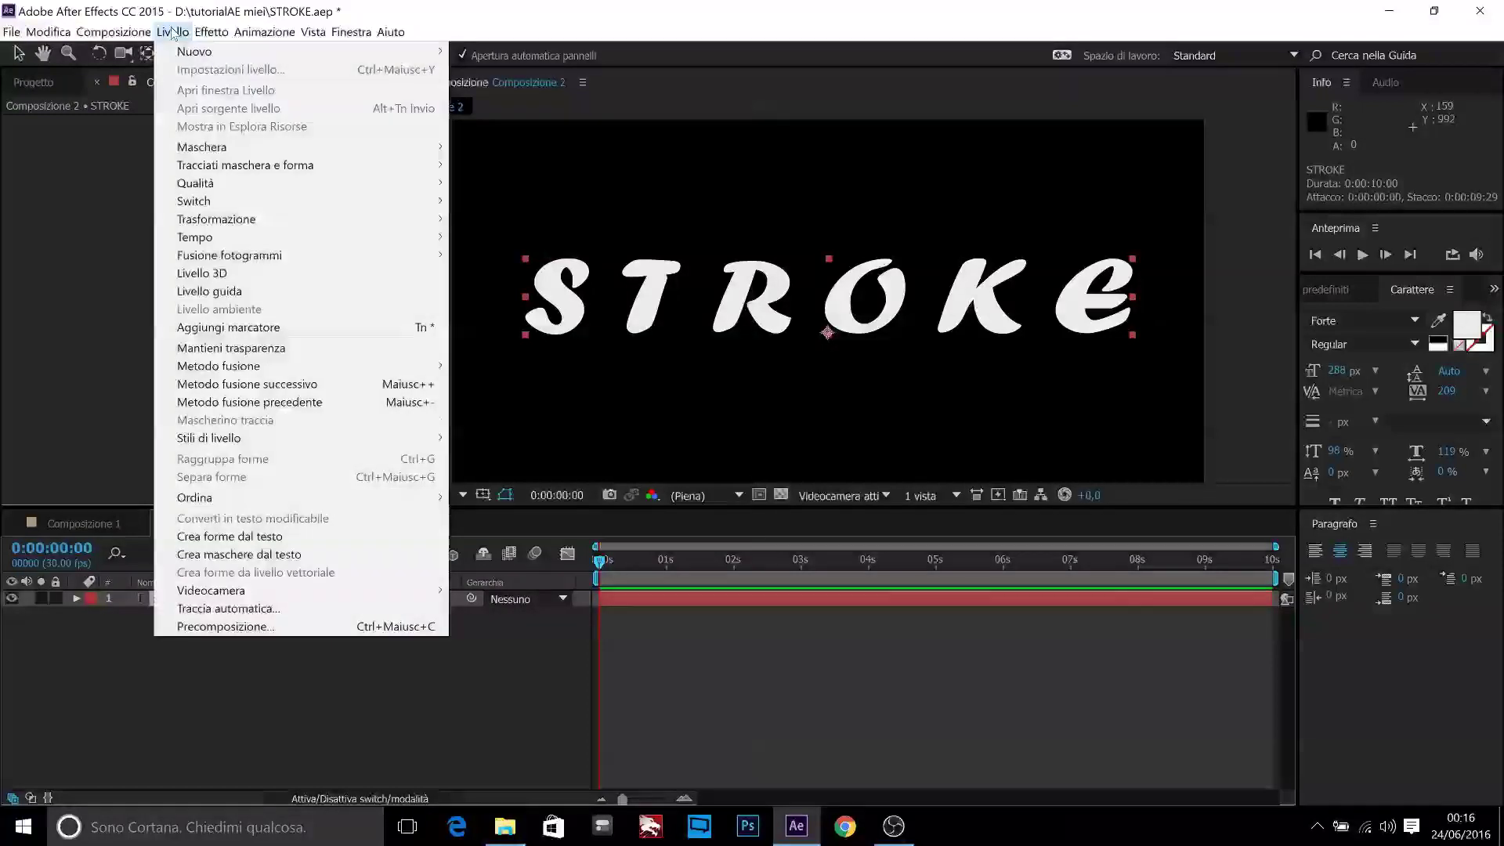
pyautogui.click(319, 614)
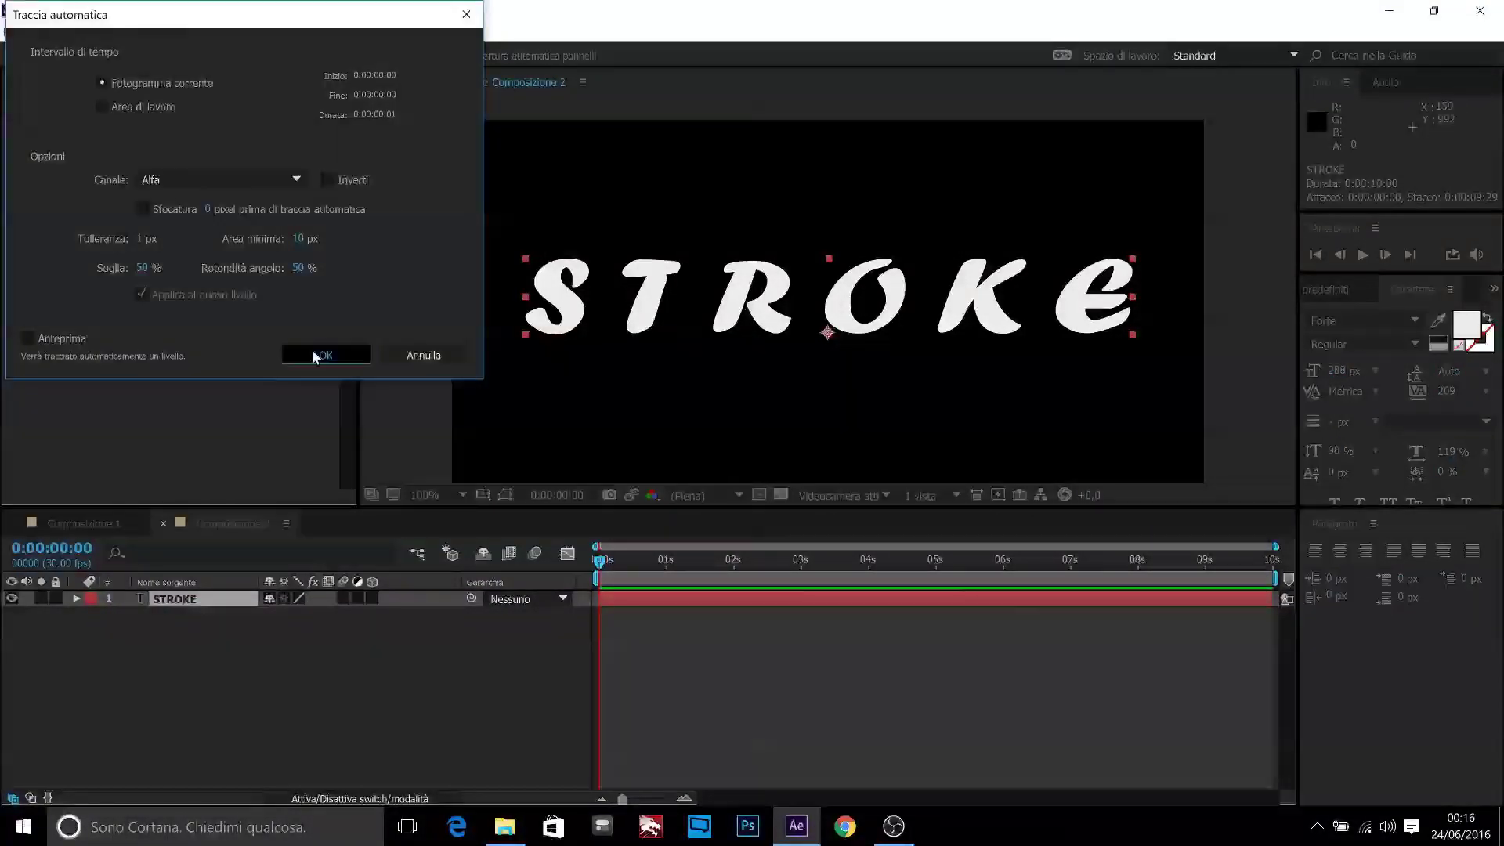
pyautogui.click(315, 357)
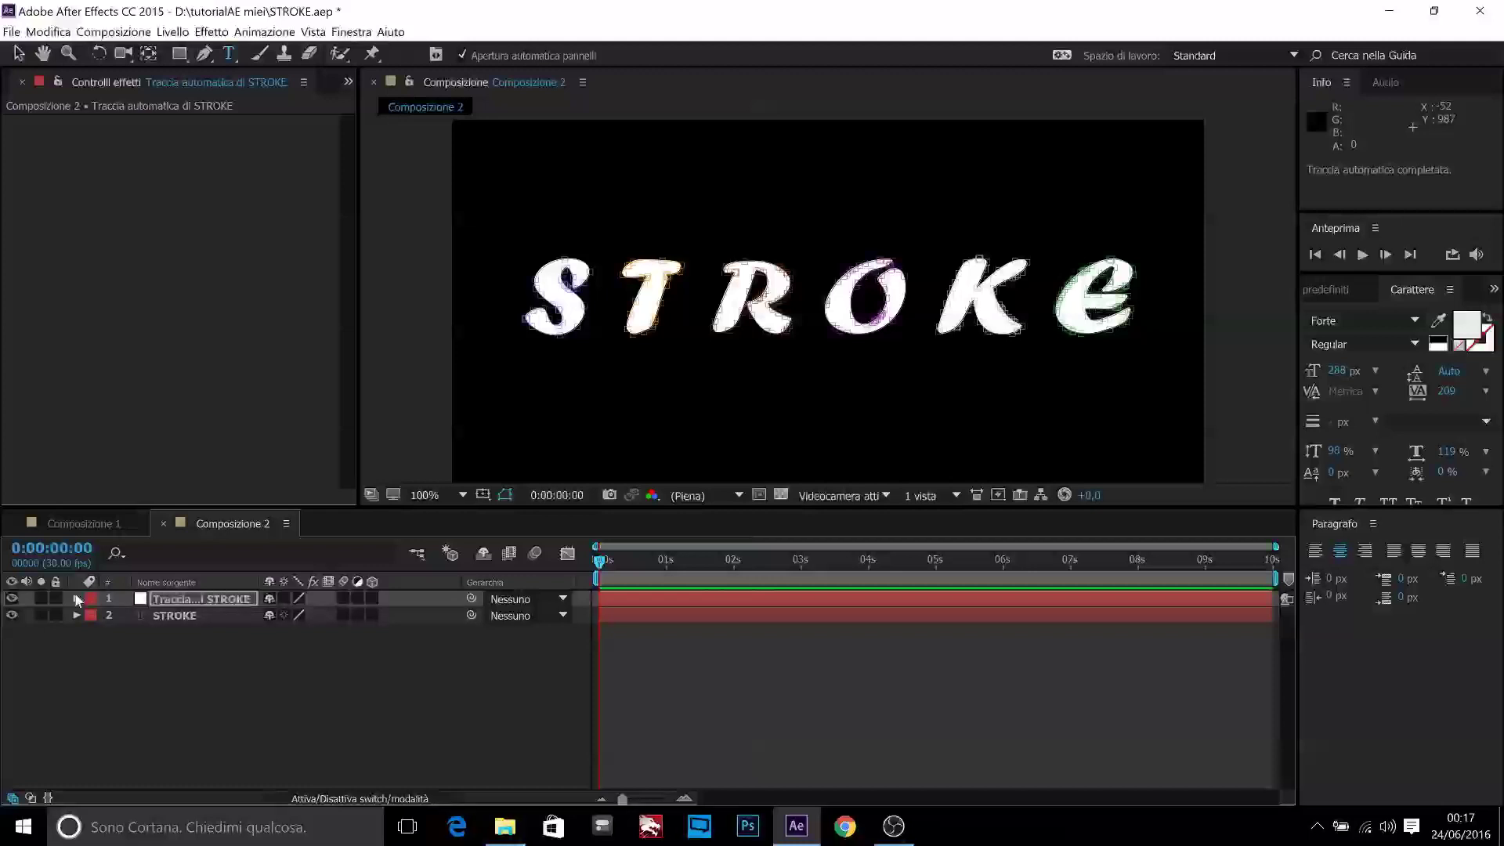
# Step: Inspect the traced layer's letter masks, then collapse the layer again
pyautogui.click(76, 599)
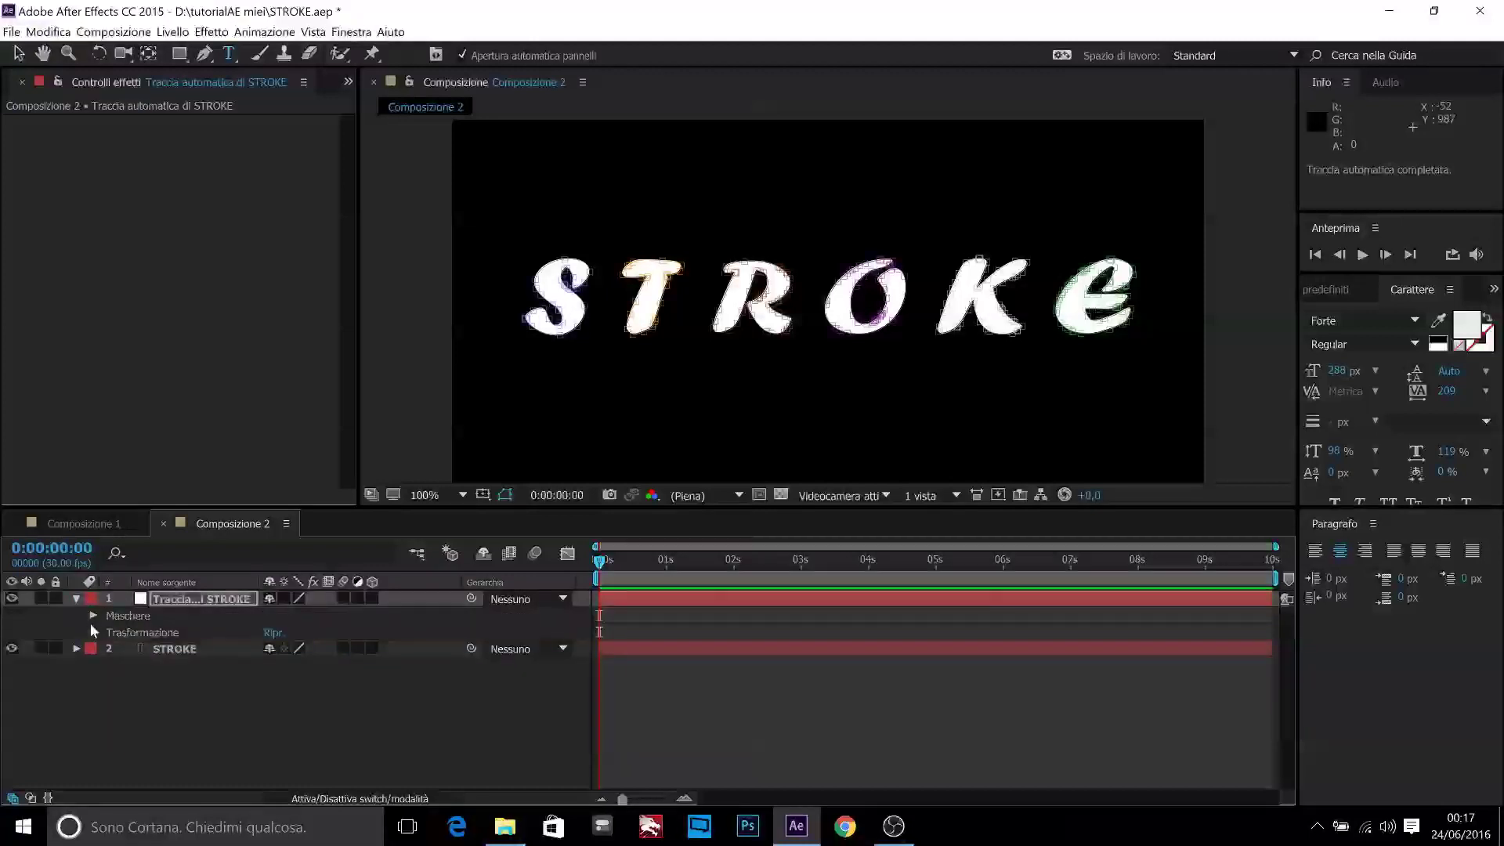
pyautogui.click(93, 617)
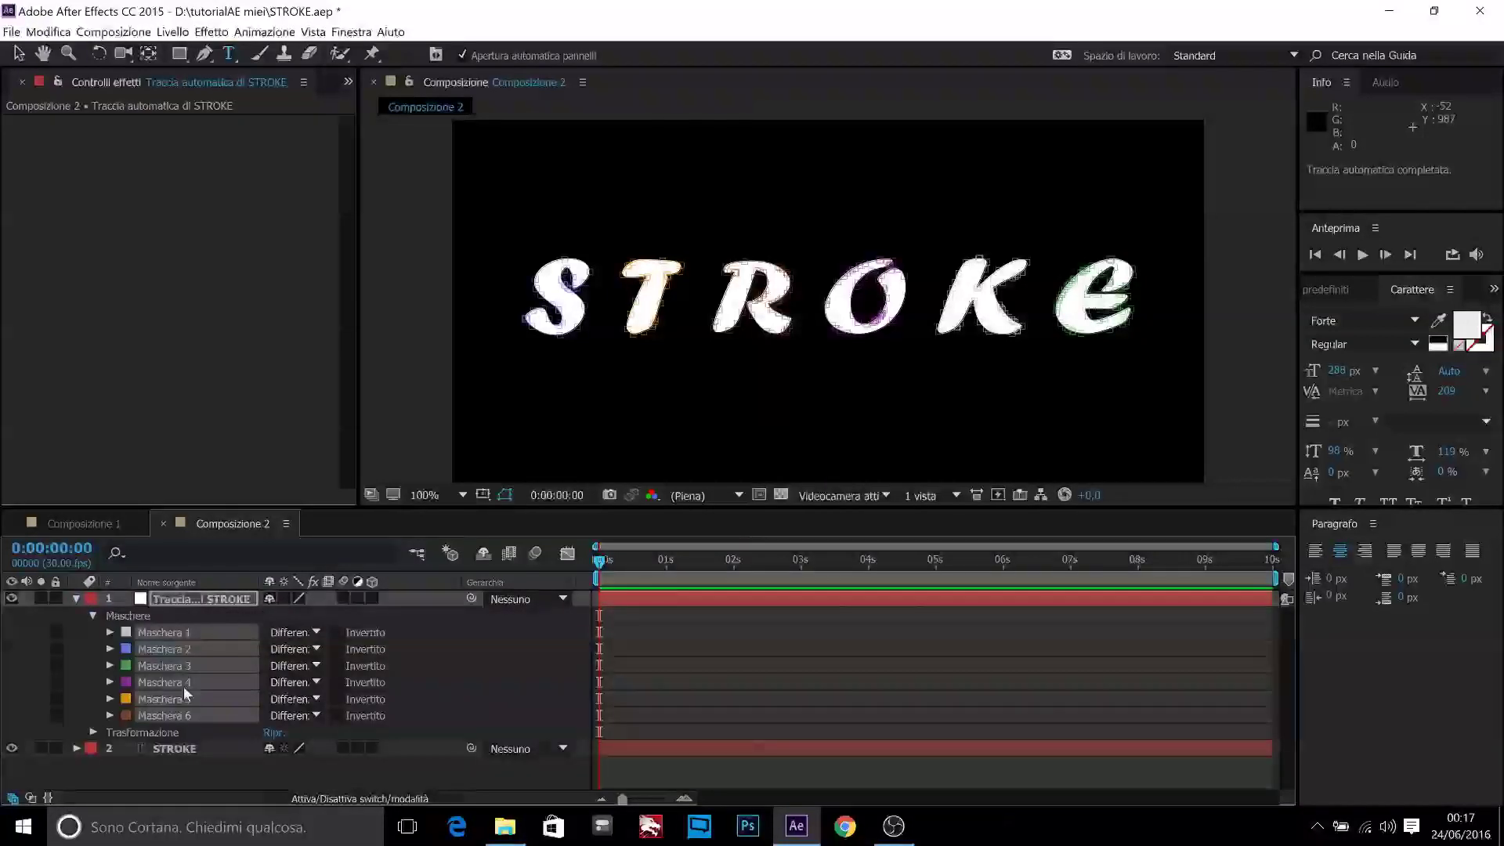
pyautogui.click(173, 761)
pyautogui.click(76, 598)
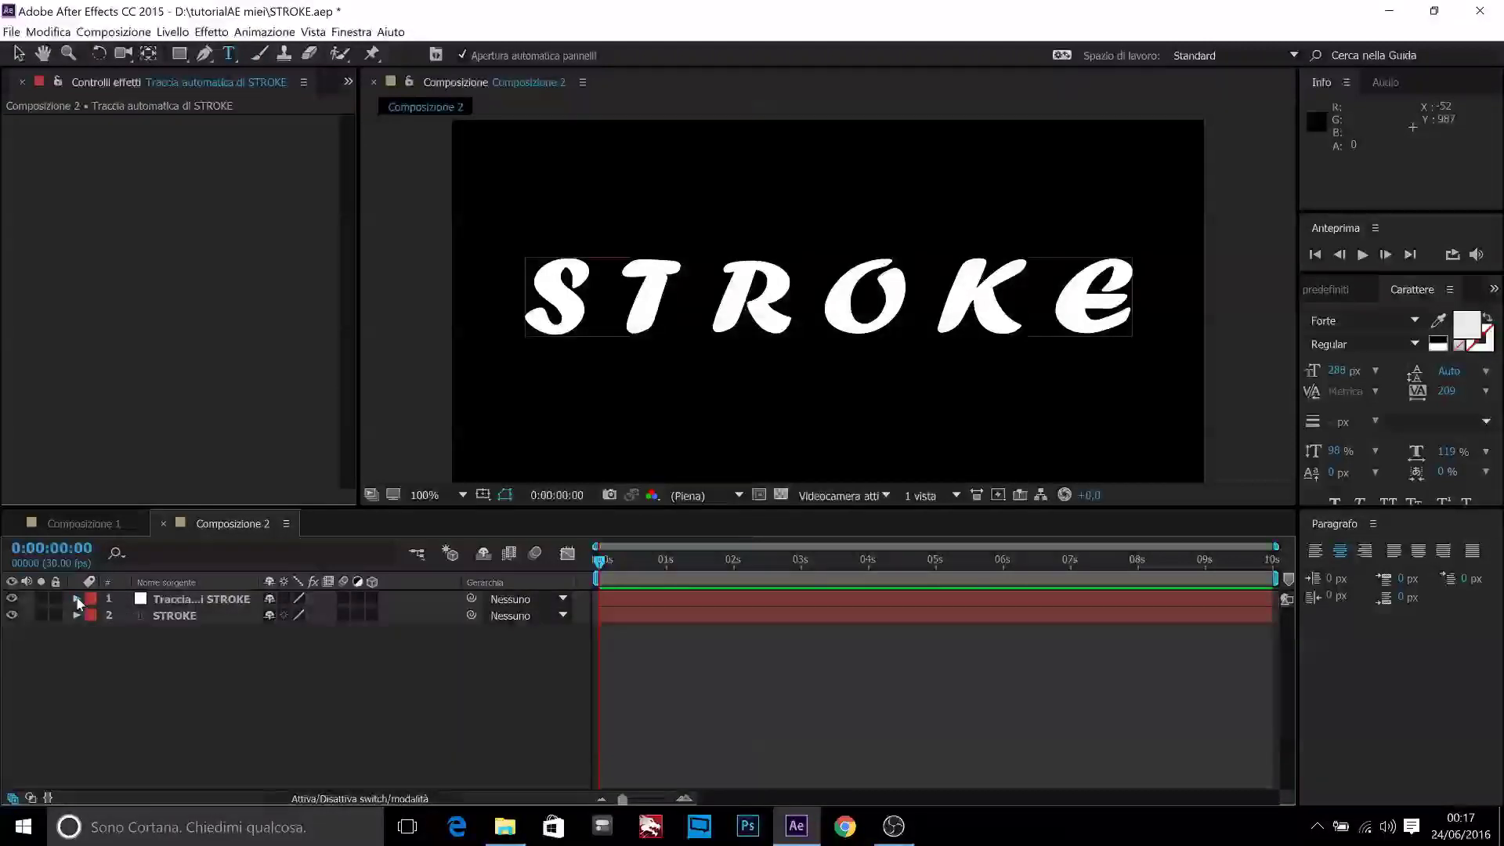
# Step: Create a Point light layer named 'Emitter' from the timeline's New > Light option
pyautogui.rightClick(144, 653)
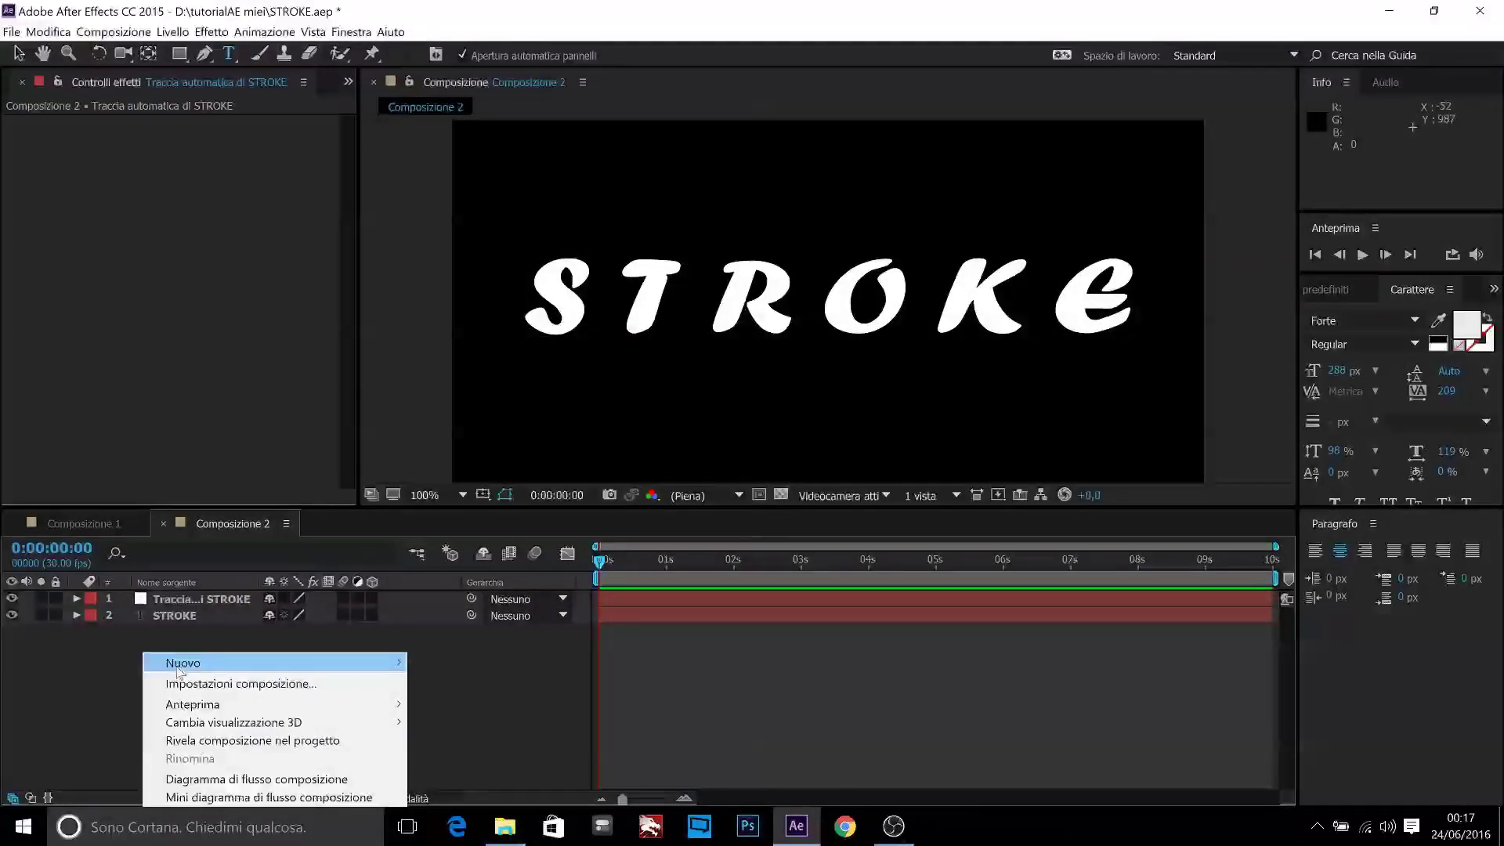
pyautogui.moveTo(179, 671)
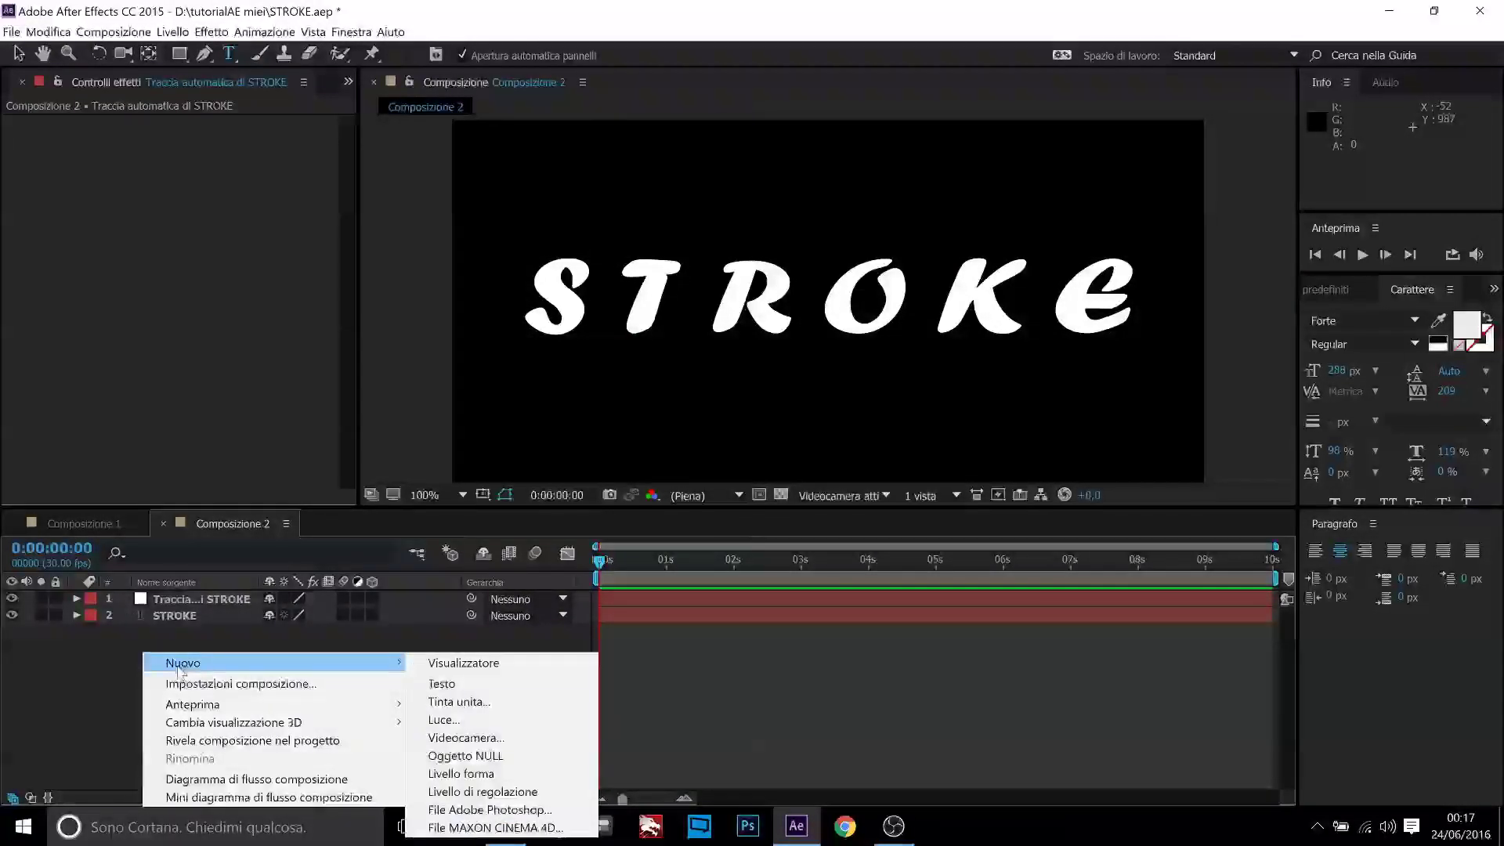
pyautogui.click(486, 721)
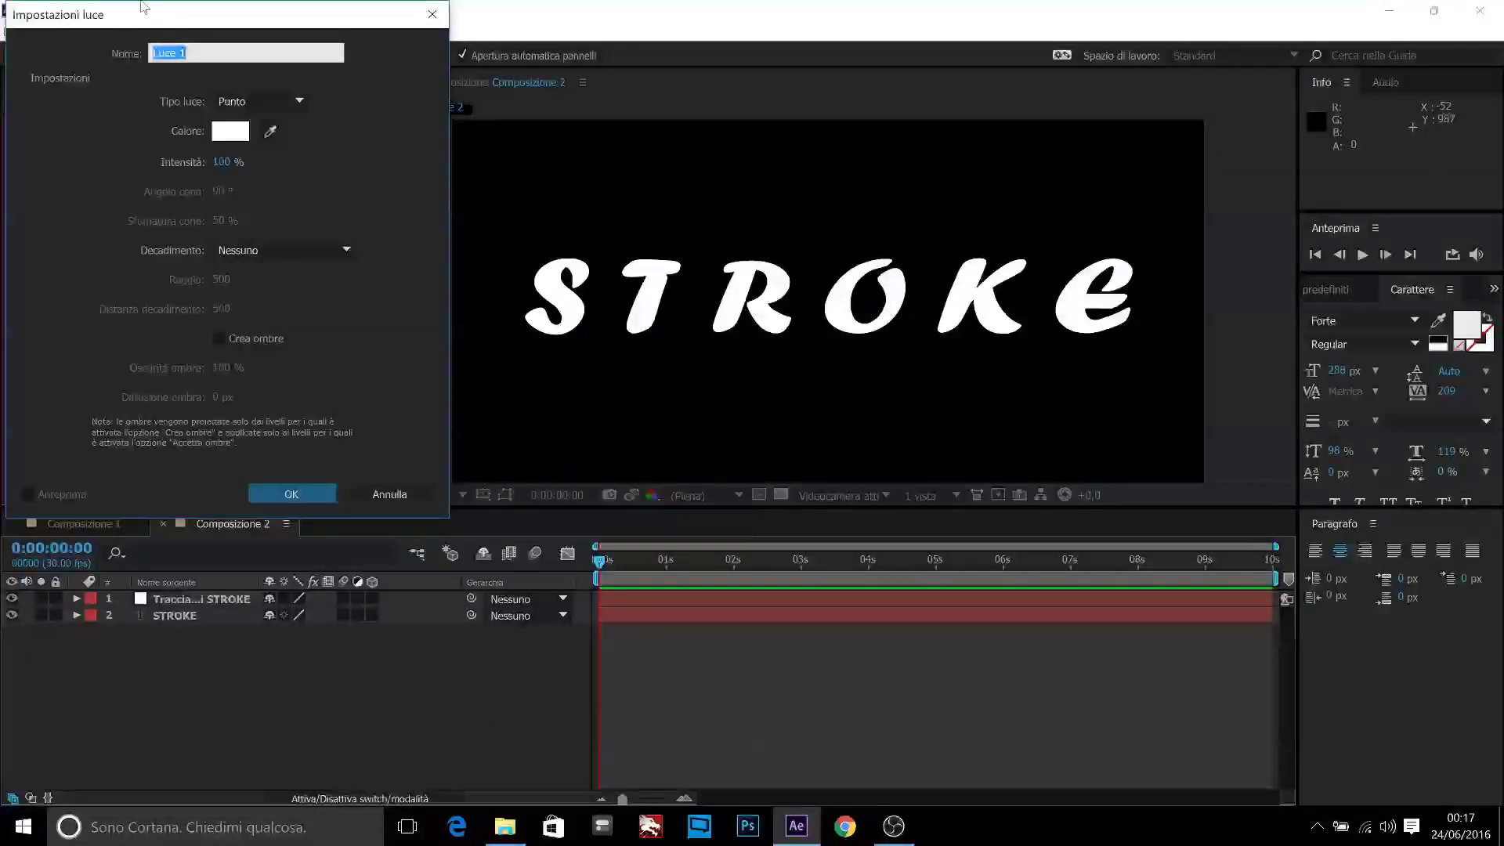
pyautogui.moveTo(175, 26); pyautogui.dragTo(241, 105)
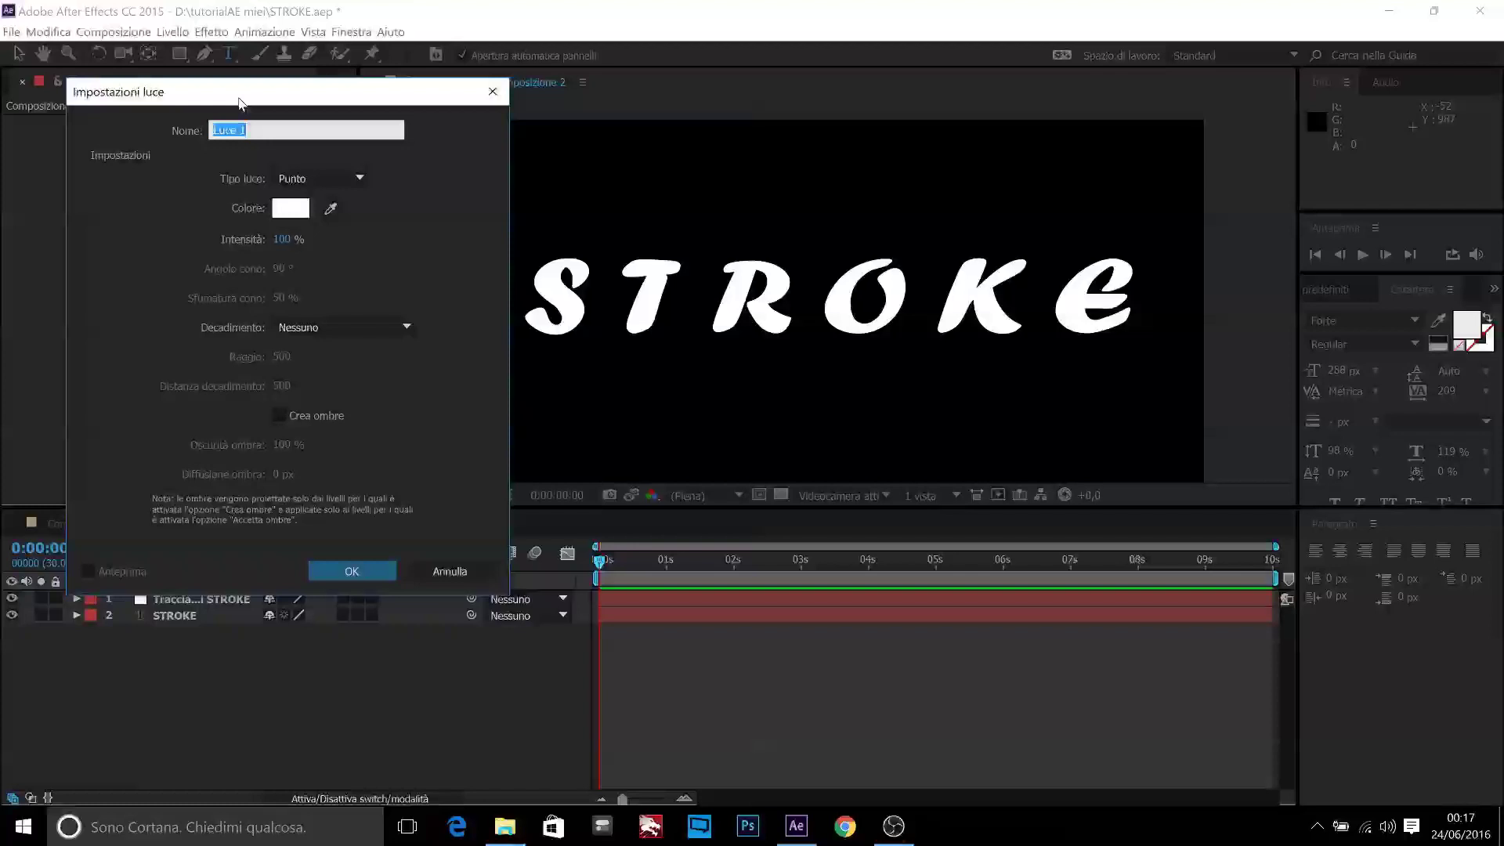
pyautogui.write('Emitter')
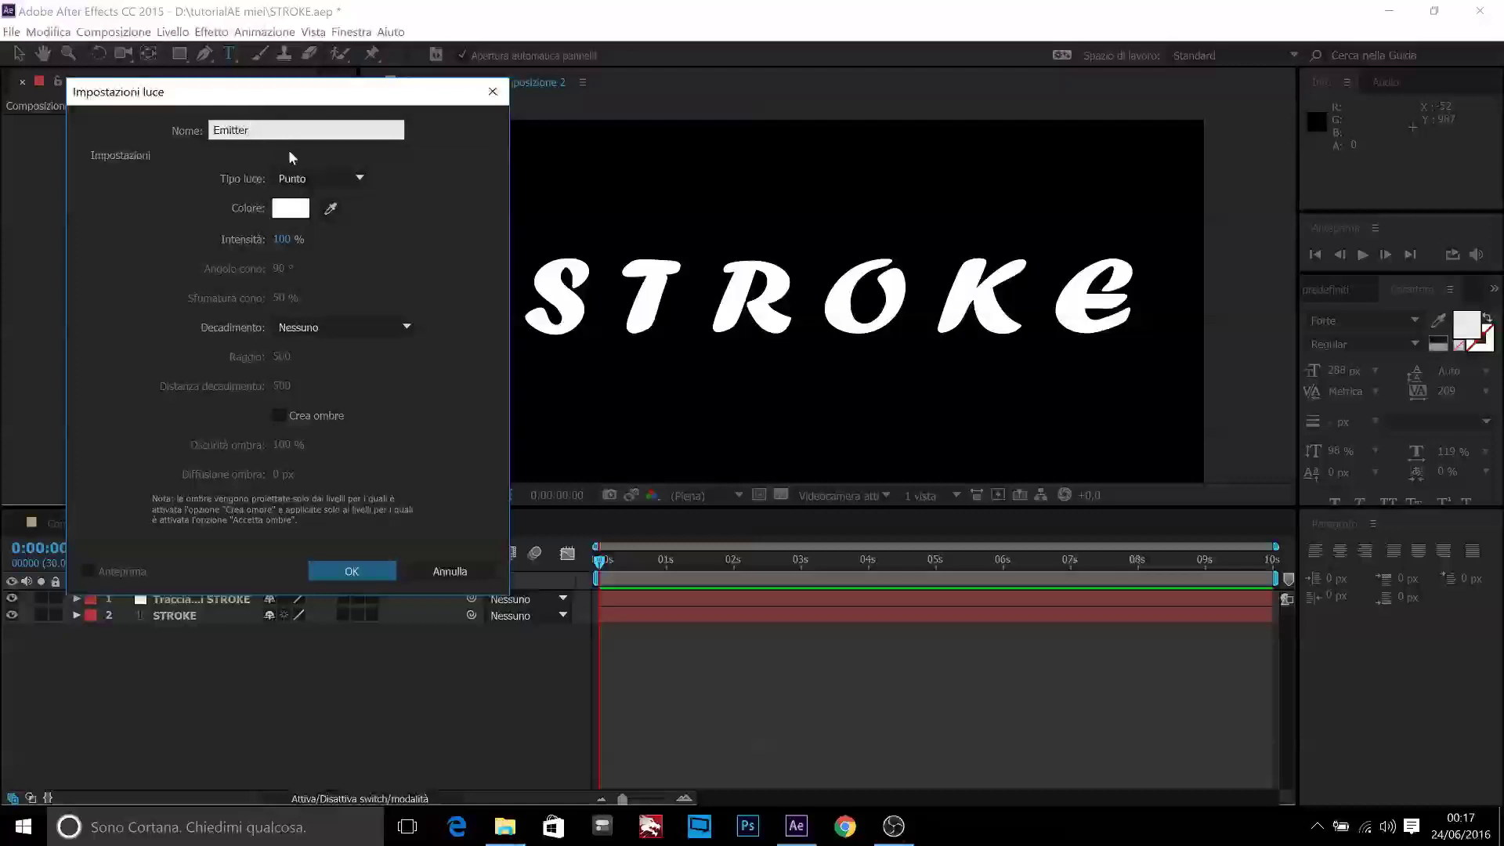
pyautogui.click(339, 185)
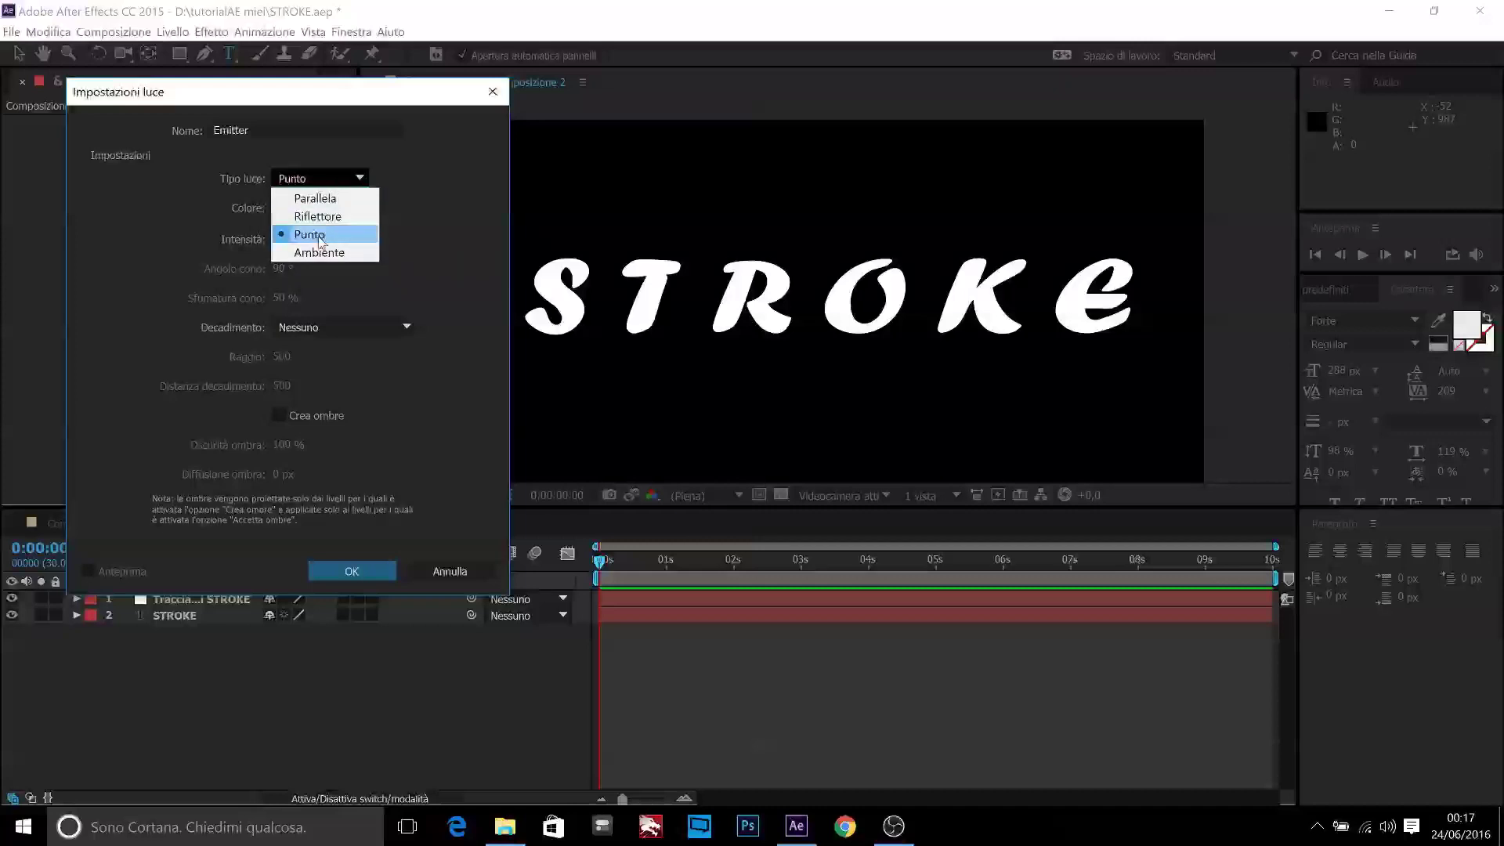
pyautogui.click(320, 242)
pyautogui.click(356, 572)
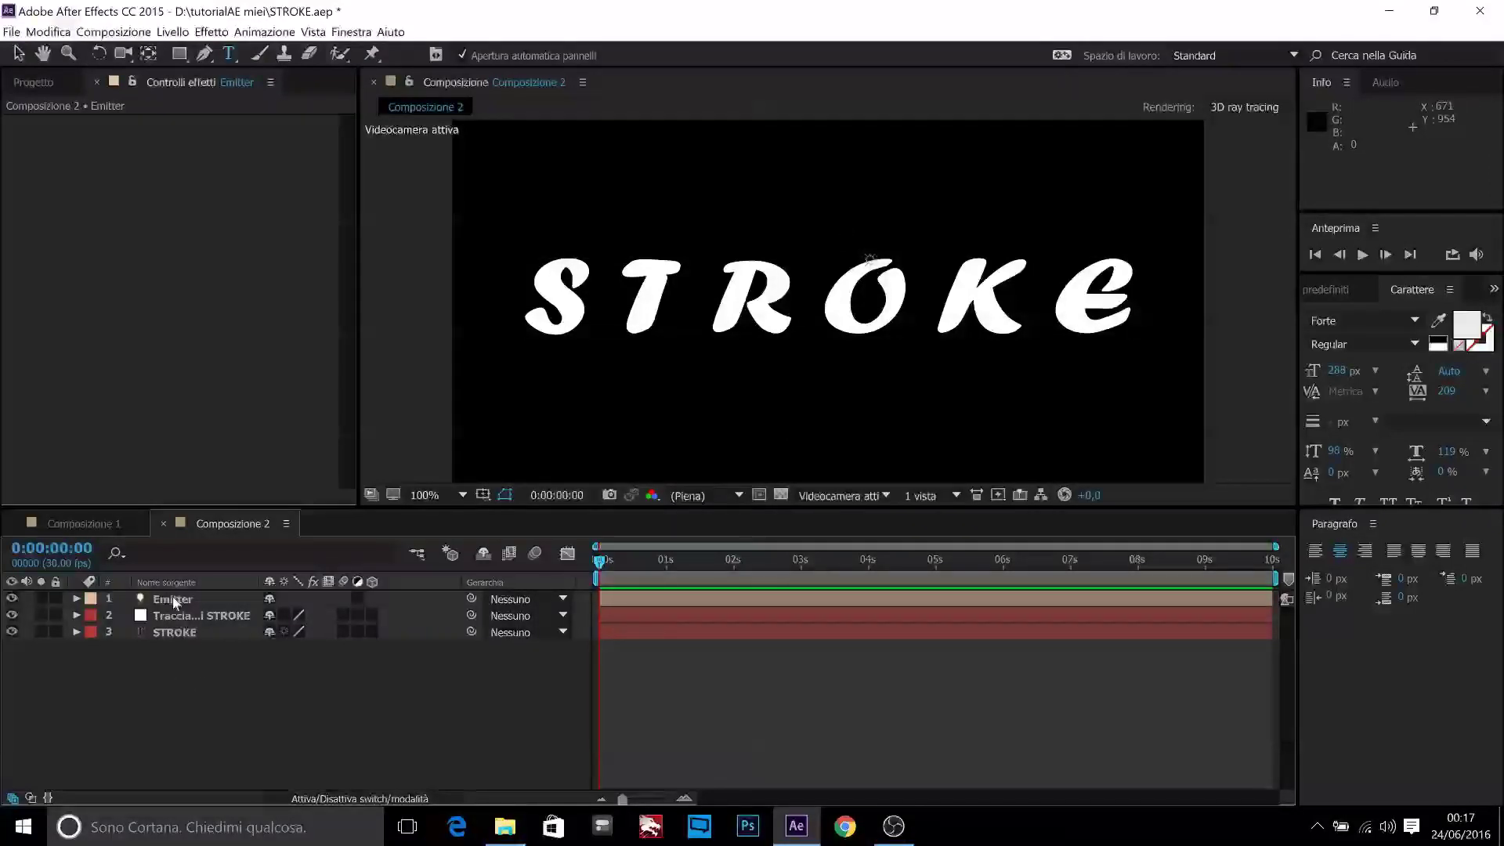
# Step: Paste Maschera 1's Mask Path into the Emitter light's Position as keyframes
pyautogui.click(172, 599)
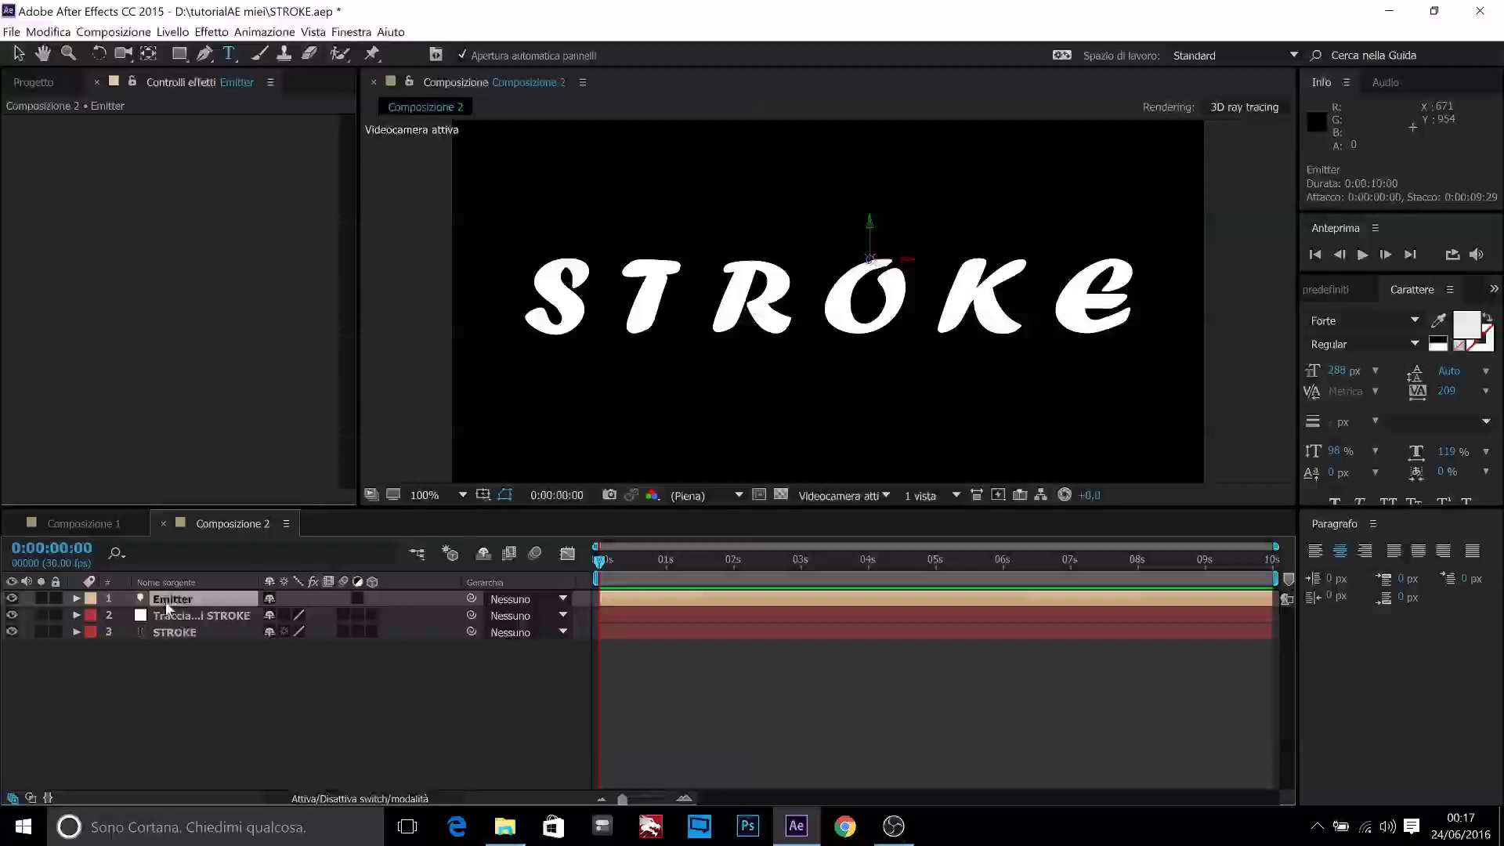
pyautogui.press('p')
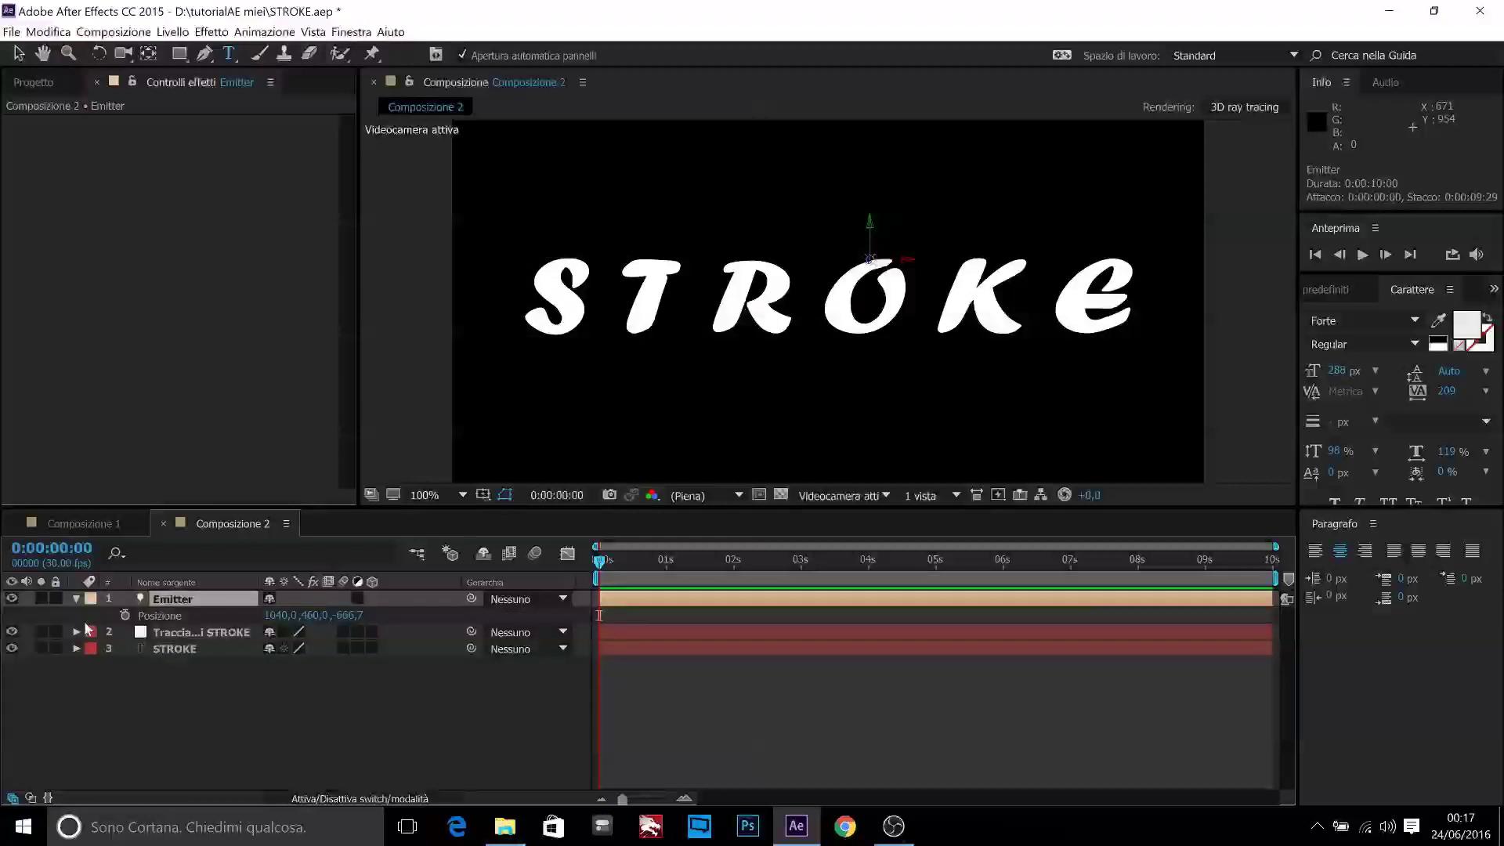
pyautogui.click(76, 632)
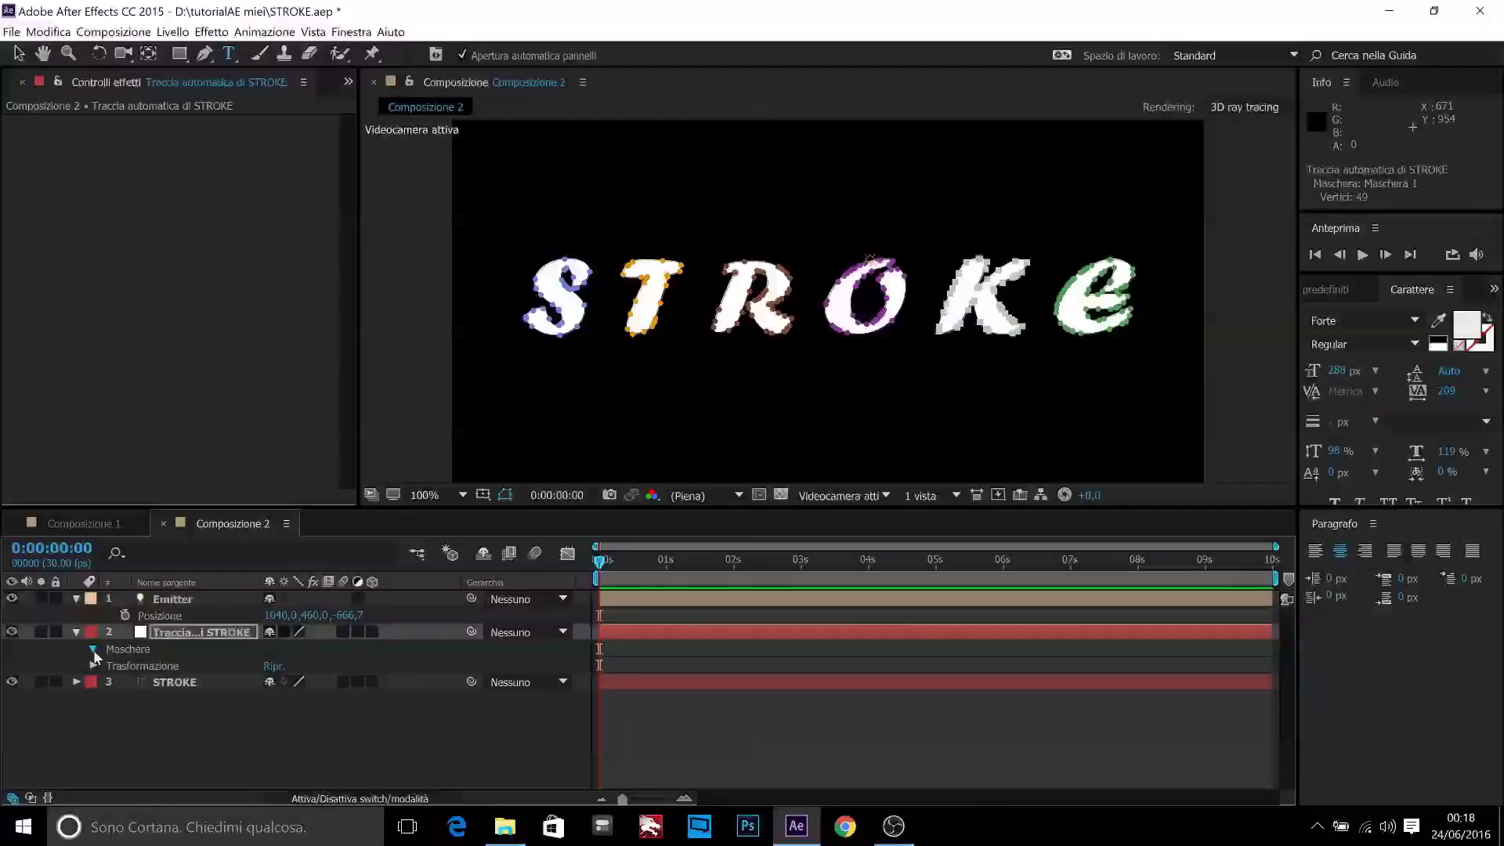
pyautogui.click(93, 649)
pyautogui.click(110, 666)
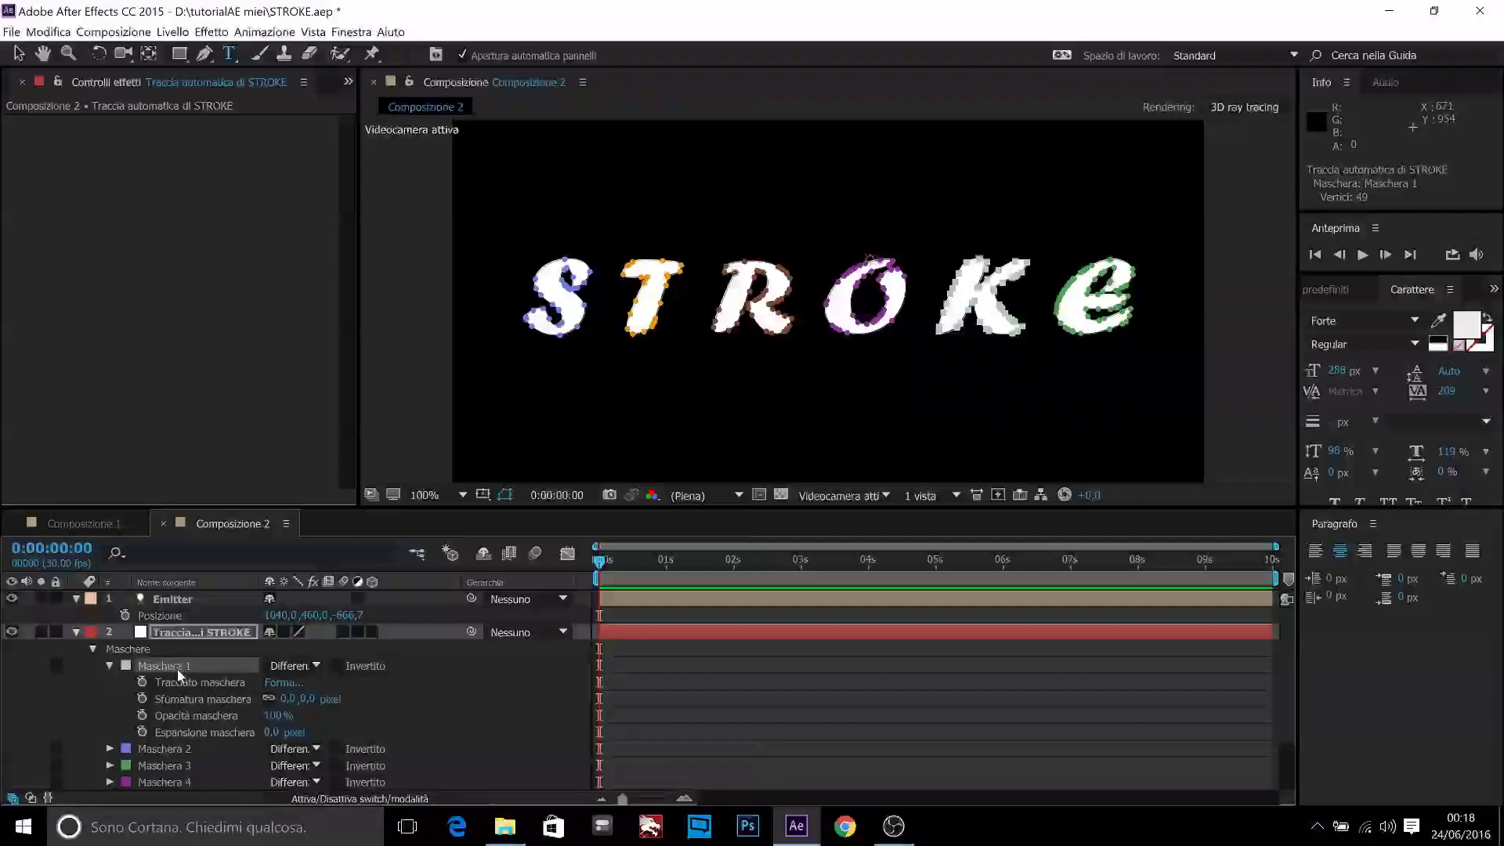
pyautogui.click(178, 682)
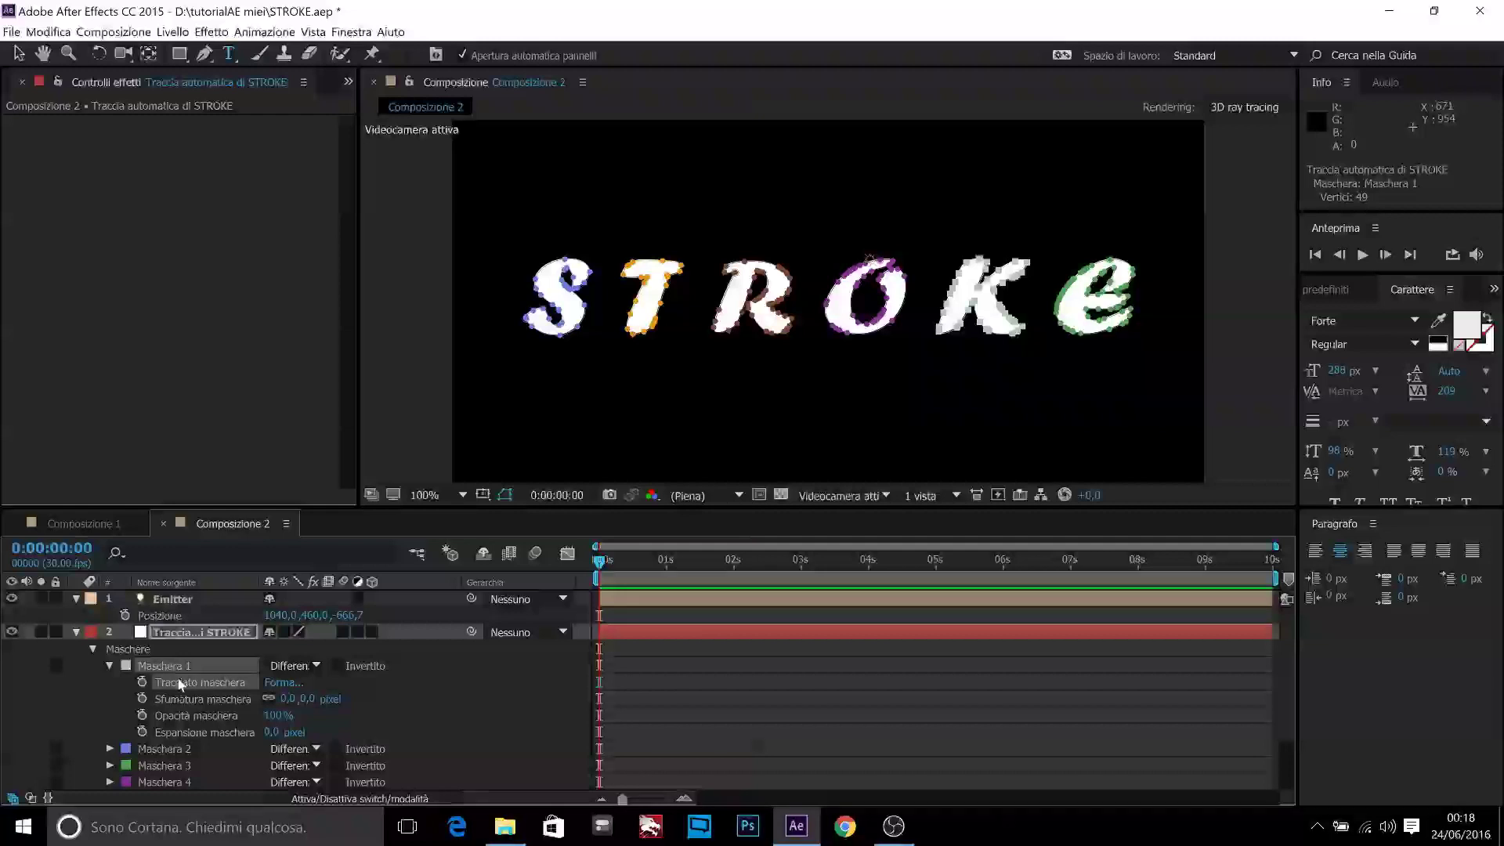
pyautogui.click(166, 609)
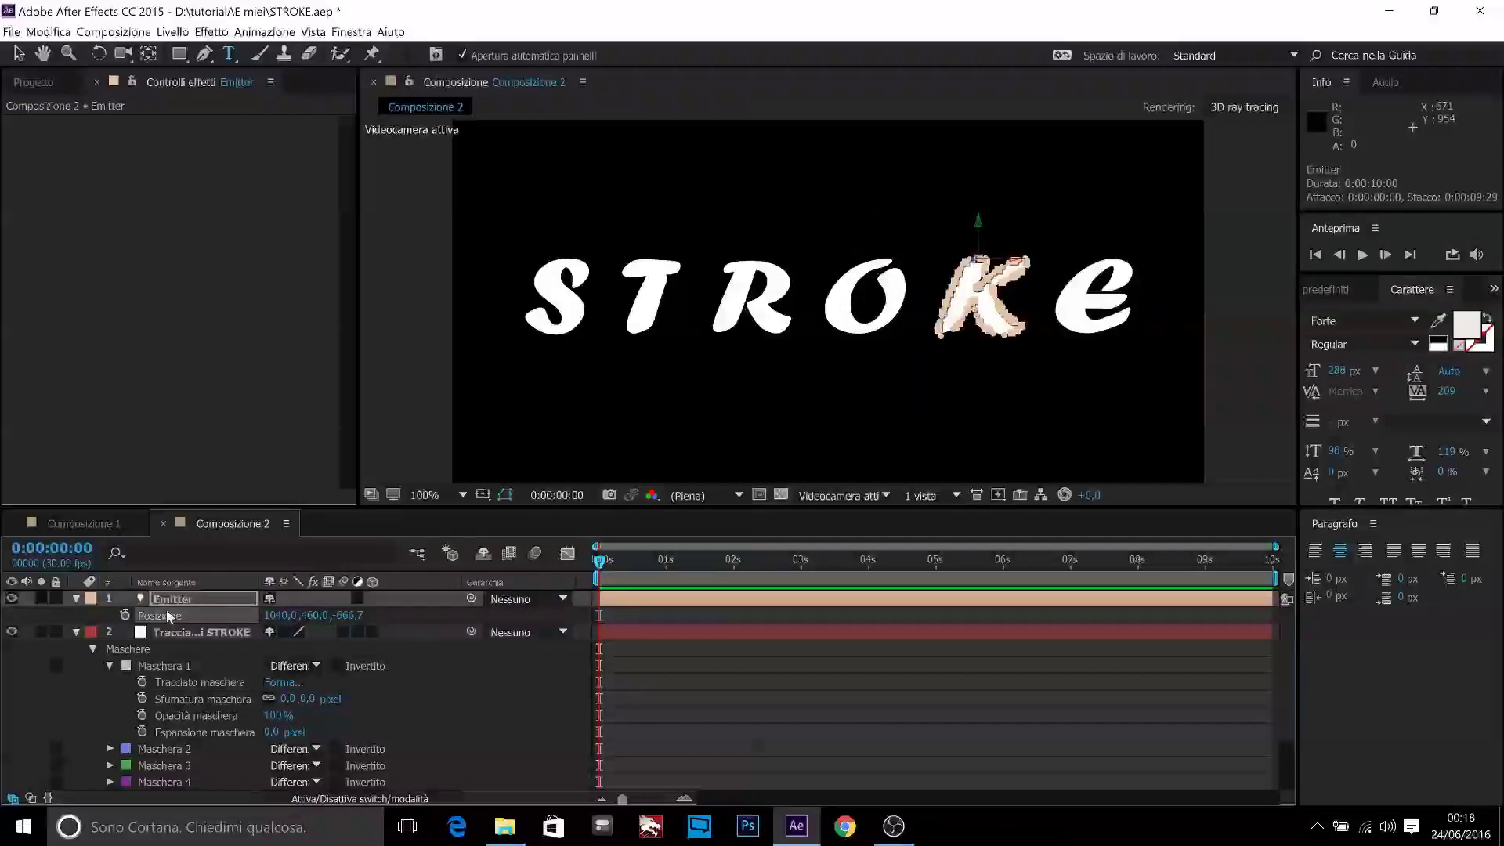
pyautogui.hotkey('ctrl', 'v')
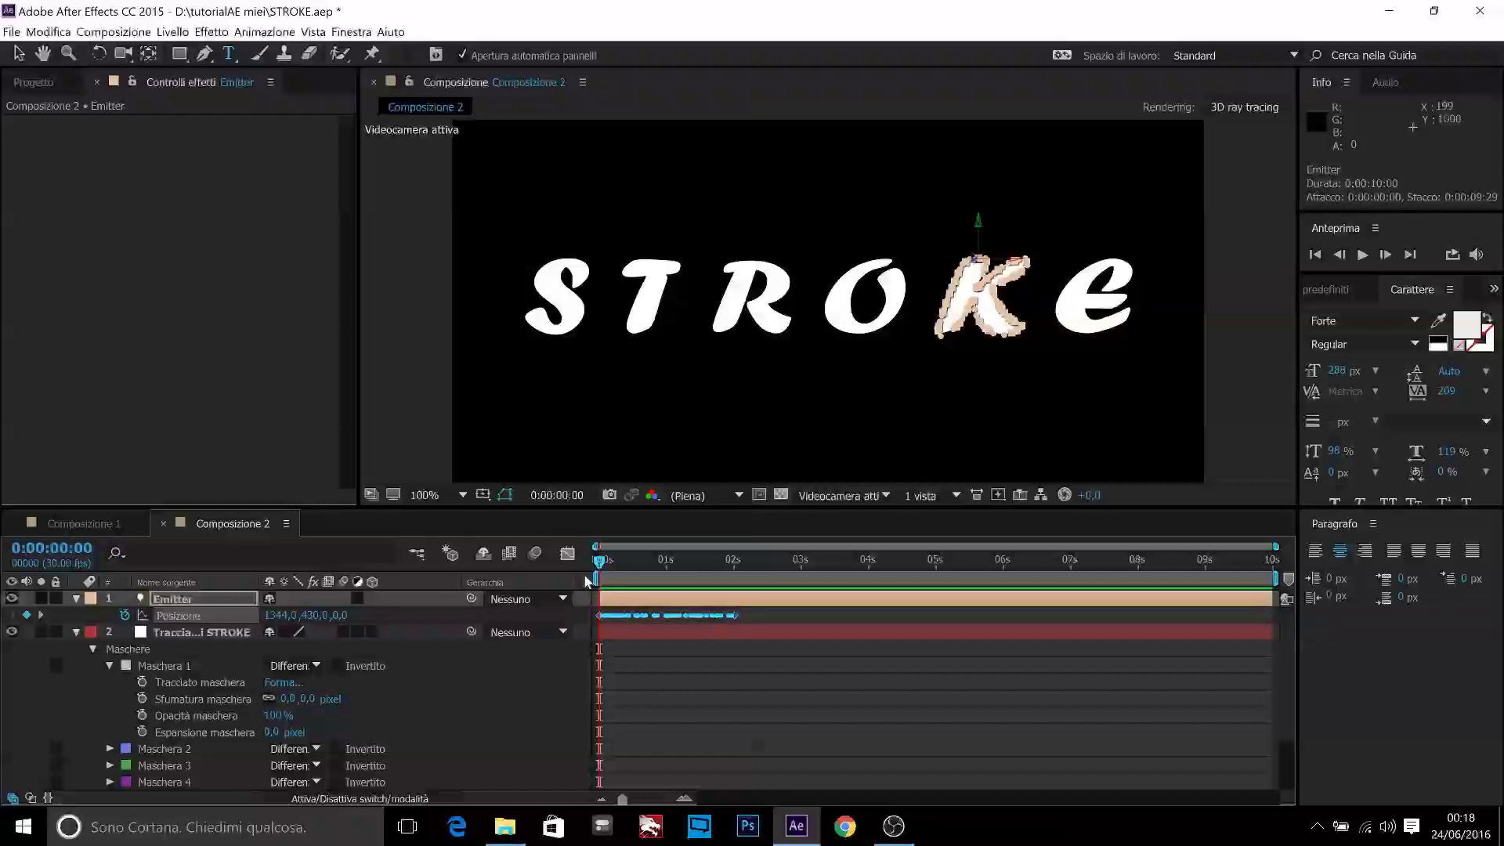
# Step: Drag the Emitter's last Position keyframe out to about 6 seconds and preview the motion
pyautogui.moveTo(603, 562)
pyautogui.mouseDown()
pyautogui.moveTo(686, 583)
pyautogui.moveTo(602, 580)
pyautogui.mouseUp()
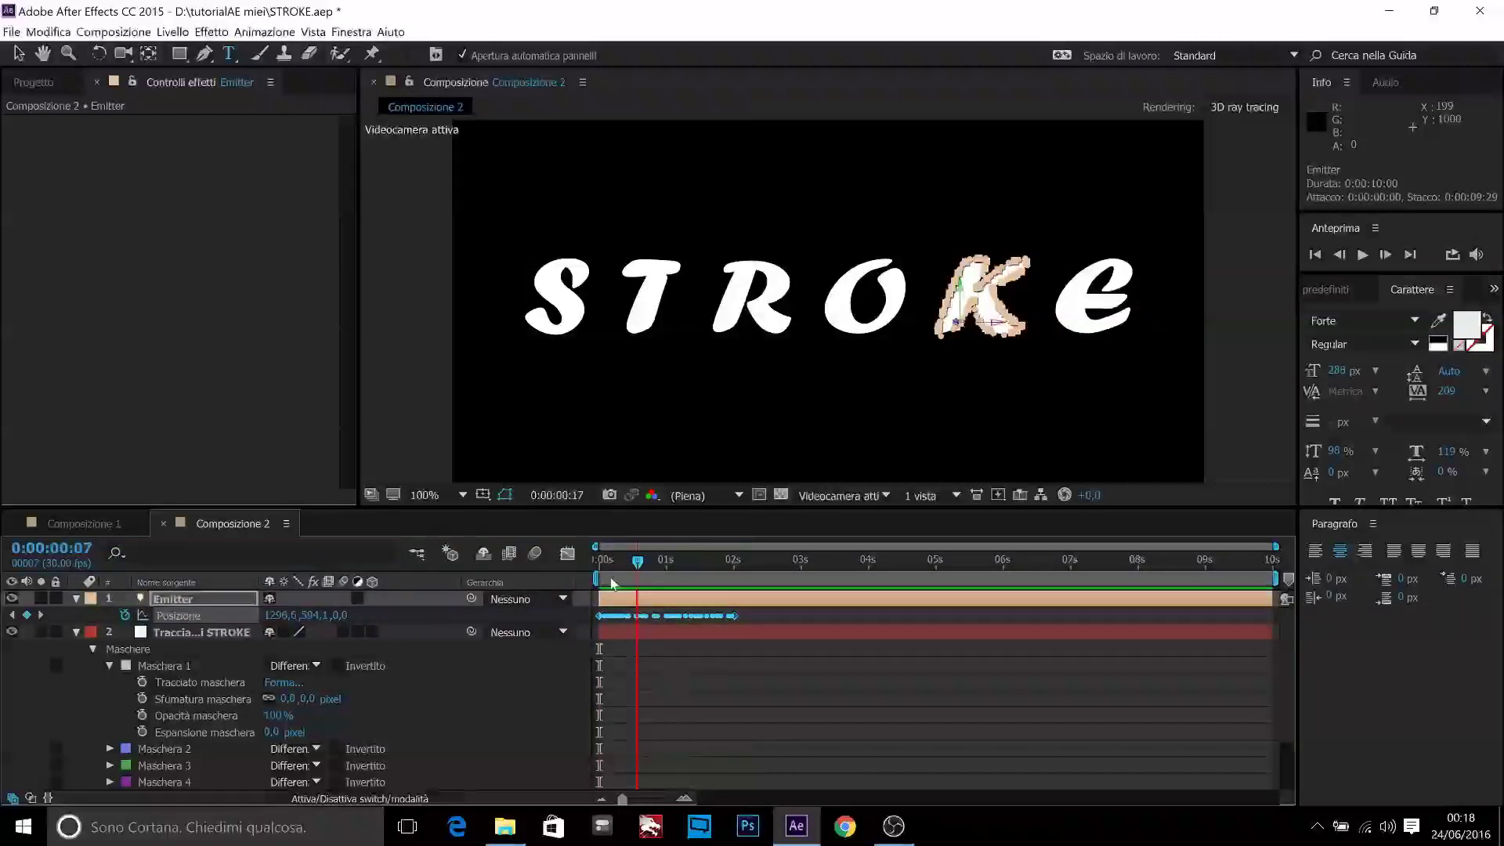
pyautogui.click(753, 618)
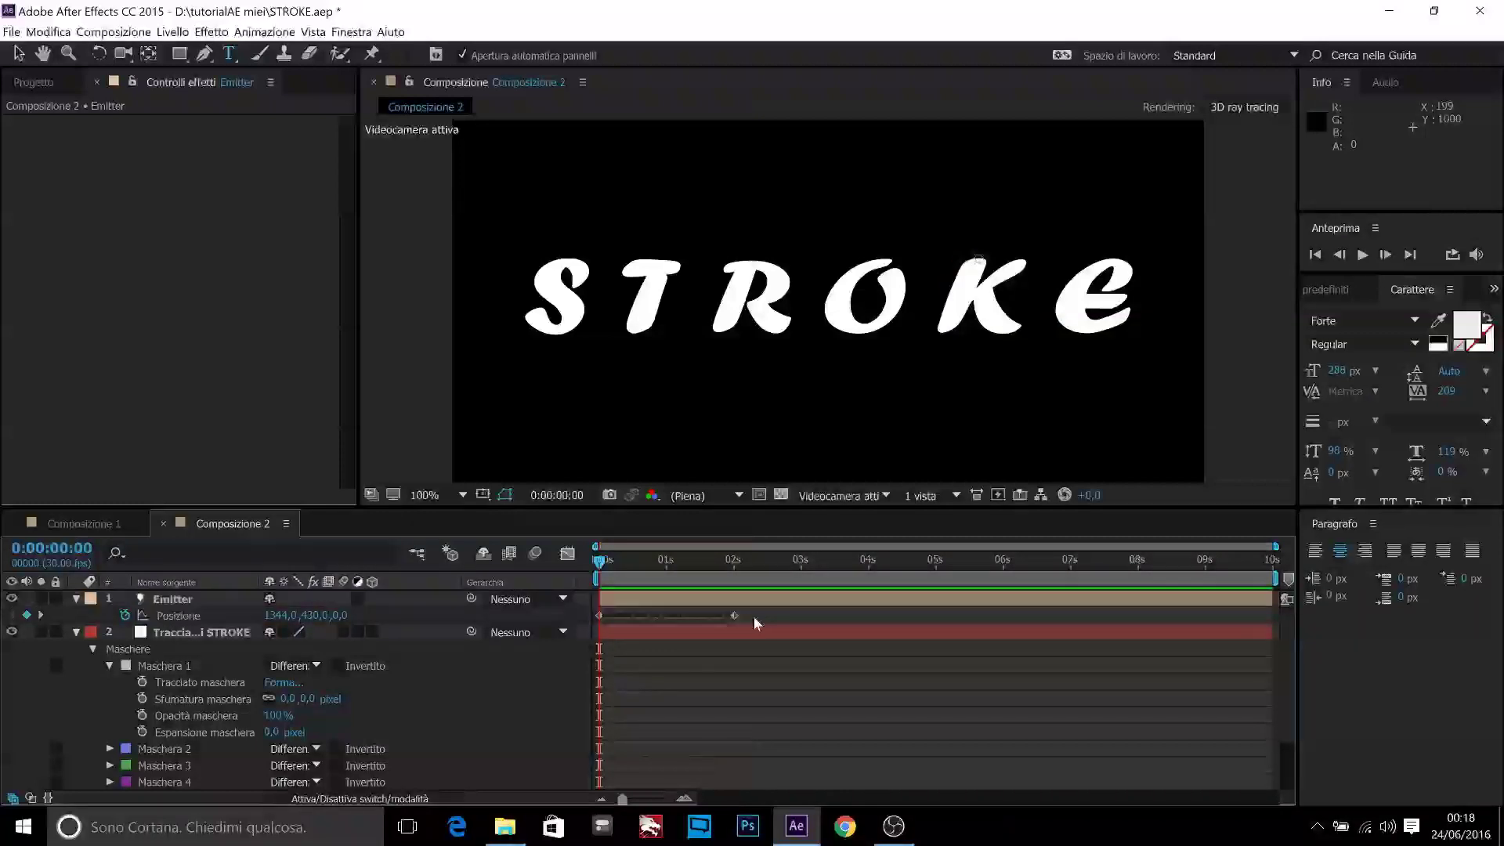
pyautogui.click(736, 617)
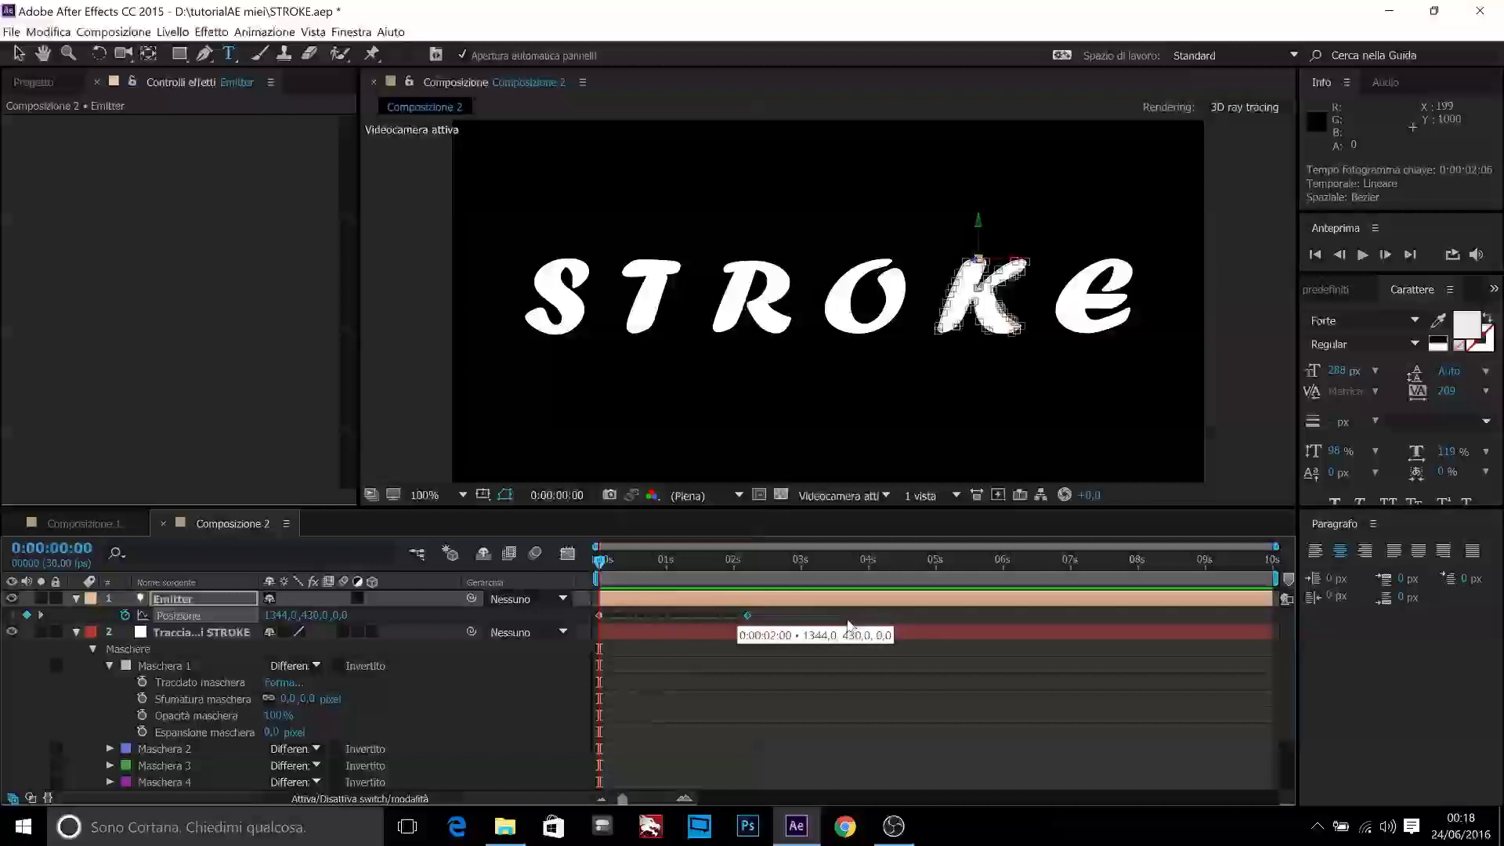
pyautogui.moveTo(734, 616); pyautogui.dragTo(1076, 619)
pyautogui.press('space')
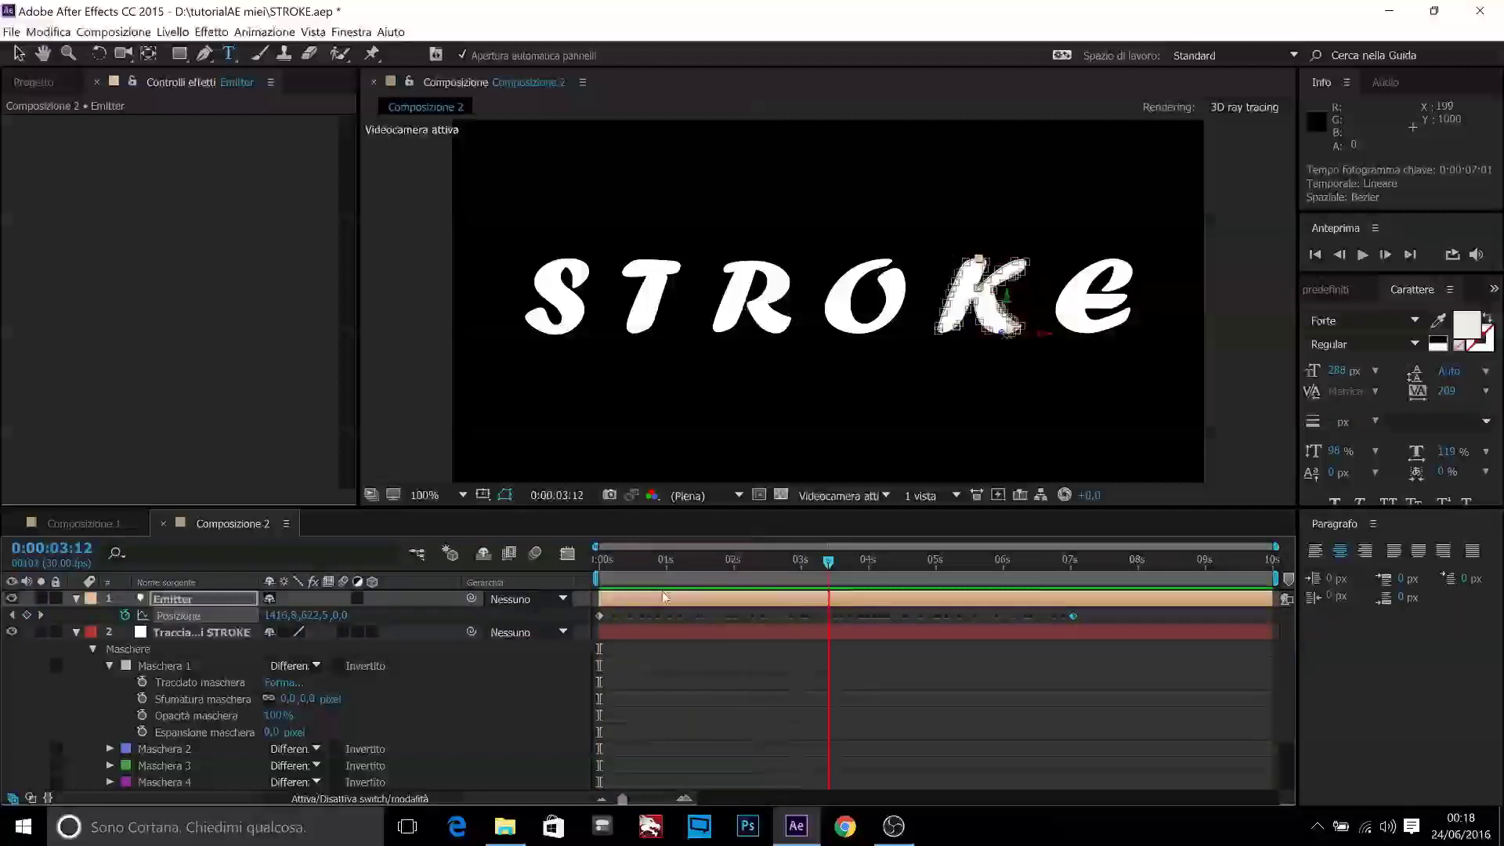
pyautogui.press('space')
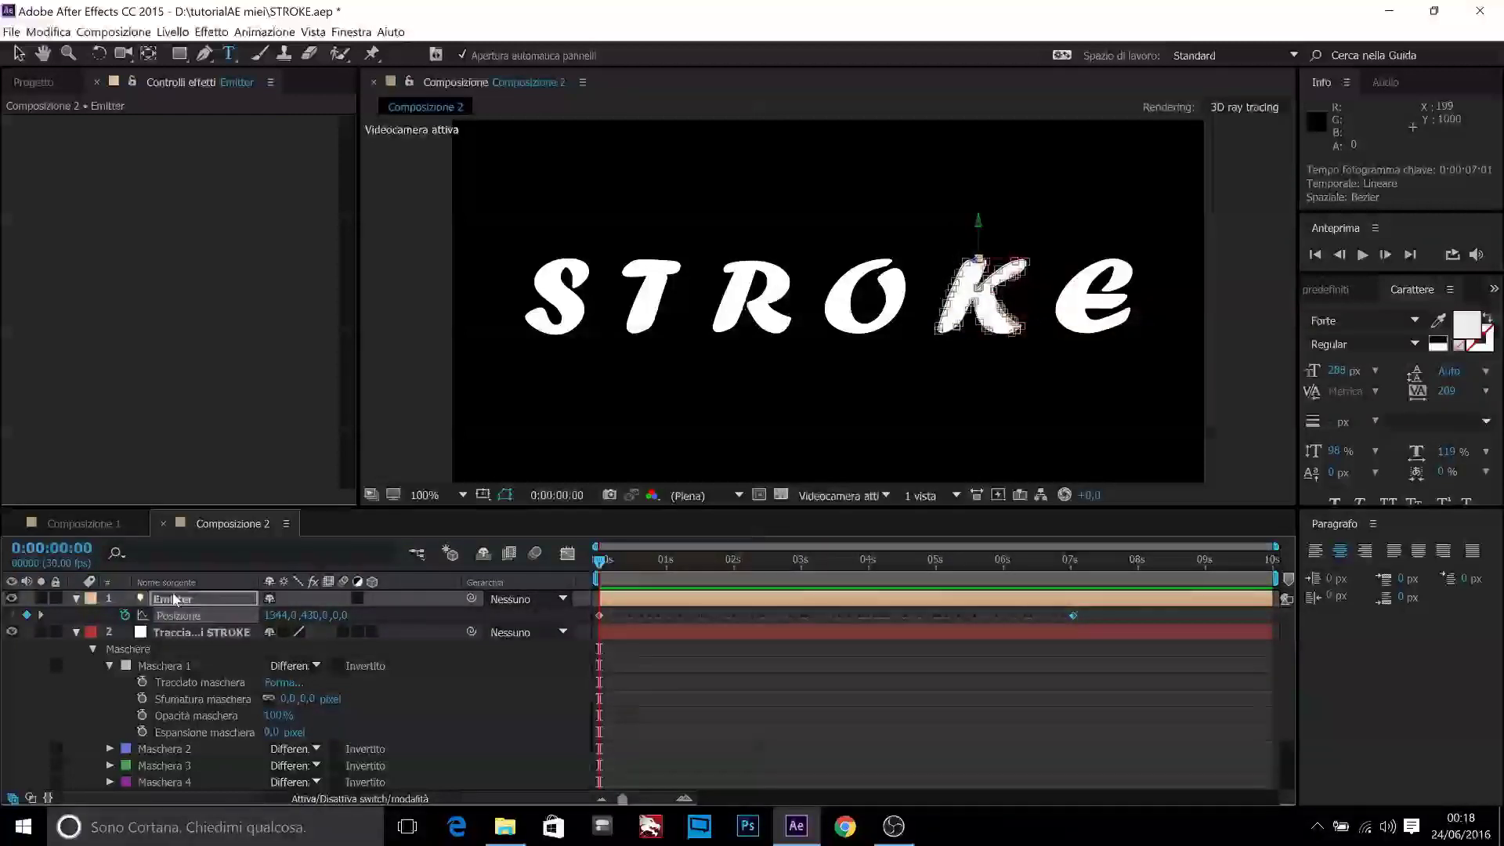
pyautogui.click(176, 600)
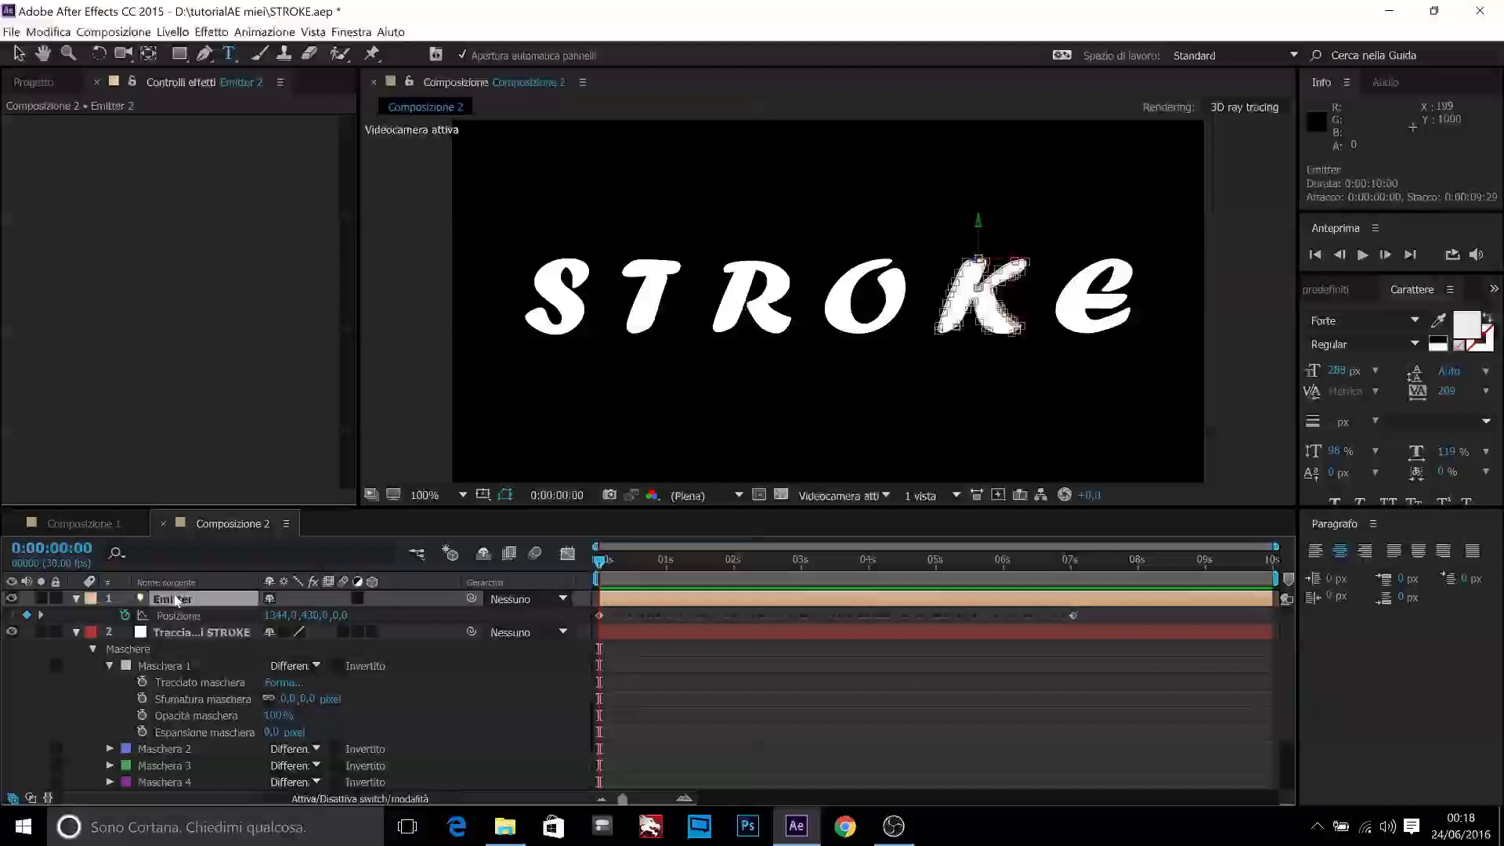
# Step: Duplicate the light as Emitter 2 and paste Maschera 2's Mask Path into its Position
pyautogui.hotkey('ctrl', 'd')
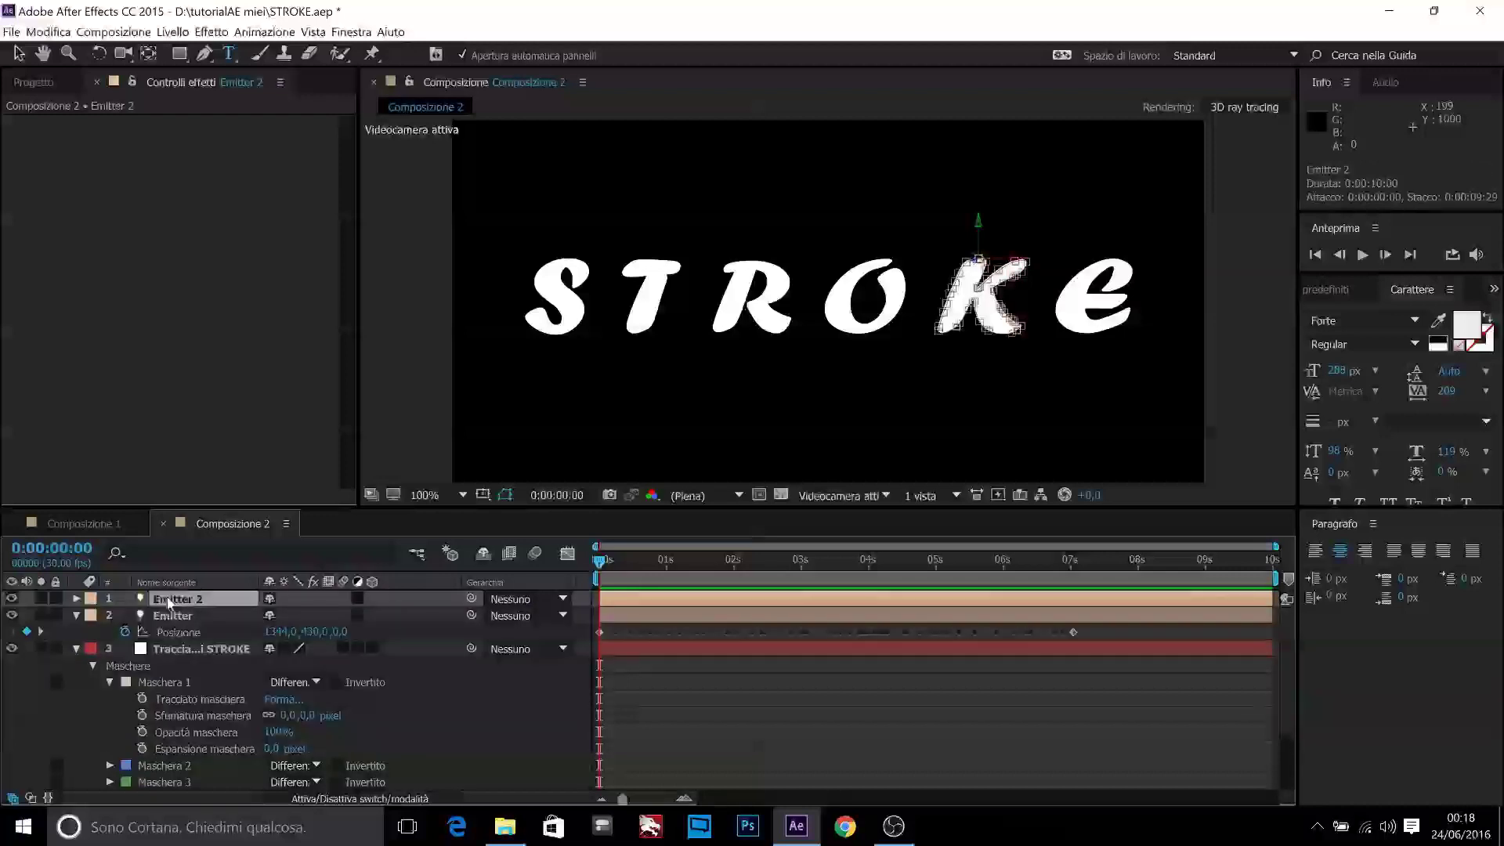
pyautogui.press('p')
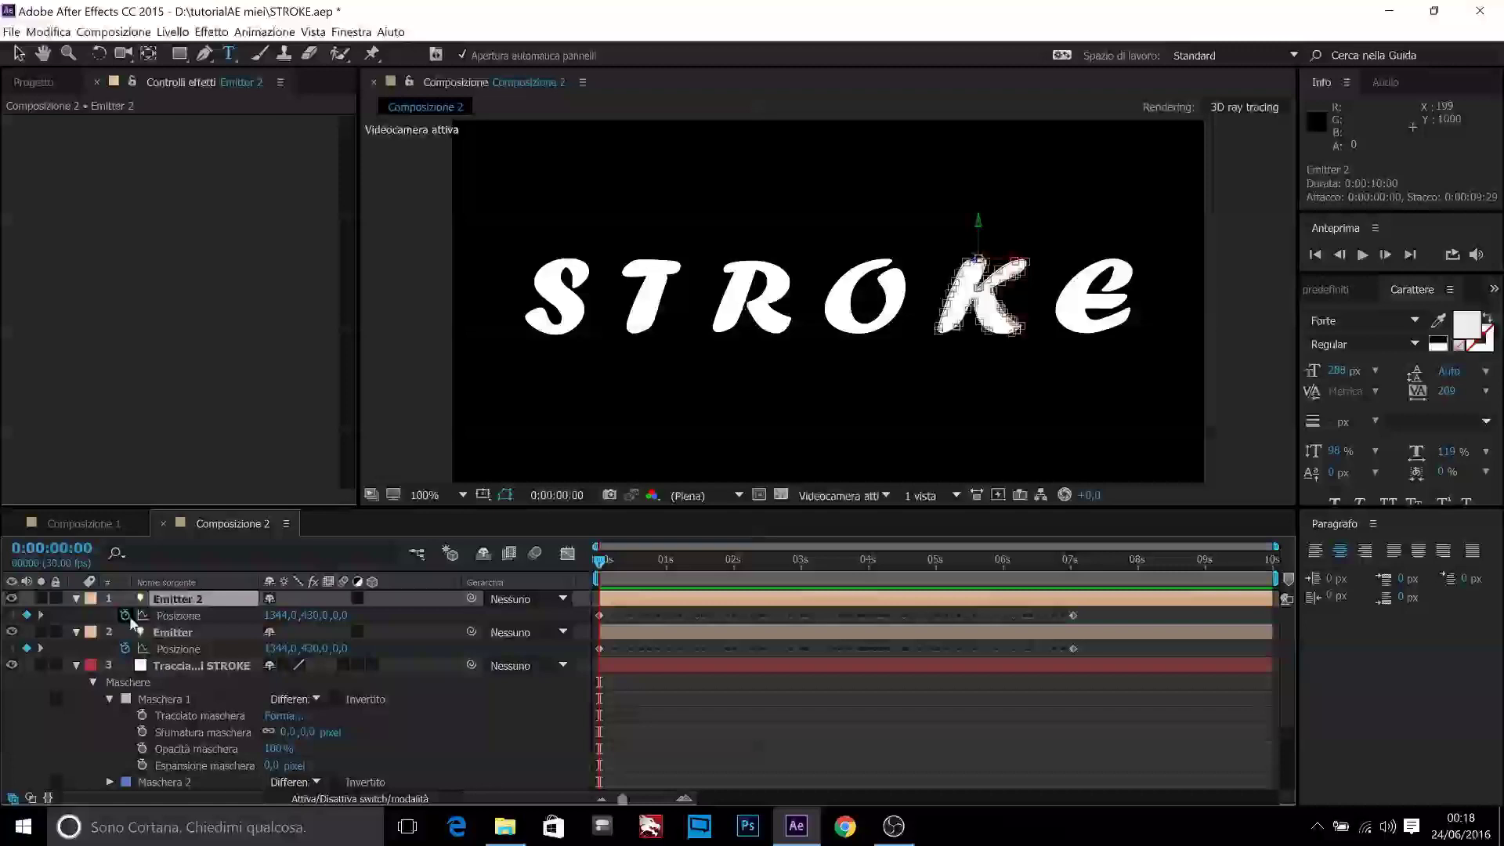
pyautogui.scroll(-3, 183, 705)
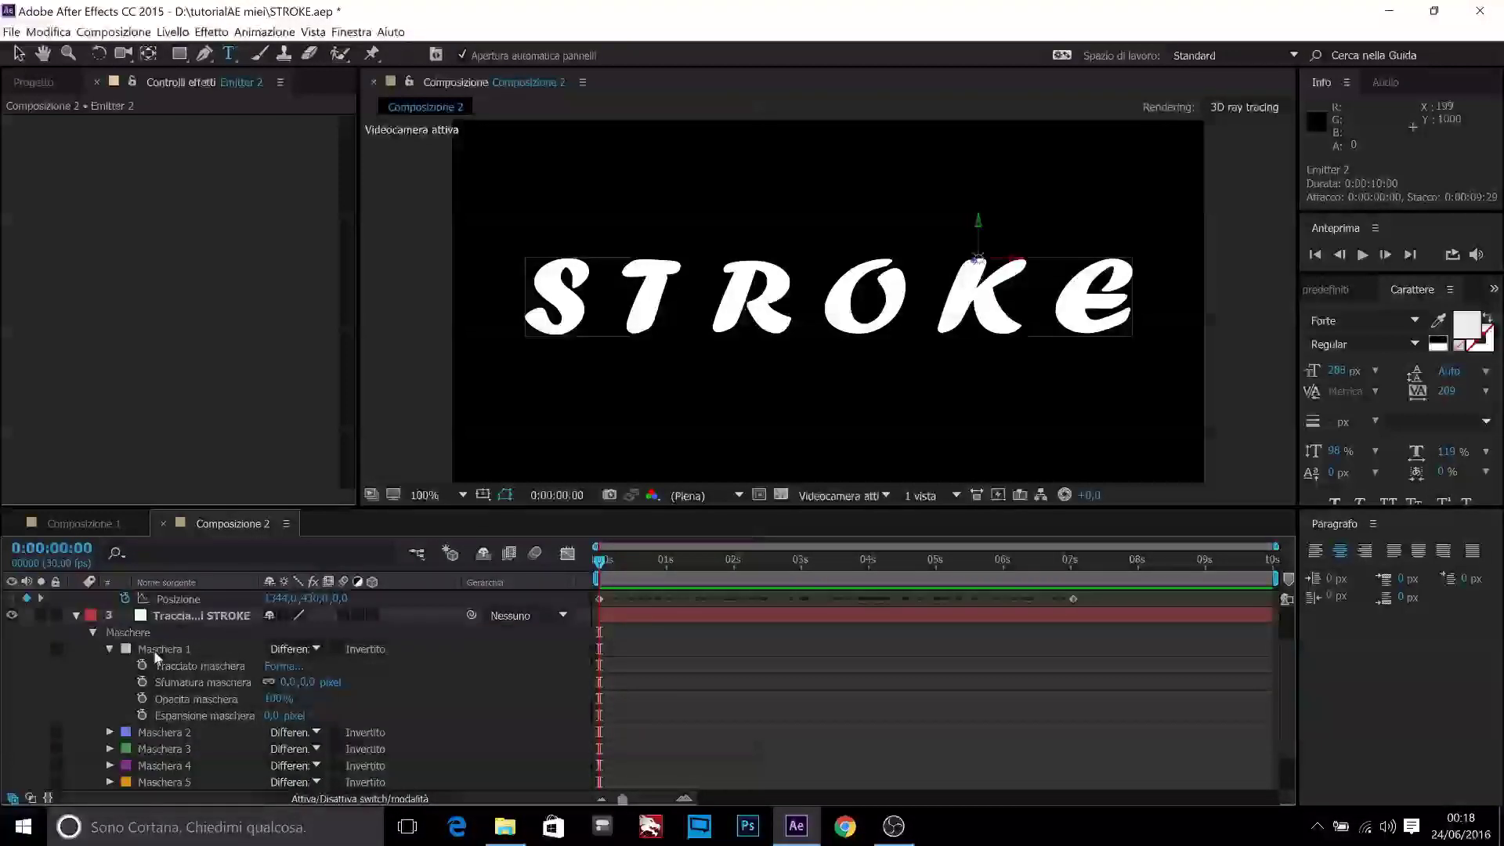
pyautogui.click(111, 733)
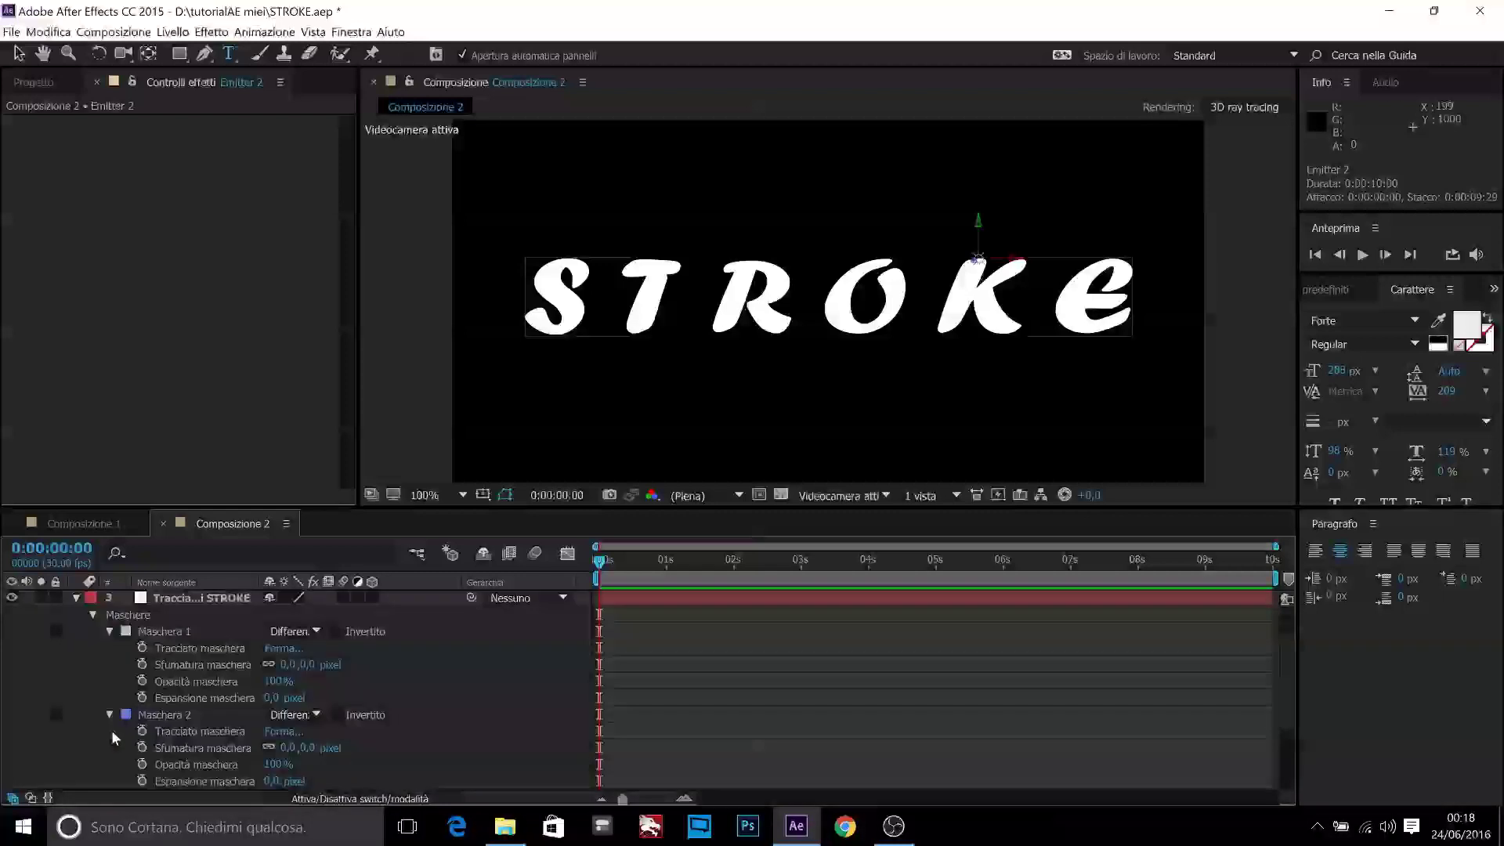
pyautogui.click(182, 731)
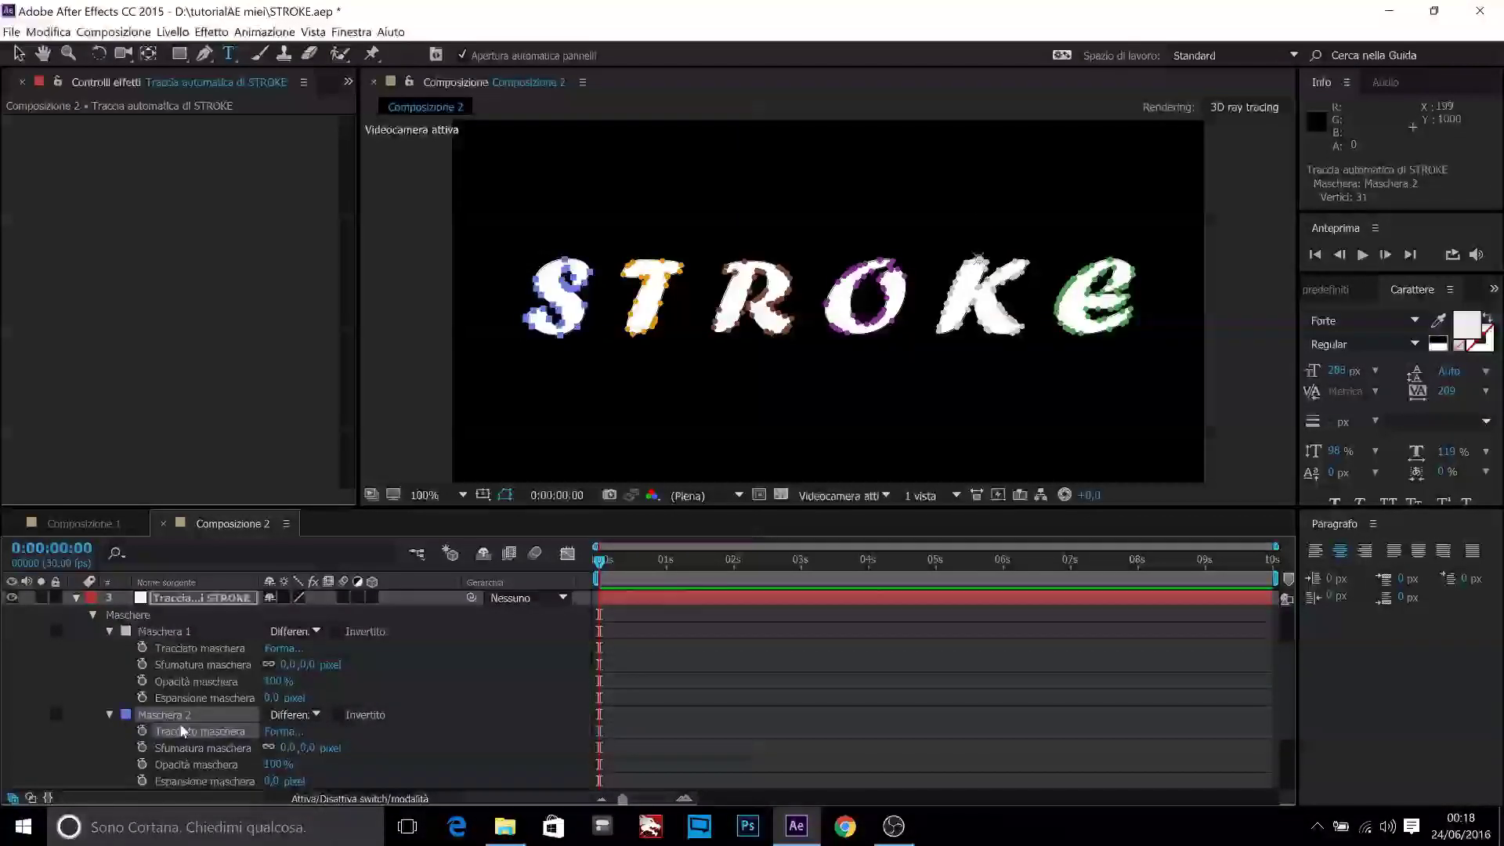
pyautogui.scroll(3, 168, 699)
pyautogui.click(171, 617)
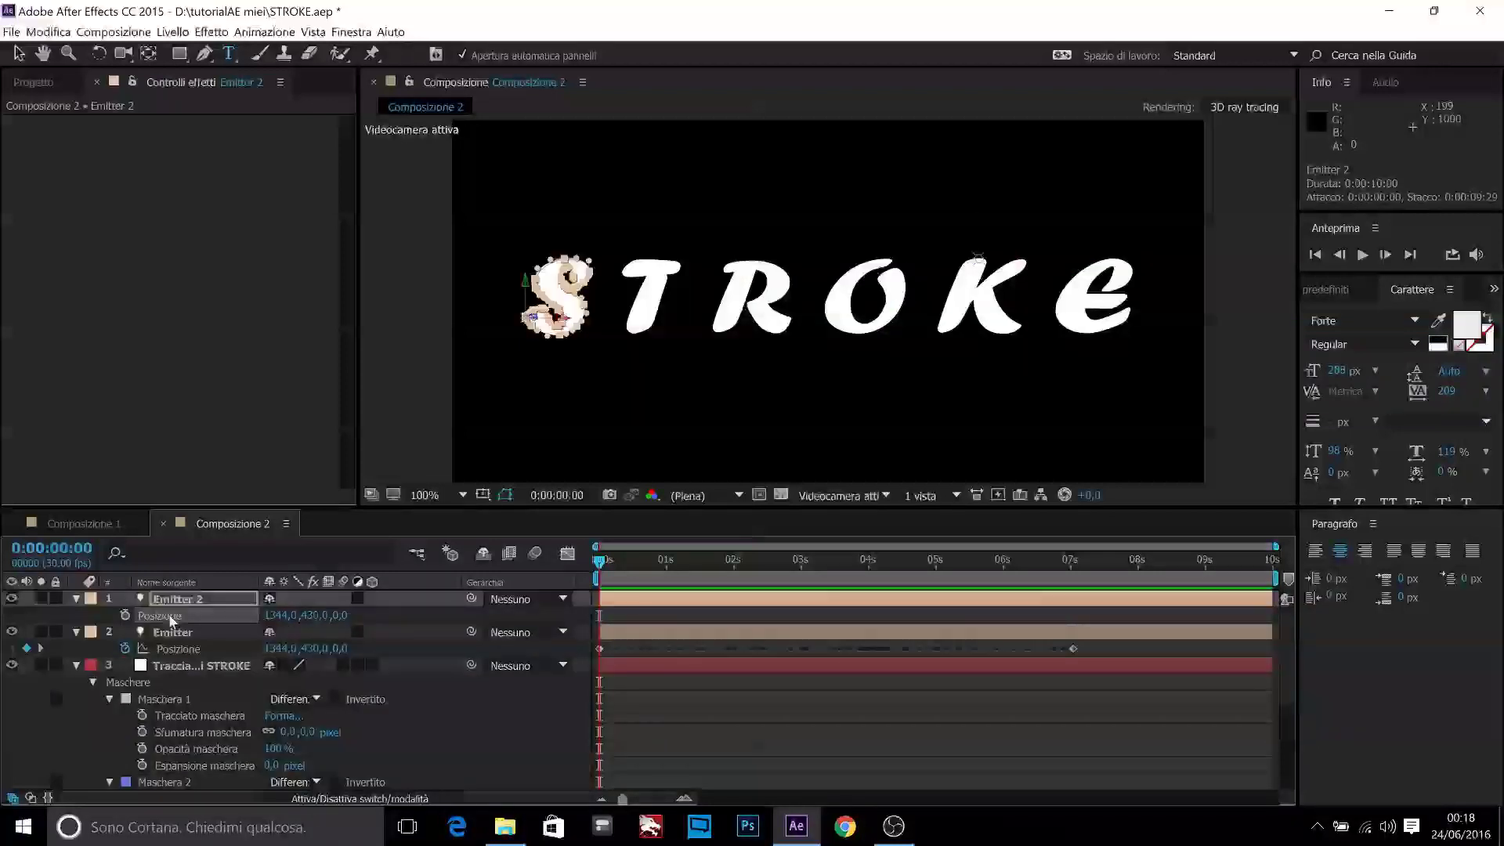
pyautogui.hotkey('ctrl', 'v')
# Step: Undo a stretch of Emitter 2's keyframes and duplicate Emitter 2 as Emitter 3
pyautogui.click(820, 617)
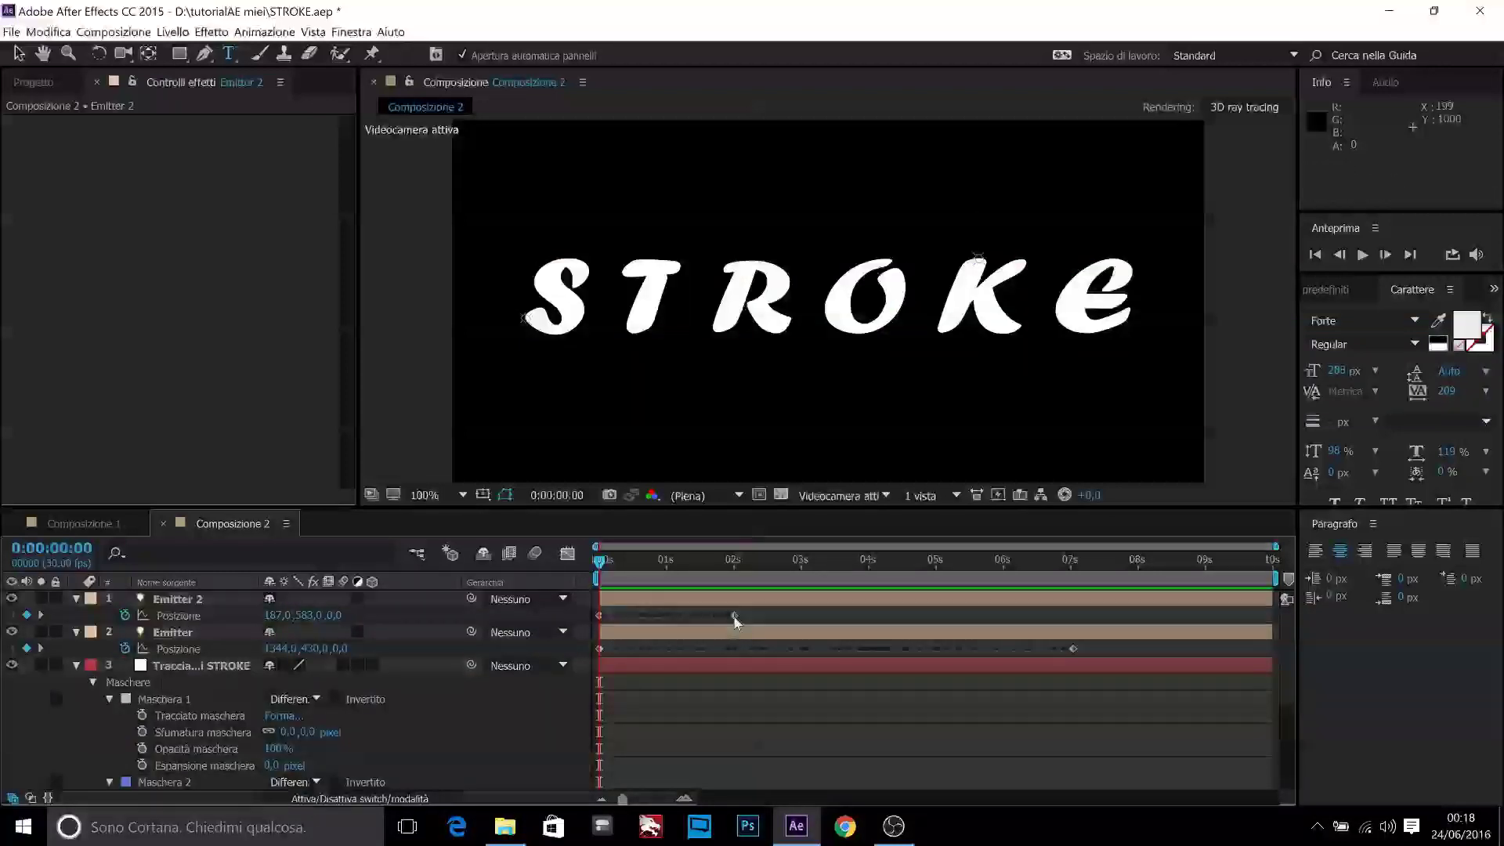
pyautogui.moveTo(736, 616); pyautogui.dragTo(1073, 623)
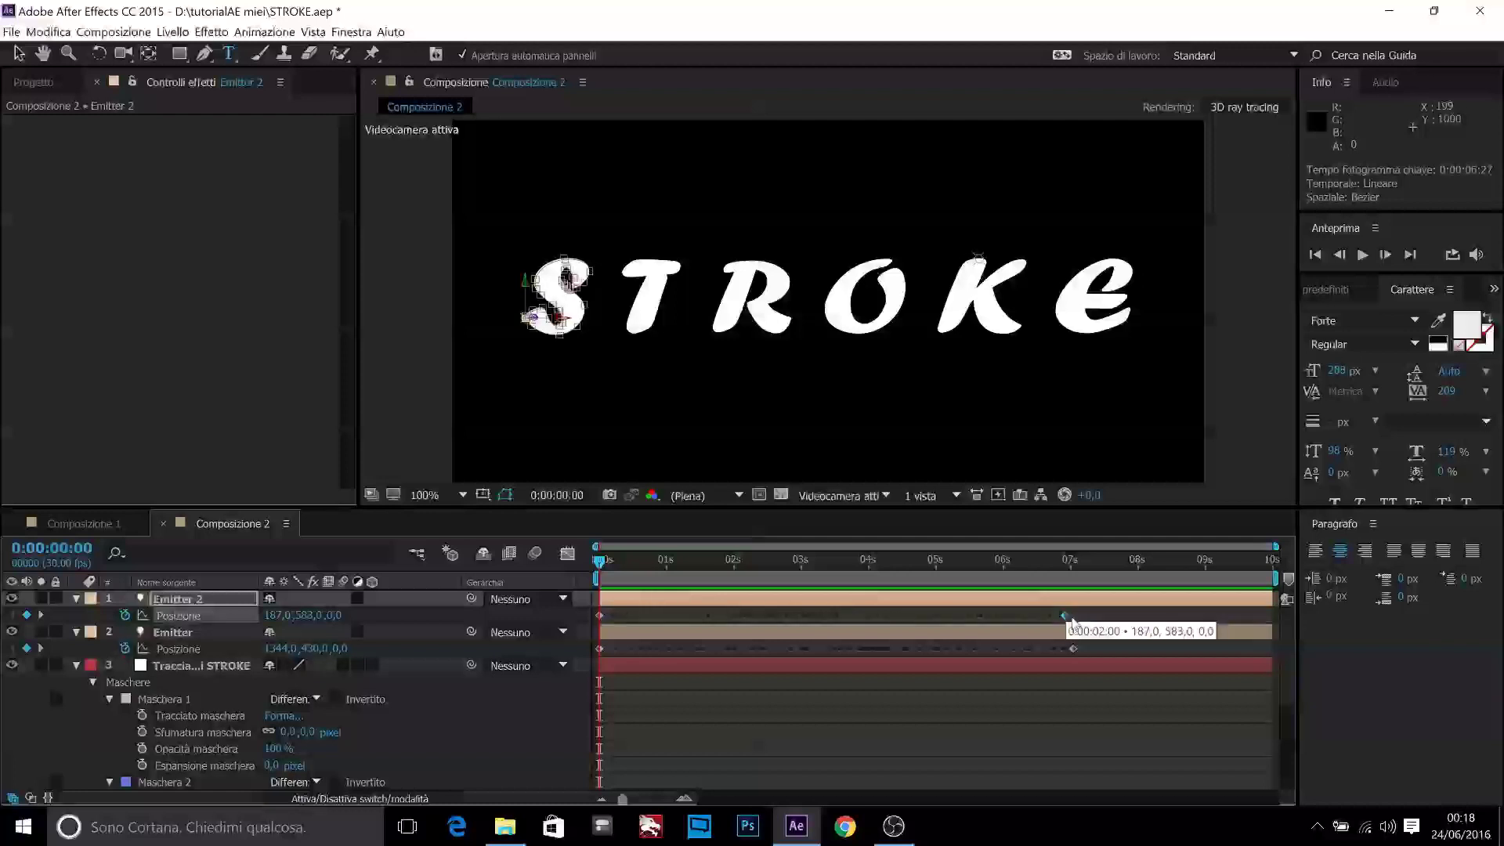
pyautogui.hotkey('ctrl', 'z')
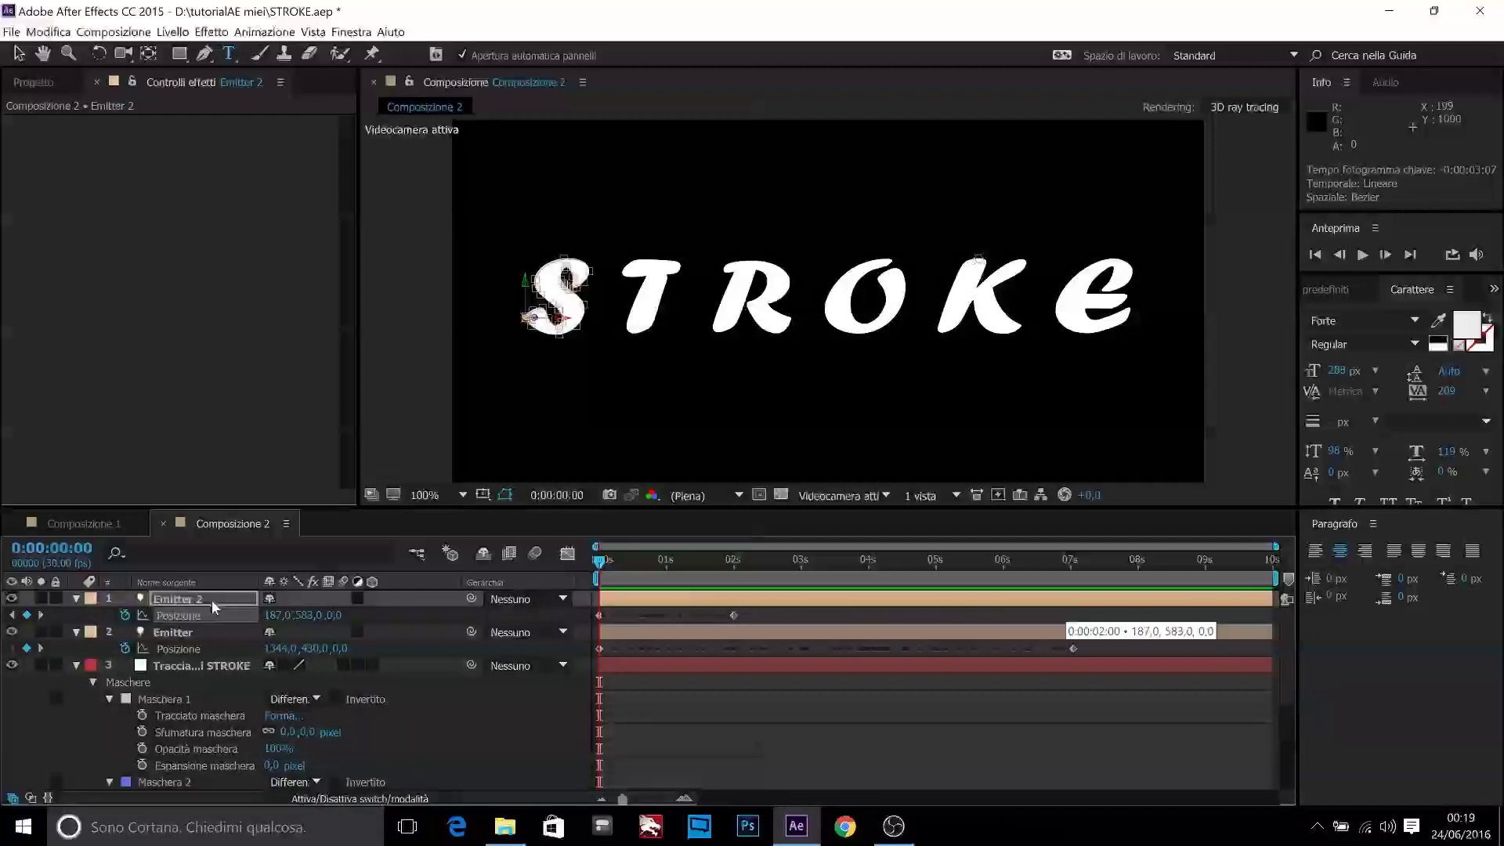
pyautogui.click(209, 602)
pyautogui.hotkey('ctrl', 'd')
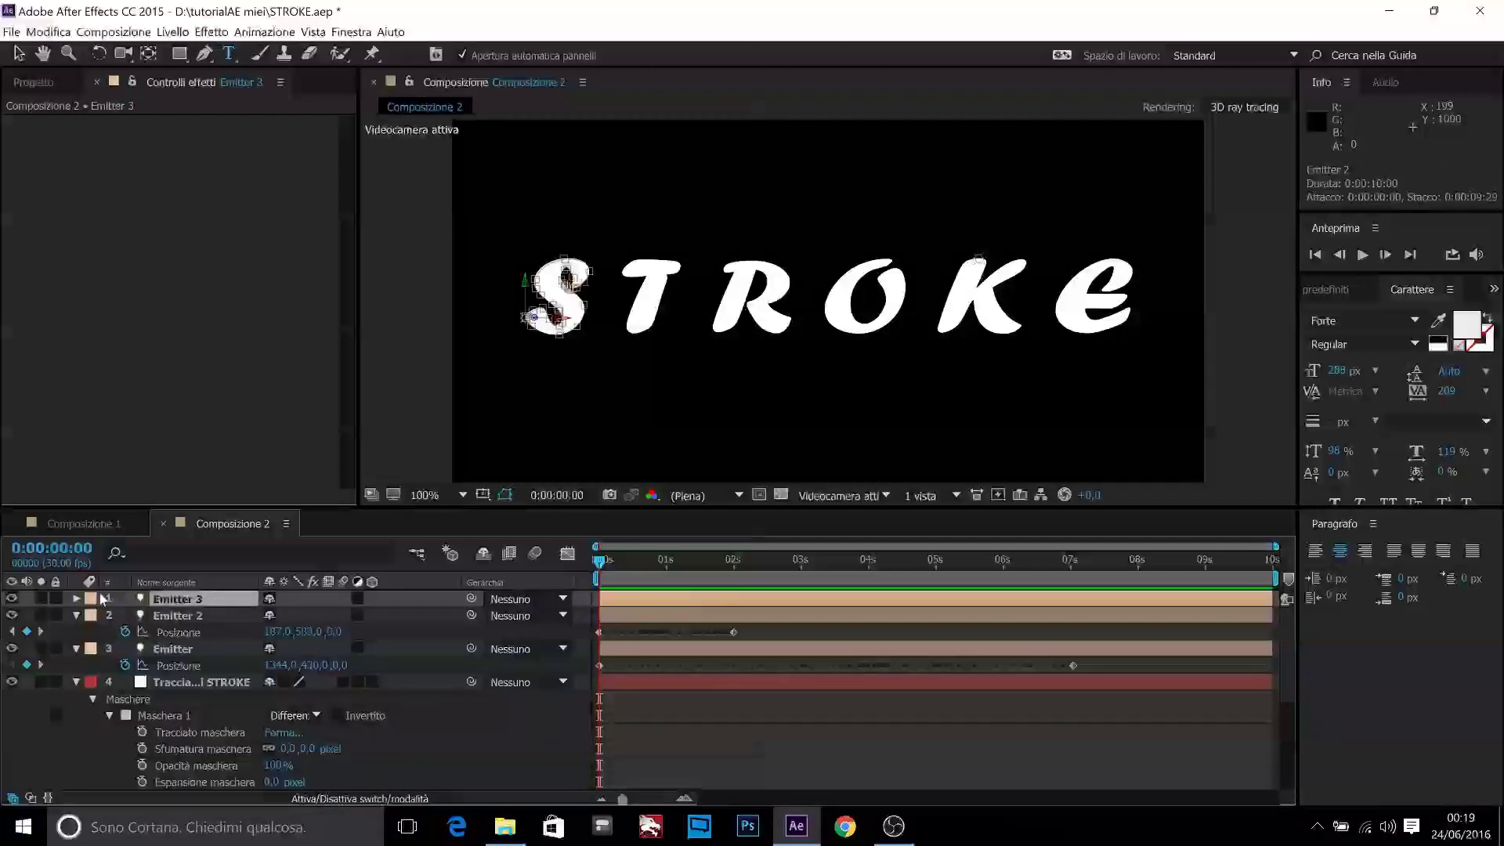
# Step: Paste Maschera 3's Mask Path (letter E) into Emitter 3's Position
pyautogui.press('p')
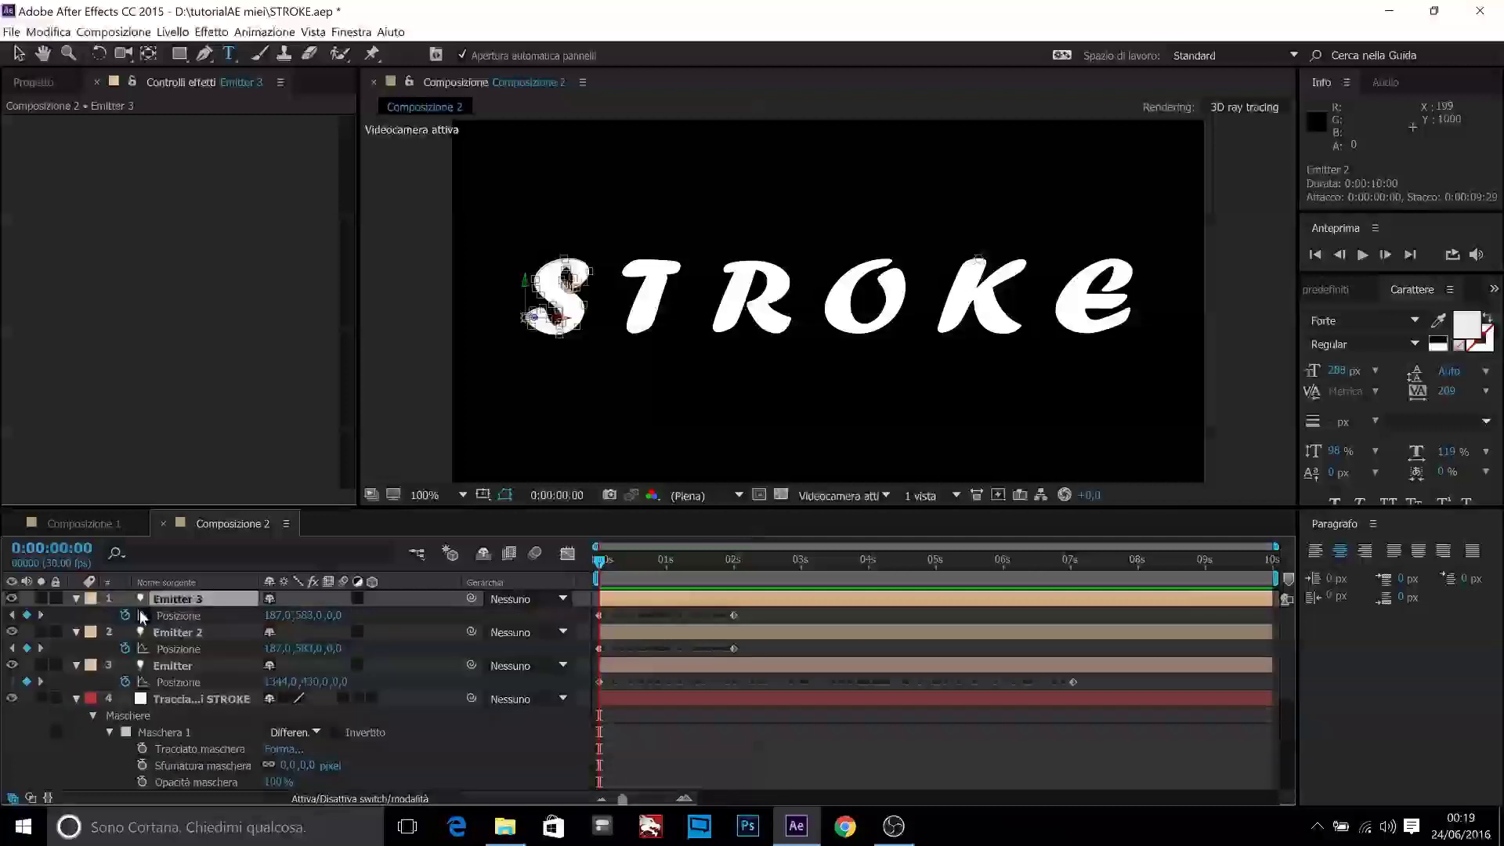
pyautogui.scroll(-5, 195, 664)
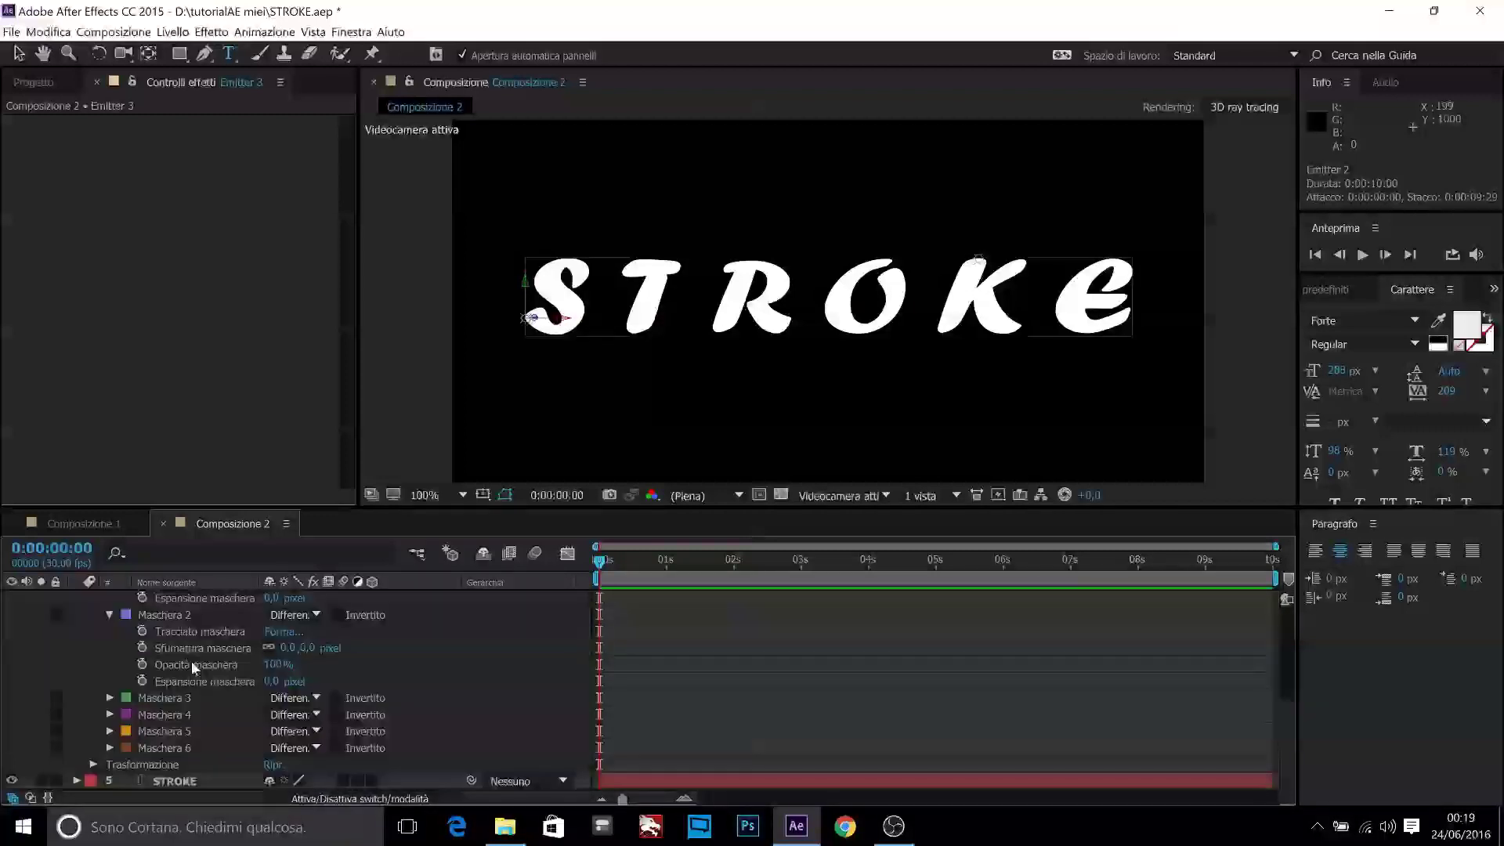
pyautogui.click(110, 697)
pyautogui.click(163, 697)
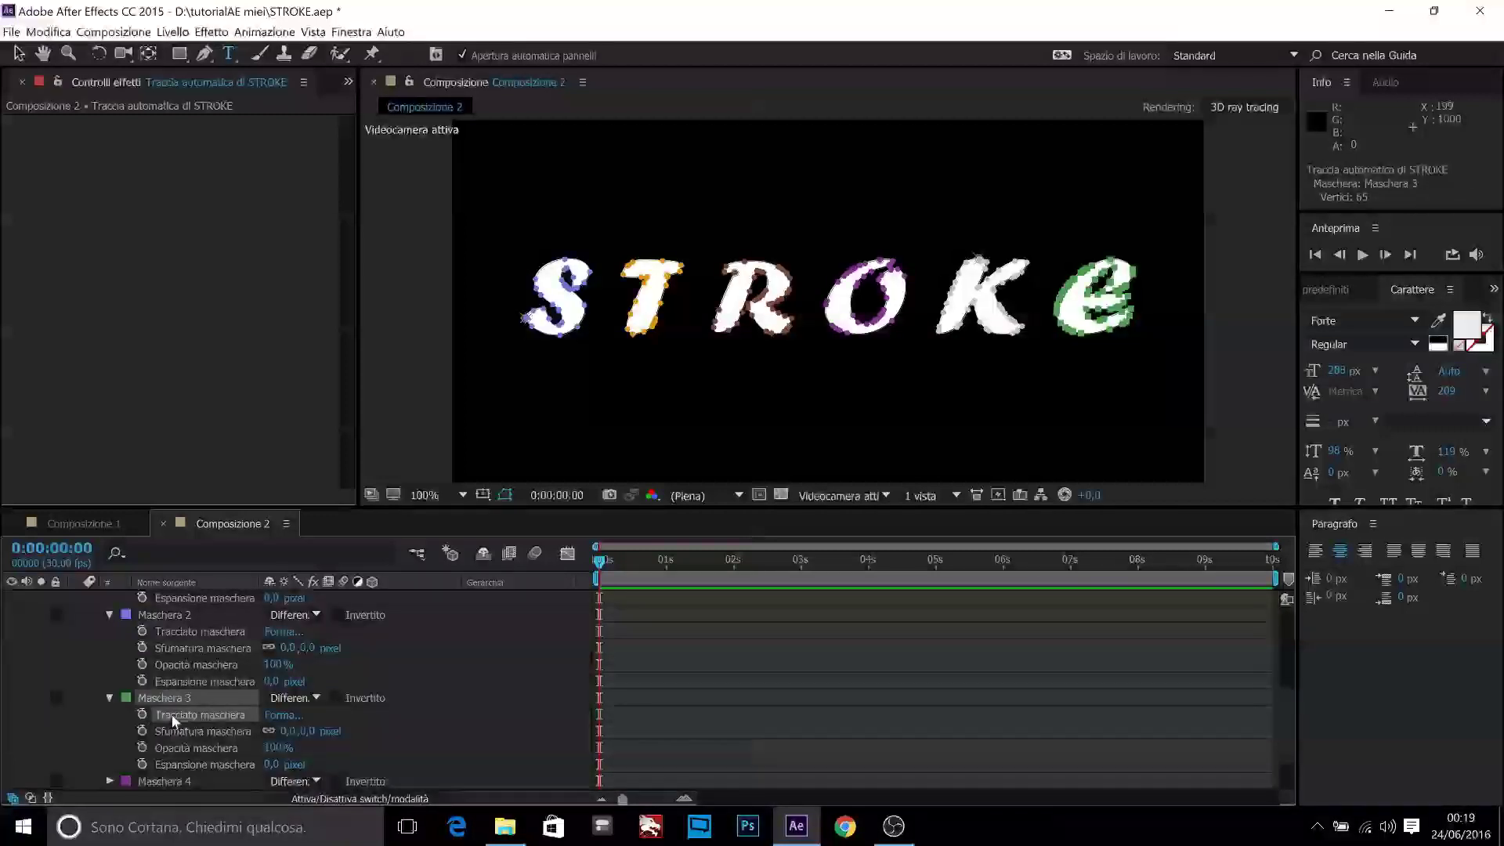
pyautogui.scroll(5, 165, 702)
pyautogui.click(172, 598)
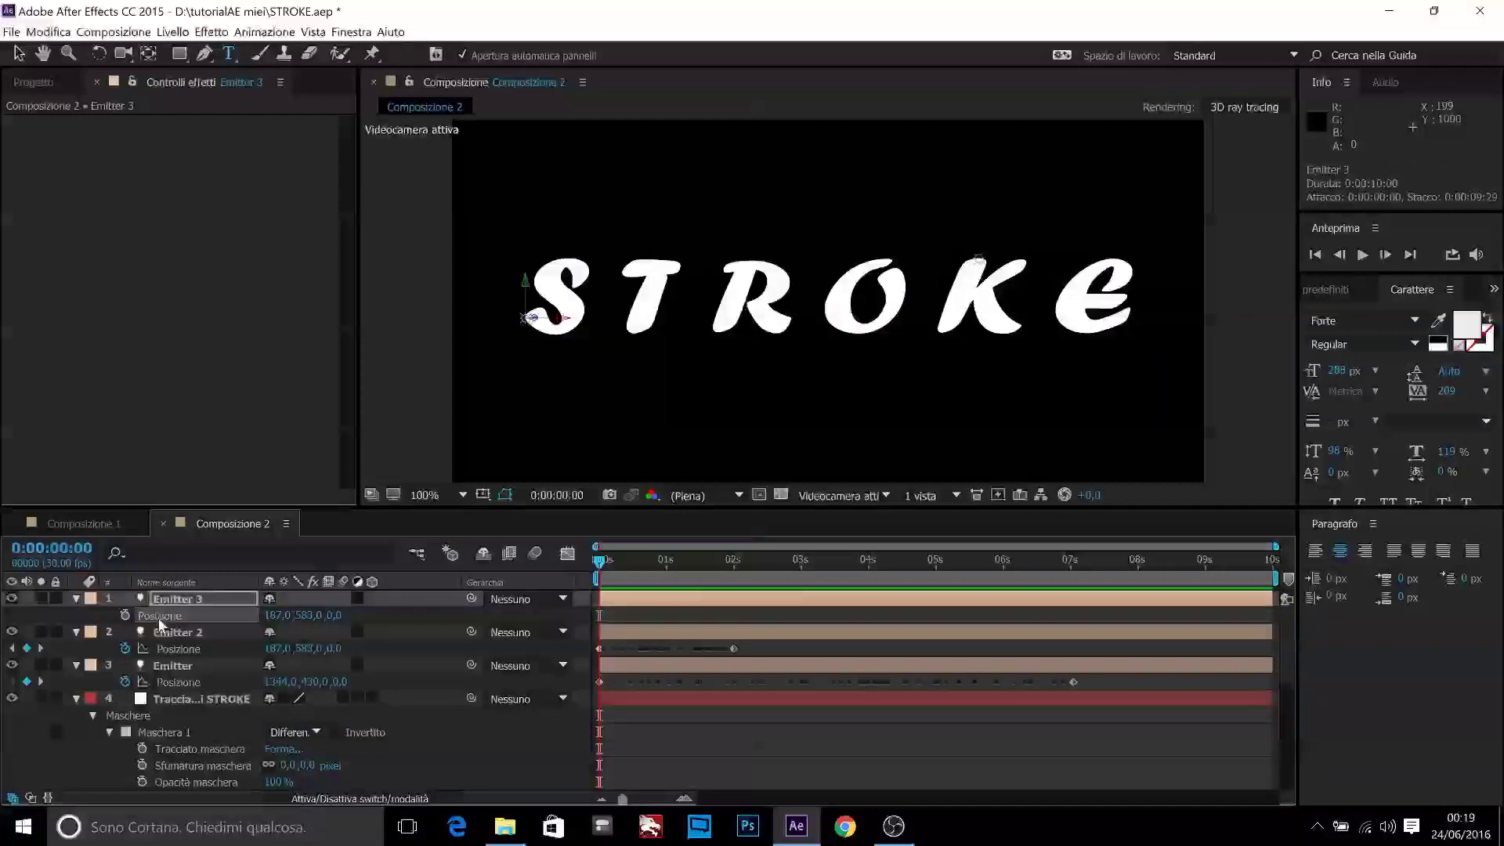
pyautogui.hotkey('ctrl', 'v')
# Step: Move the last Position keyframes of Emitter 2 and Emitter 3 to about 7 seconds
pyautogui.click(745, 618)
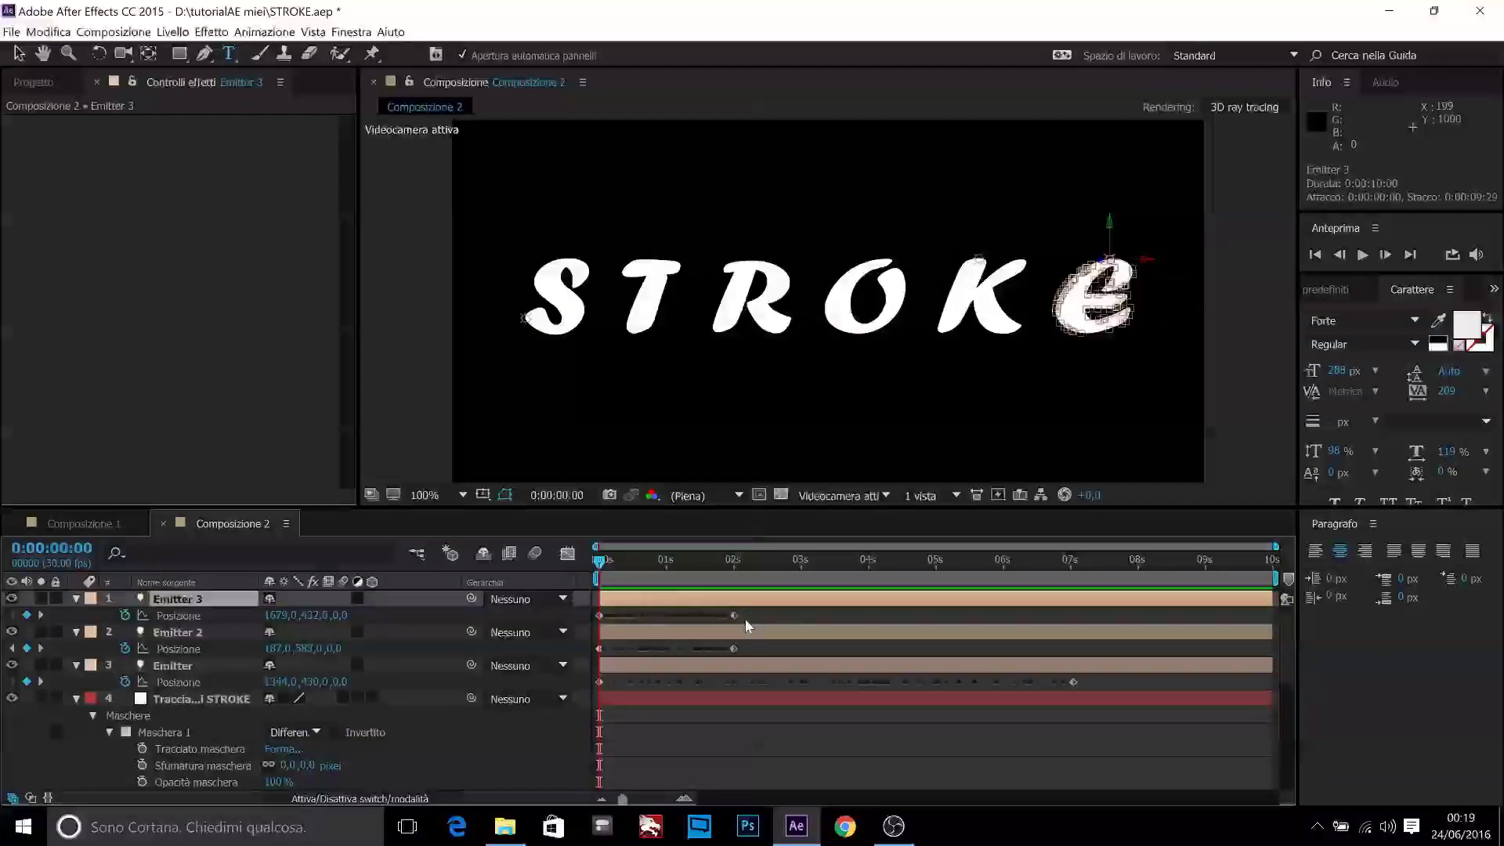
pyautogui.moveTo(730, 659)
pyautogui.mouseDown()
pyautogui.moveTo(1076, 657)
pyautogui.moveTo(793, 643)
pyautogui.moveTo(922, 648)
pyautogui.mouseUp()
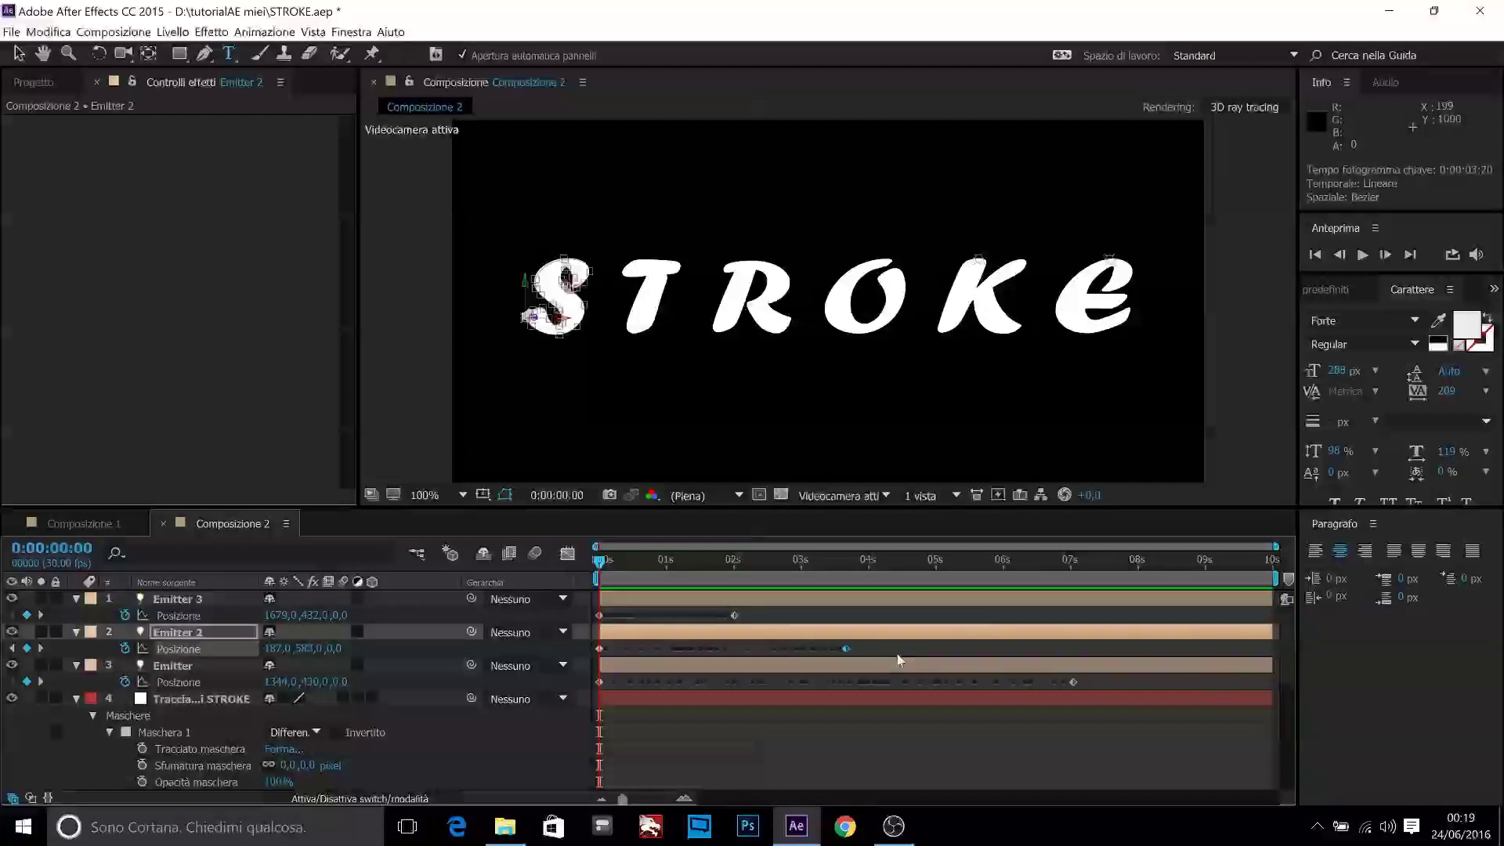
pyautogui.moveTo(1049, 658); pyautogui.dragTo(1077, 660)
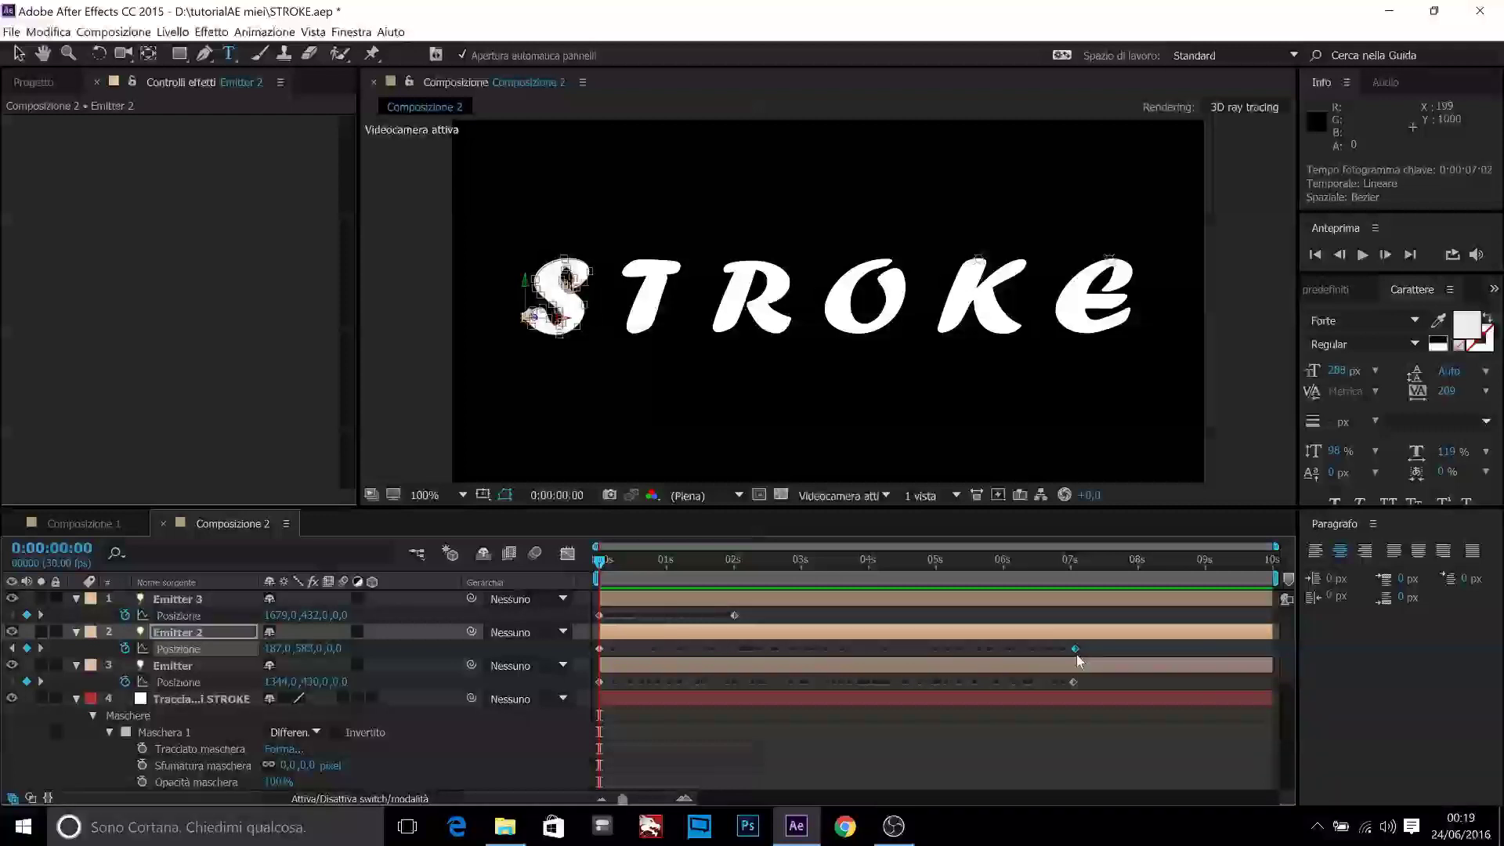
pyautogui.click(734, 617)
pyautogui.moveTo(734, 617); pyautogui.dragTo(802, 621)
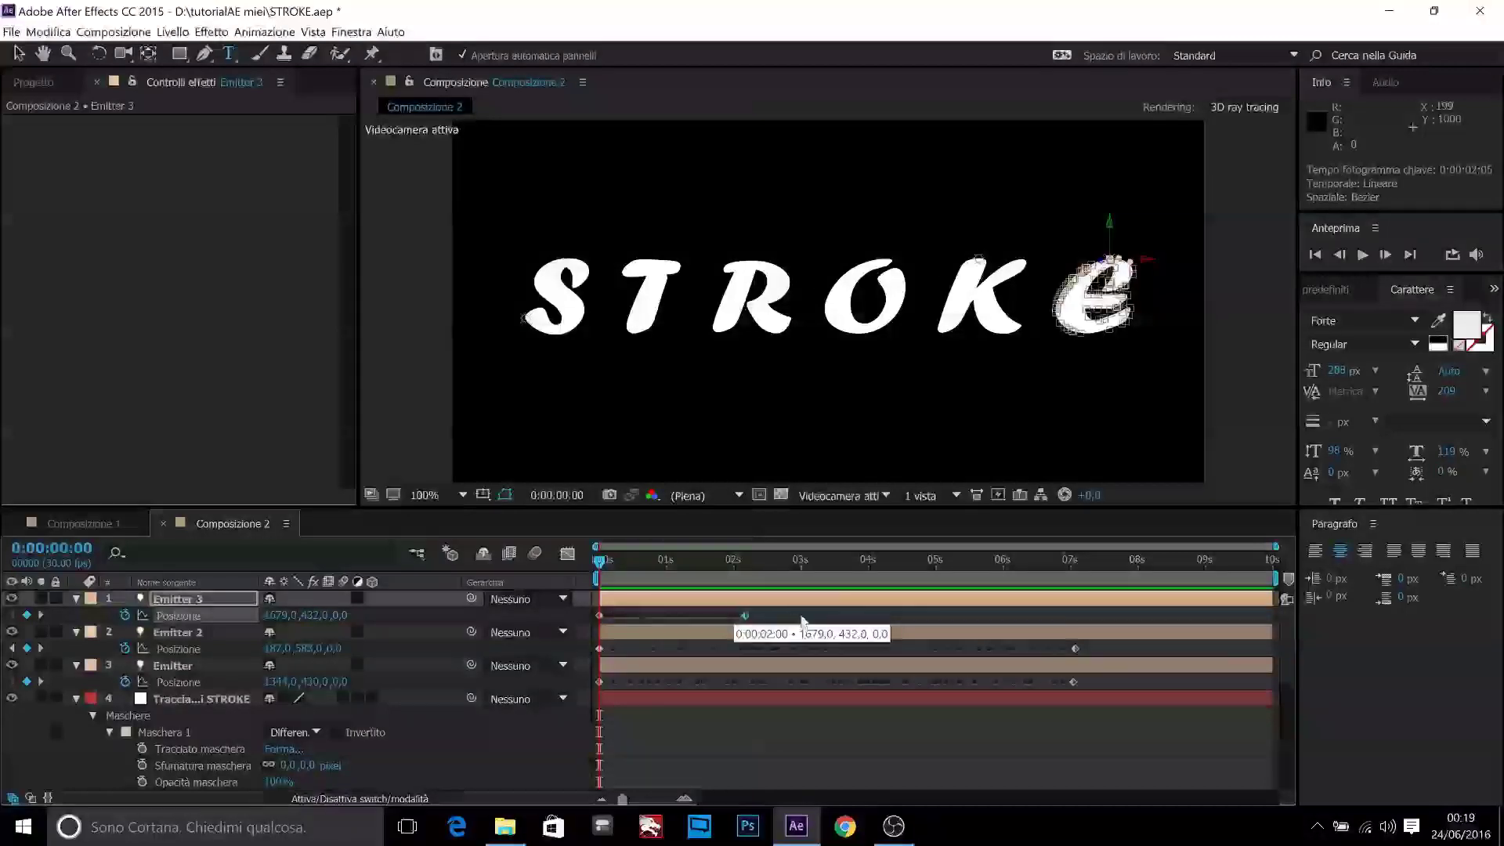
pyautogui.moveTo(1022, 635); pyautogui.dragTo(1074, 619)
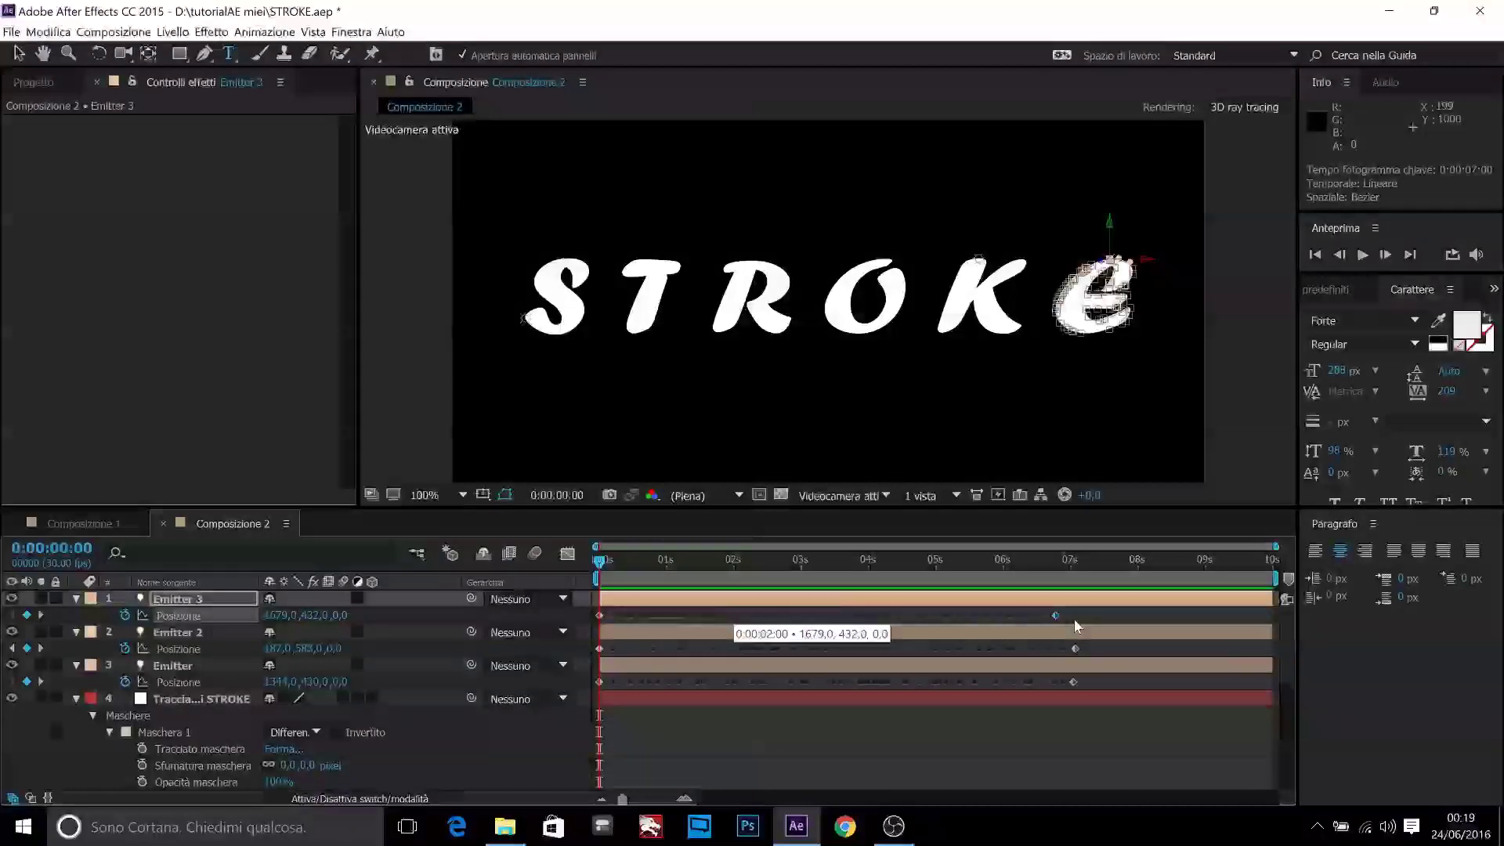
pyautogui.click(187, 599)
# Step: Duplicate Emitter 3 as Emitter 4 and paste Maschera 4's Mask Path (letter O) into its Position
pyautogui.hotkey('ctrl', 'd')
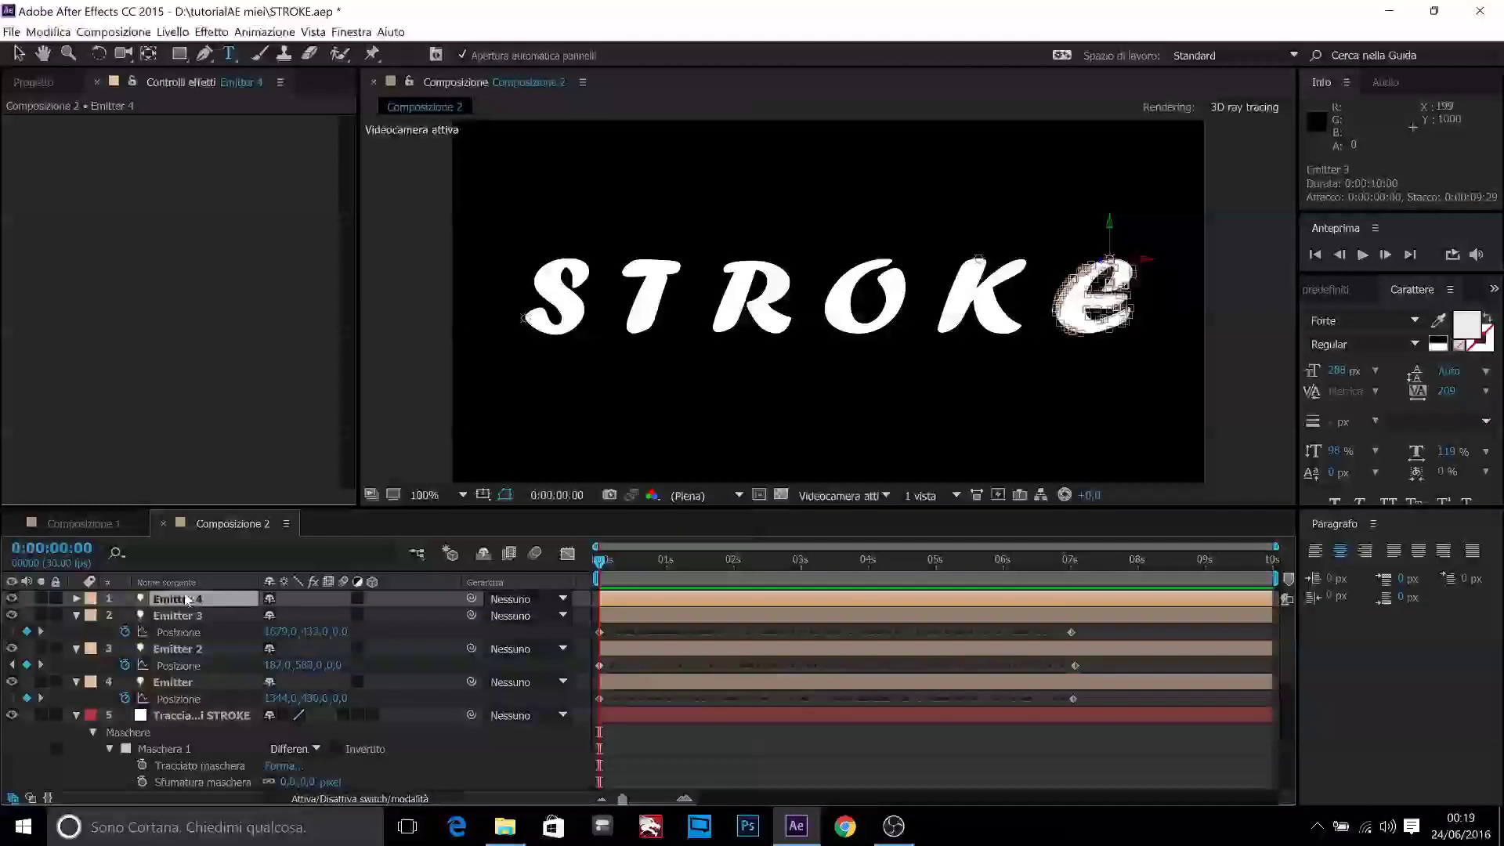
pyautogui.press('p')
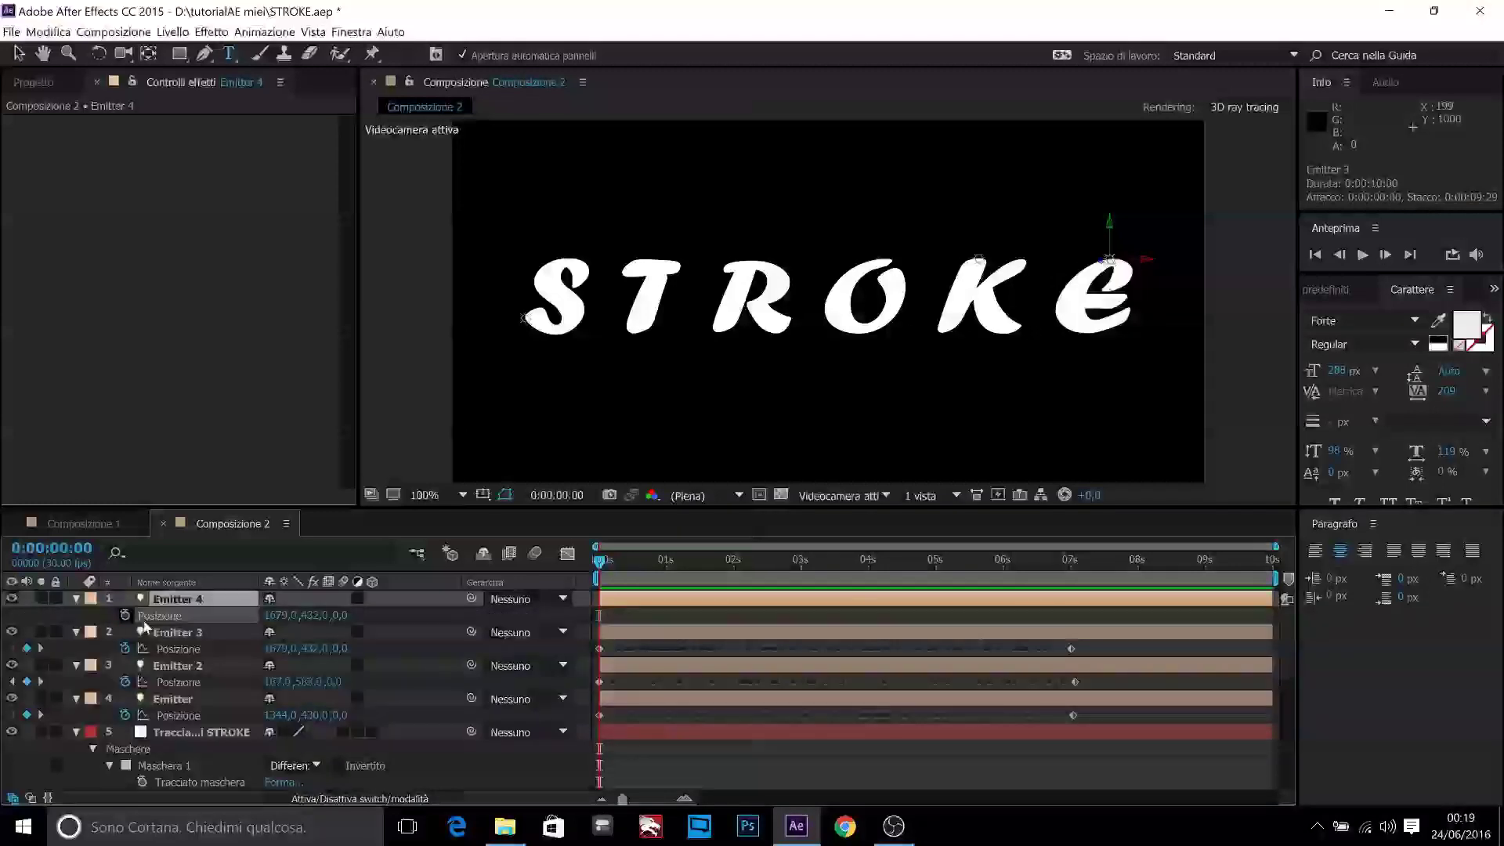
pyautogui.scroll(-3, 185, 675)
pyautogui.scroll(-2, 186, 674)
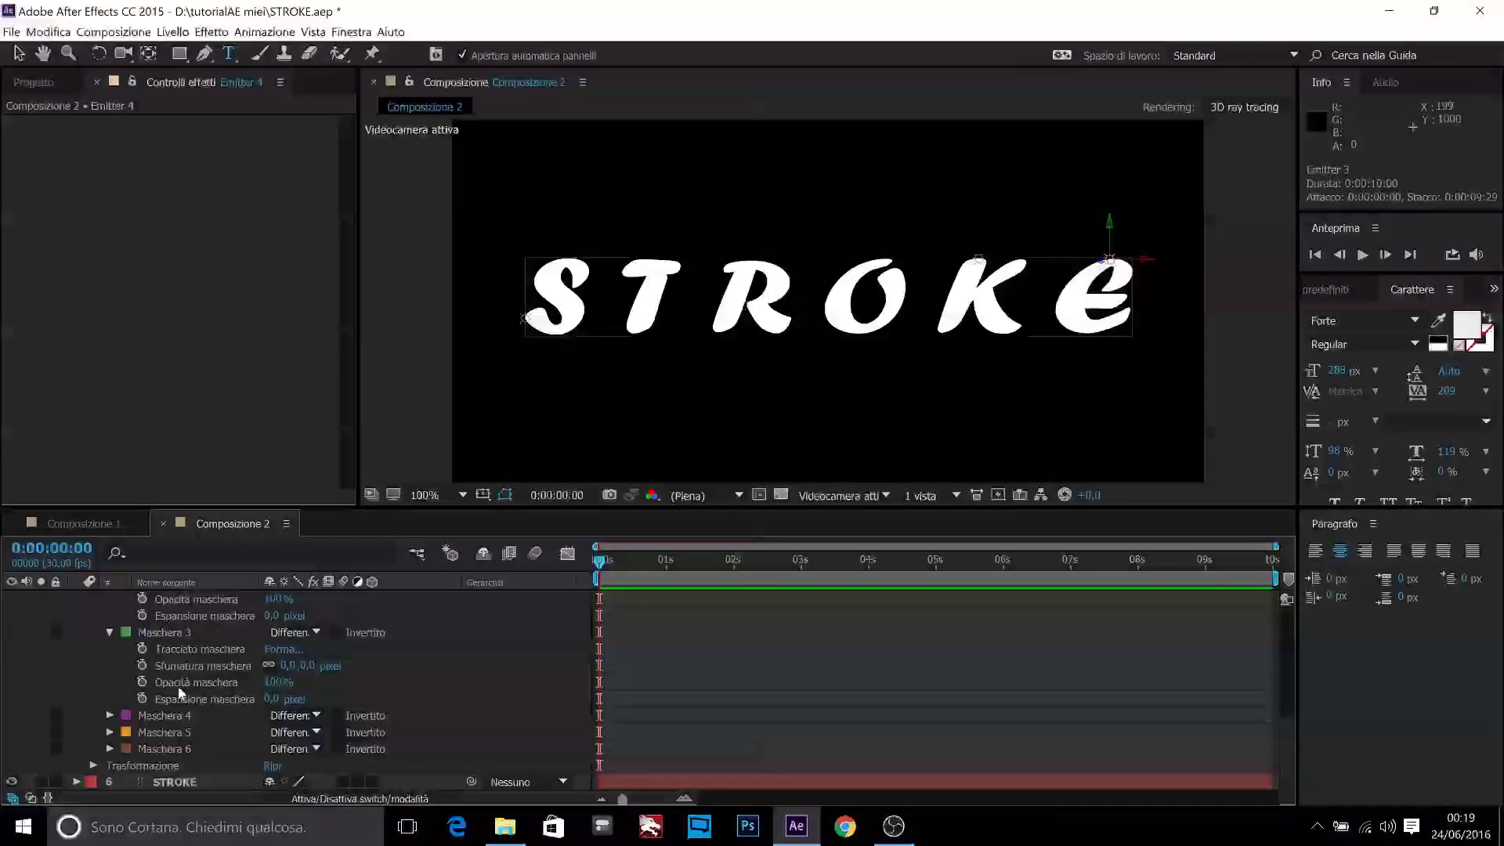
pyautogui.click(110, 725)
pyautogui.click(109, 715)
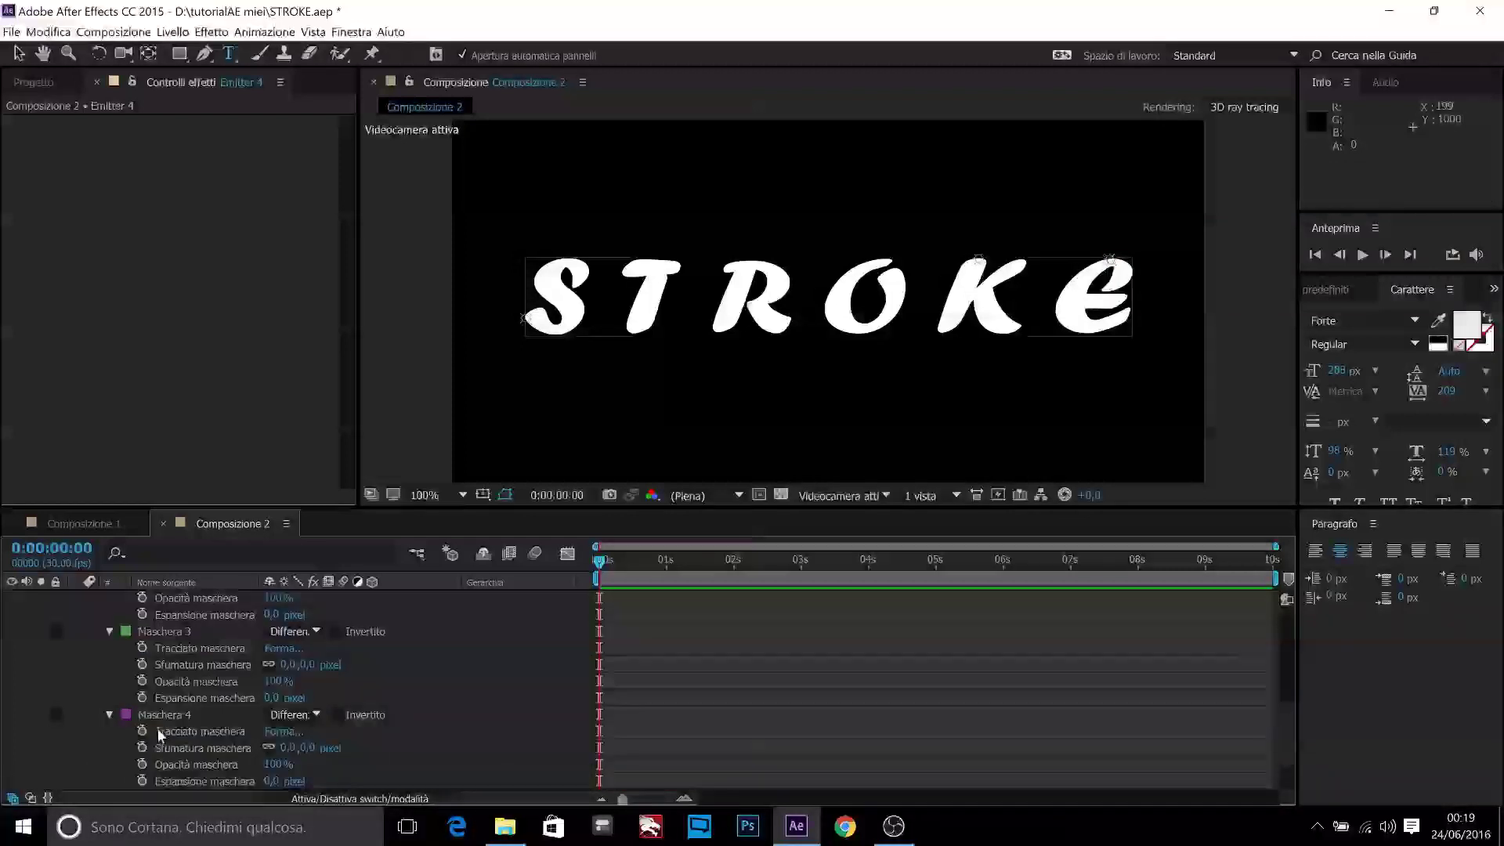
pyautogui.click(161, 730)
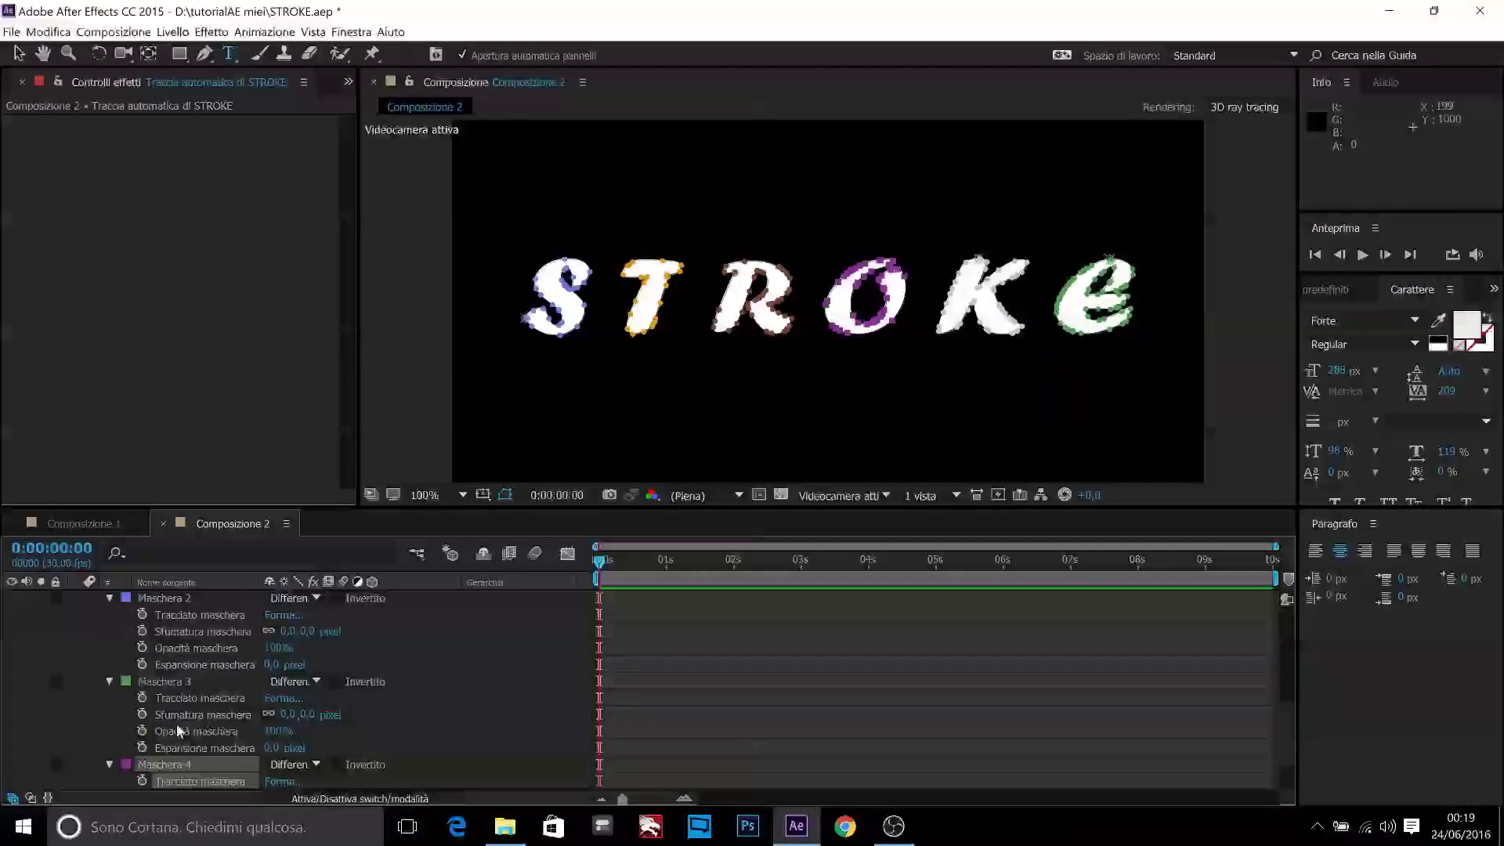
pyautogui.scroll(10, 180, 689)
pyautogui.click(157, 617)
pyautogui.hotkey('ctrl', 'v')
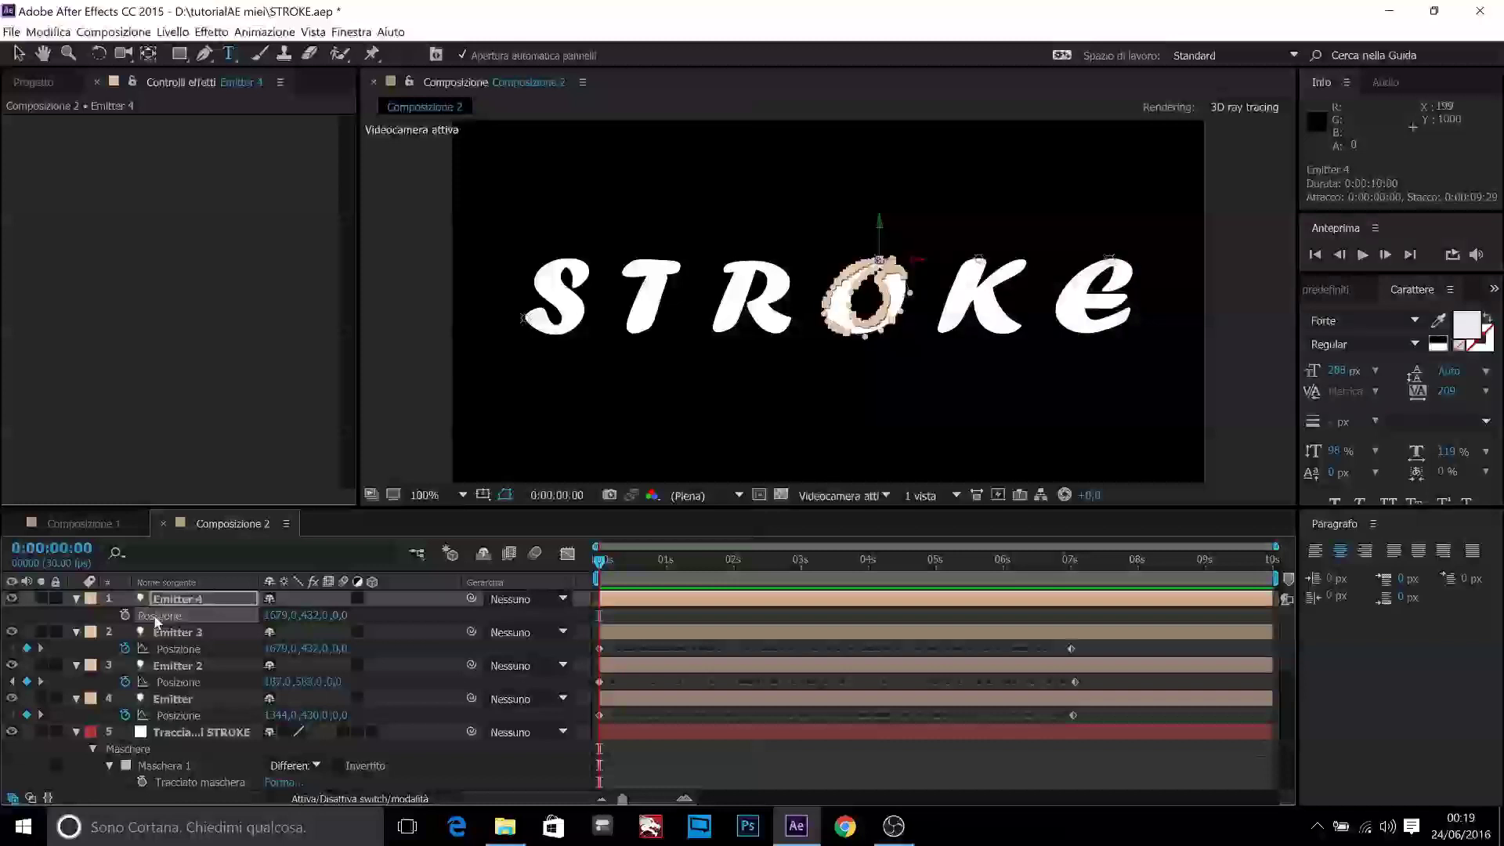
# Step: Move Emitter 4's last Position keyframe to 7 seconds, then duplicate it as Emitter 5
pyautogui.click(759, 618)
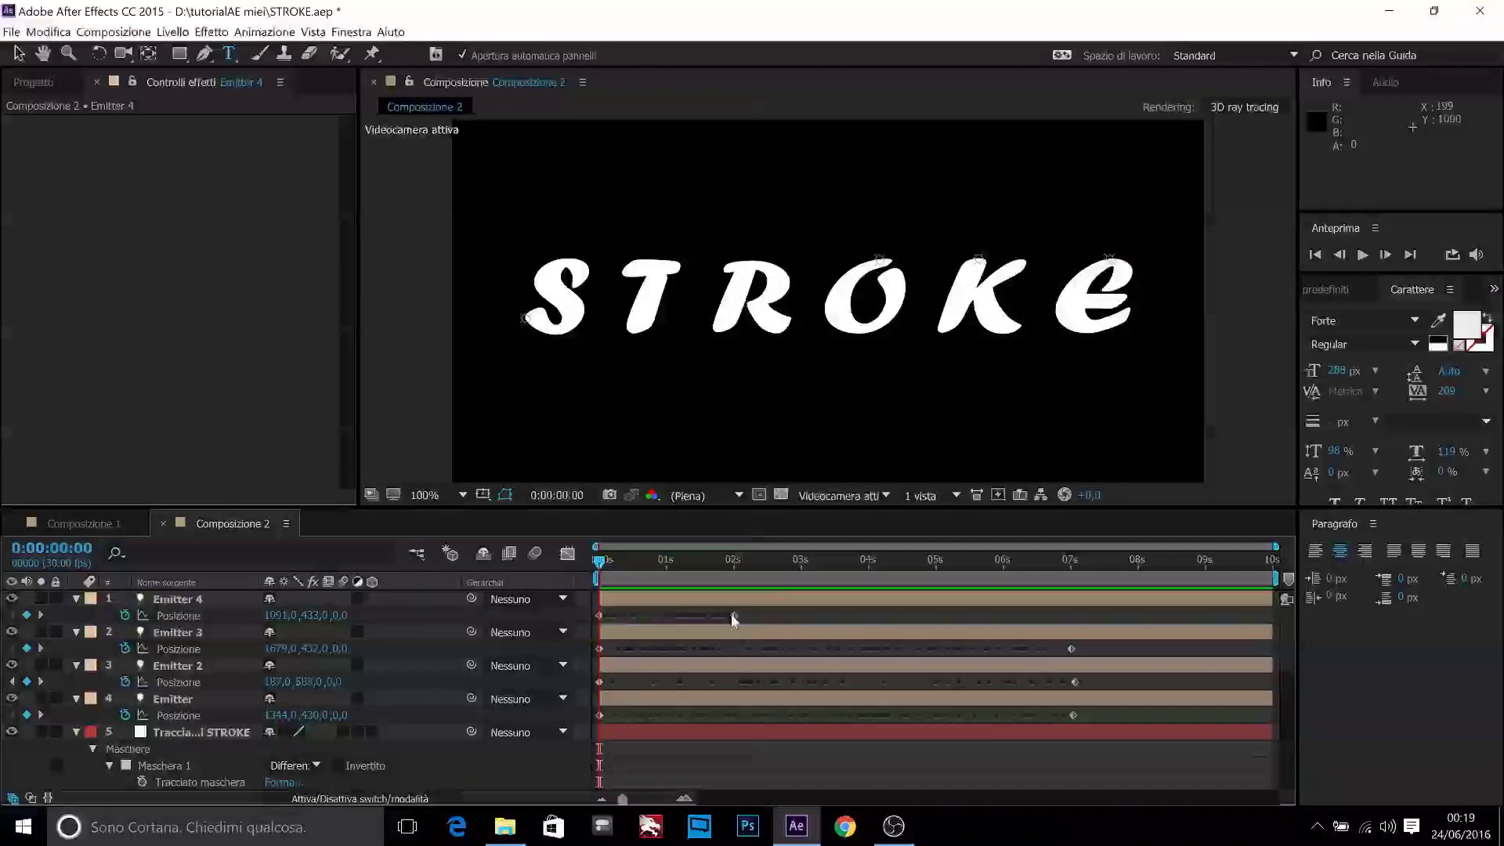
pyautogui.moveTo(733, 614); pyautogui.dragTo(846, 615)
pyautogui.moveTo(1073, 636); pyautogui.dragTo(947, 614)
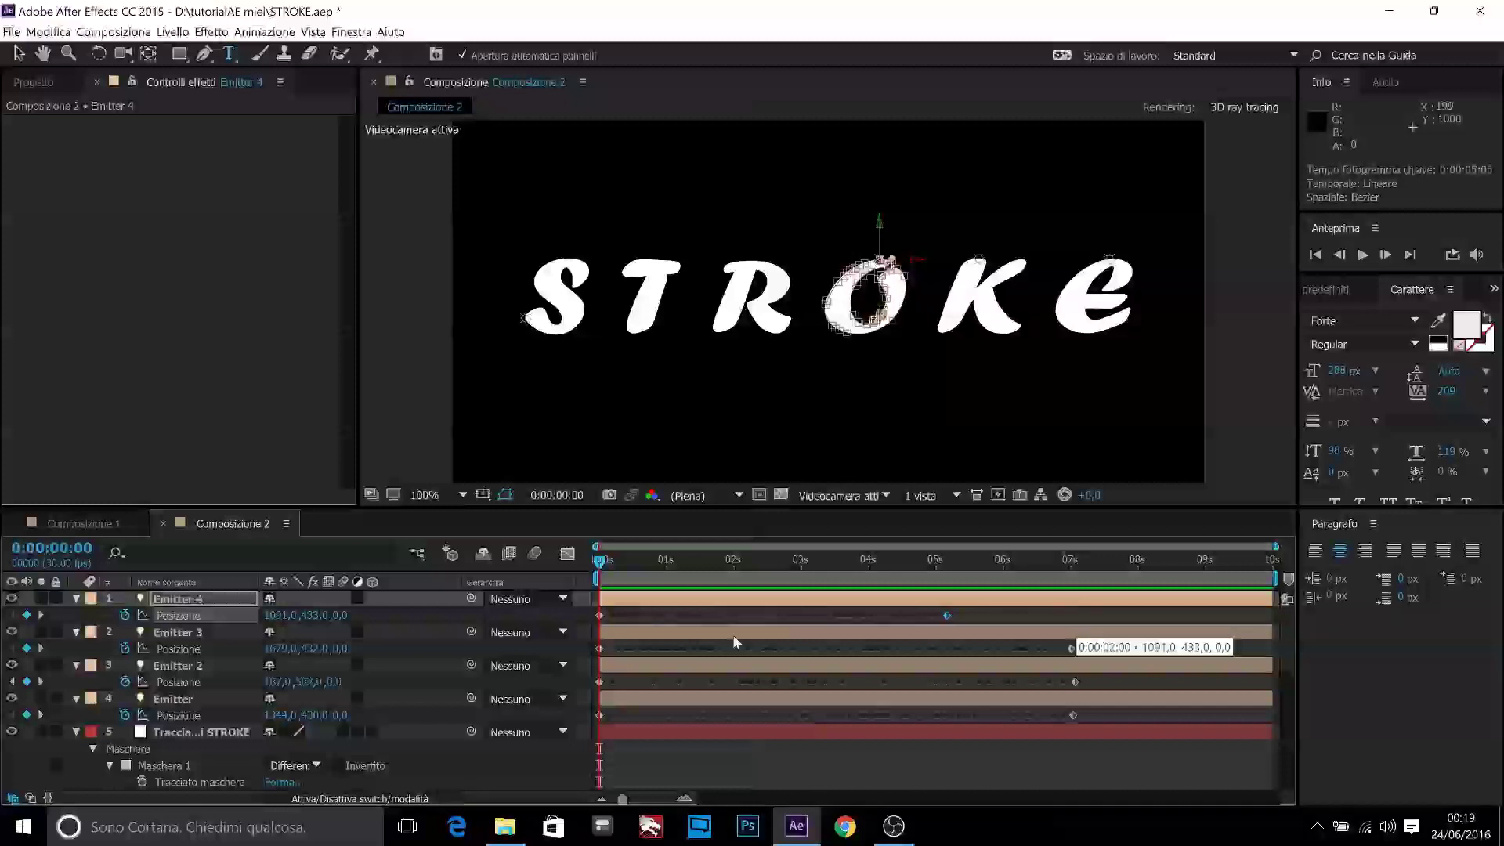
pyautogui.click(976, 605)
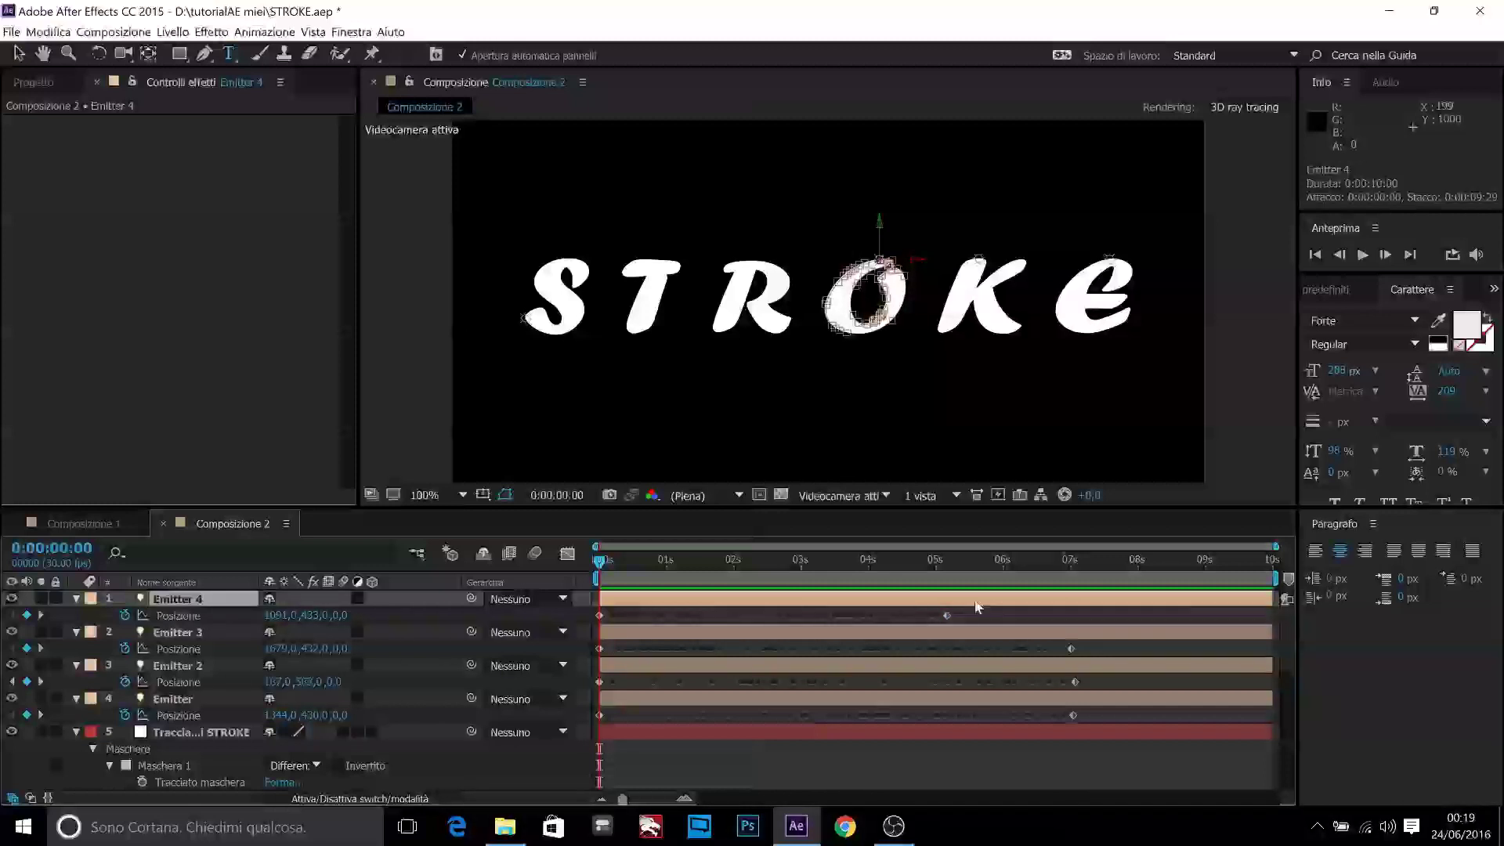
pyautogui.moveTo(948, 616); pyautogui.dragTo(1070, 617)
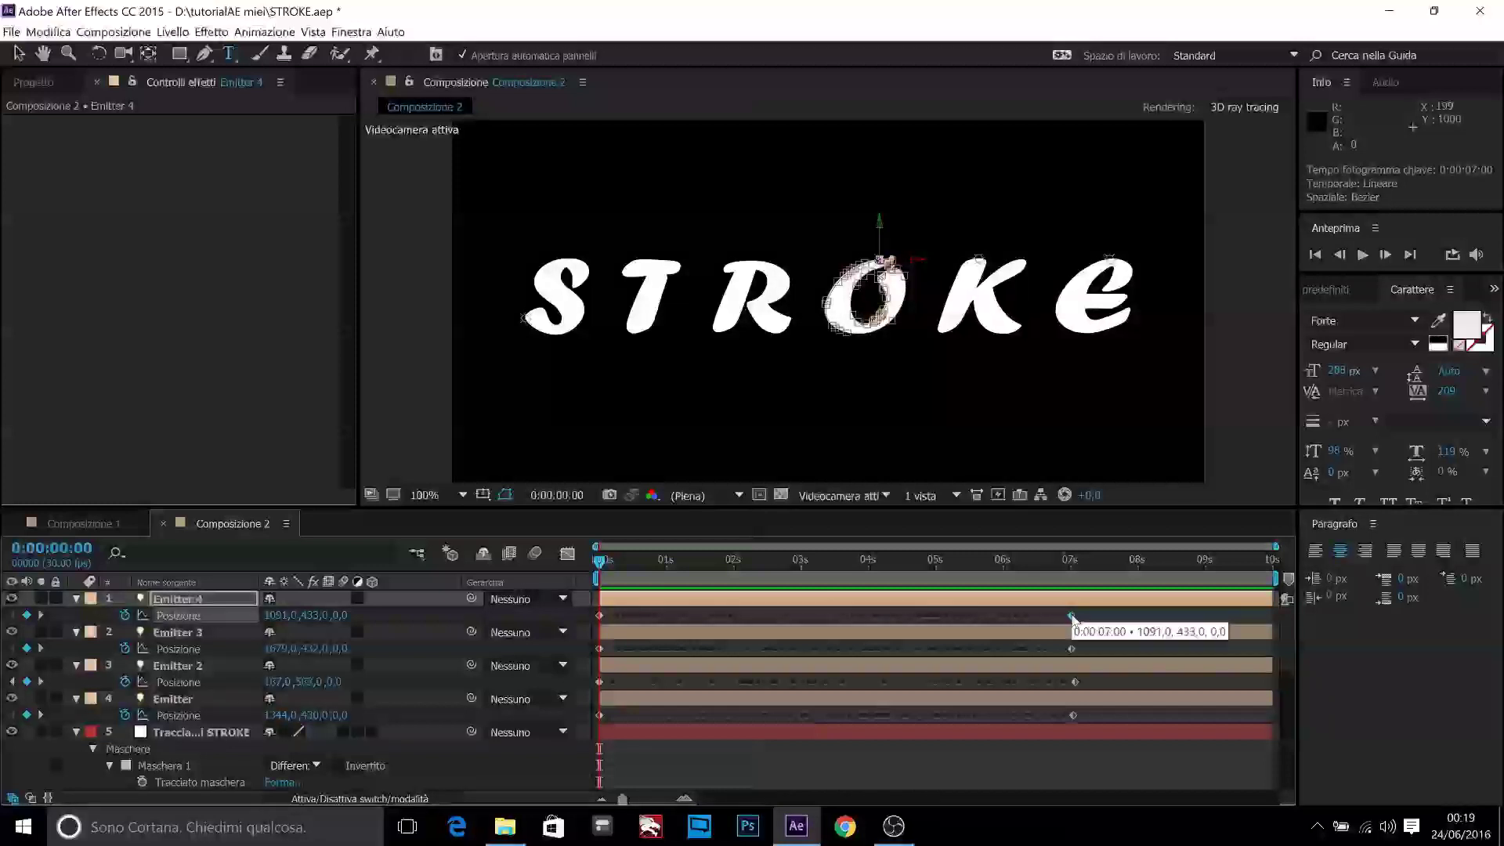
pyautogui.moveTo(1071, 619); pyautogui.dragTo(1072, 616)
pyautogui.click(183, 600)
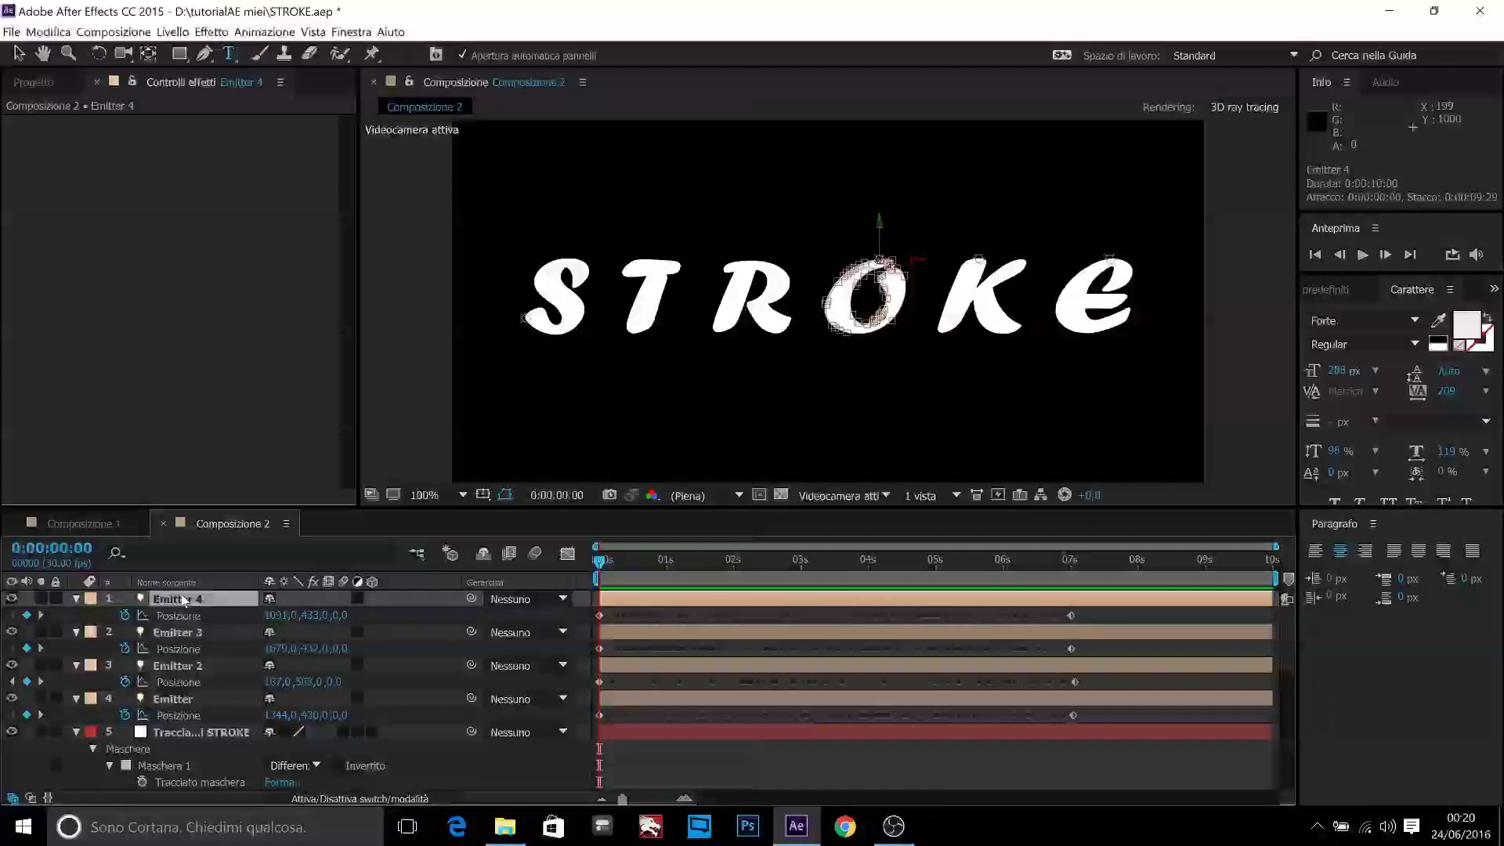
pyautogui.hotkey('ctrl', 'd')
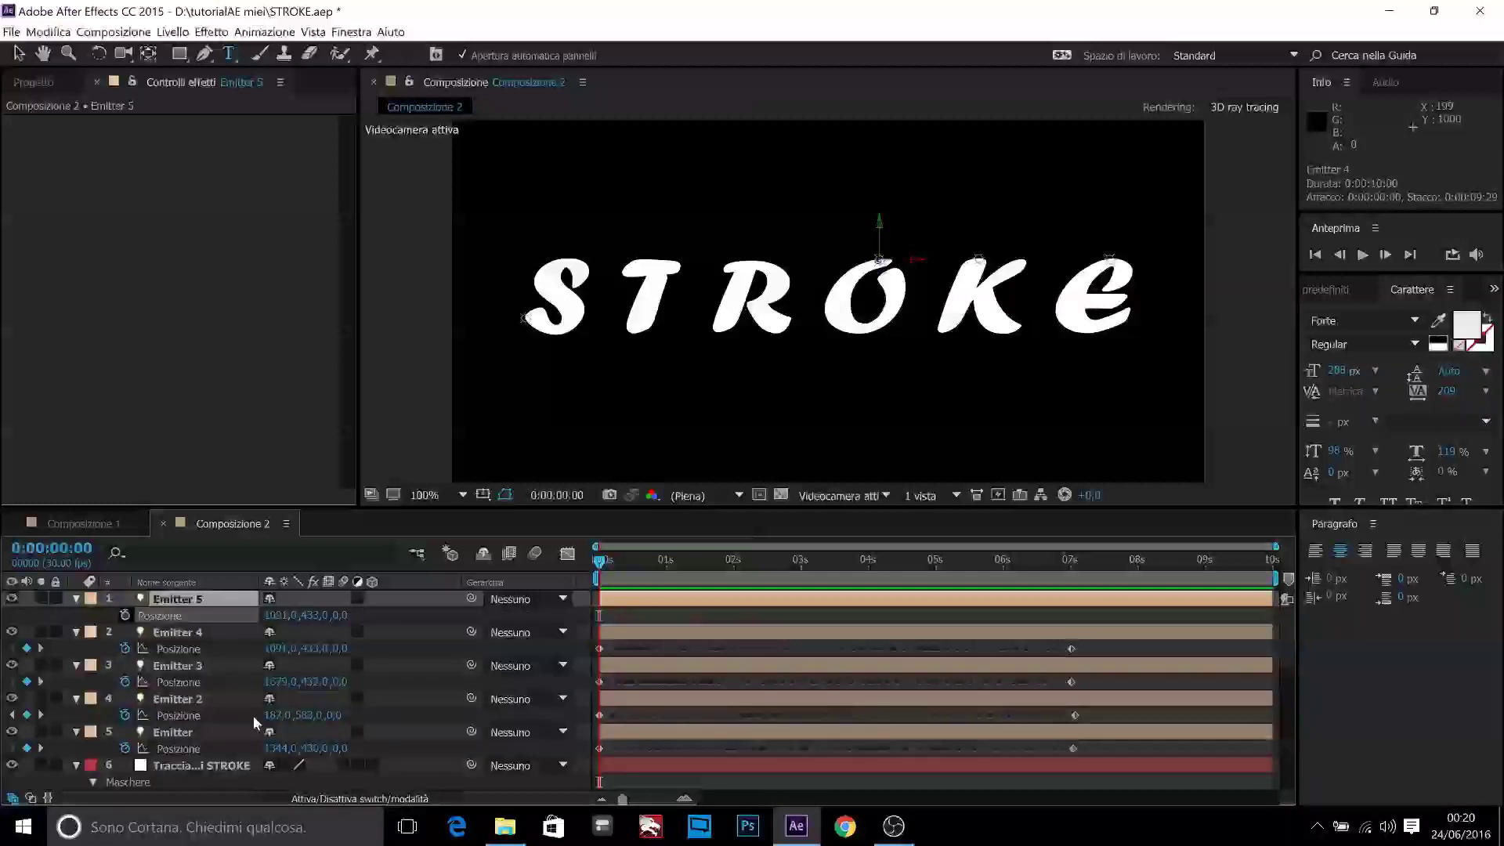
# Step: Paste Maschera 5's T mask path into Emitter 5's Position as keyframes
pyautogui.scroll(-5, 249, 715)
pyautogui.scroll(-4, 242, 708)
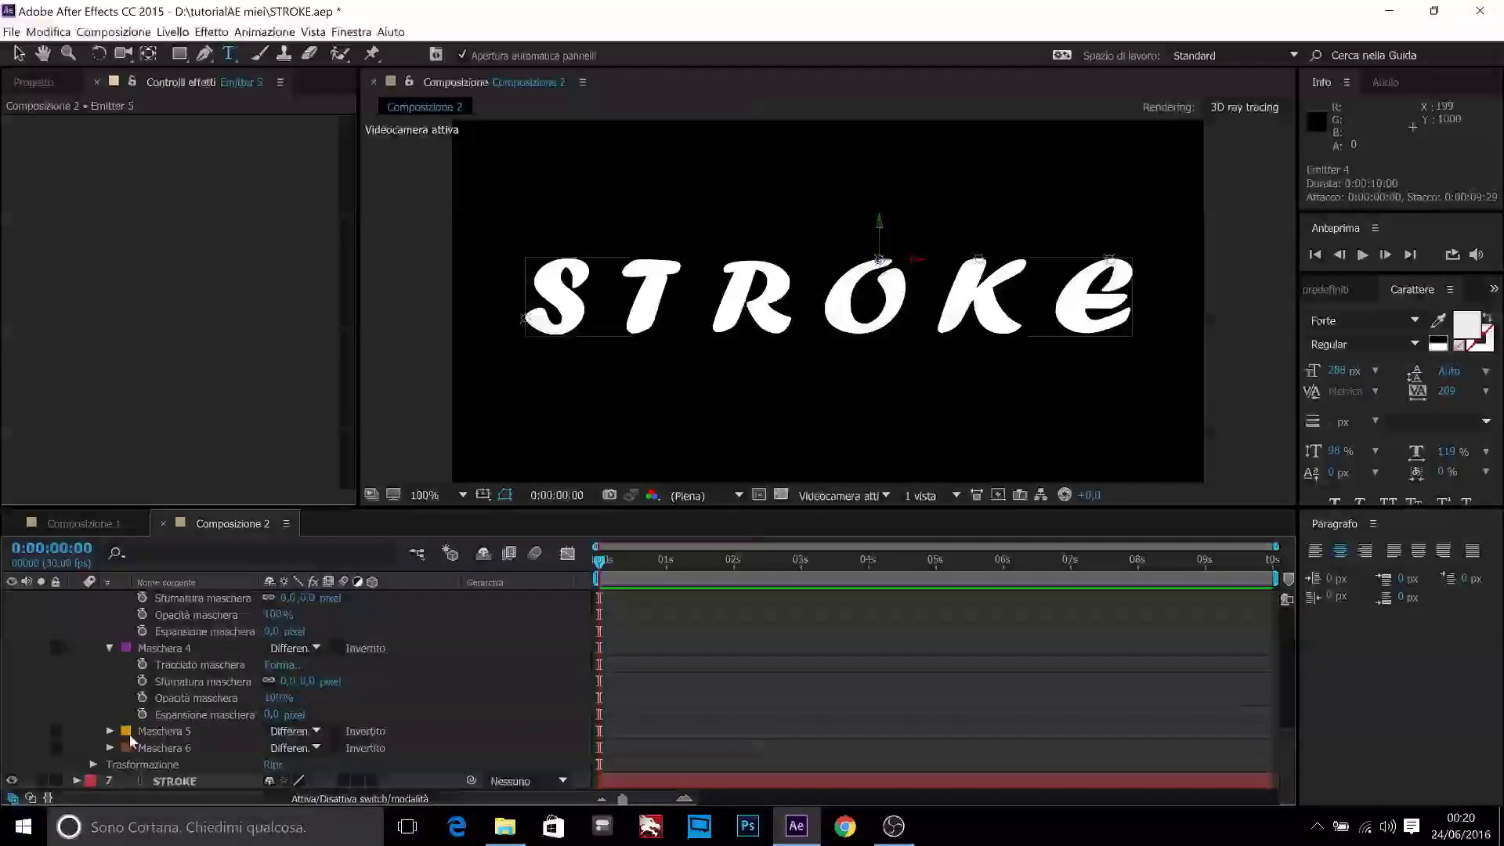
pyautogui.click(110, 731)
pyautogui.click(191, 731)
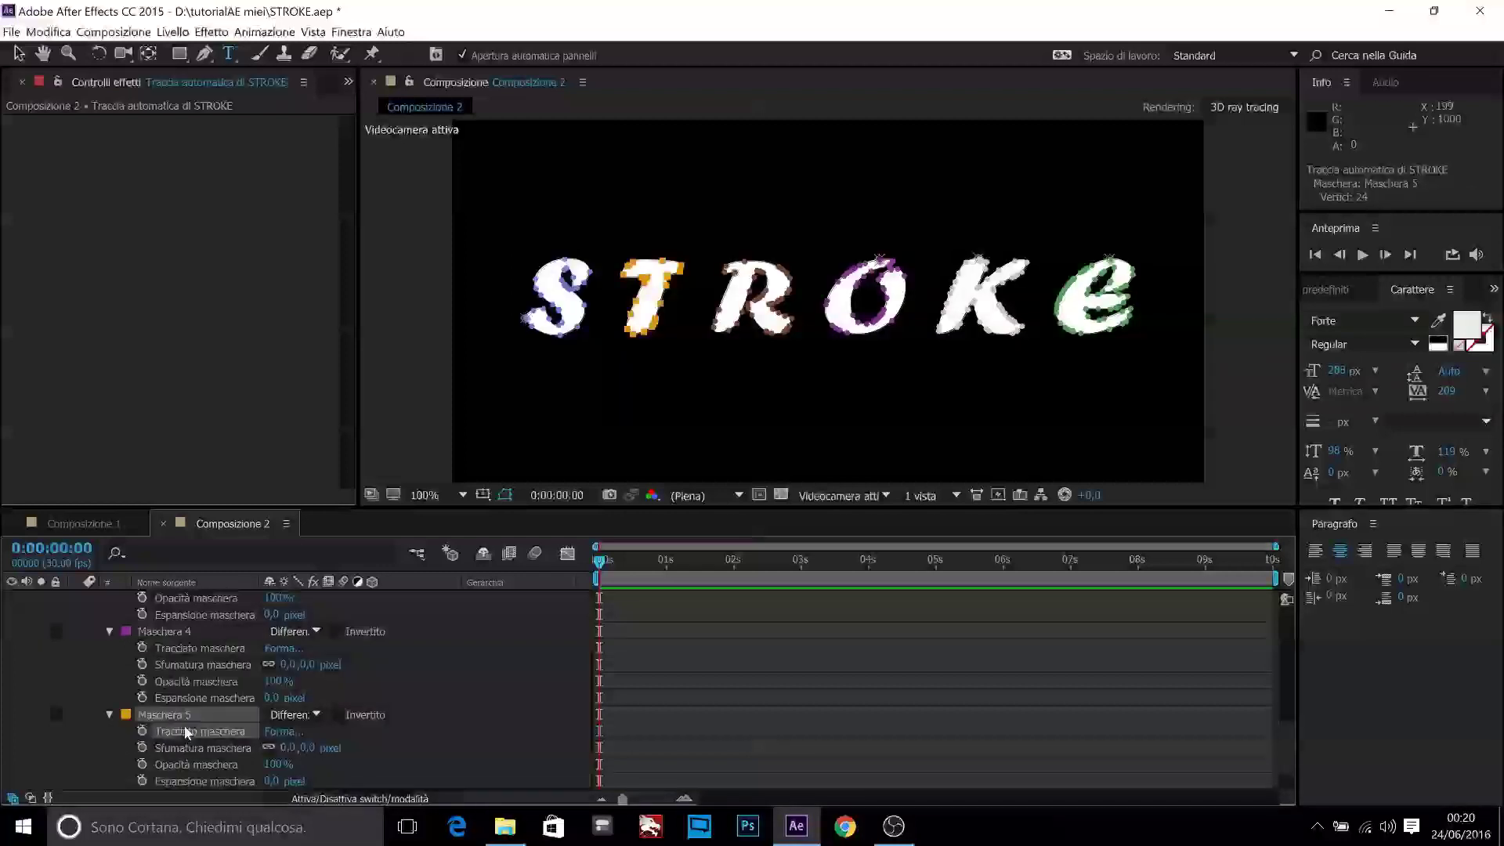
pyautogui.press('u')
pyautogui.click(167, 614)
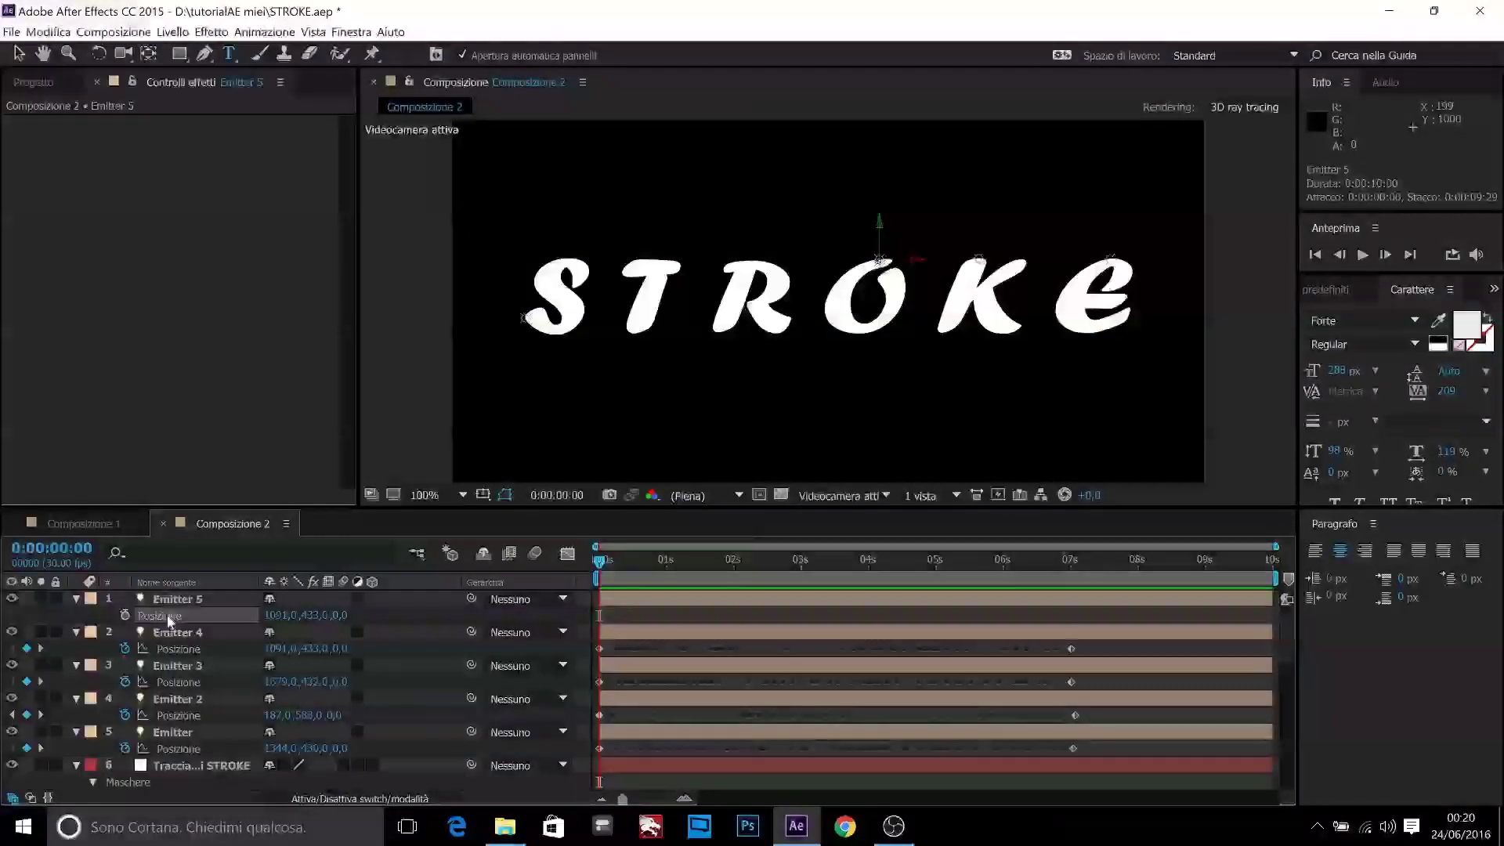
pyautogui.hotkey('ctrl', 'v')
# Step: Move Emitter 5's last position keyframe to about 7 seconds and duplicate the layer as Emitter 6
pyautogui.click(754, 624)
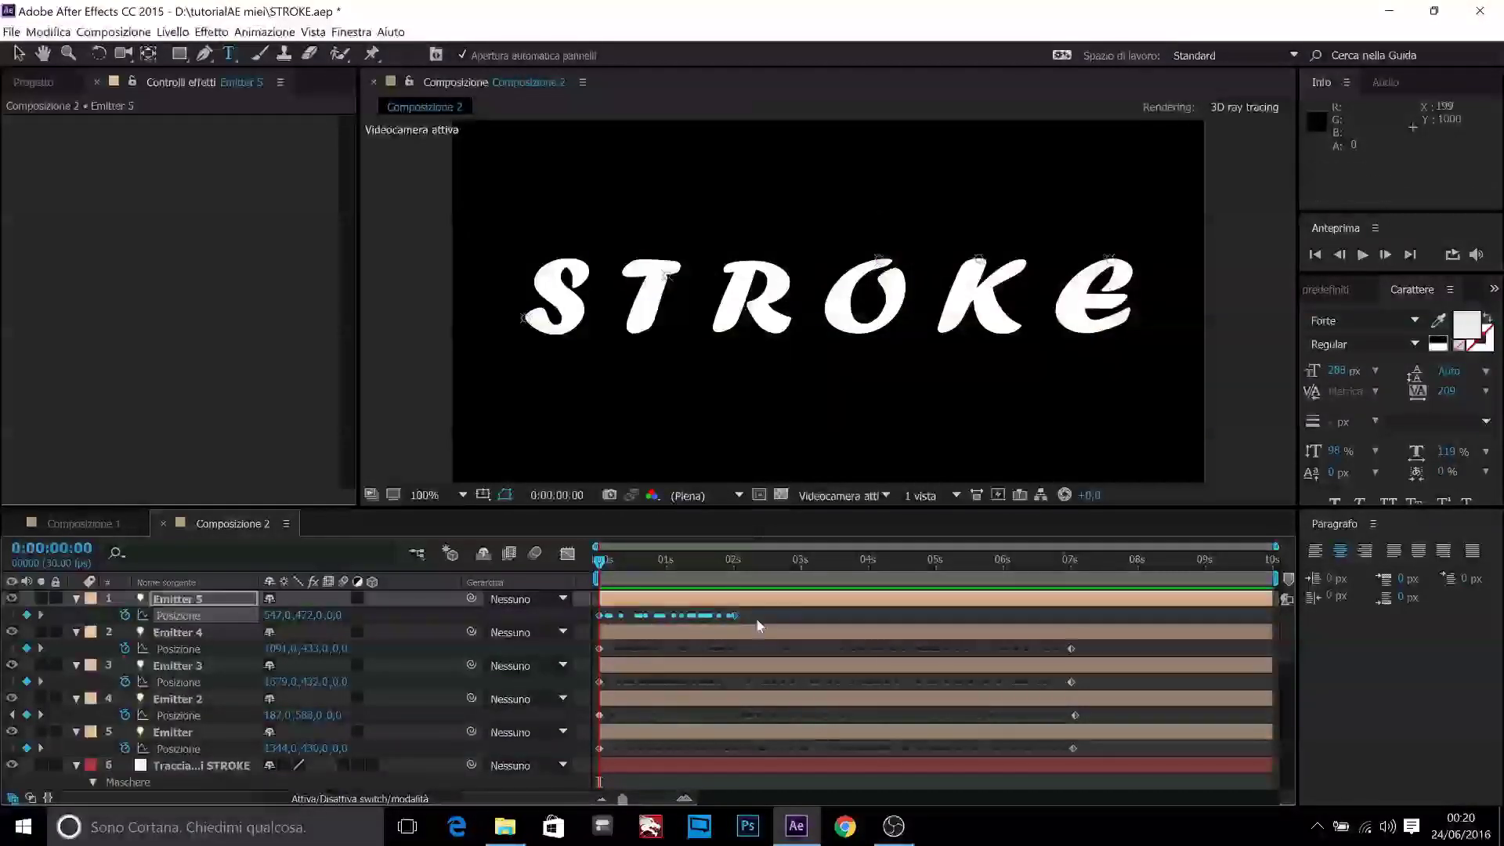
pyautogui.moveTo(735, 618); pyautogui.dragTo(1066, 629)
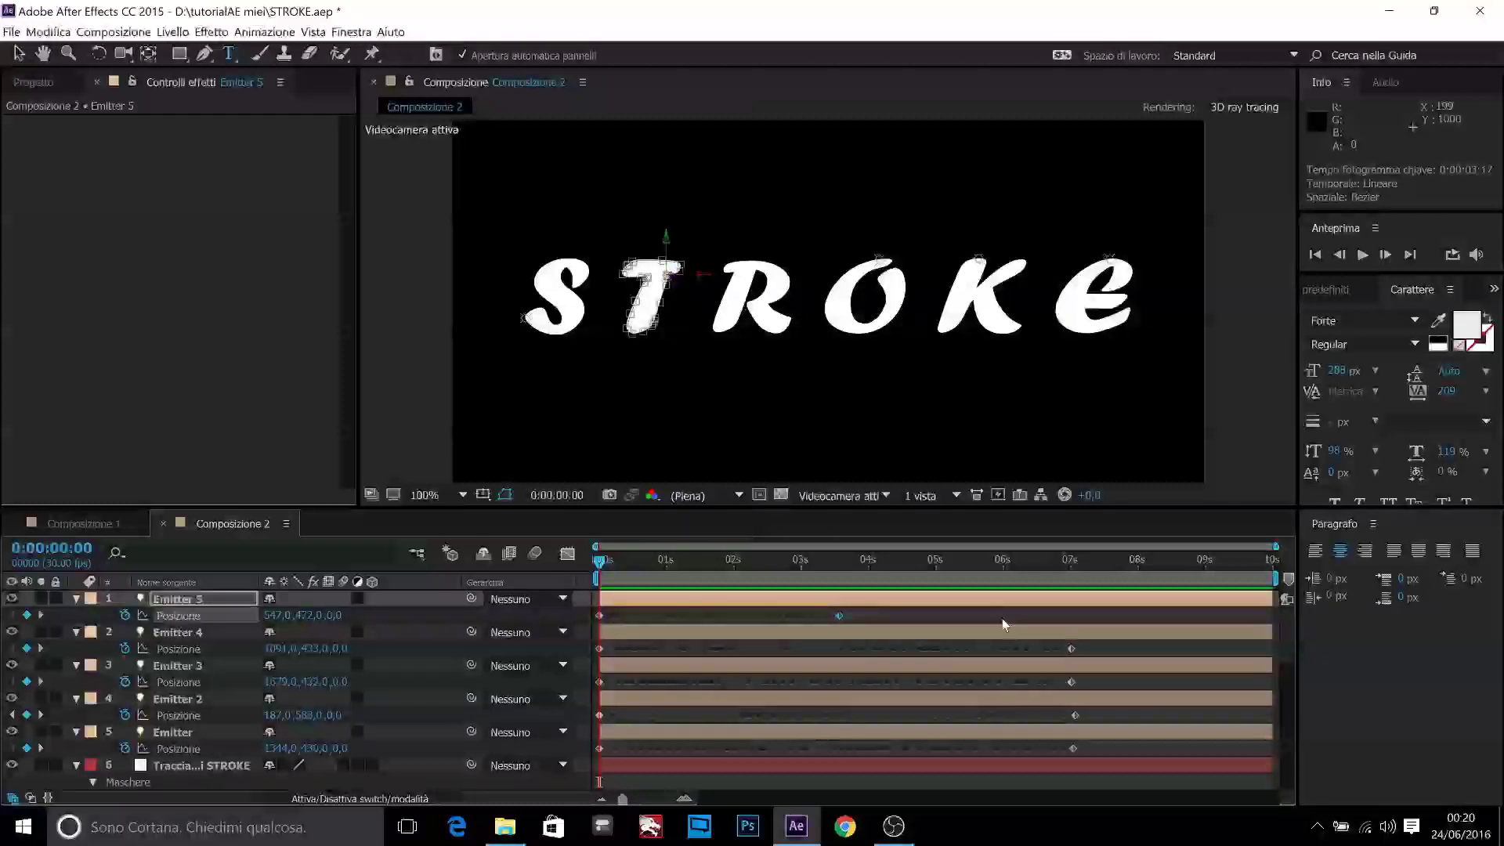
pyautogui.moveTo(1073, 626); pyautogui.dragTo(1070, 616)
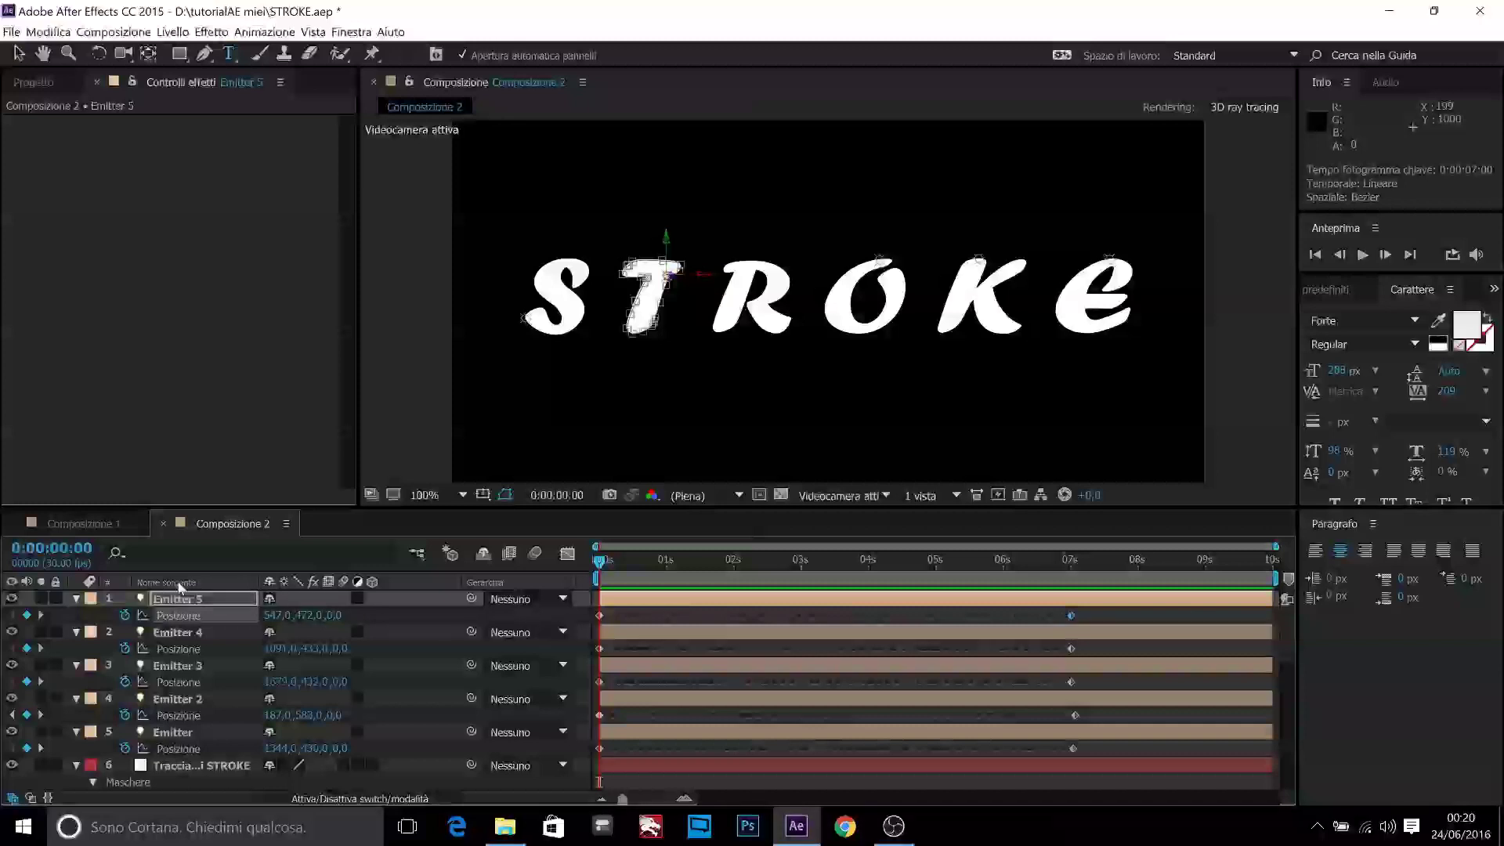
pyautogui.click(171, 602)
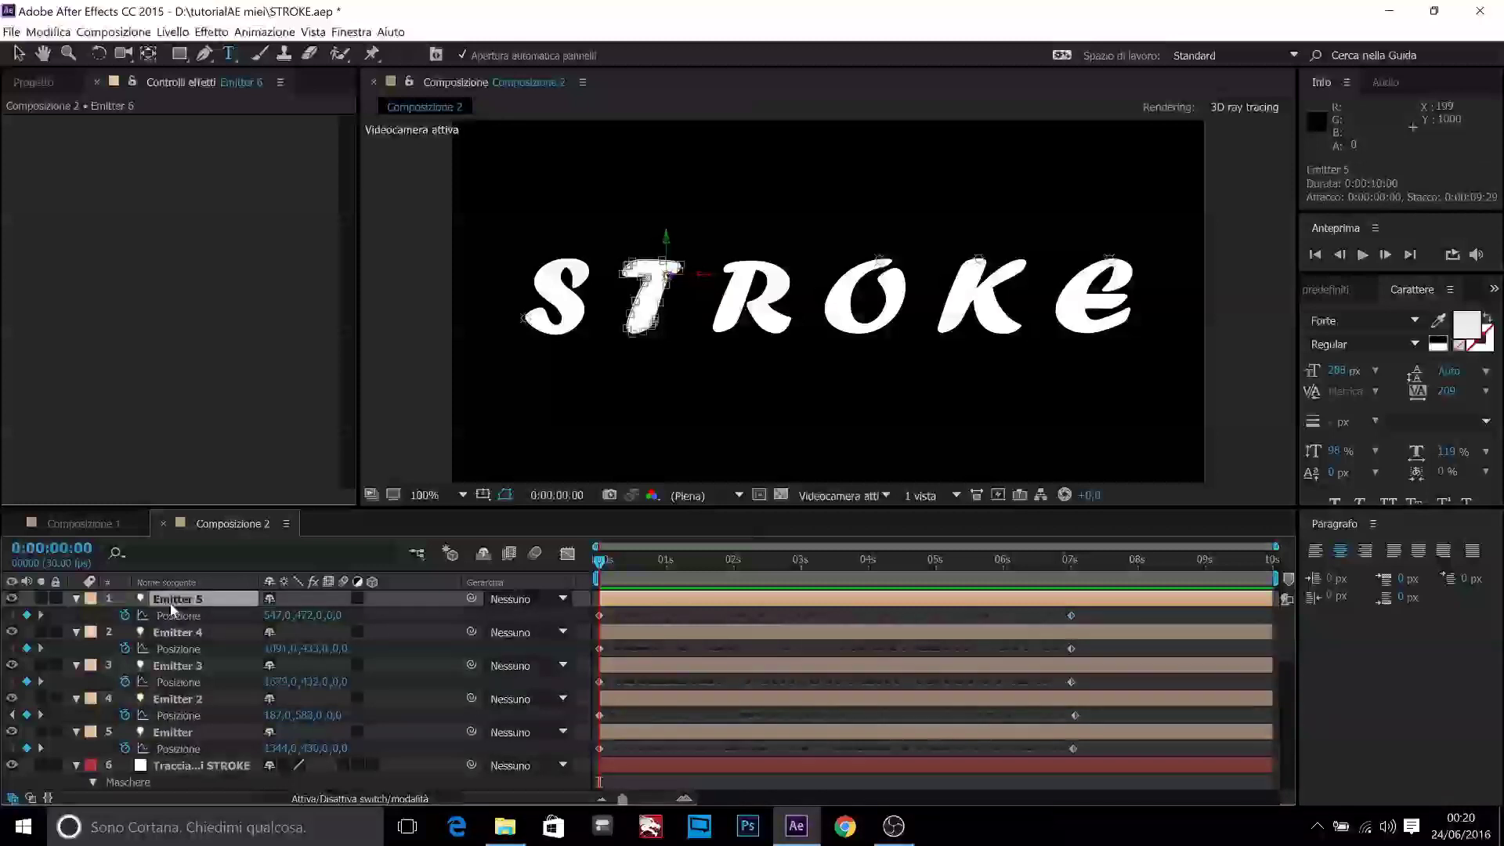
pyautogui.hotkey('ctrl', 'd')
# Step: Paste Maschera 6's R mask path into Emitter 6's Position as keyframes
pyautogui.press('m')
pyautogui.press('m')
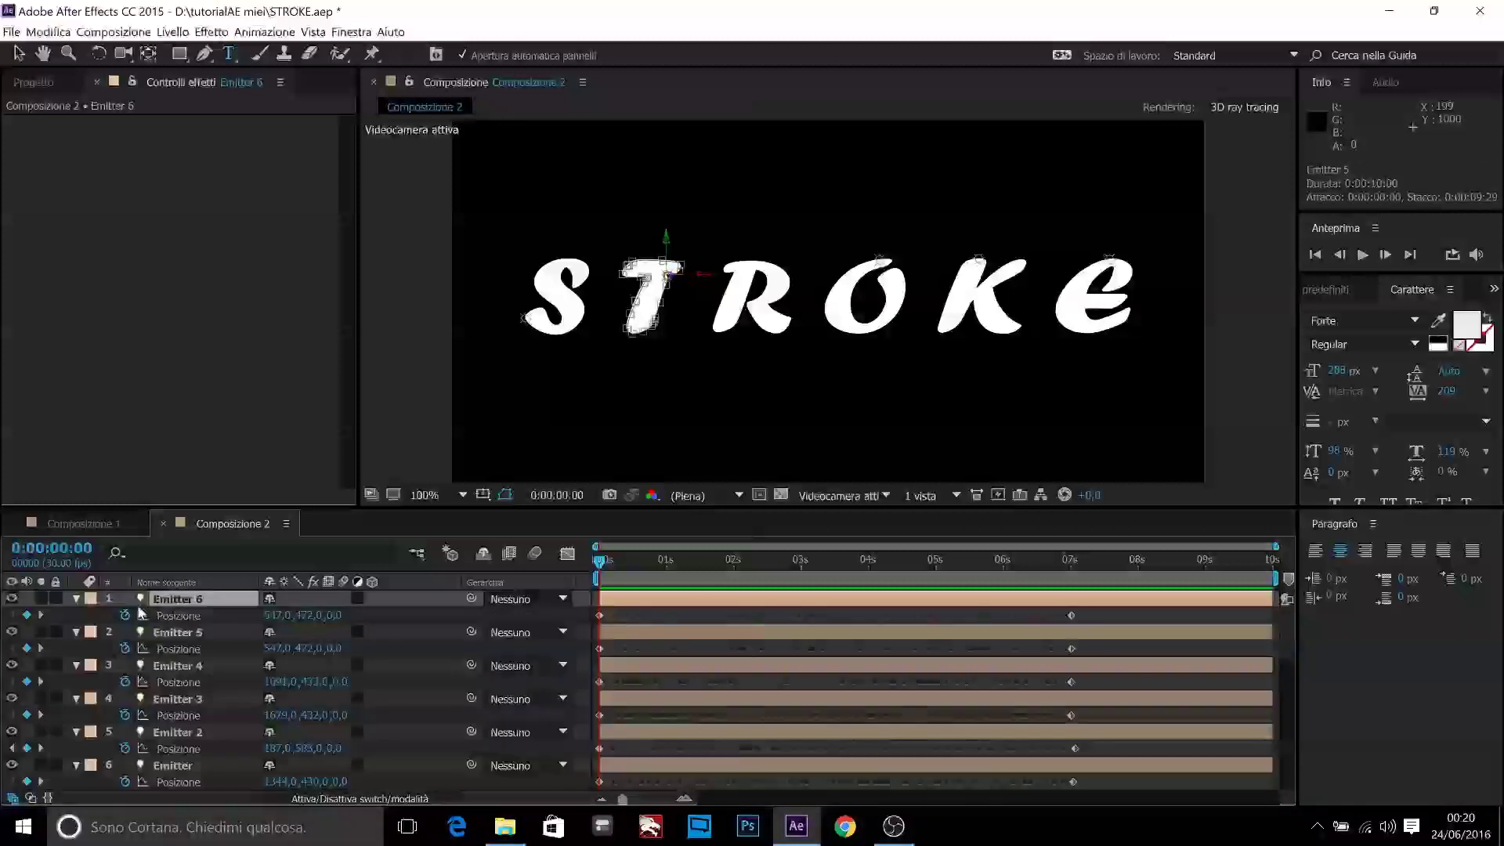
pyautogui.scroll(-5, 191, 691)
pyautogui.scroll(-3, 191, 691)
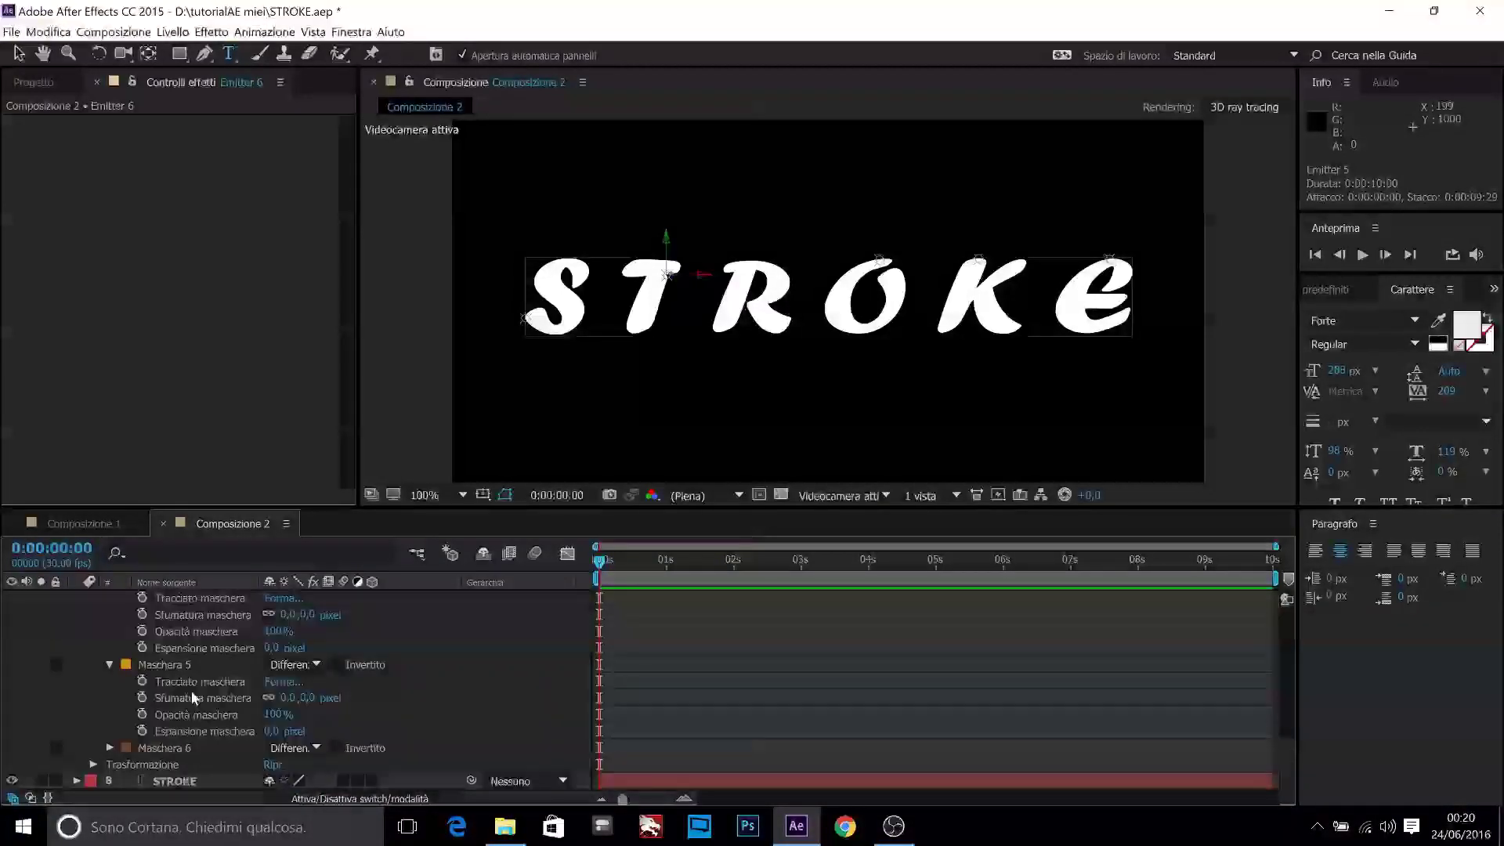
pyautogui.click(110, 747)
pyautogui.scroll(-1, 156, 760)
pyautogui.click(198, 730)
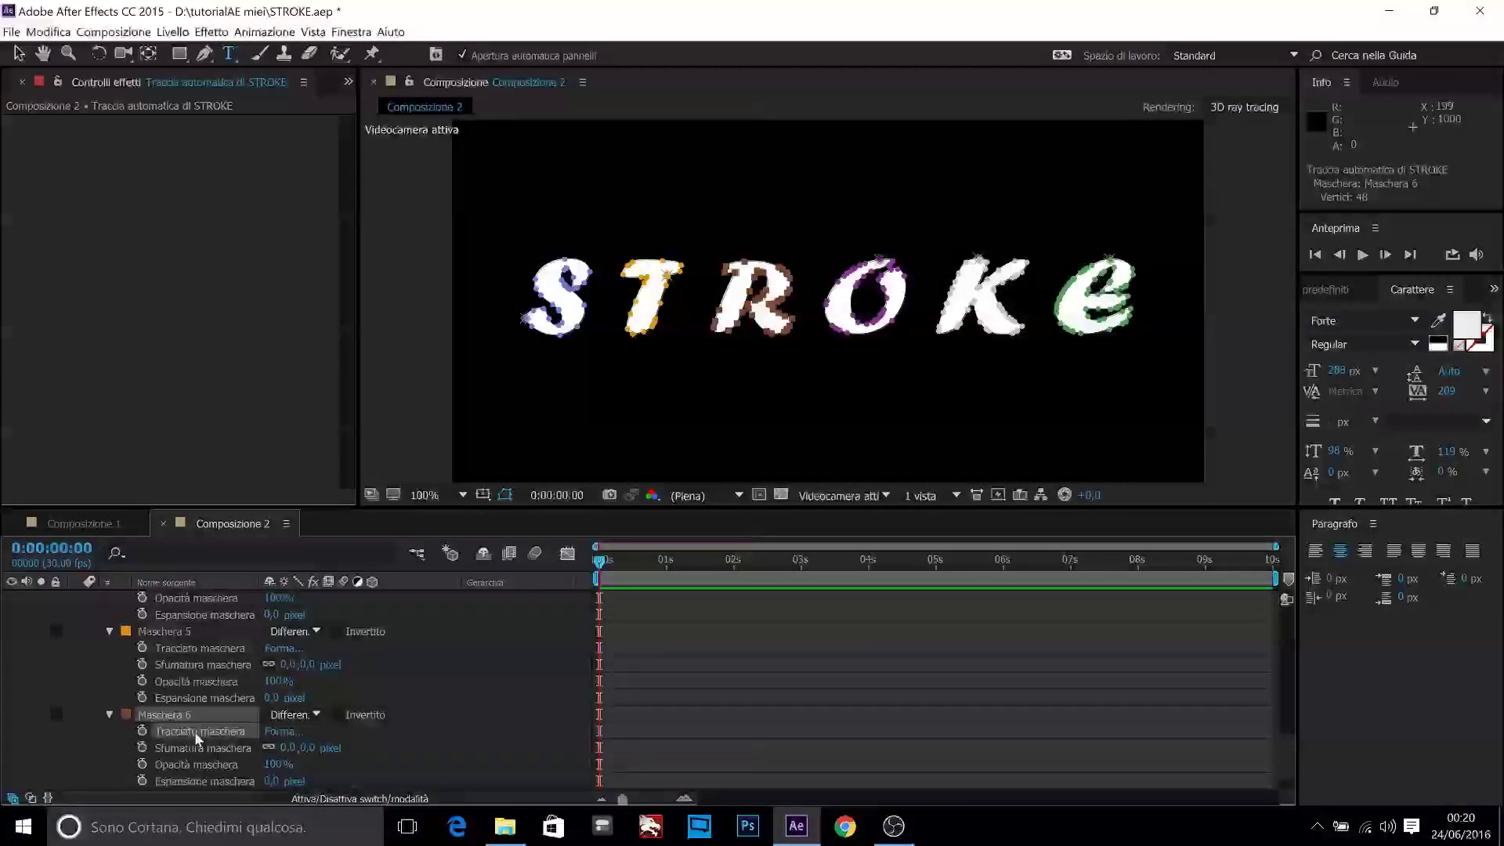
pyautogui.scroll(10, 183, 703)
pyautogui.click(170, 616)
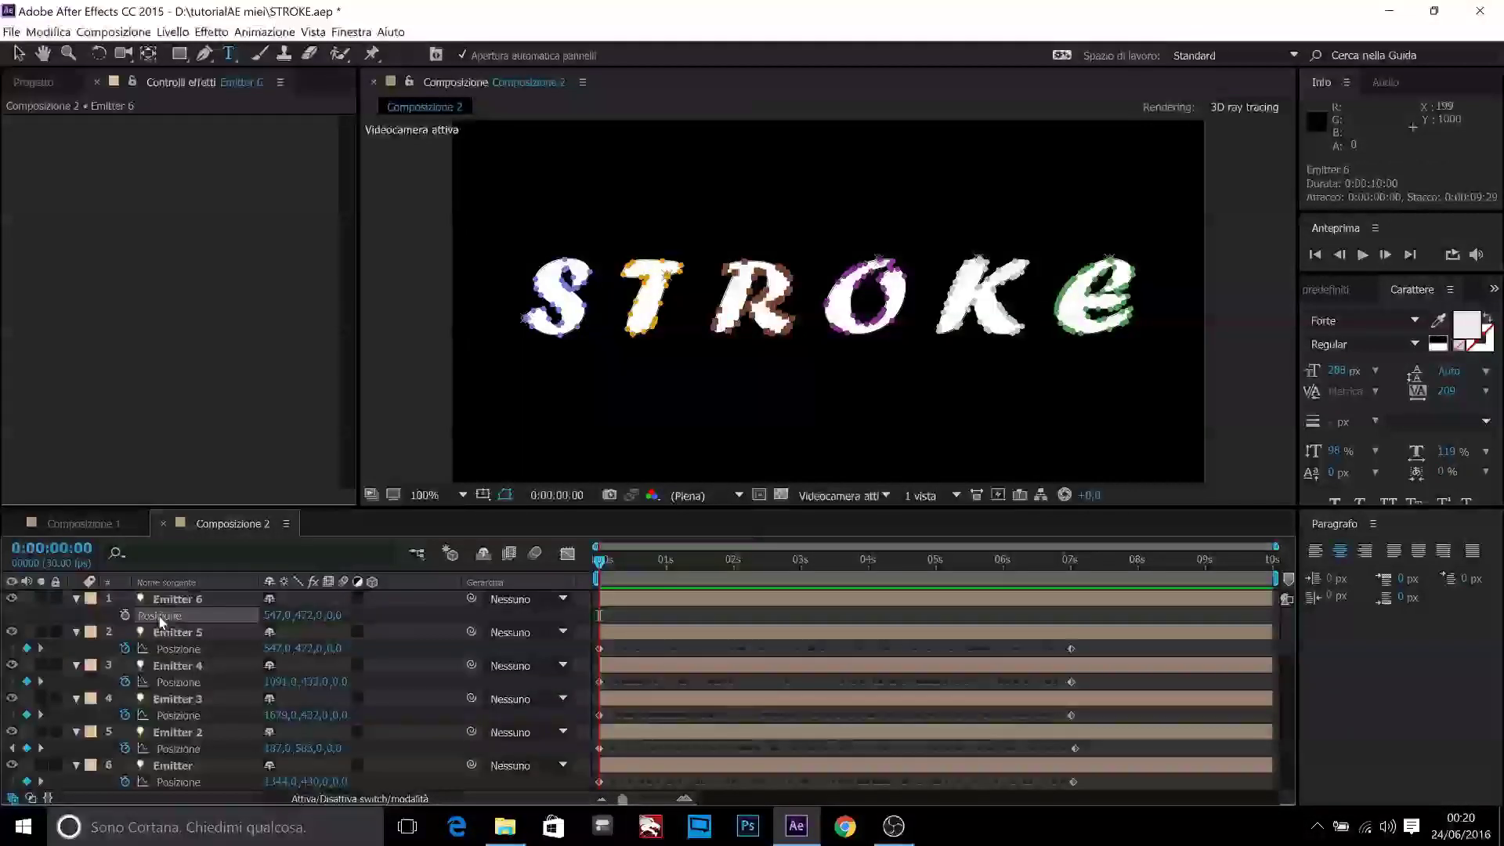
pyautogui.hotkey('ctrl', 'v')
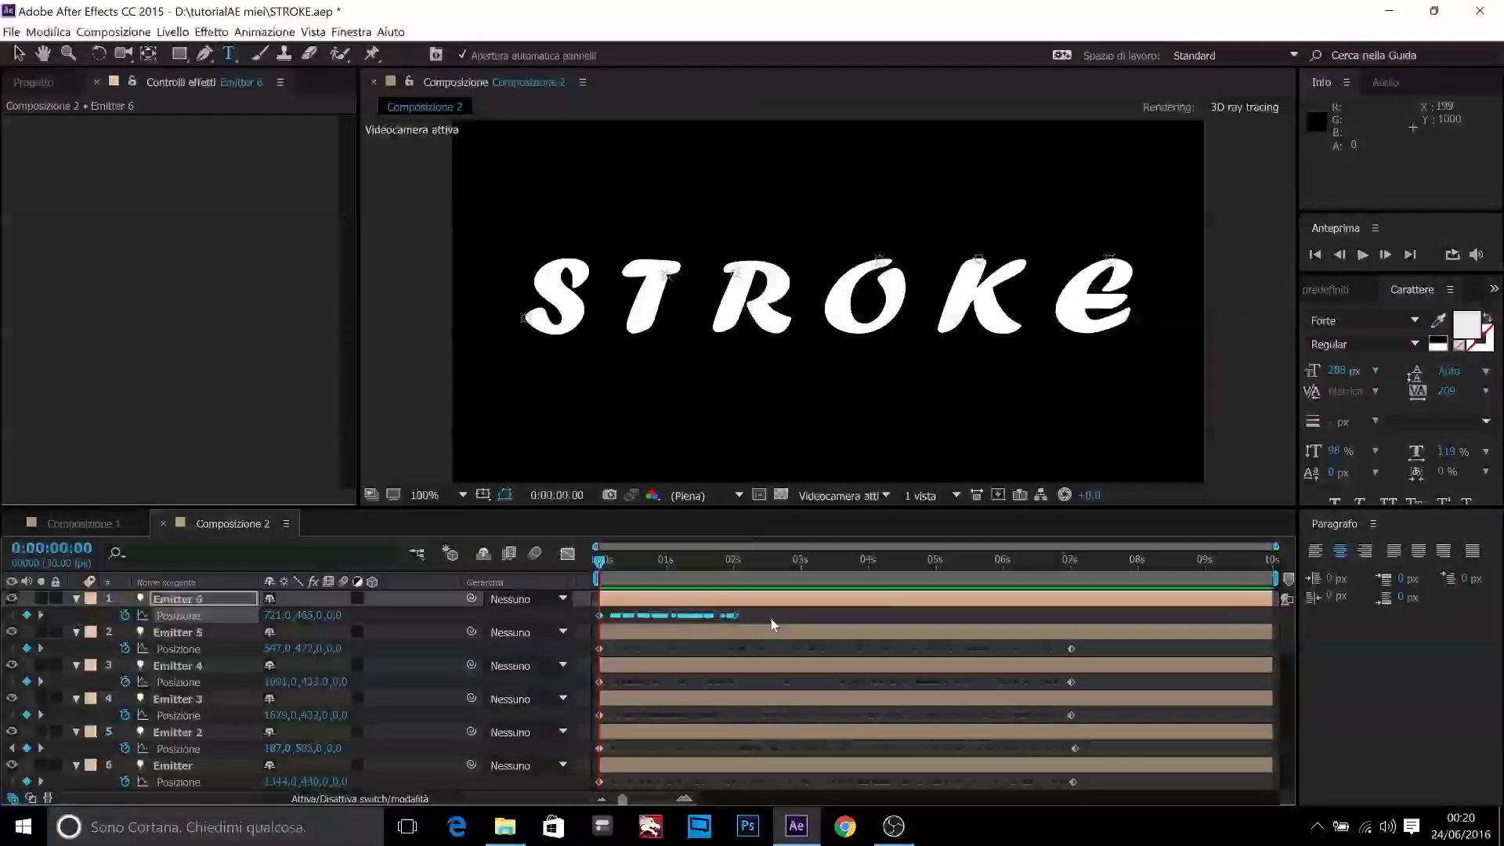
# Step: Drag Emitter 6's last position keyframe to the 7-second mark
pyautogui.click(769, 619)
pyautogui.moveTo(736, 616); pyautogui.dragTo(833, 616)
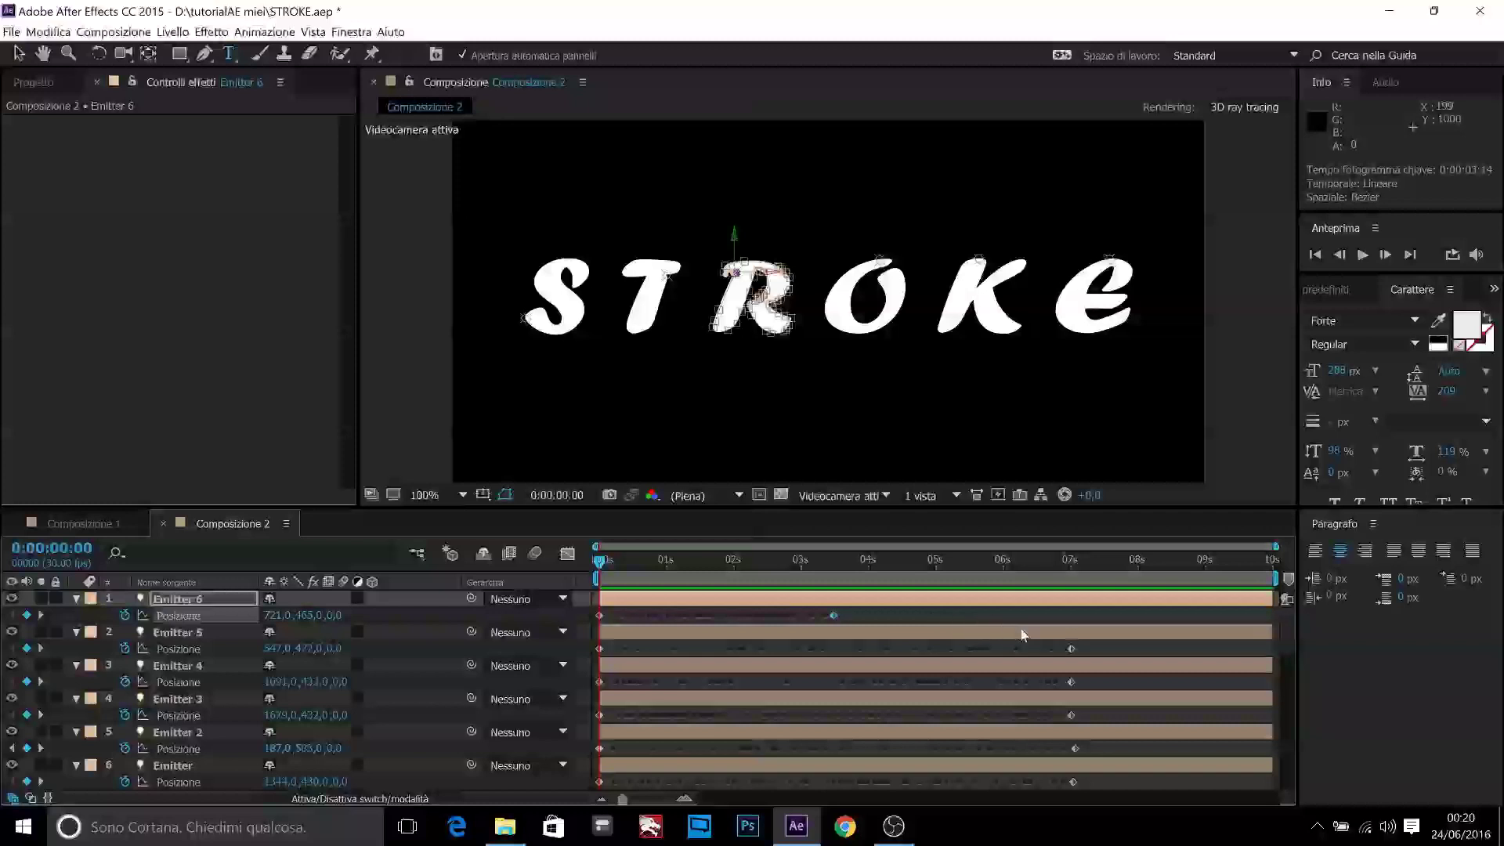
pyautogui.moveTo(1070, 625); pyautogui.dragTo(1074, 622)
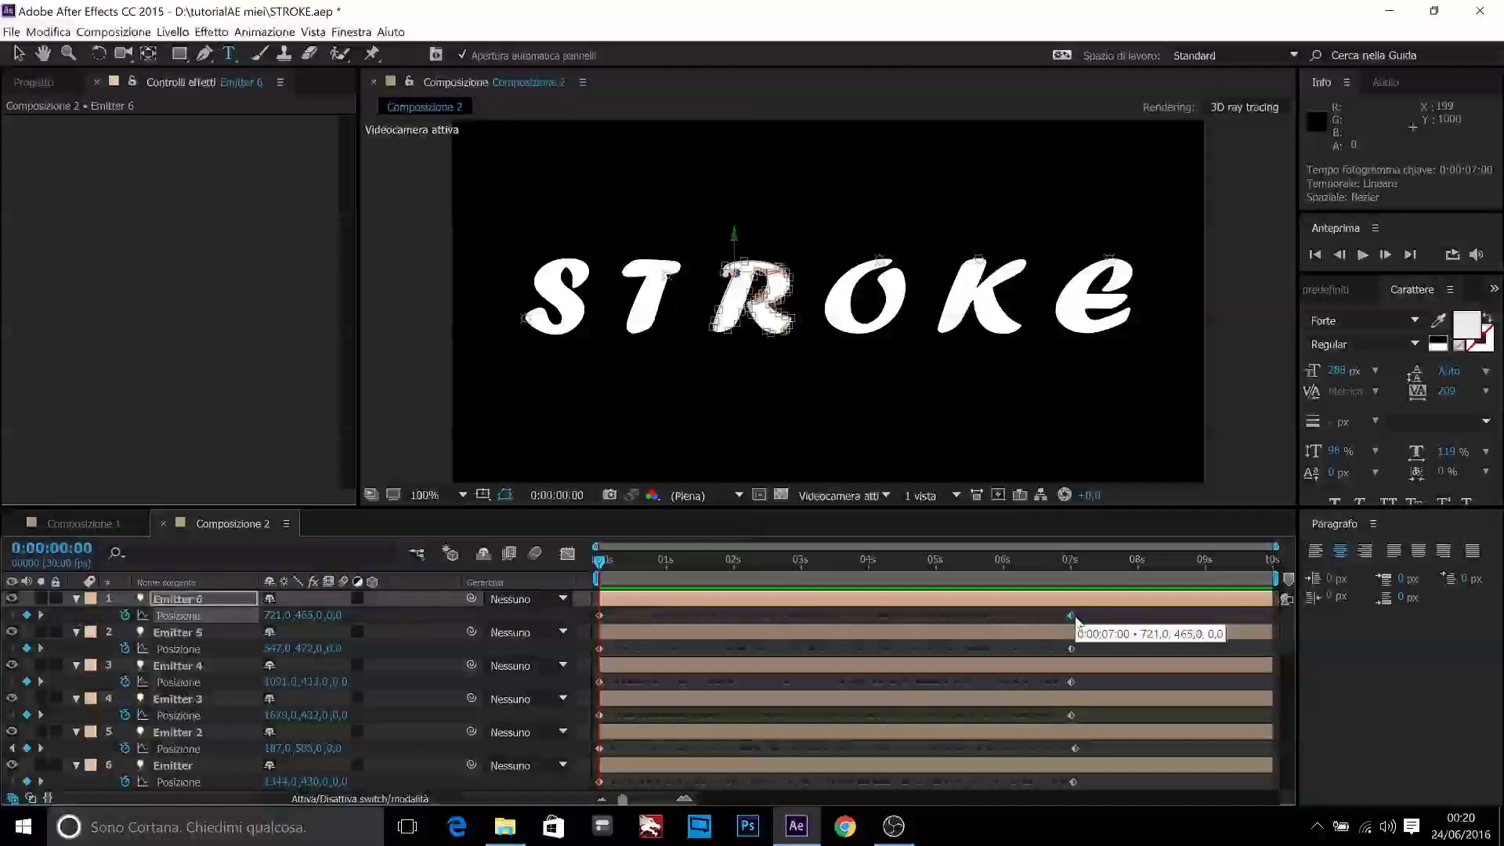
# Step: Collapse the properties of all emitter layers and the auto-traced STROKE layer
pyautogui.click(75, 599)
pyautogui.click(76, 614)
pyautogui.click(82, 636)
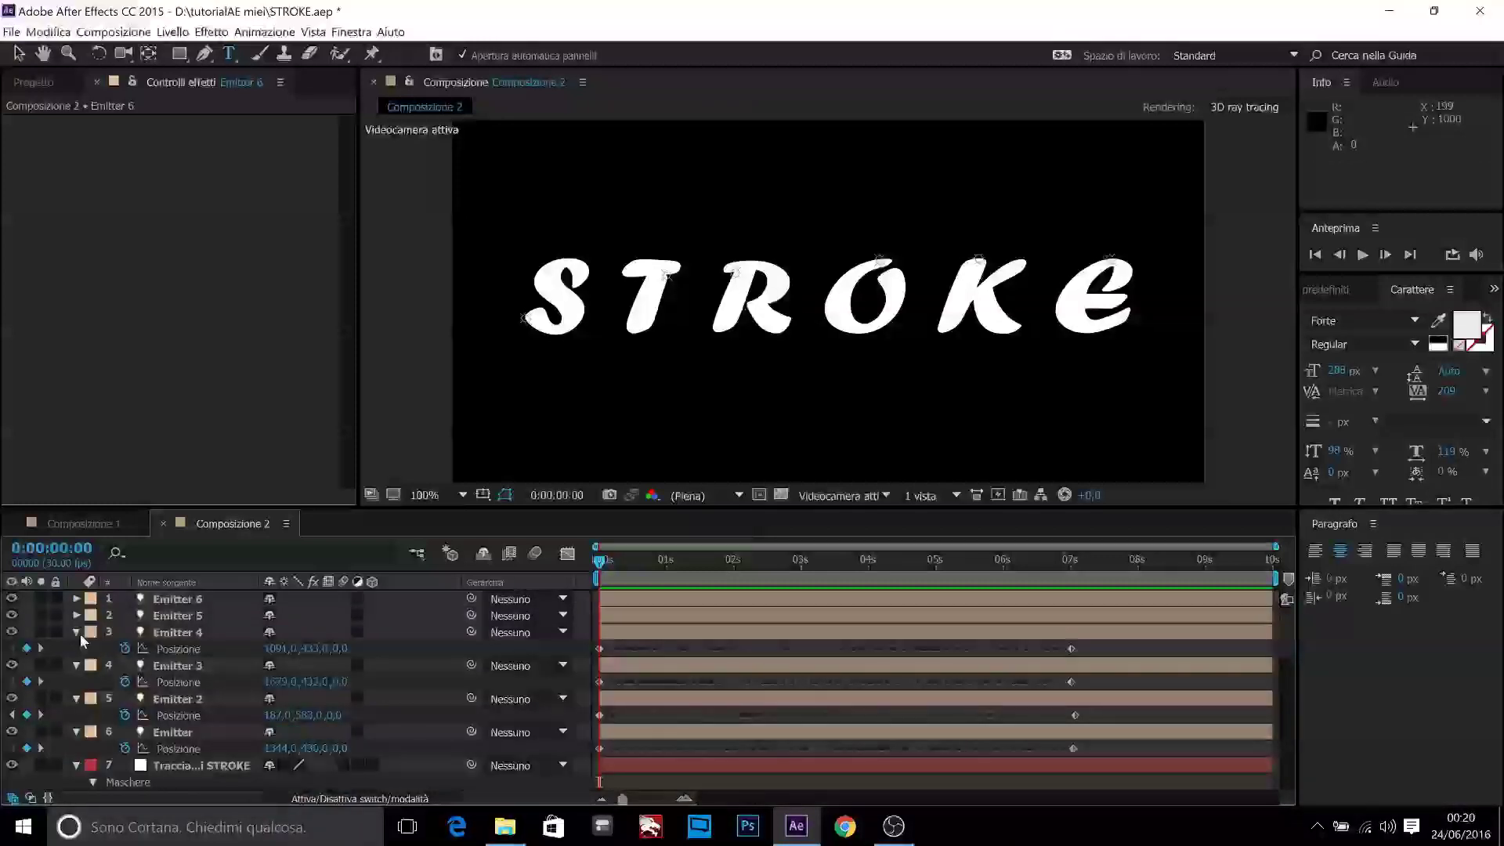
pyautogui.click(78, 633)
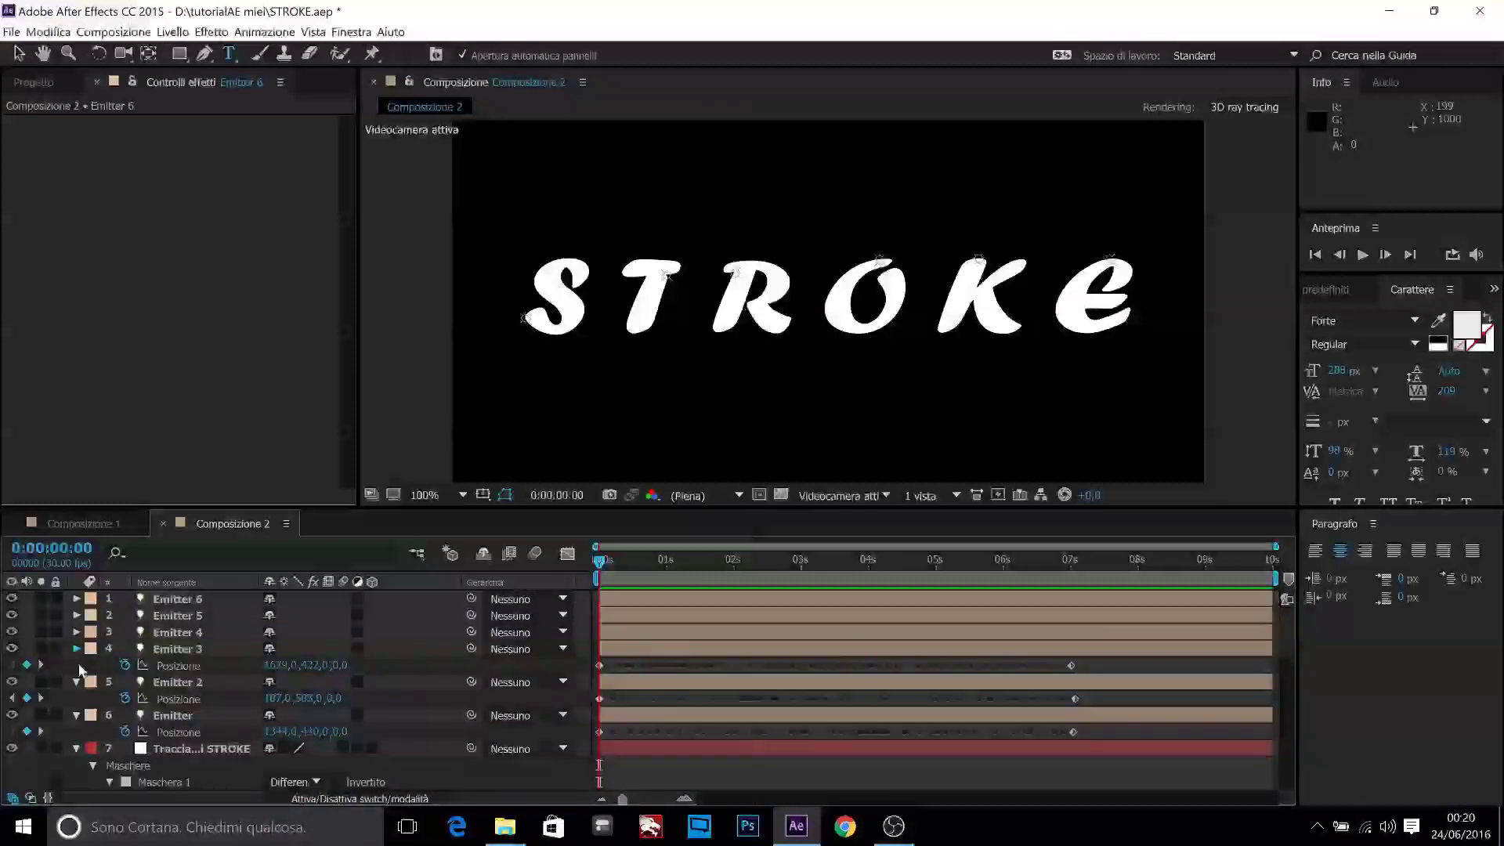
pyautogui.click(76, 648)
pyautogui.click(77, 665)
pyautogui.click(76, 682)
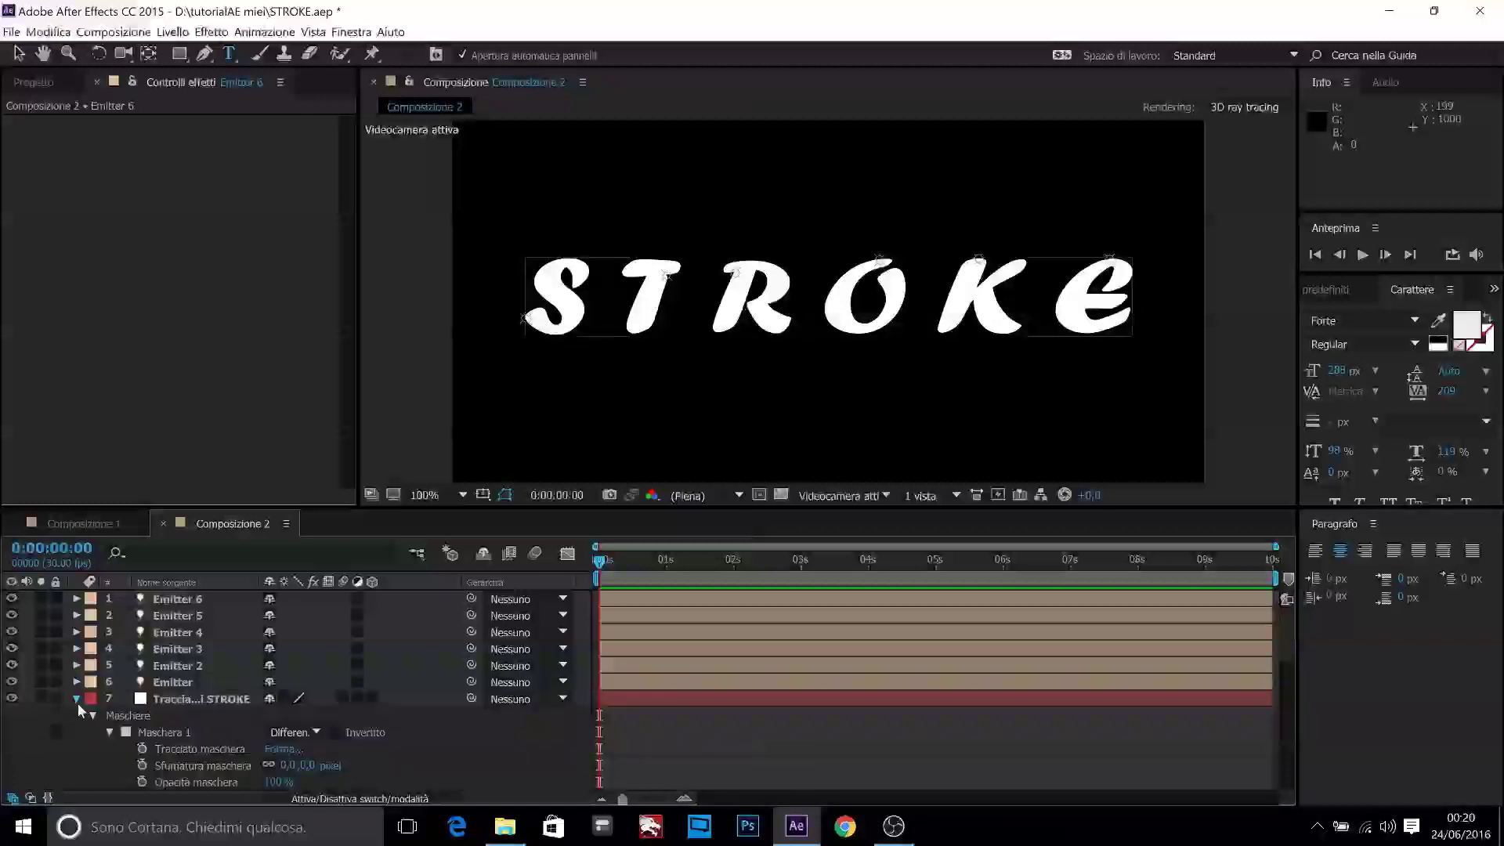
pyautogui.click(76, 699)
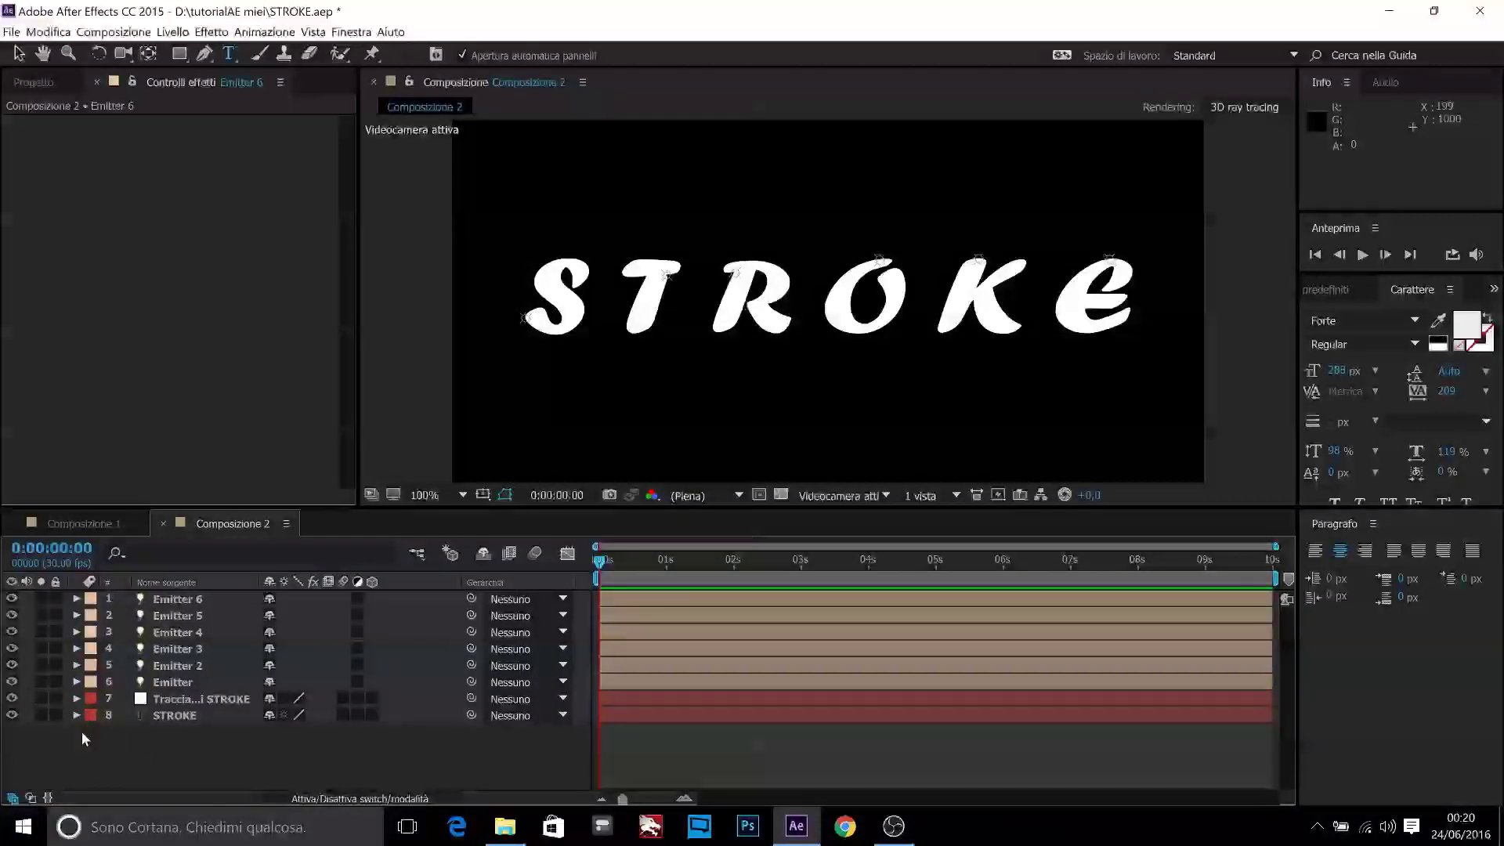
# Step: Add a 1920×1080 solid via Nuovo > Tinta unita and name it 'particular'
pyautogui.rightClick(153, 744)
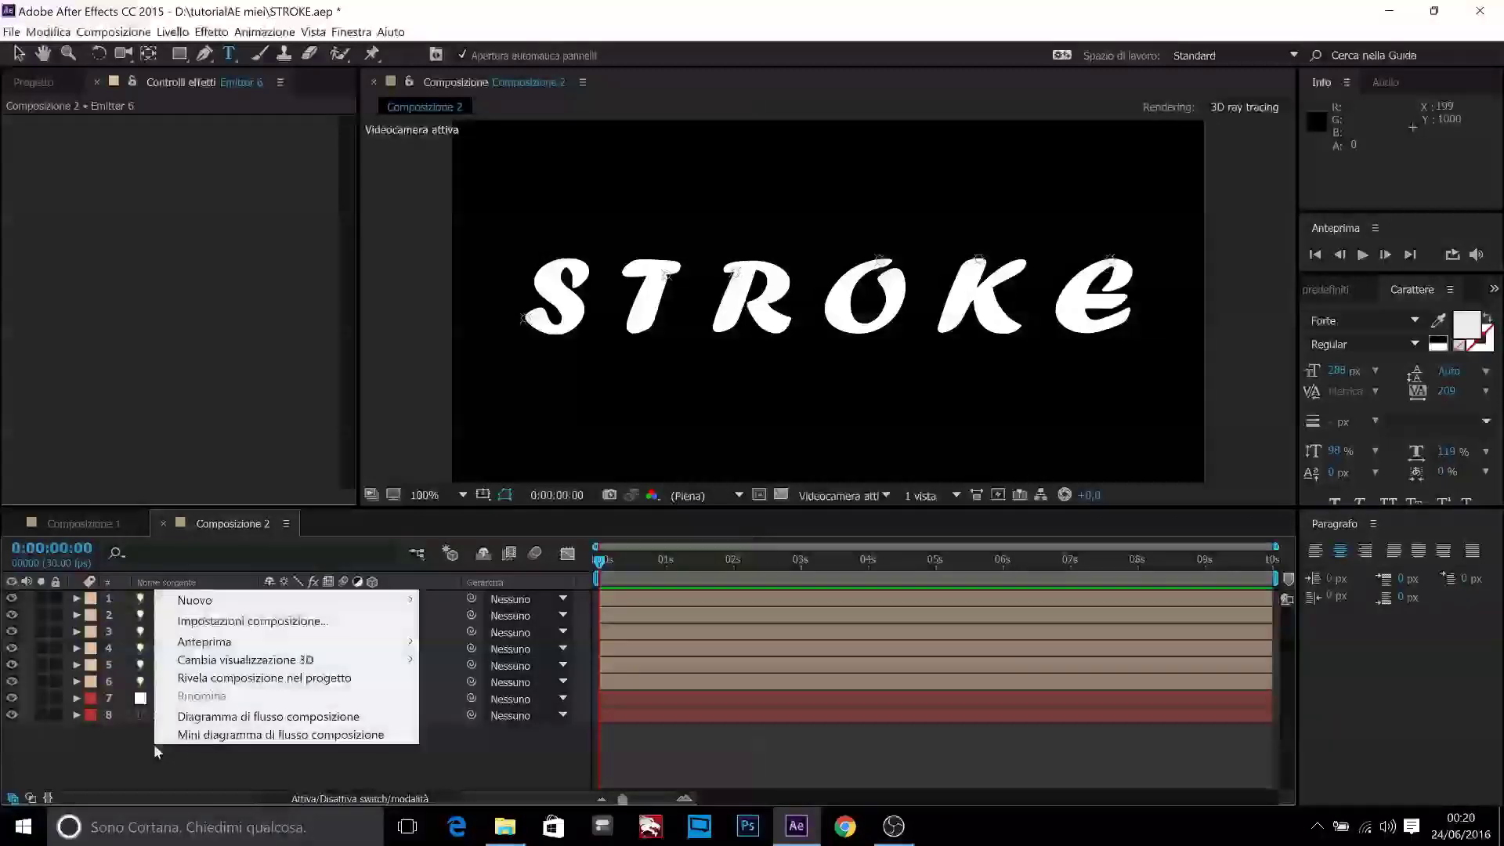
pyautogui.moveTo(306, 600)
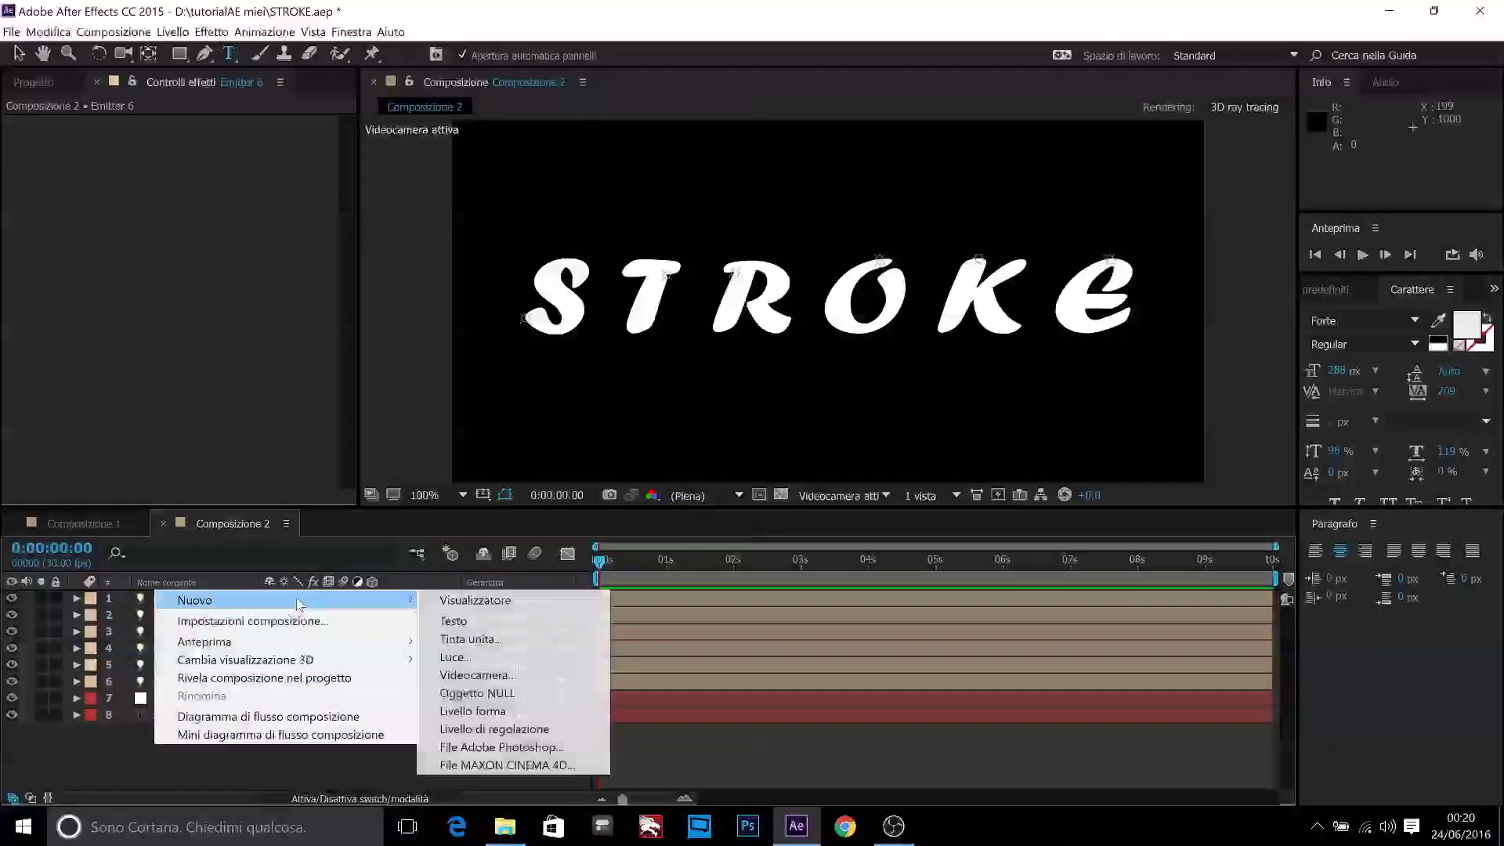
pyautogui.click(472, 639)
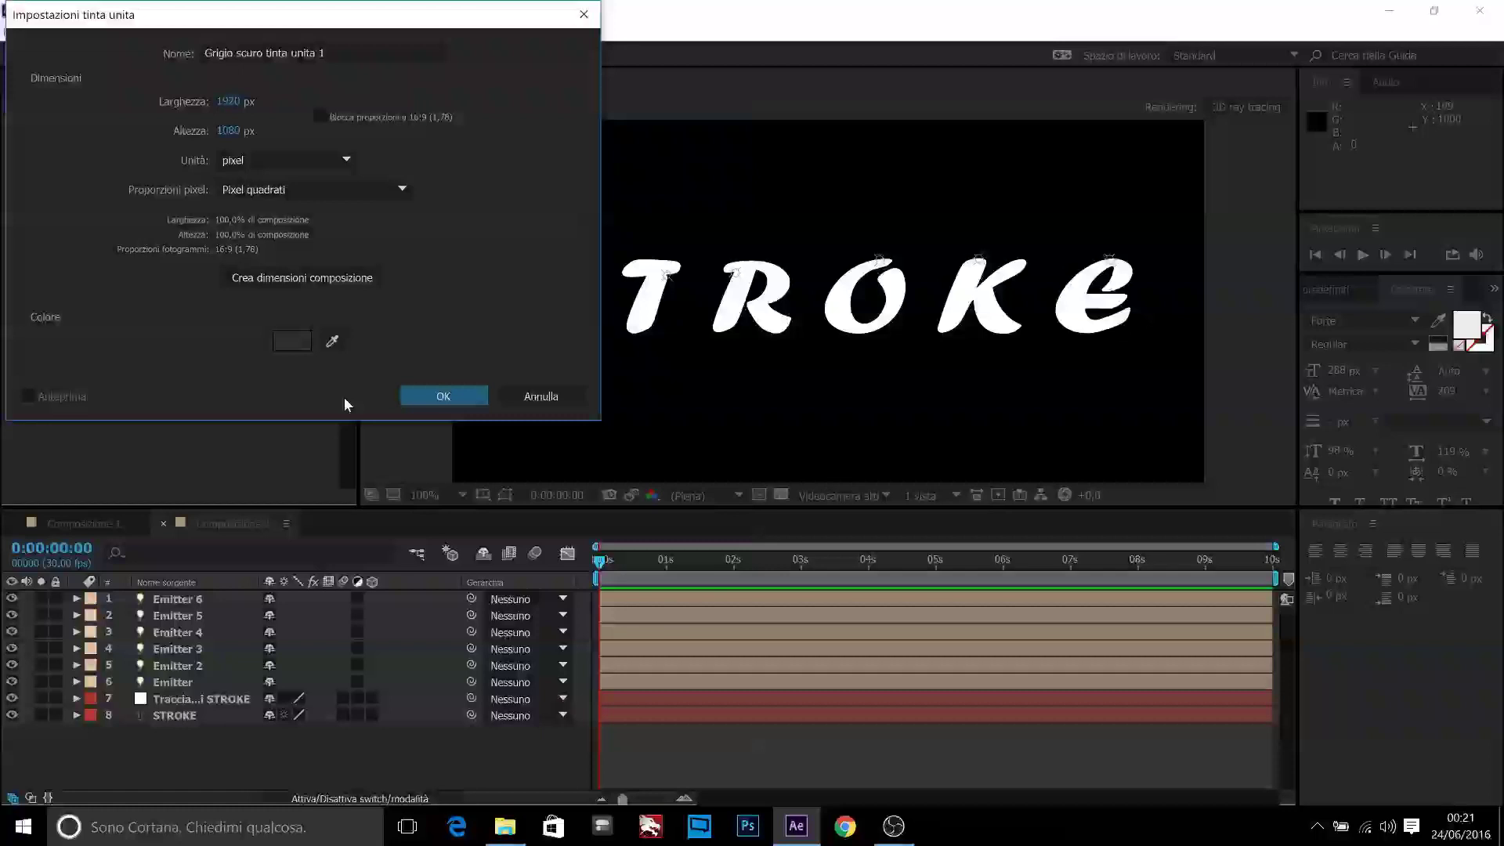
pyautogui.click(351, 60)
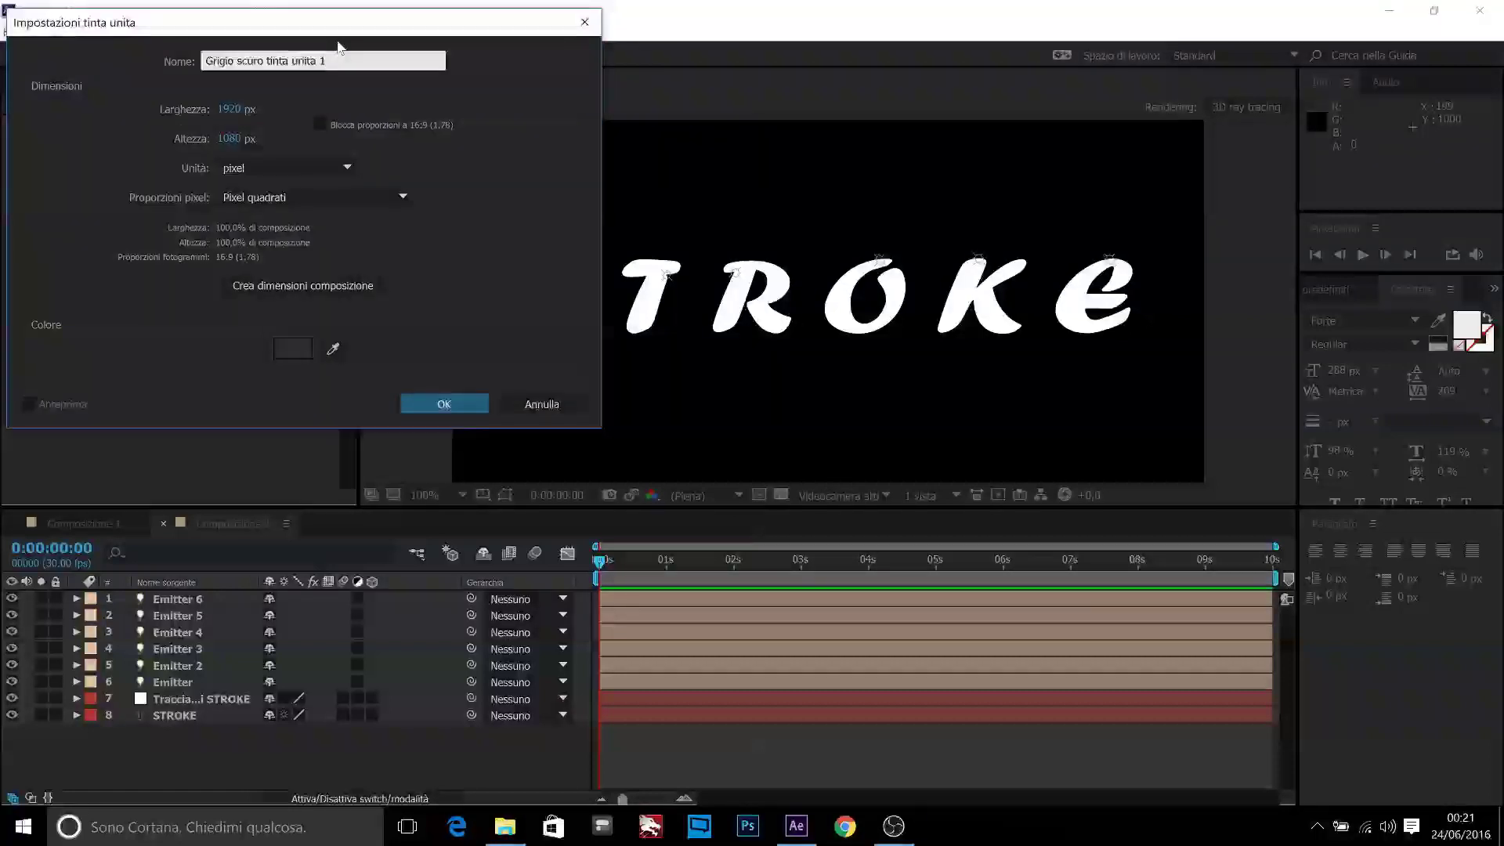
pyautogui.moveTo(325, 60); pyautogui.dragTo(143, 78)
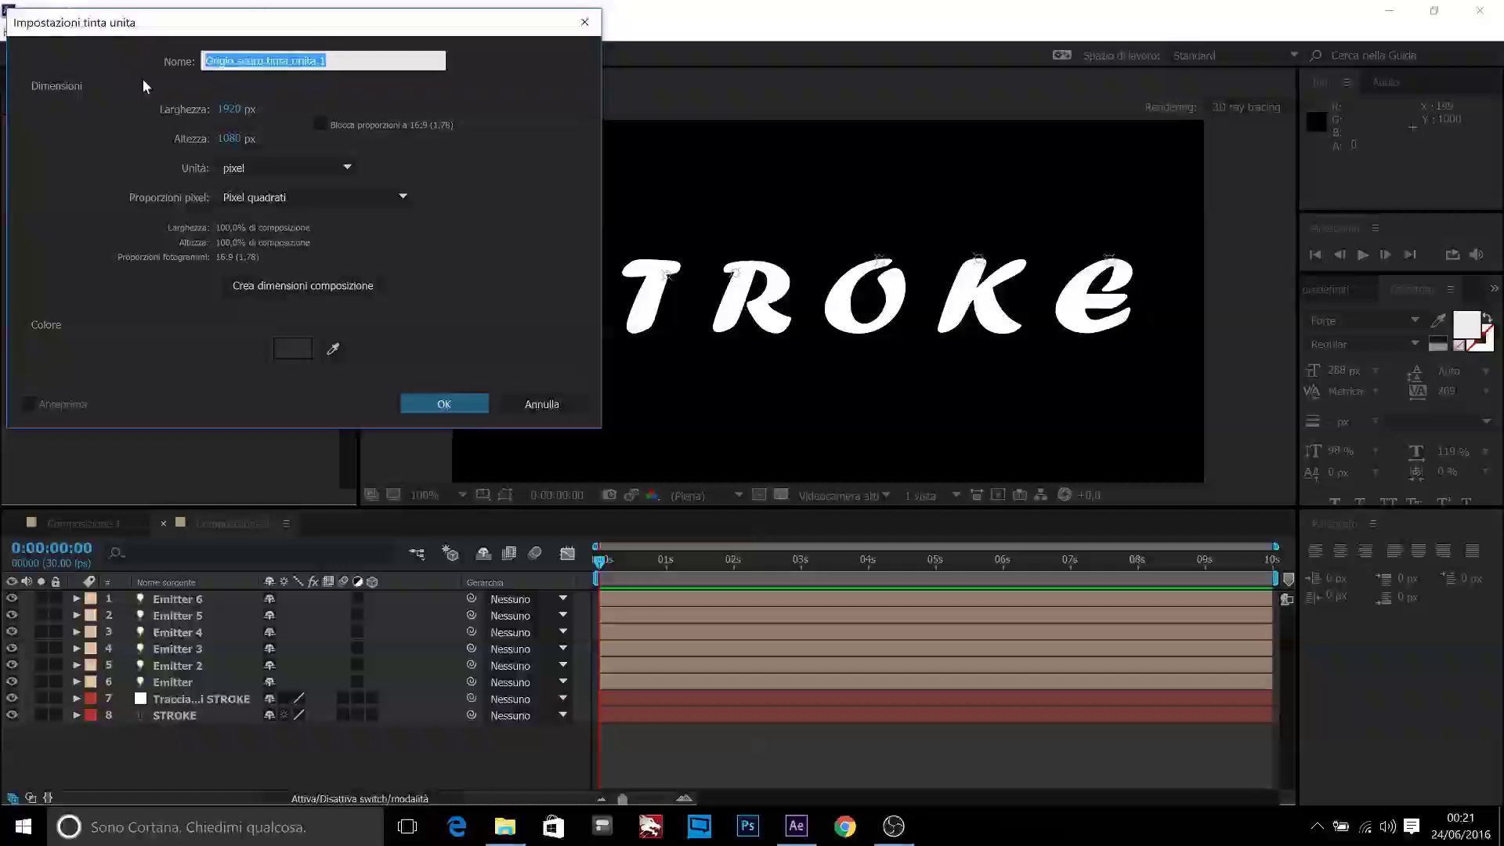
pyautogui.write('particula')
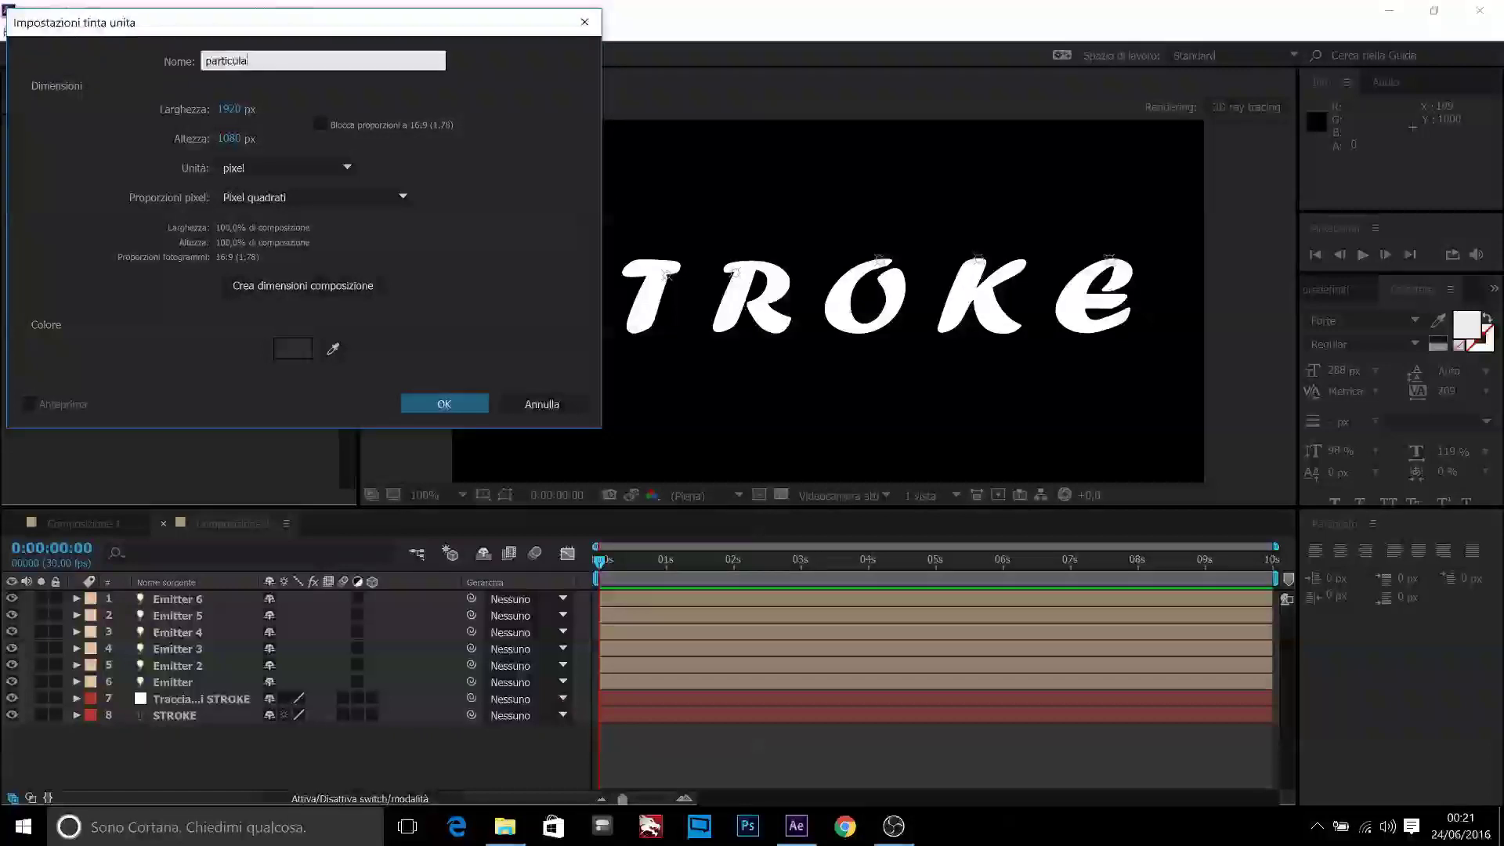
pyautogui.write('r')
pyautogui.press('Return')
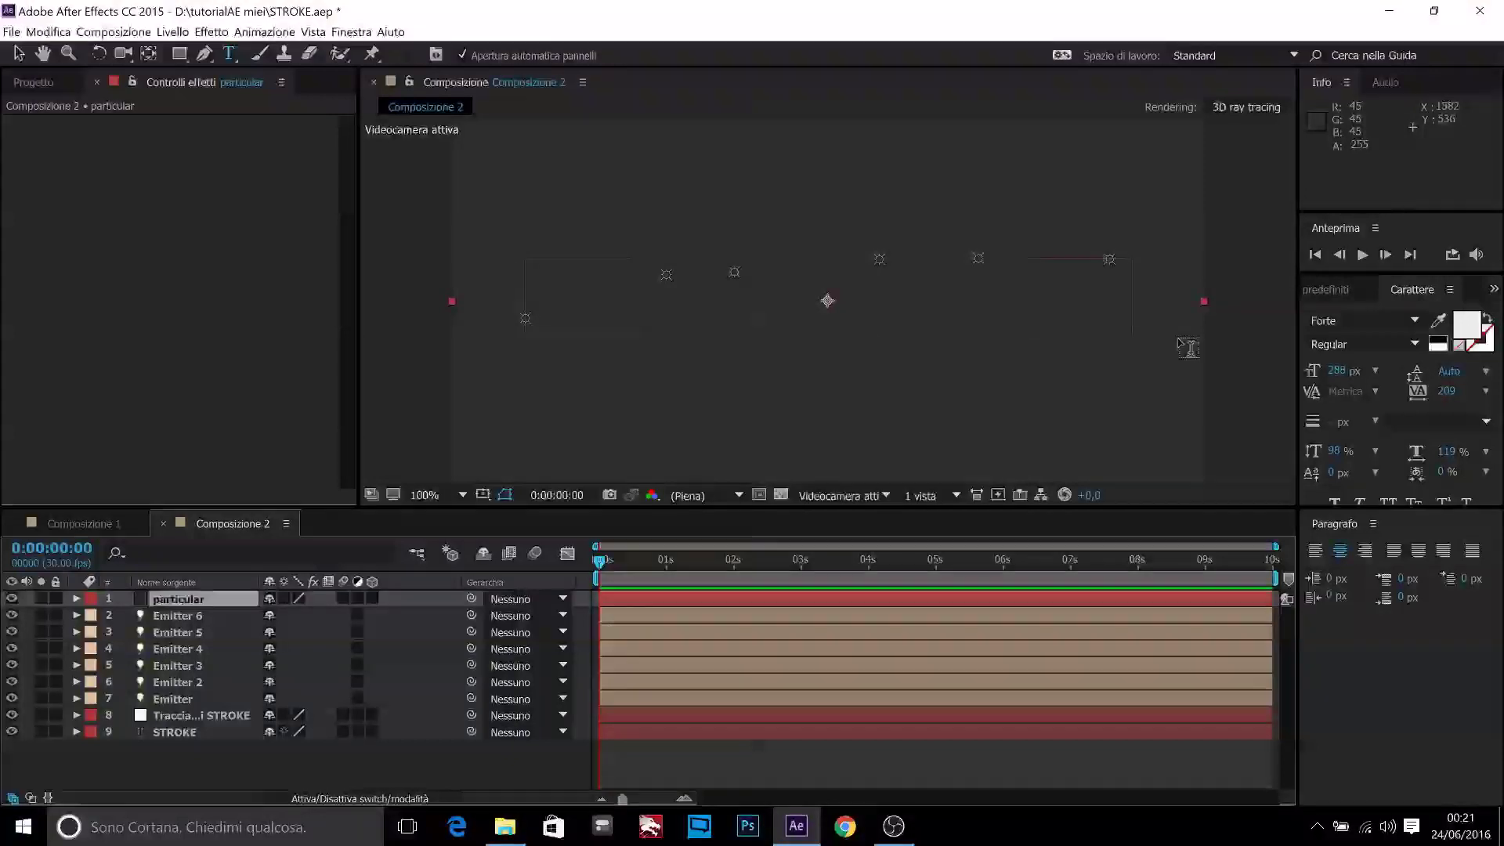
# Step: Drag Trapcode Particular from Effects & Presets onto the particular solid
pyautogui.click(1342, 296)
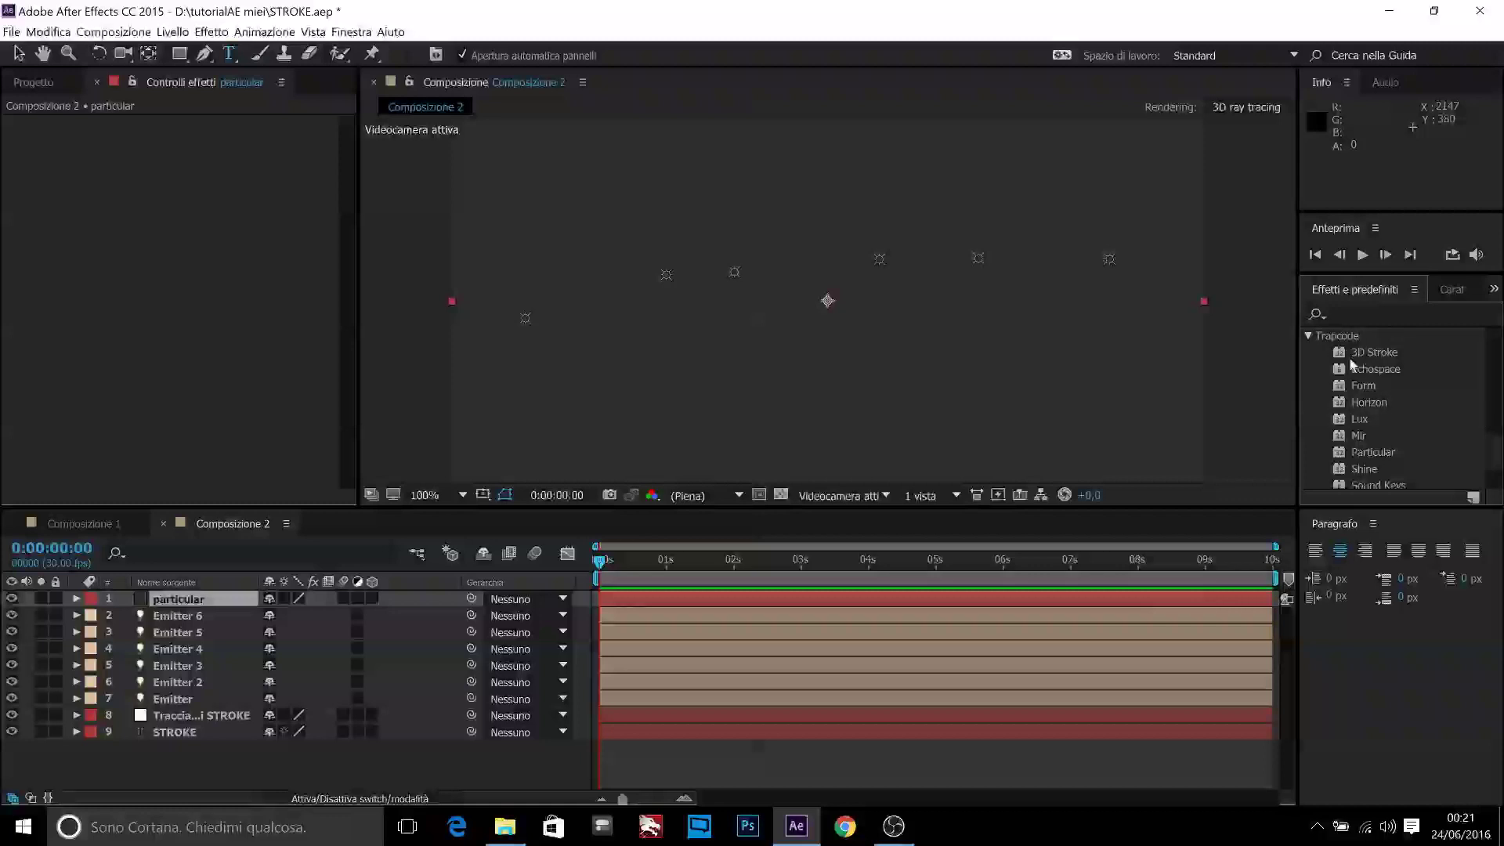
pyautogui.click(1381, 452)
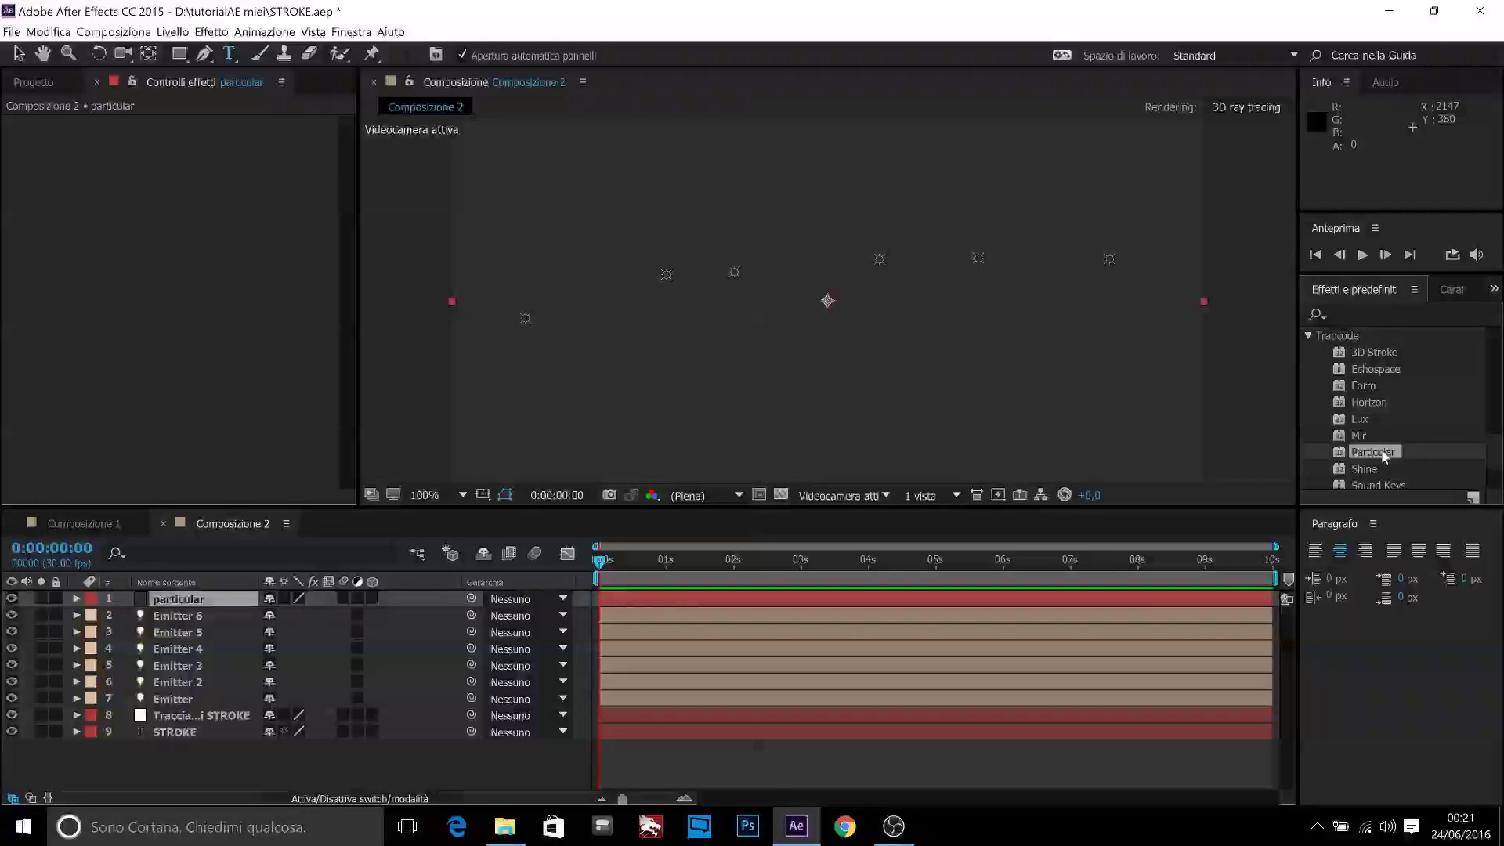
pyautogui.moveTo(1386, 460); pyautogui.dragTo(194, 607)
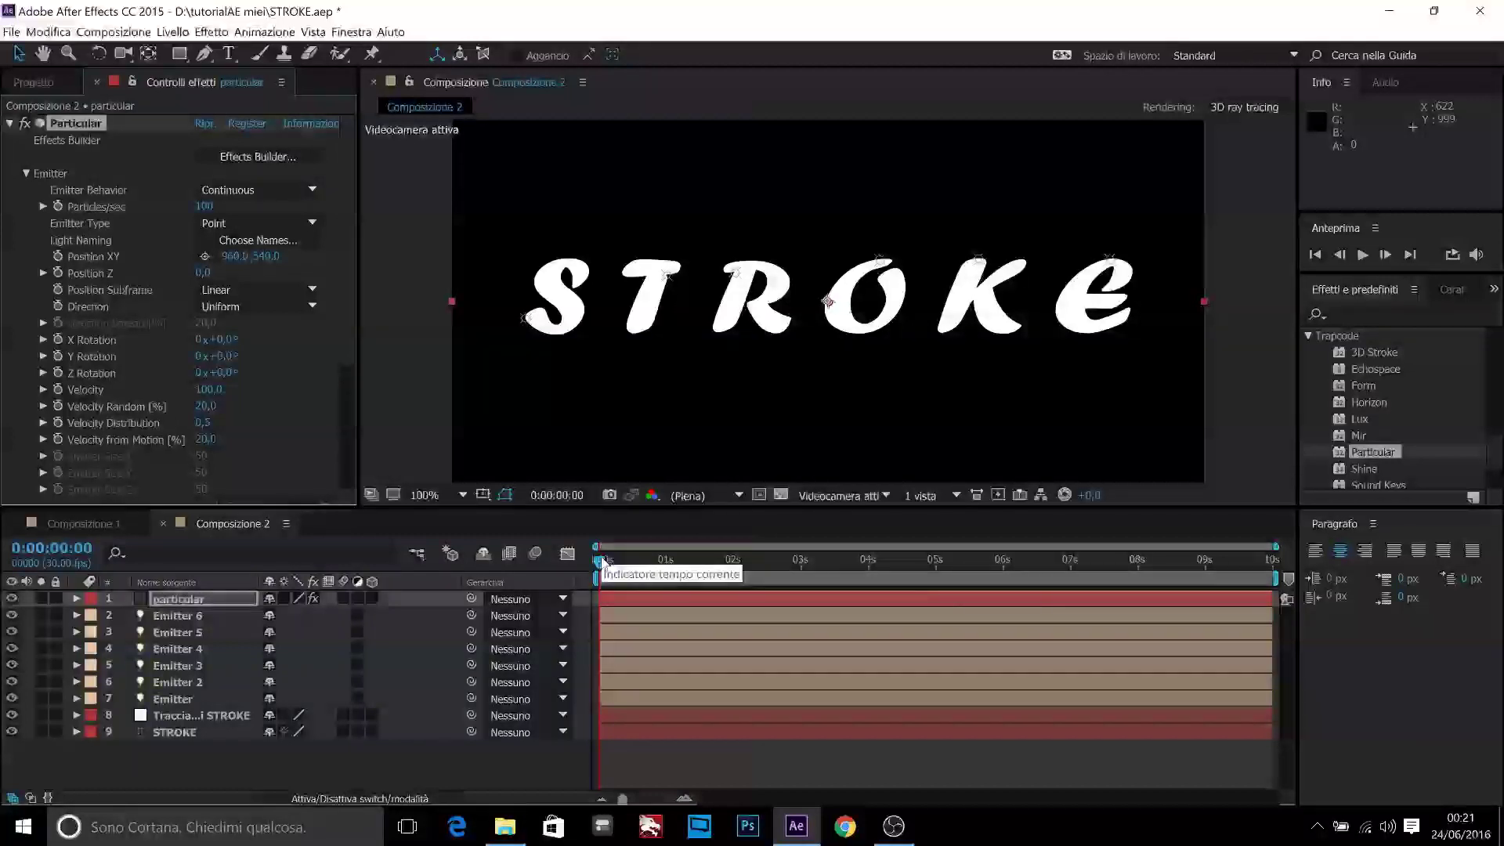
# Step: Preview the particles at 2:22 and set Emitter Particles/sec to 500
pyautogui.press('space')
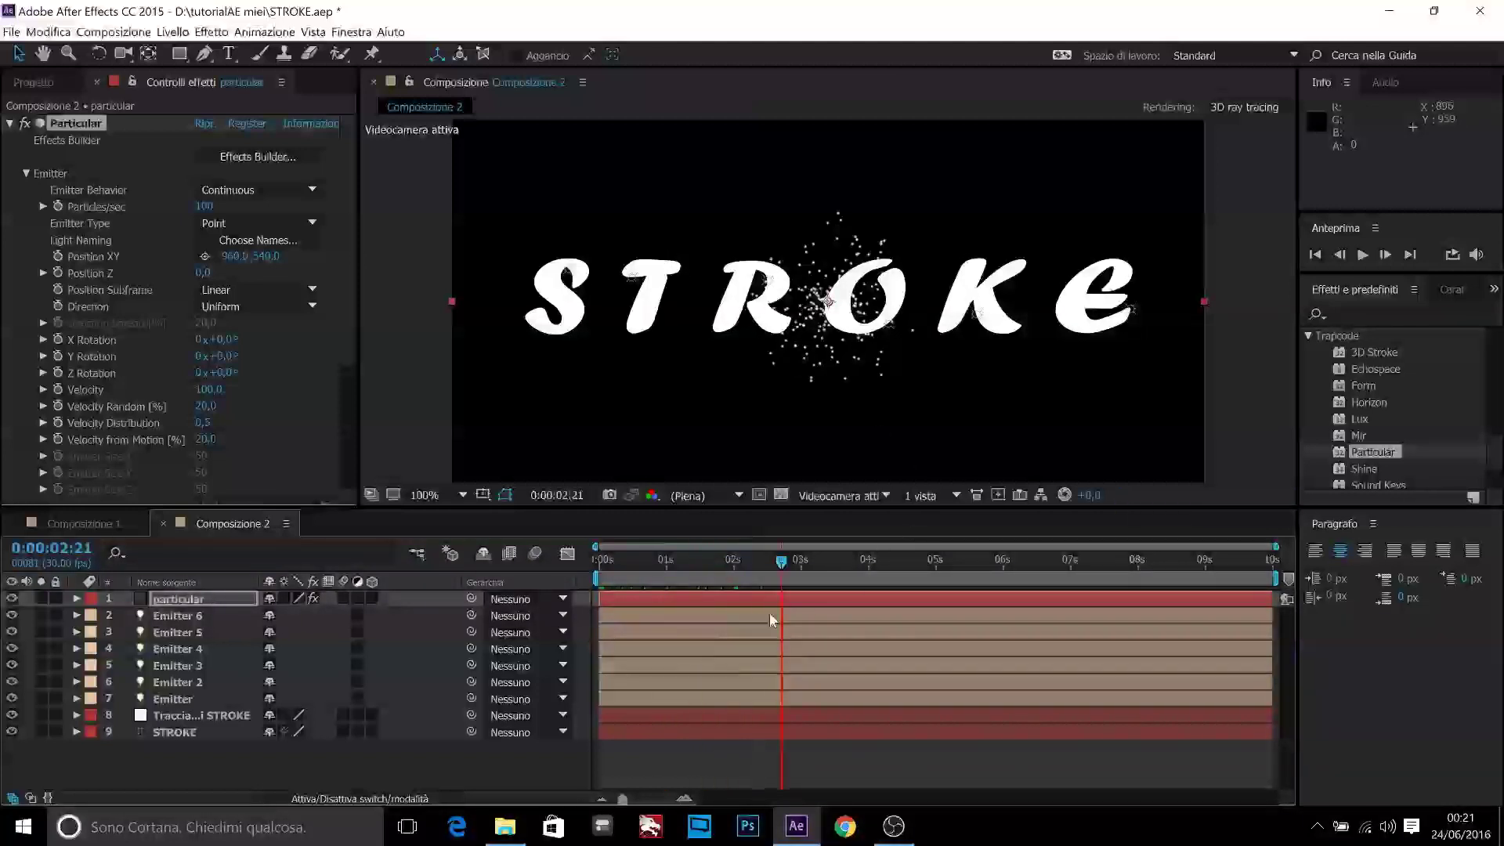
pyautogui.moveTo(782, 566); pyautogui.dragTo(783, 574)
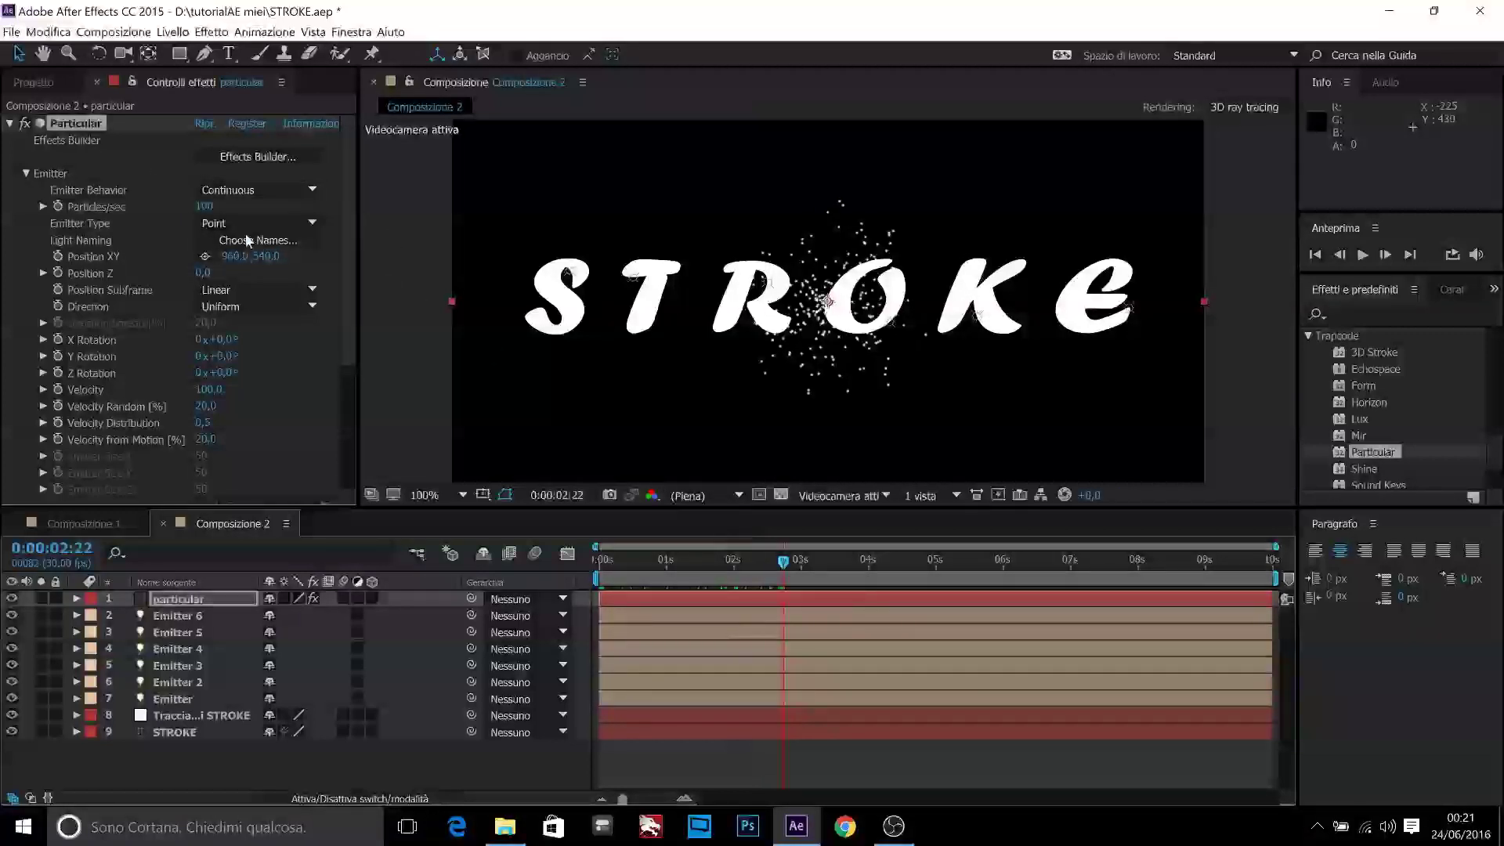
pyautogui.click(54, 173)
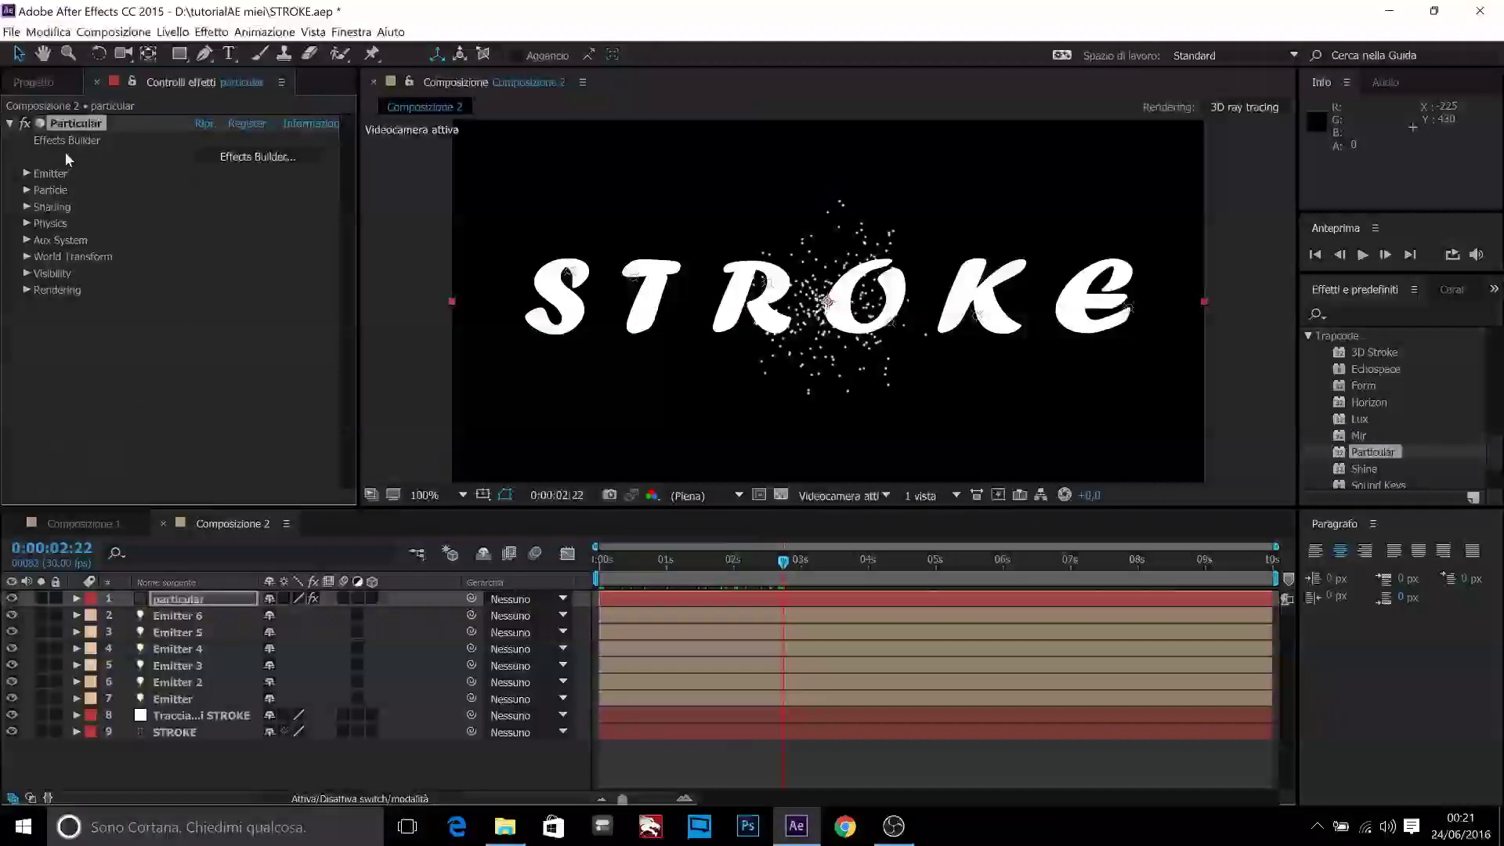
pyautogui.click(25, 173)
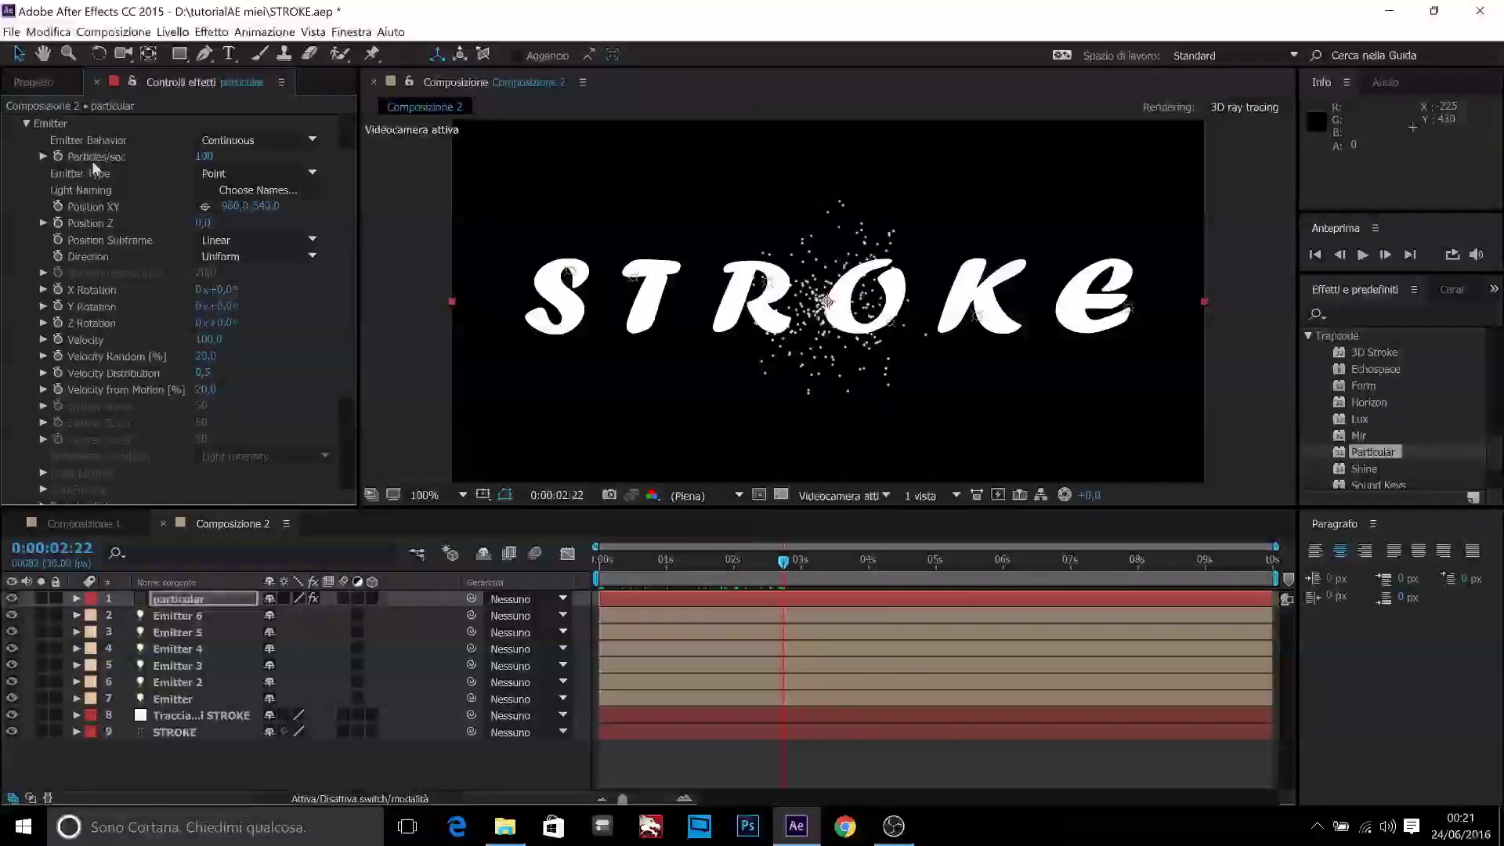
pyautogui.click(202, 156)
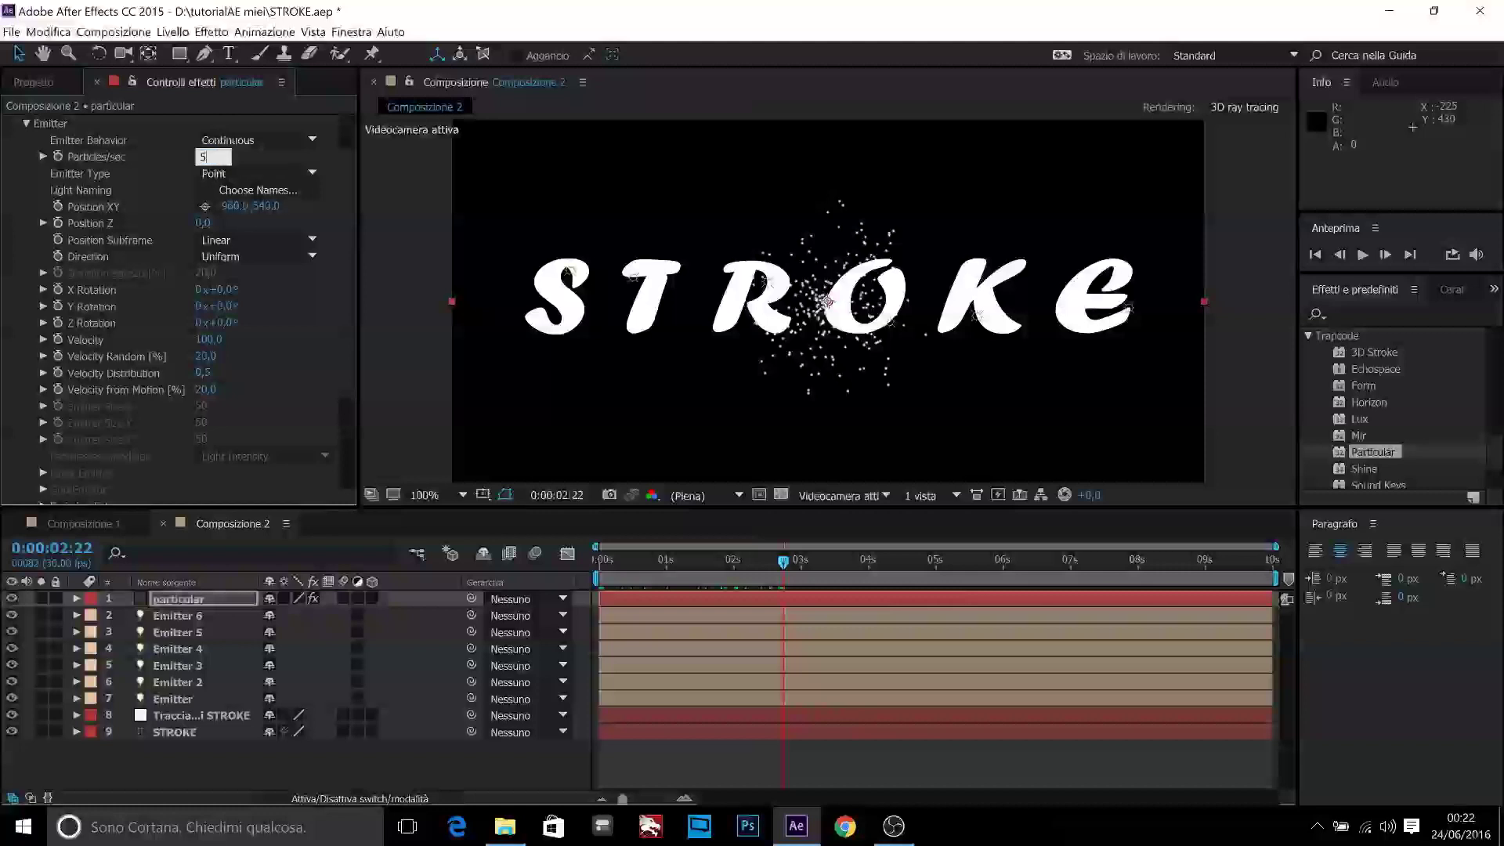
pyautogui.write('500')
pyautogui.click(234, 173)
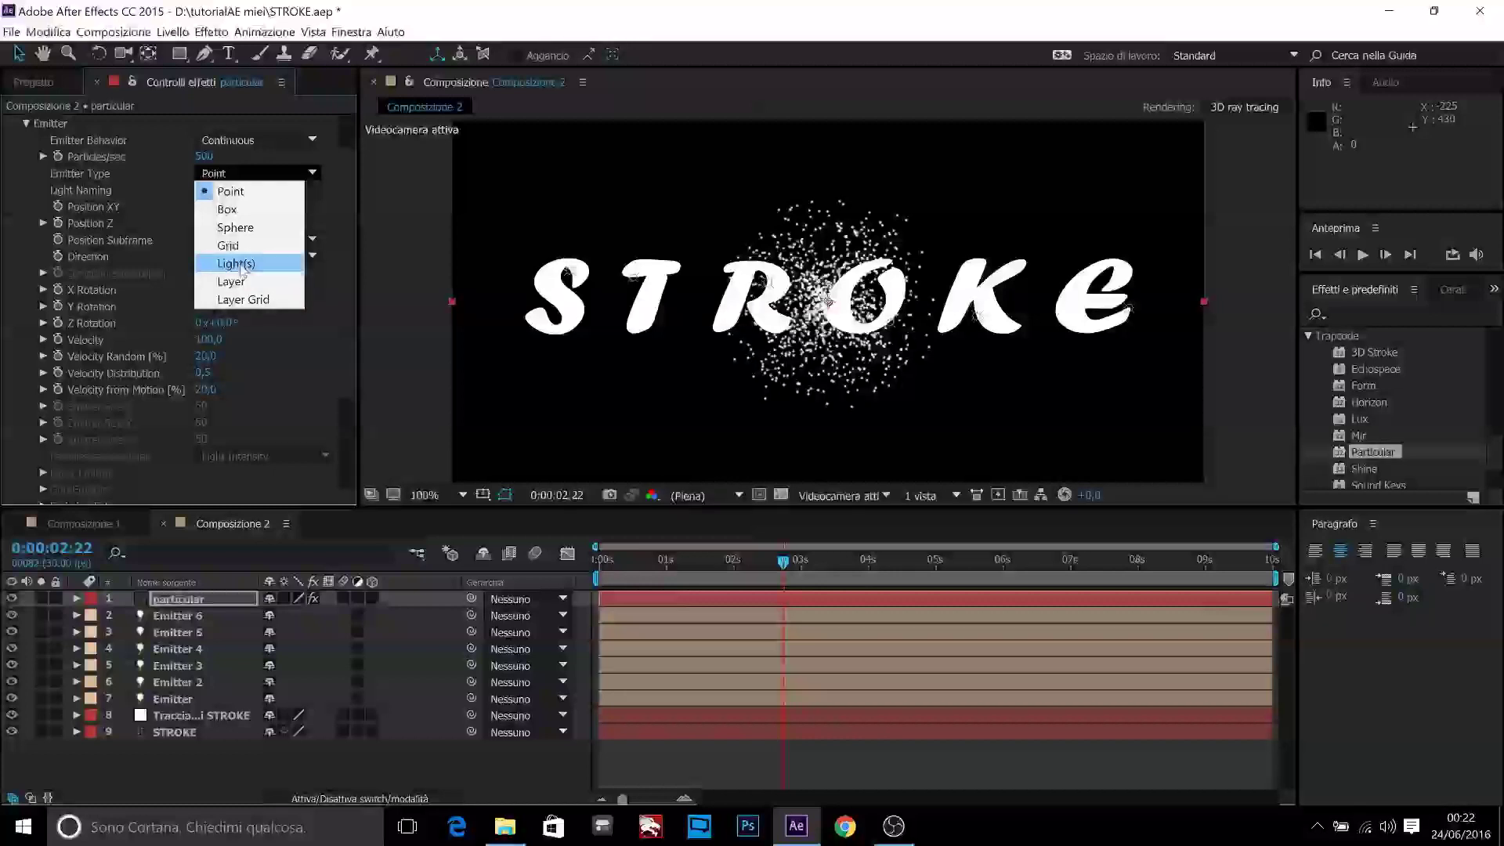
# Step: Make Particular emit from the lights and set all Velocity values to 0
pyautogui.click(238, 263)
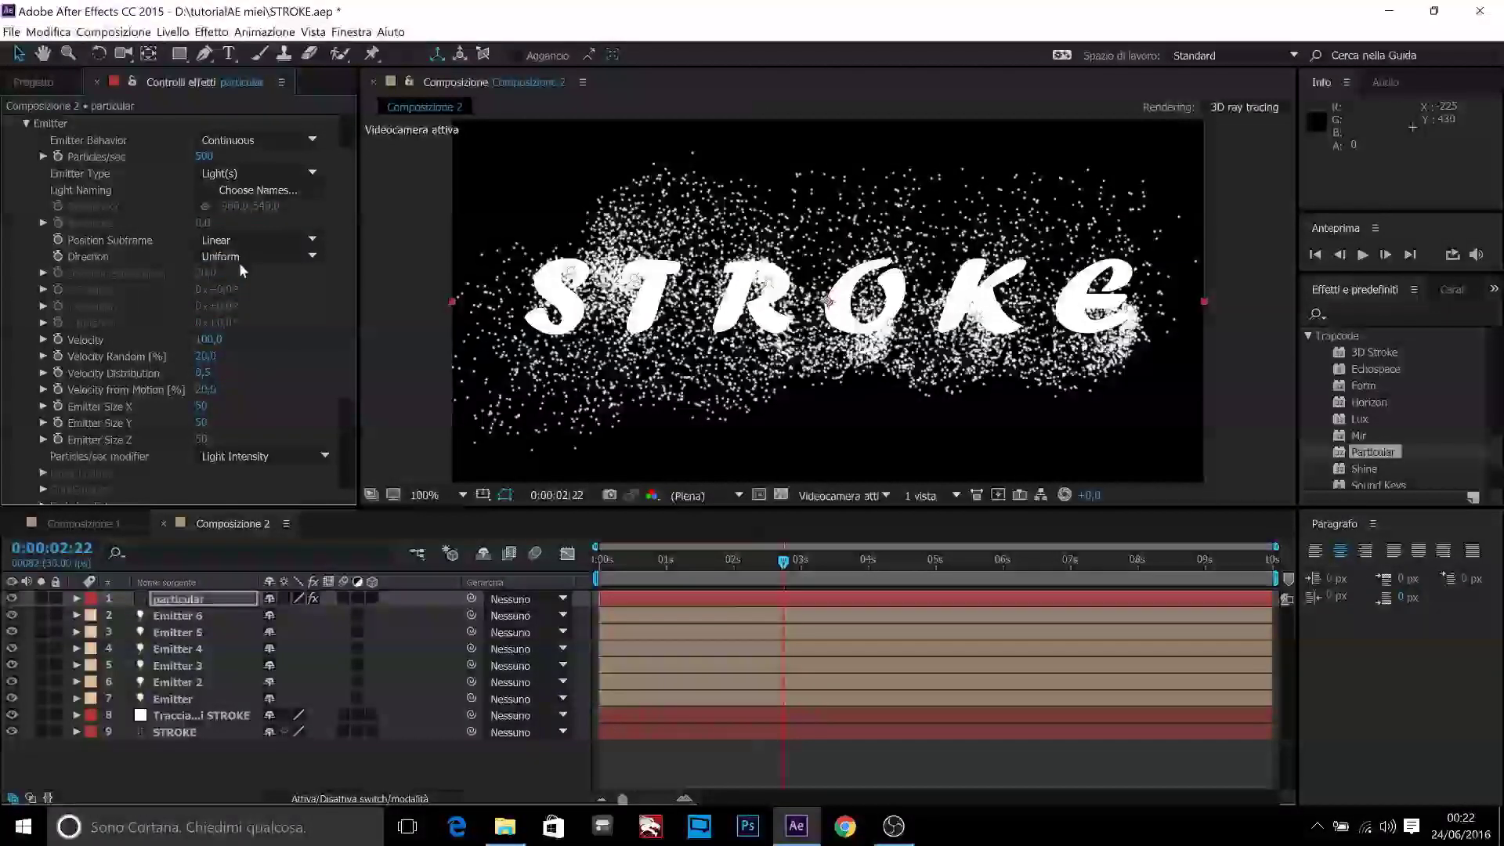
pyautogui.moveTo(782, 561)
pyautogui.mouseDown()
pyautogui.moveTo(764, 560)
pyautogui.moveTo(854, 577)
pyautogui.mouseUp()
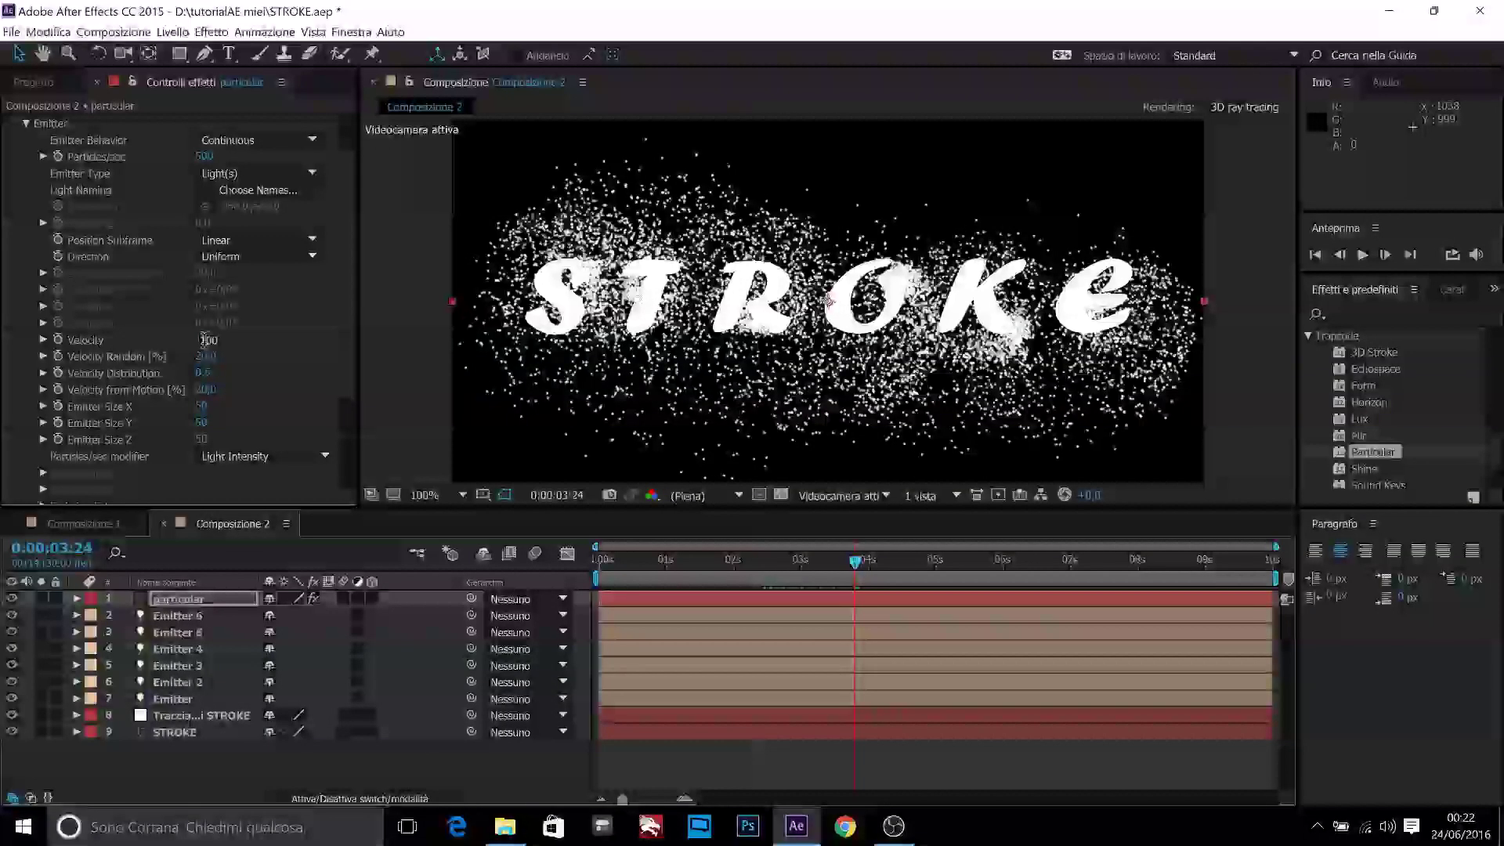
pyautogui.click(207, 342)
pyautogui.write('0')
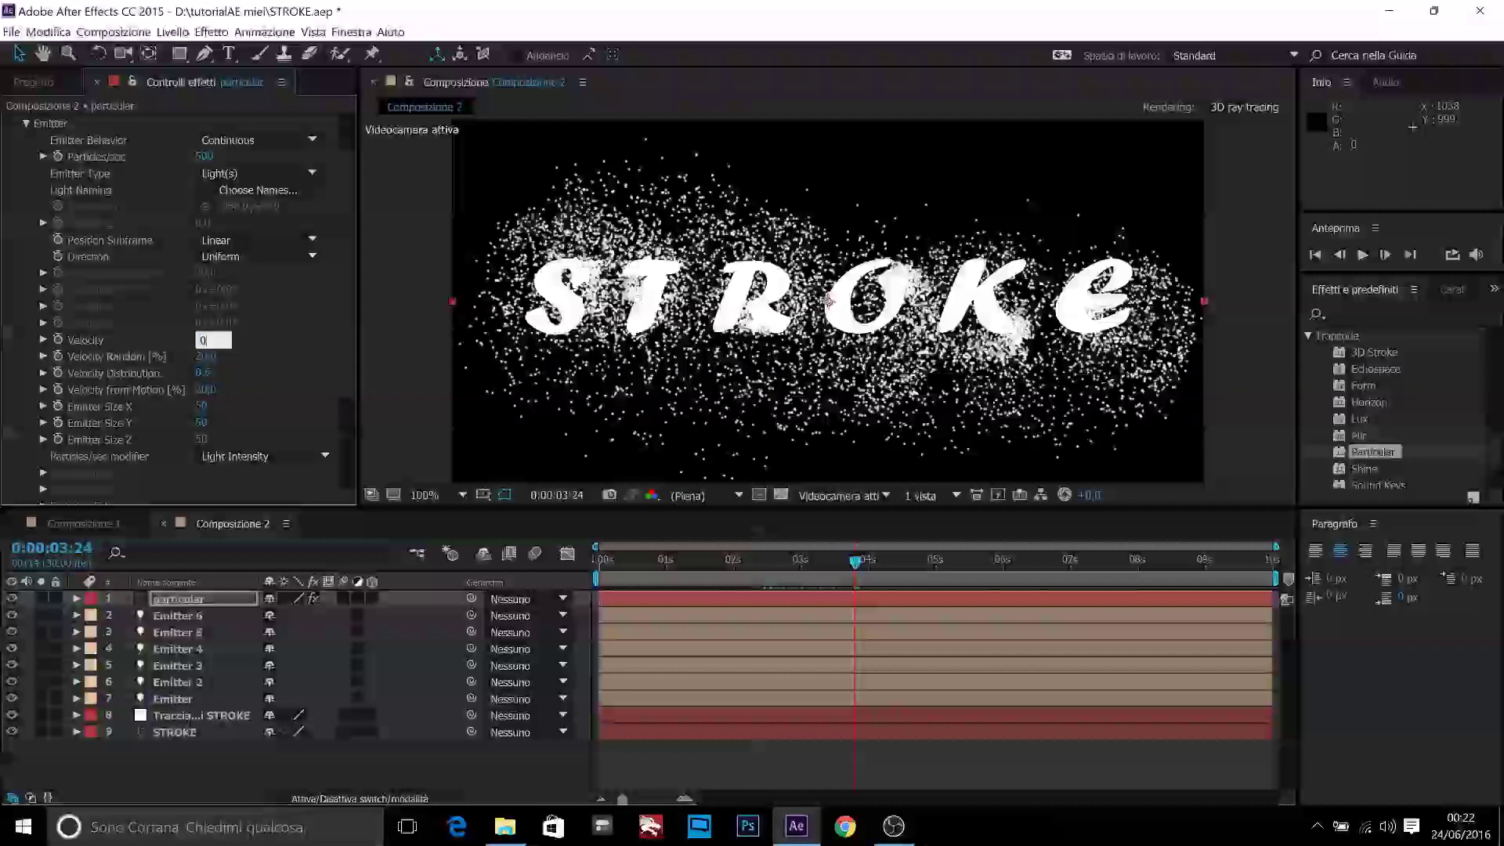
pyautogui.press('Return')
pyautogui.click(210, 356)
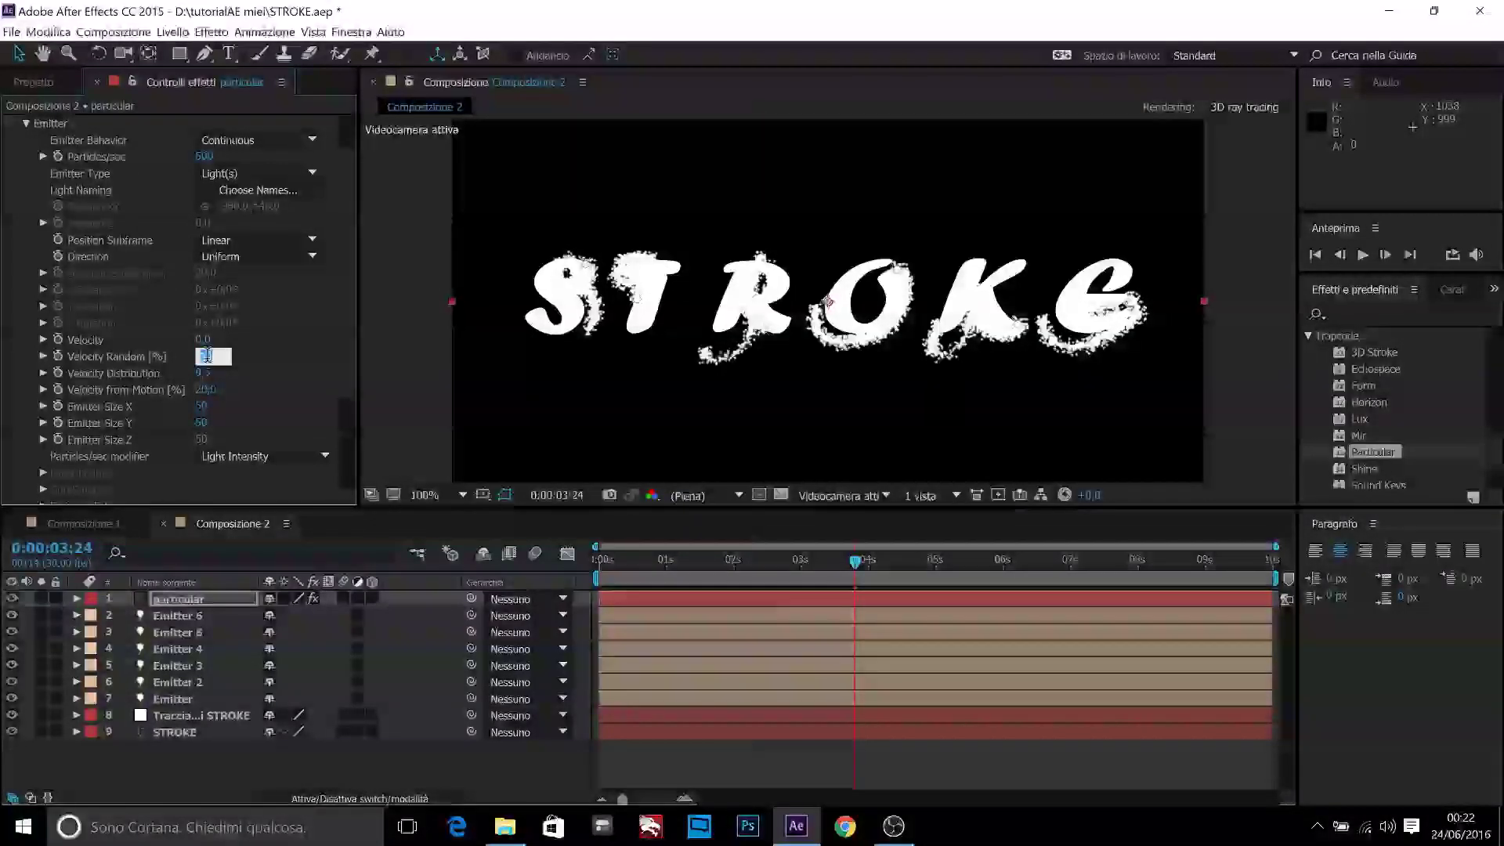
pyautogui.write('0')
pyautogui.click(205, 373)
pyautogui.write('0')
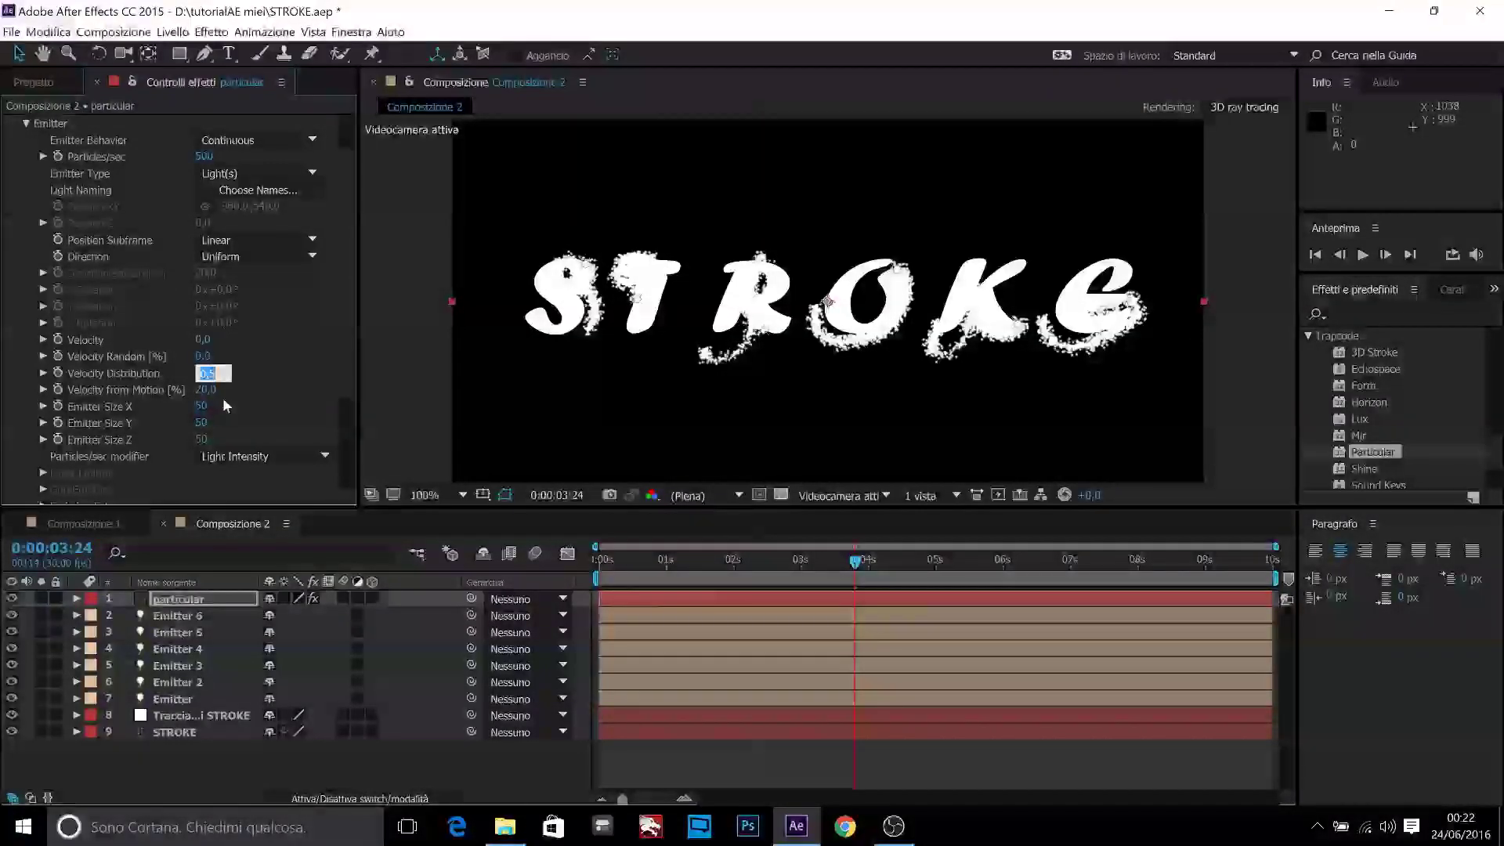
pyautogui.click(206, 390)
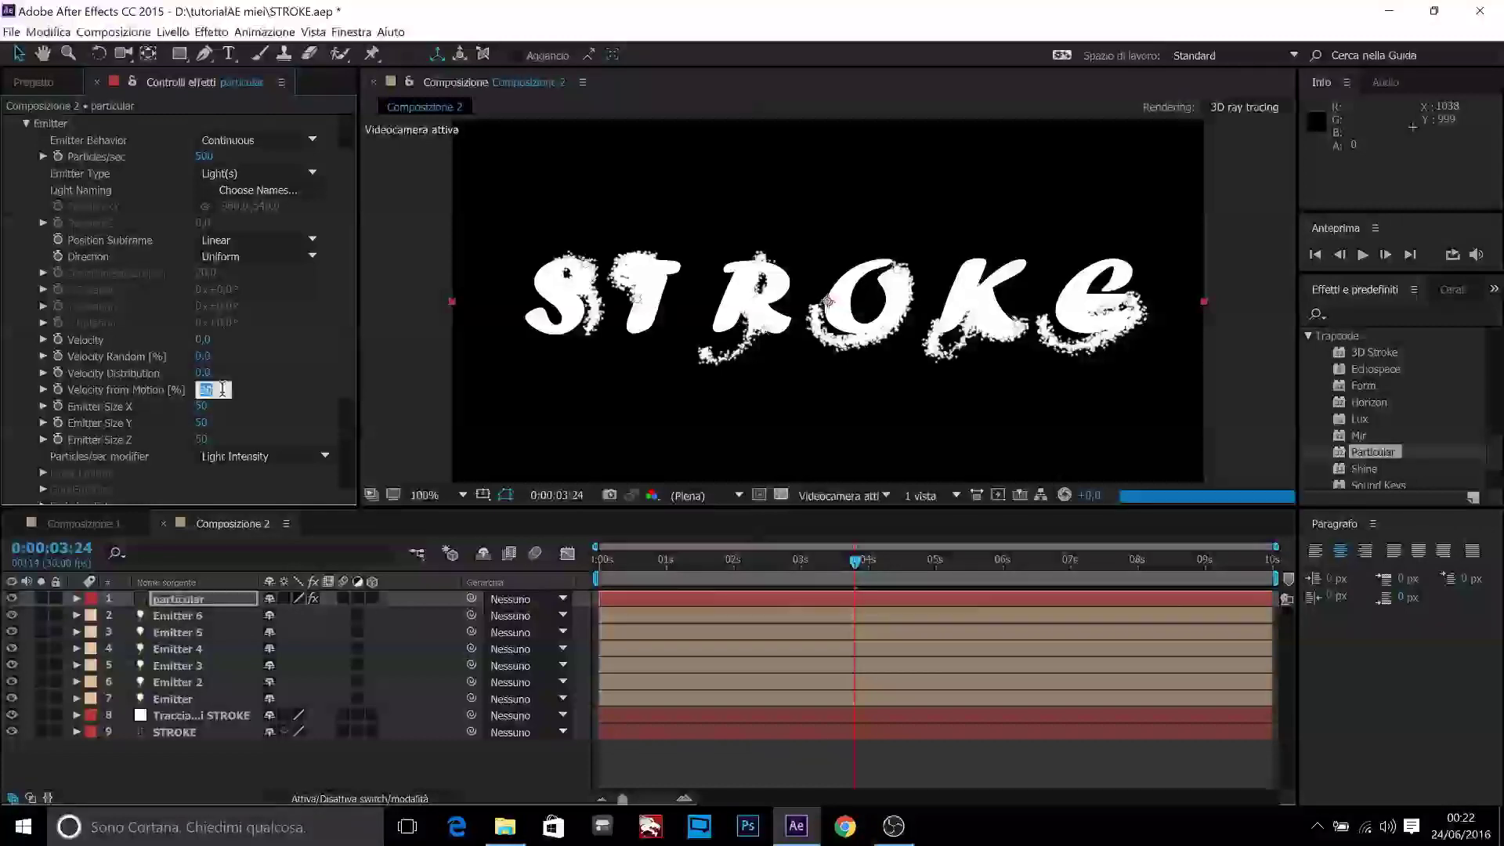
pyautogui.write('0')
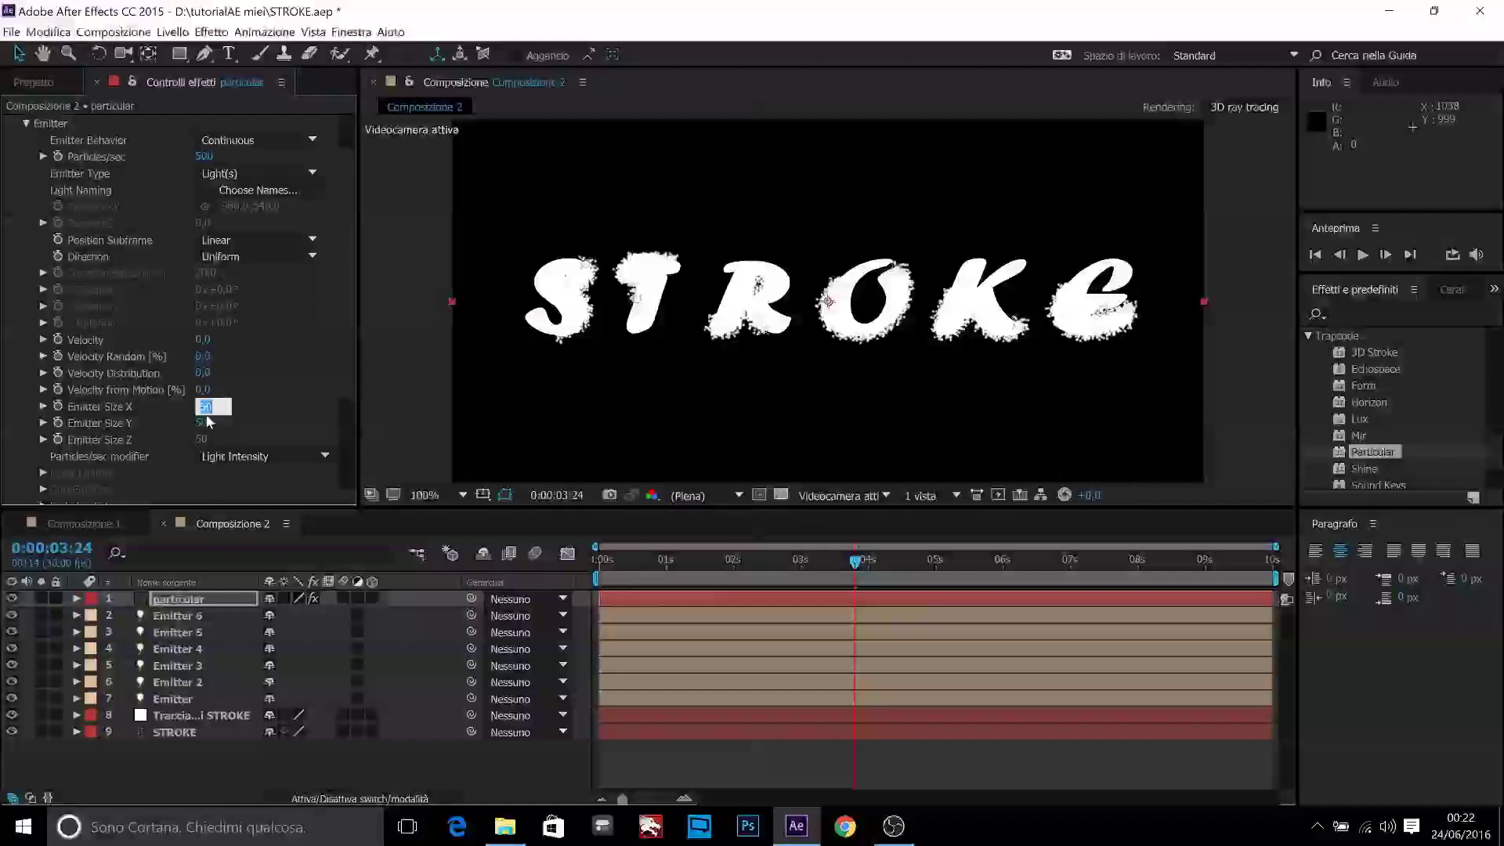
# Step: Set Emitter Size X, Y and Z to 0
pyautogui.write('0')
pyautogui.press('Tab')
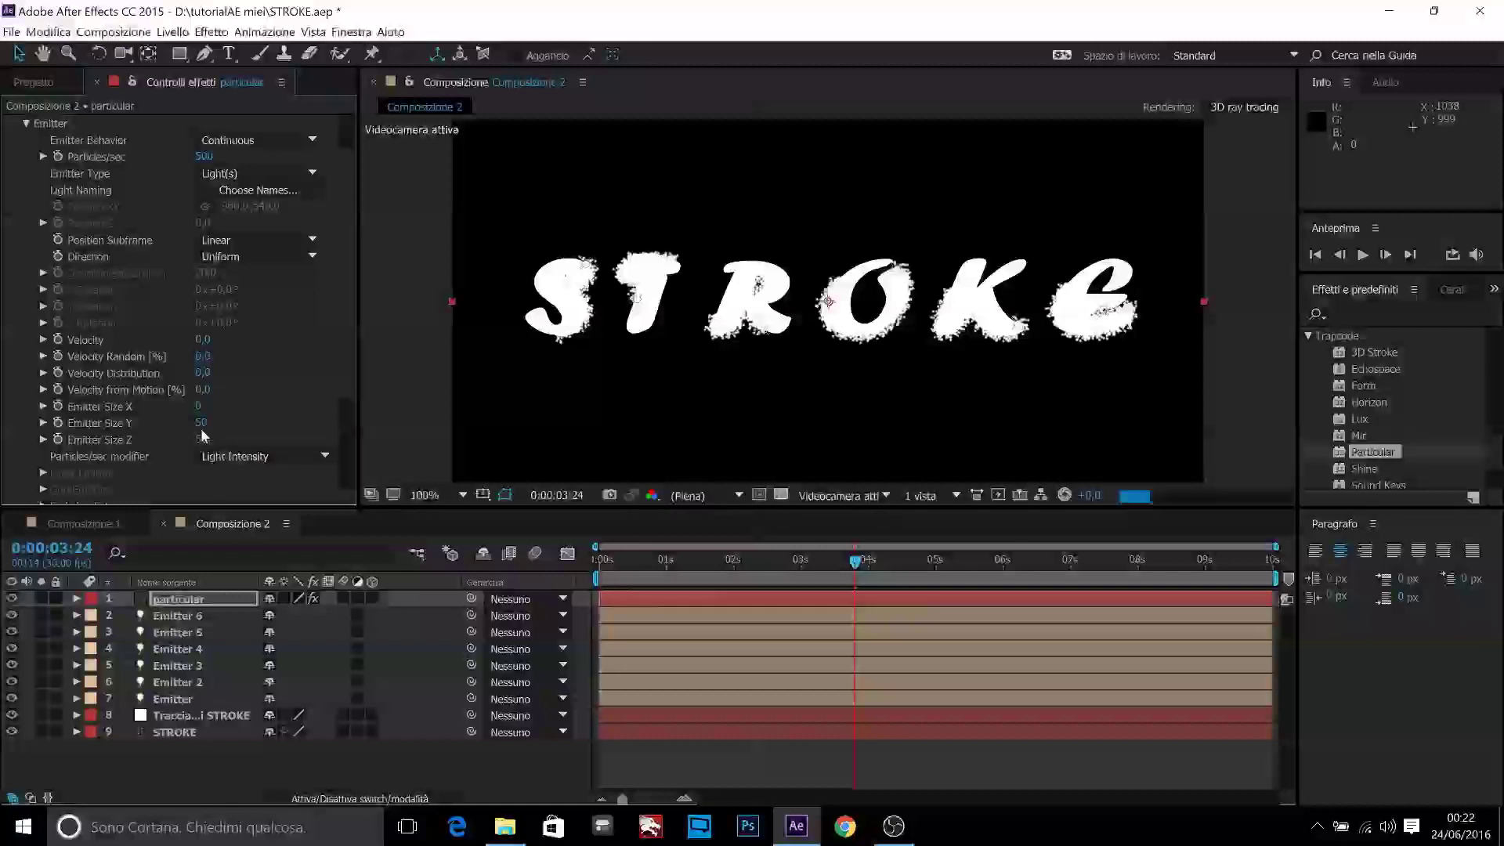
pyautogui.write('0')
pyautogui.press('Tab')
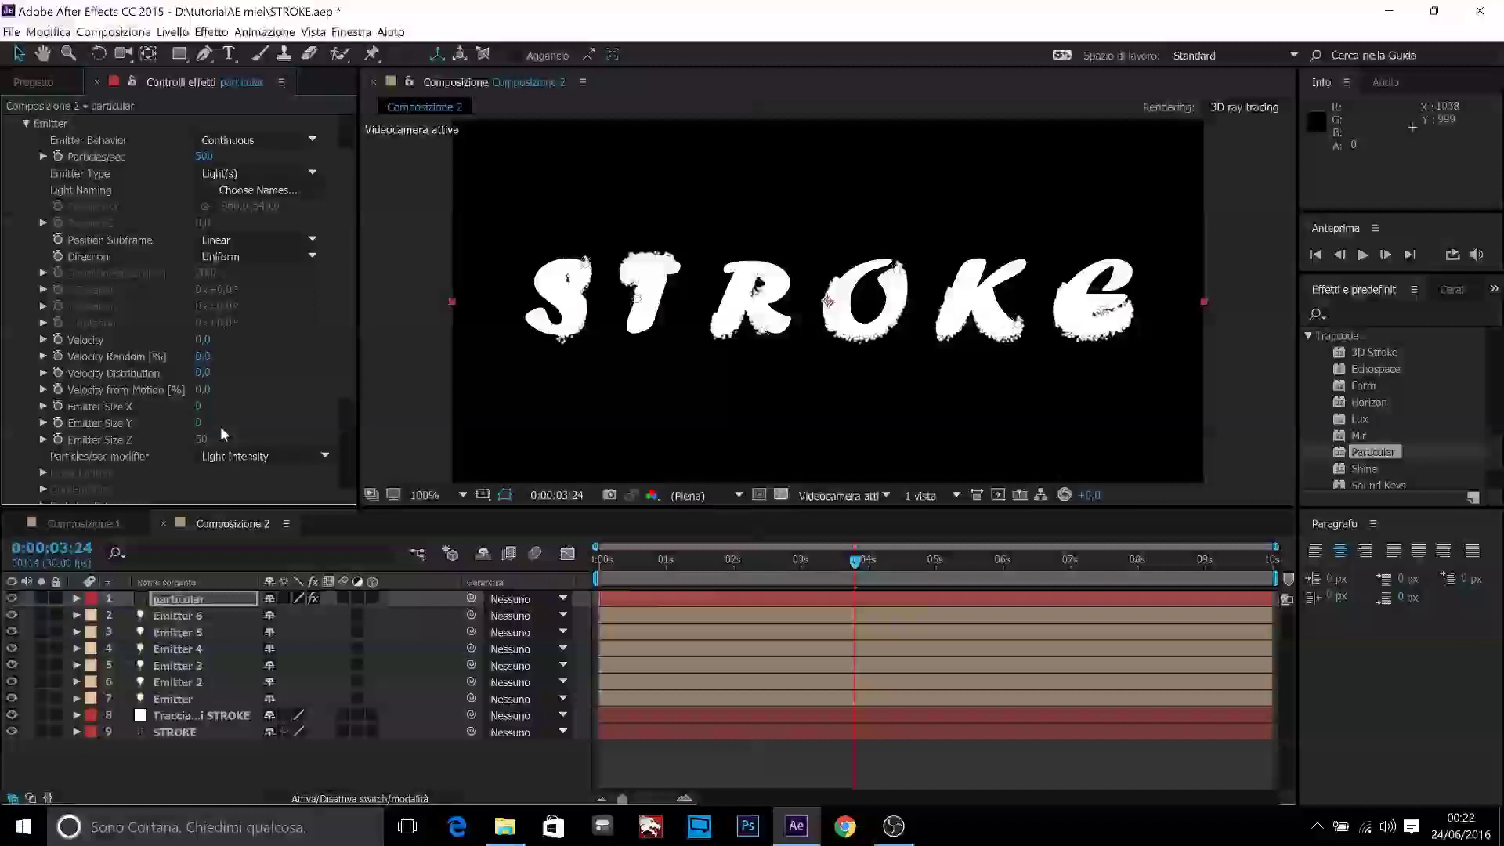
pyautogui.write('0')
pyautogui.press('Return')
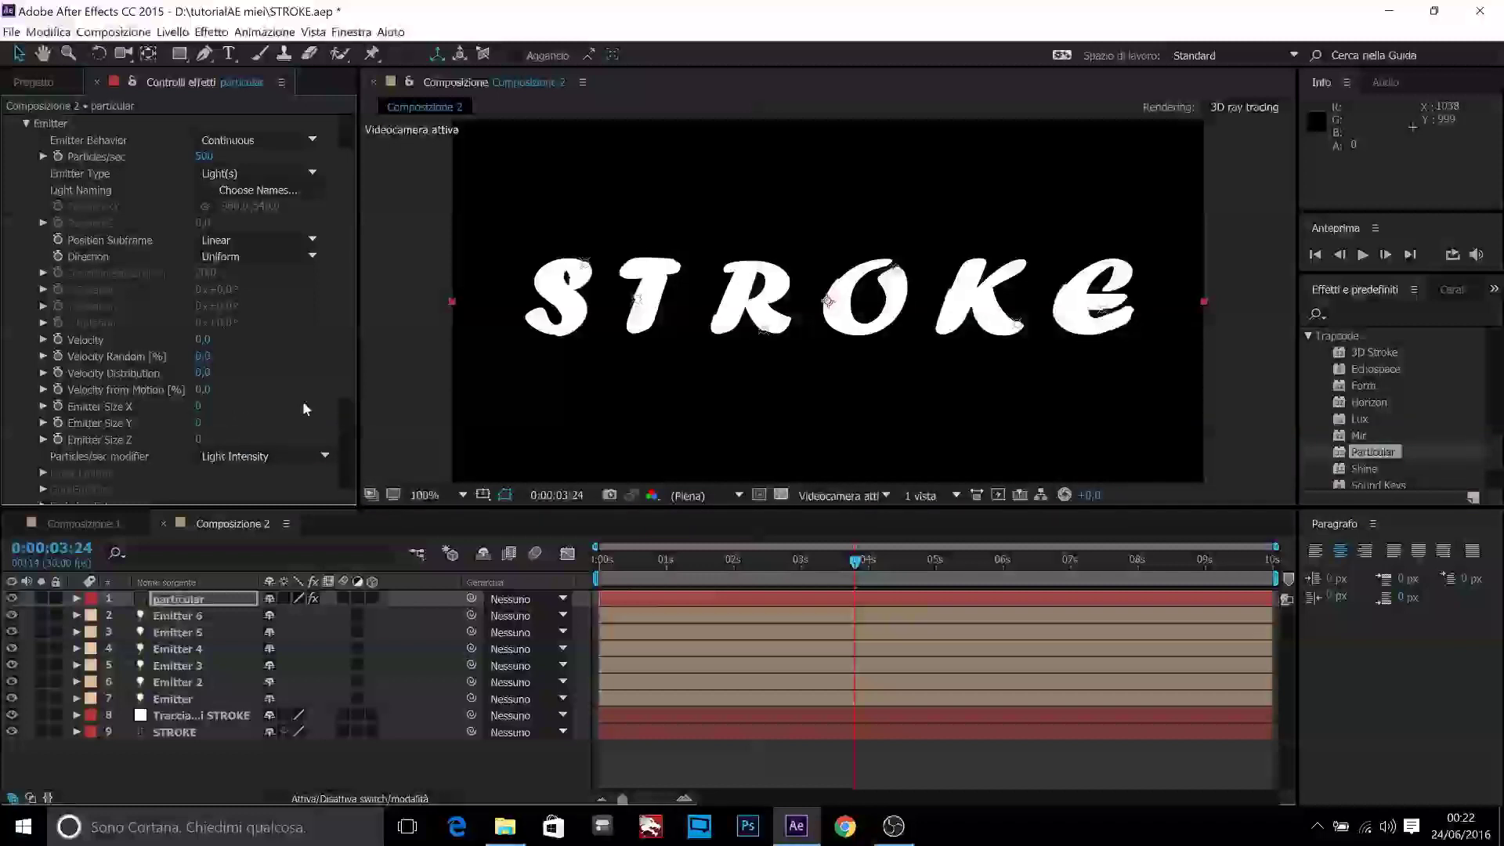
# Step: Hide the traced outline and solid STROKE text layers, then scrub to check the trails
pyautogui.click(11, 715)
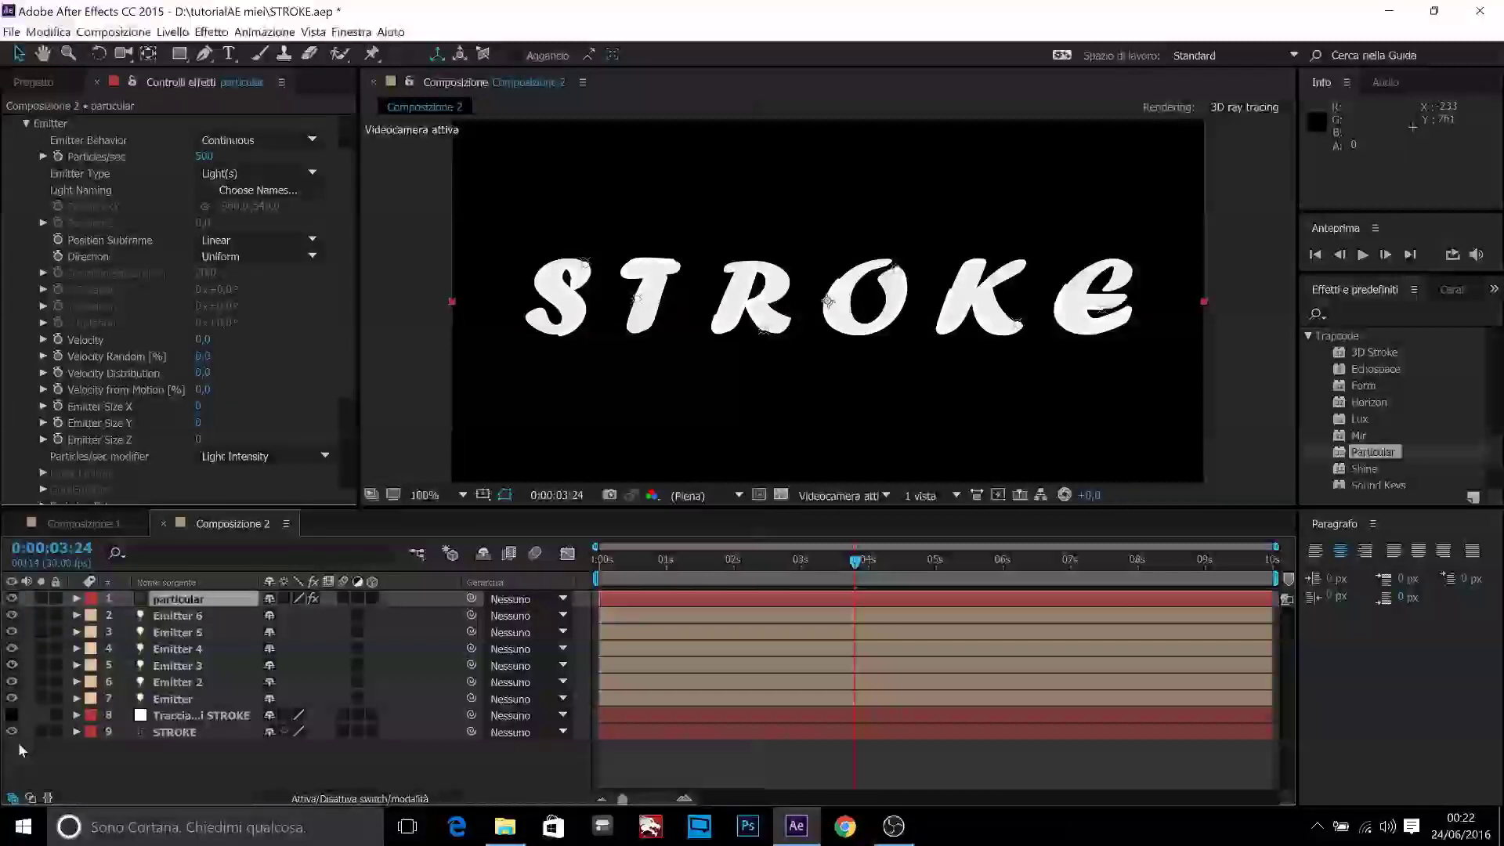
pyautogui.click(12, 732)
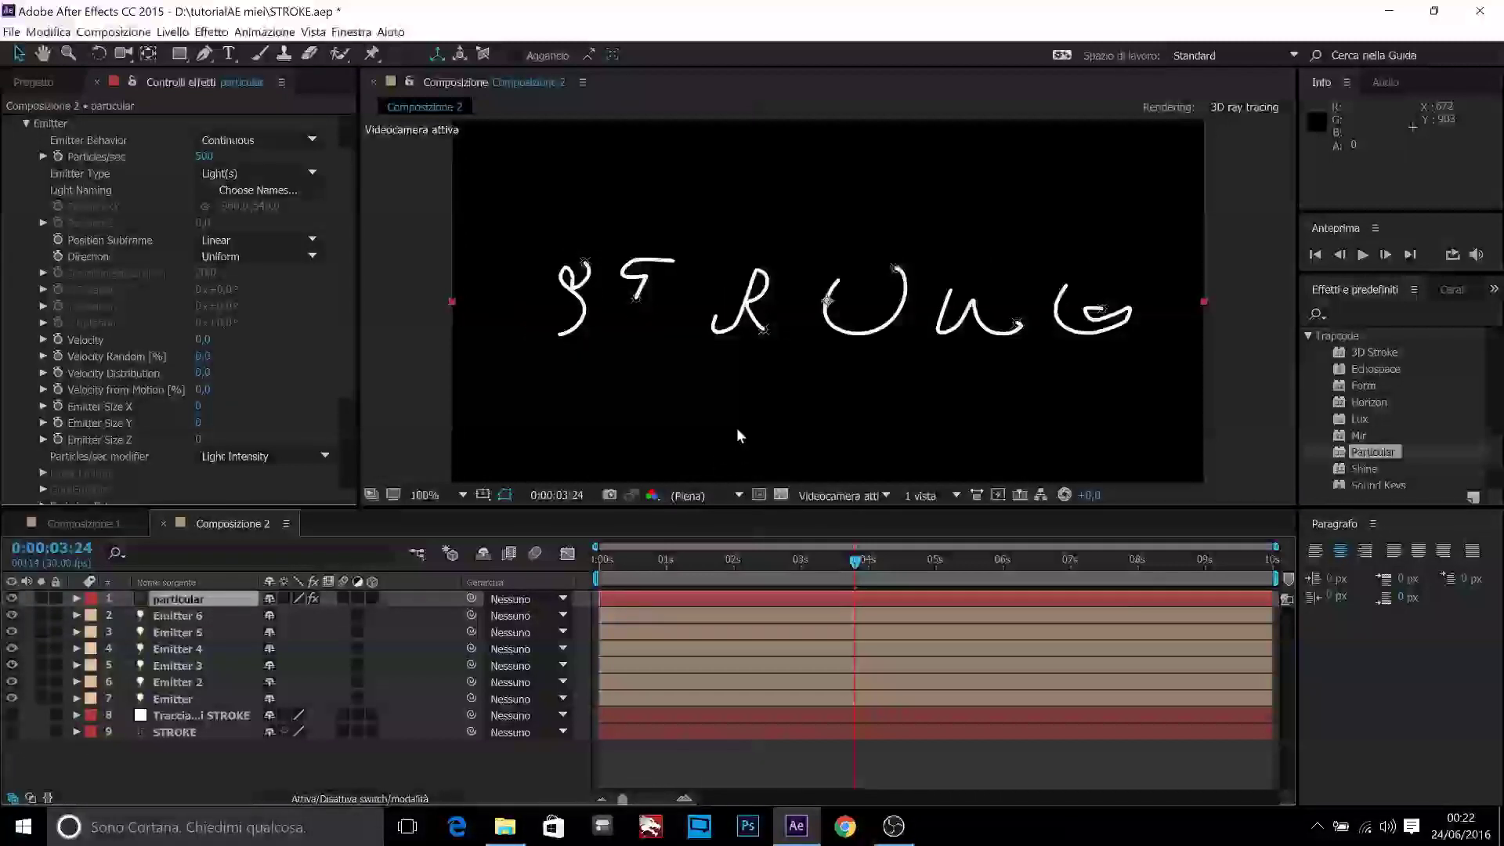
pyautogui.moveTo(854, 561); pyautogui.dragTo(816, 560)
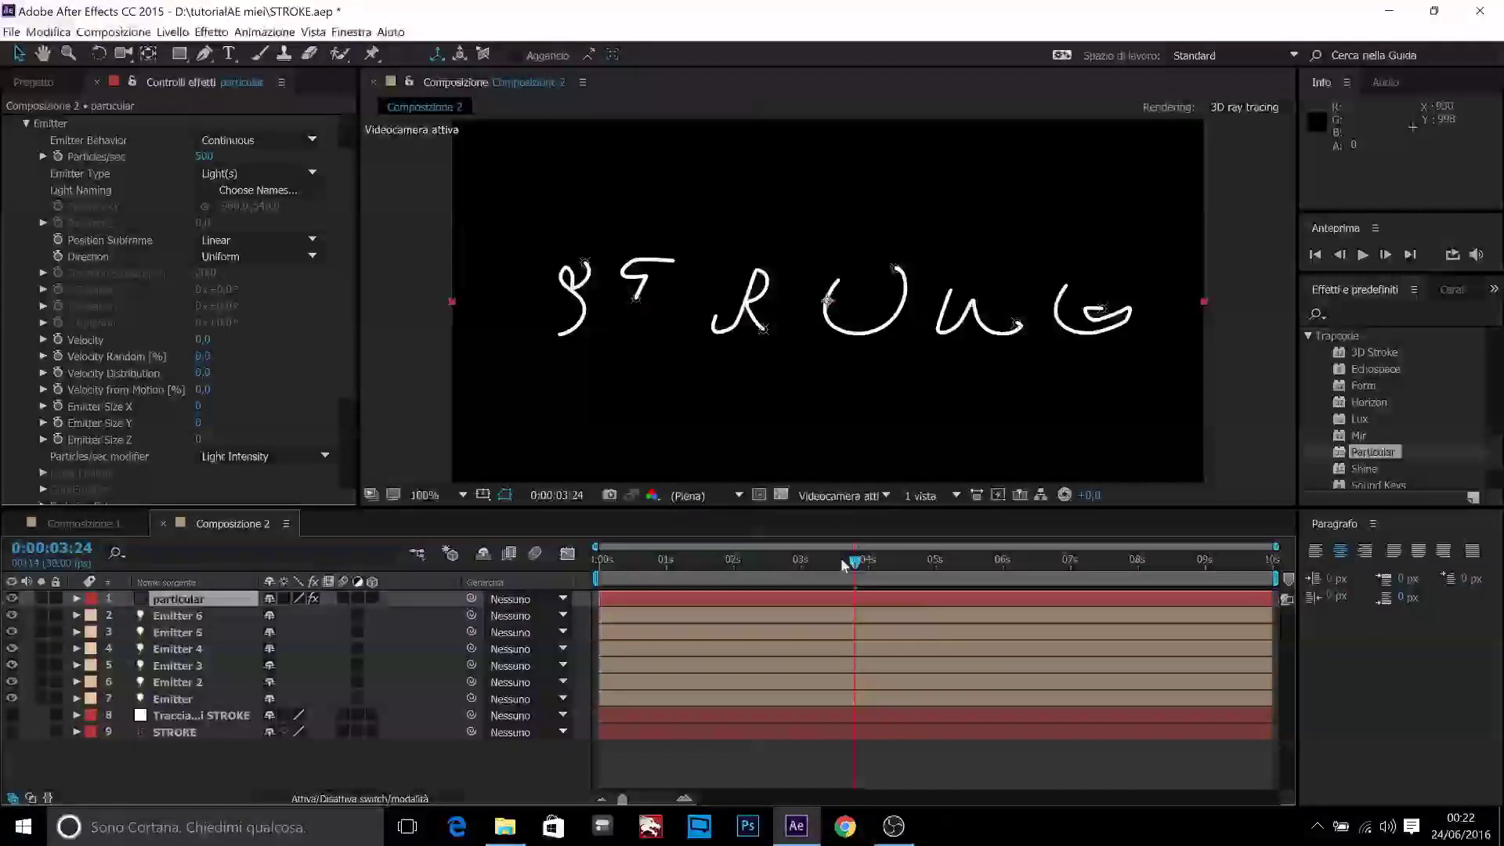
pyautogui.click(859, 570)
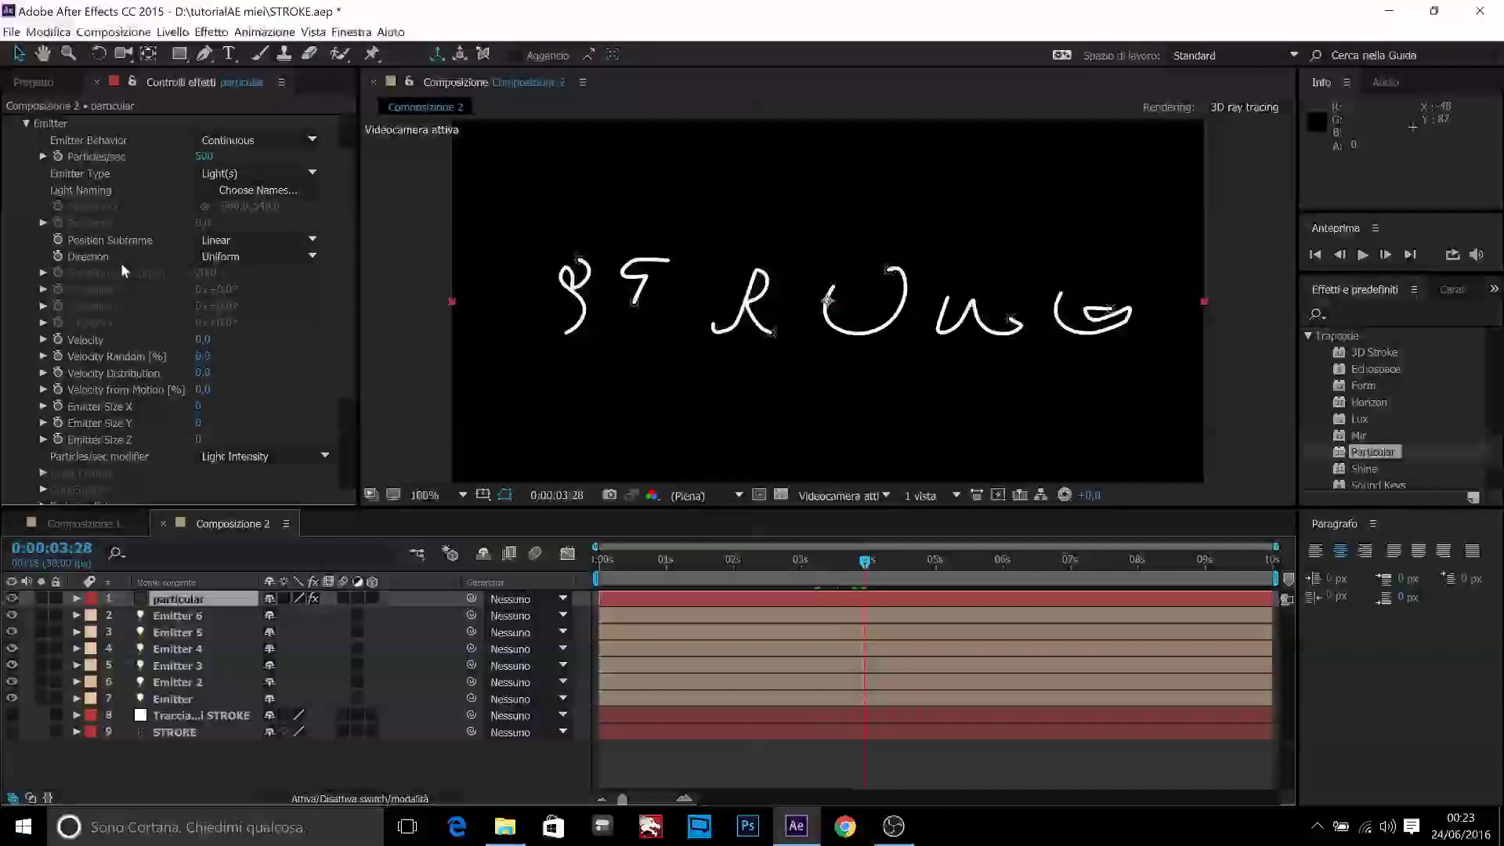
# Step: Set Particular's Position Subframe to 10x Linear and collapse the Emitter group
pyautogui.click(266, 244)
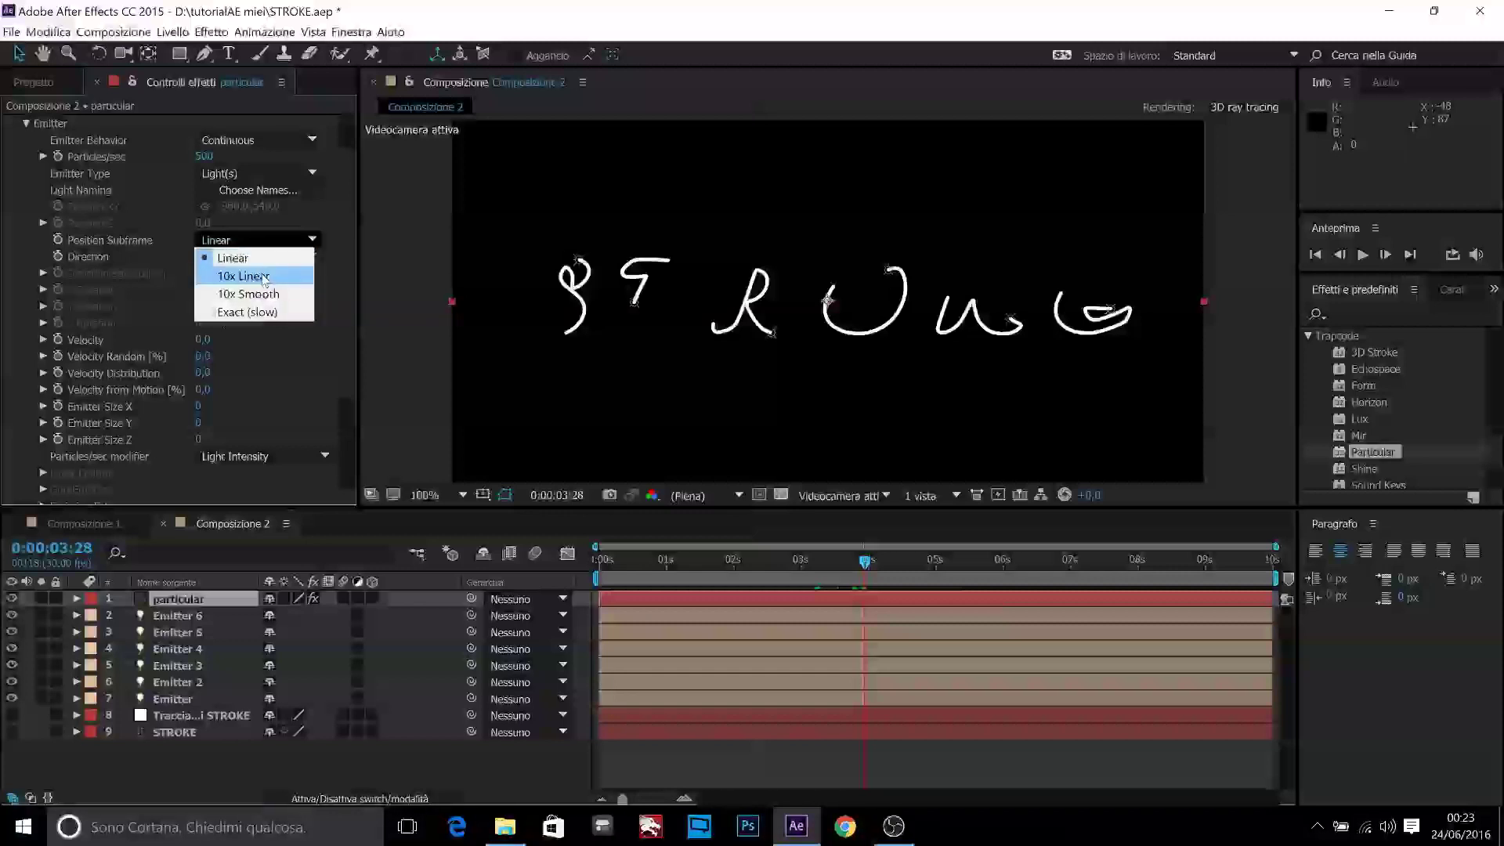
pyautogui.click(265, 277)
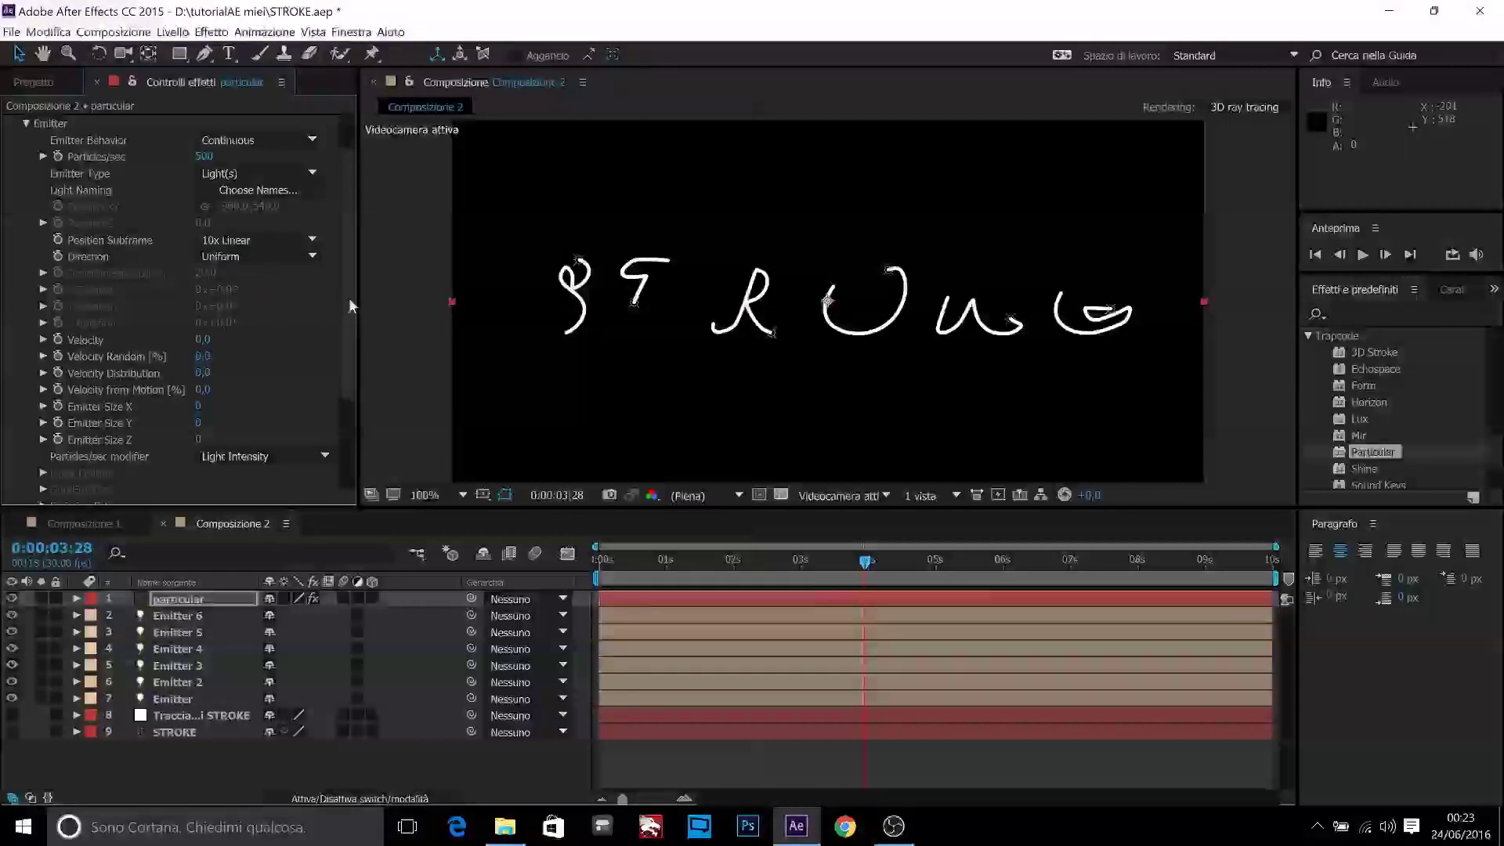
pyautogui.scroll(2, 242, 247)
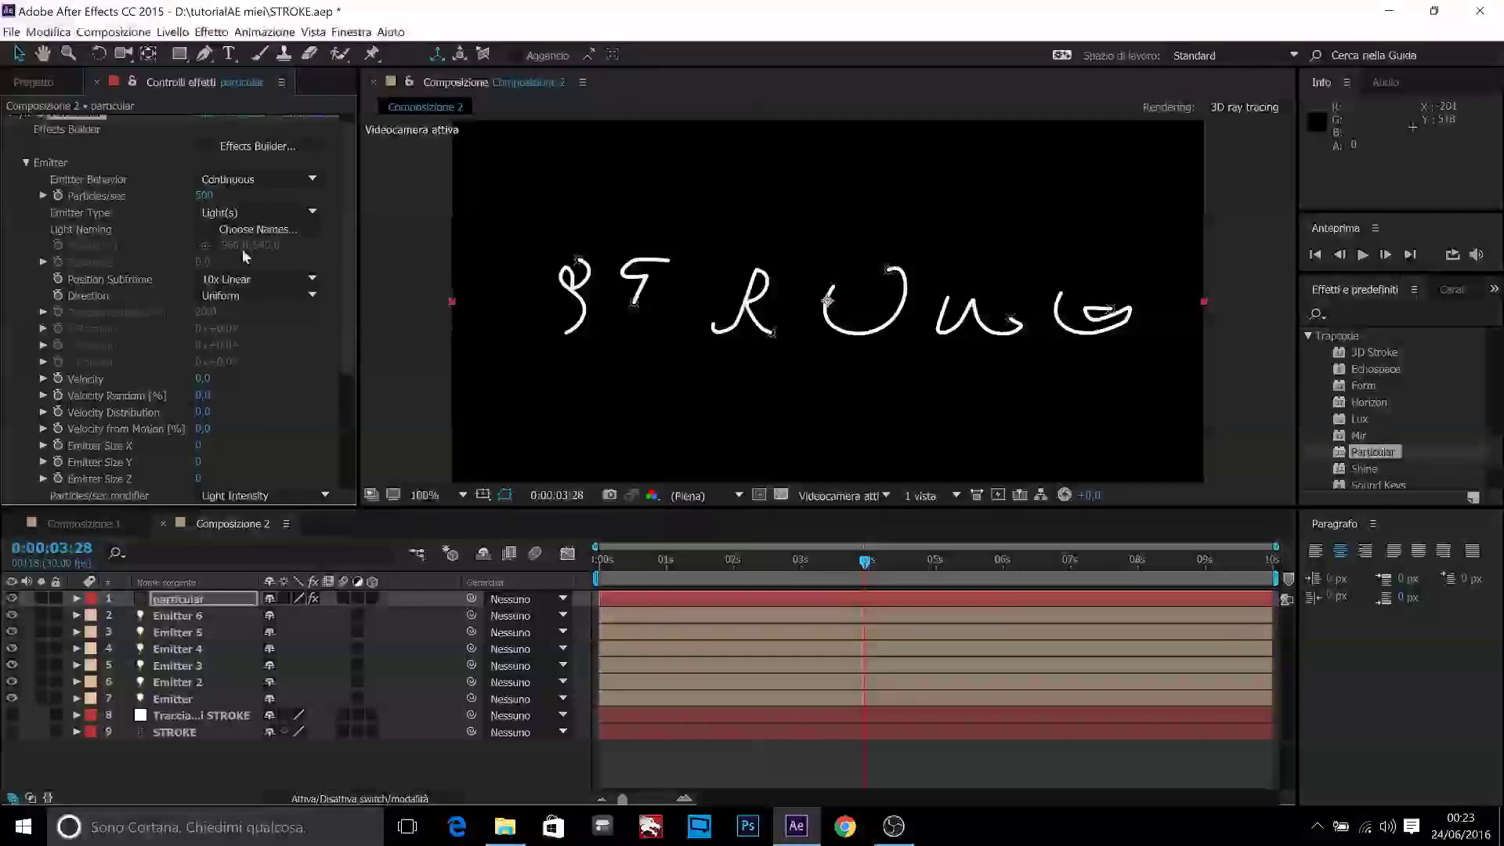
pyautogui.click(26, 162)
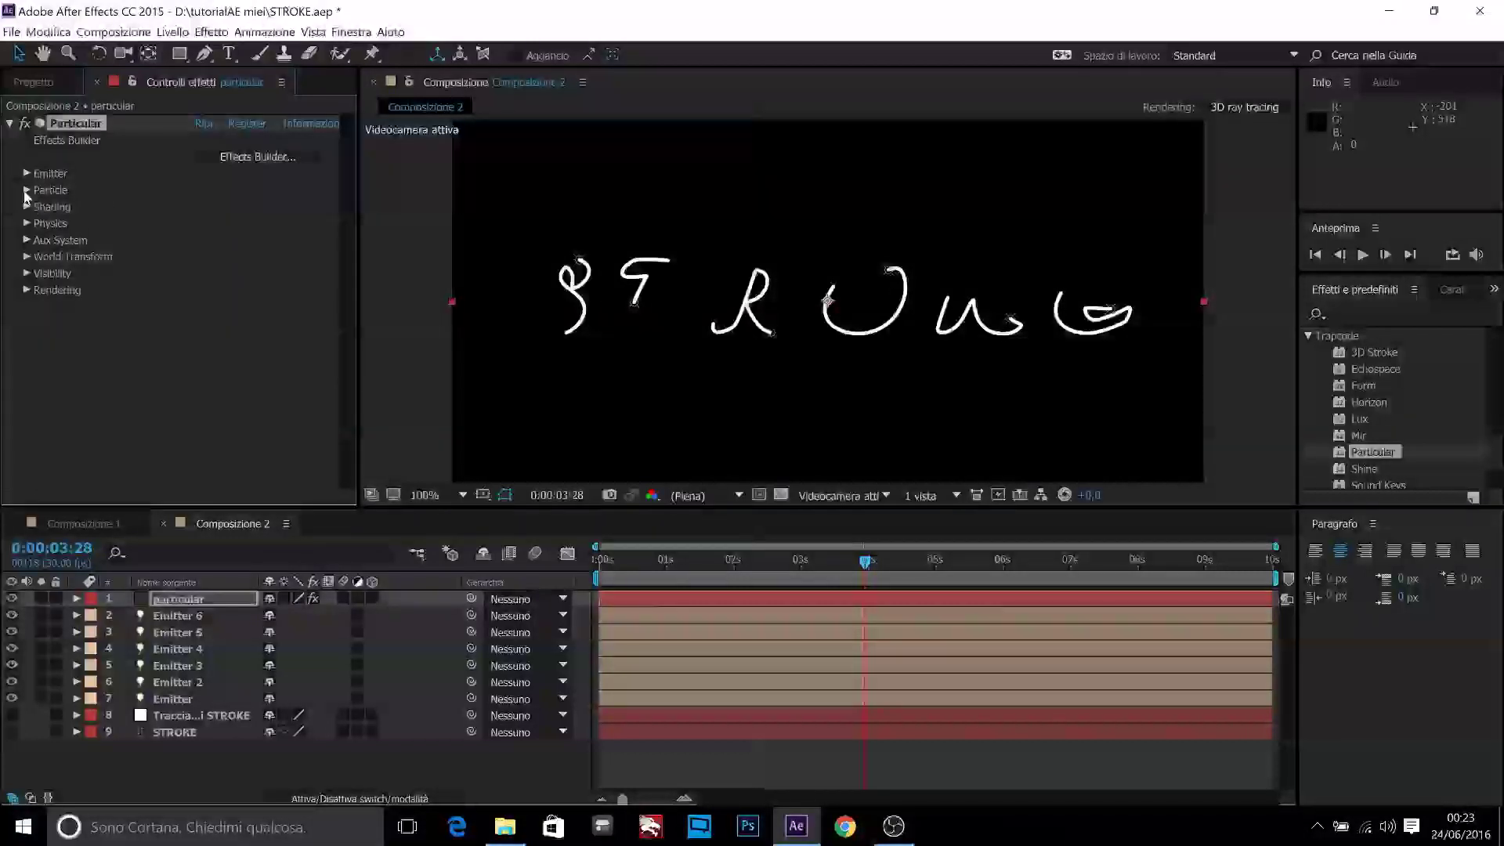
# Step: Set particle Life to 1.5 s and Size to 2, checking at 200% zoom around 3:29
pyautogui.click(27, 190)
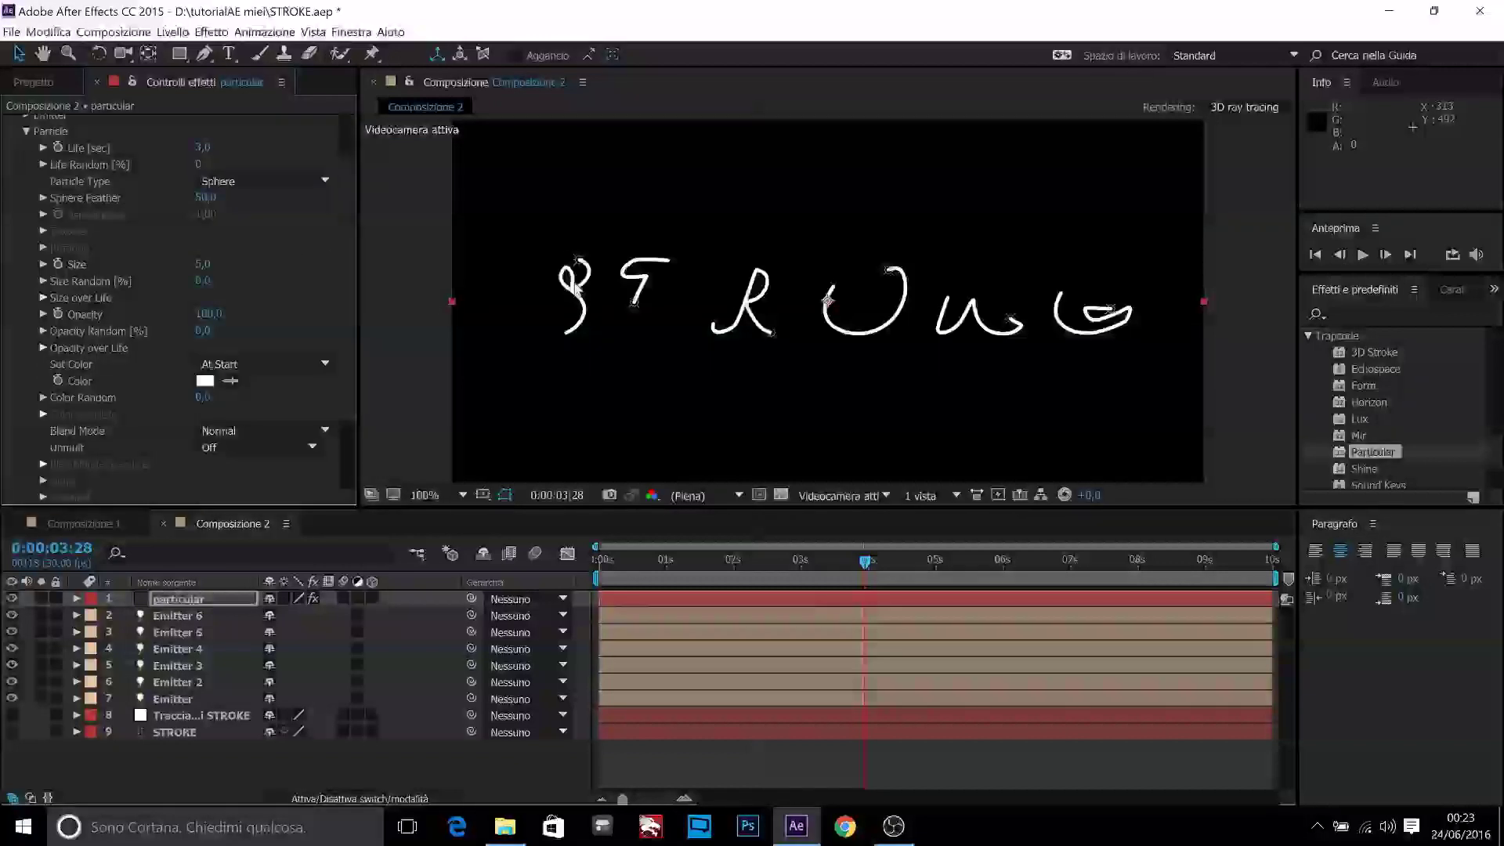
pyautogui.press('.')
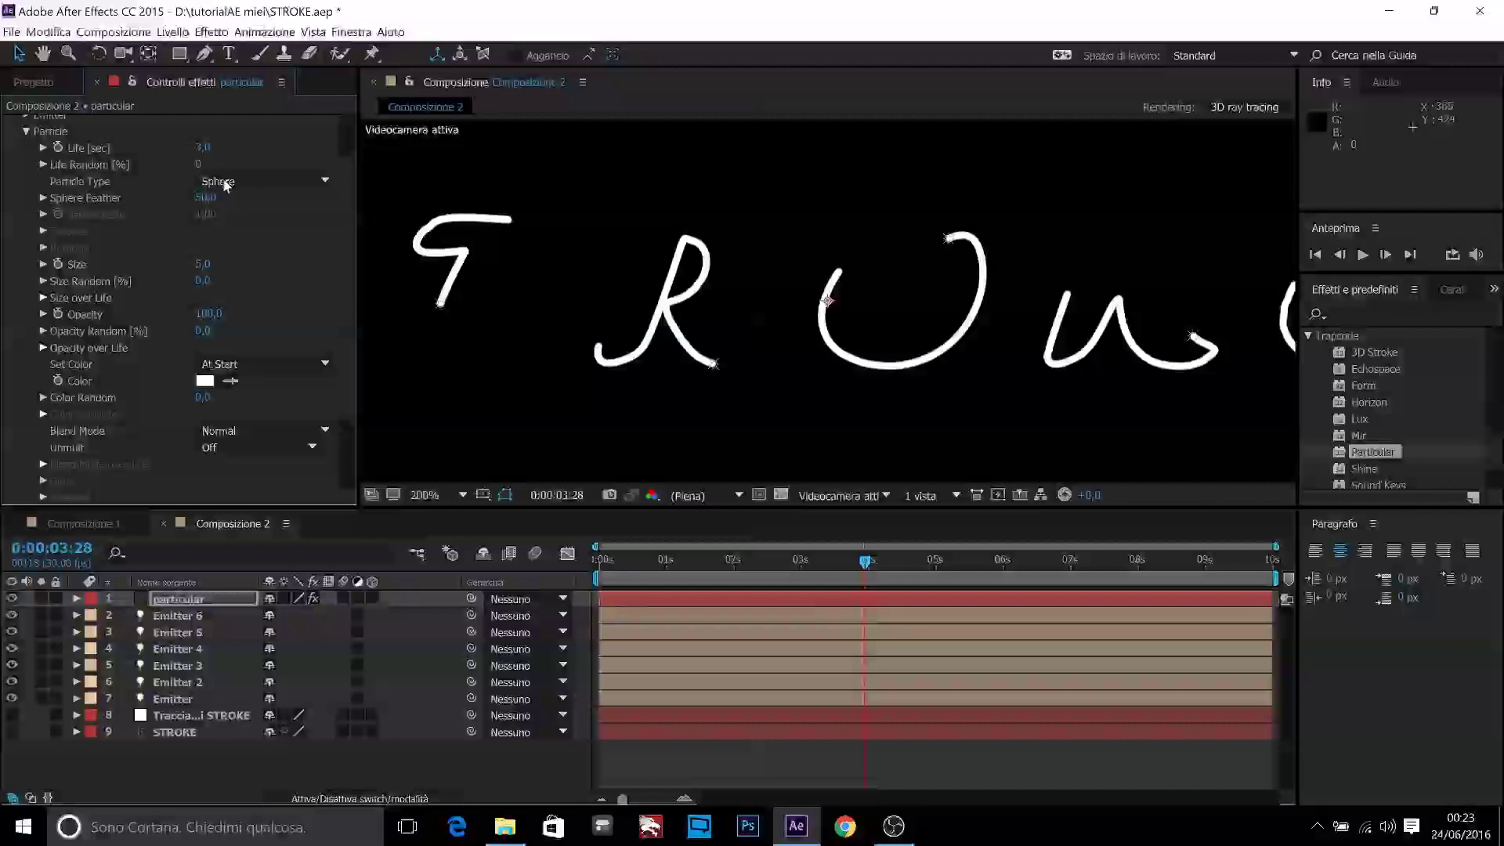
pyautogui.click(207, 149)
pyautogui.write('1,5')
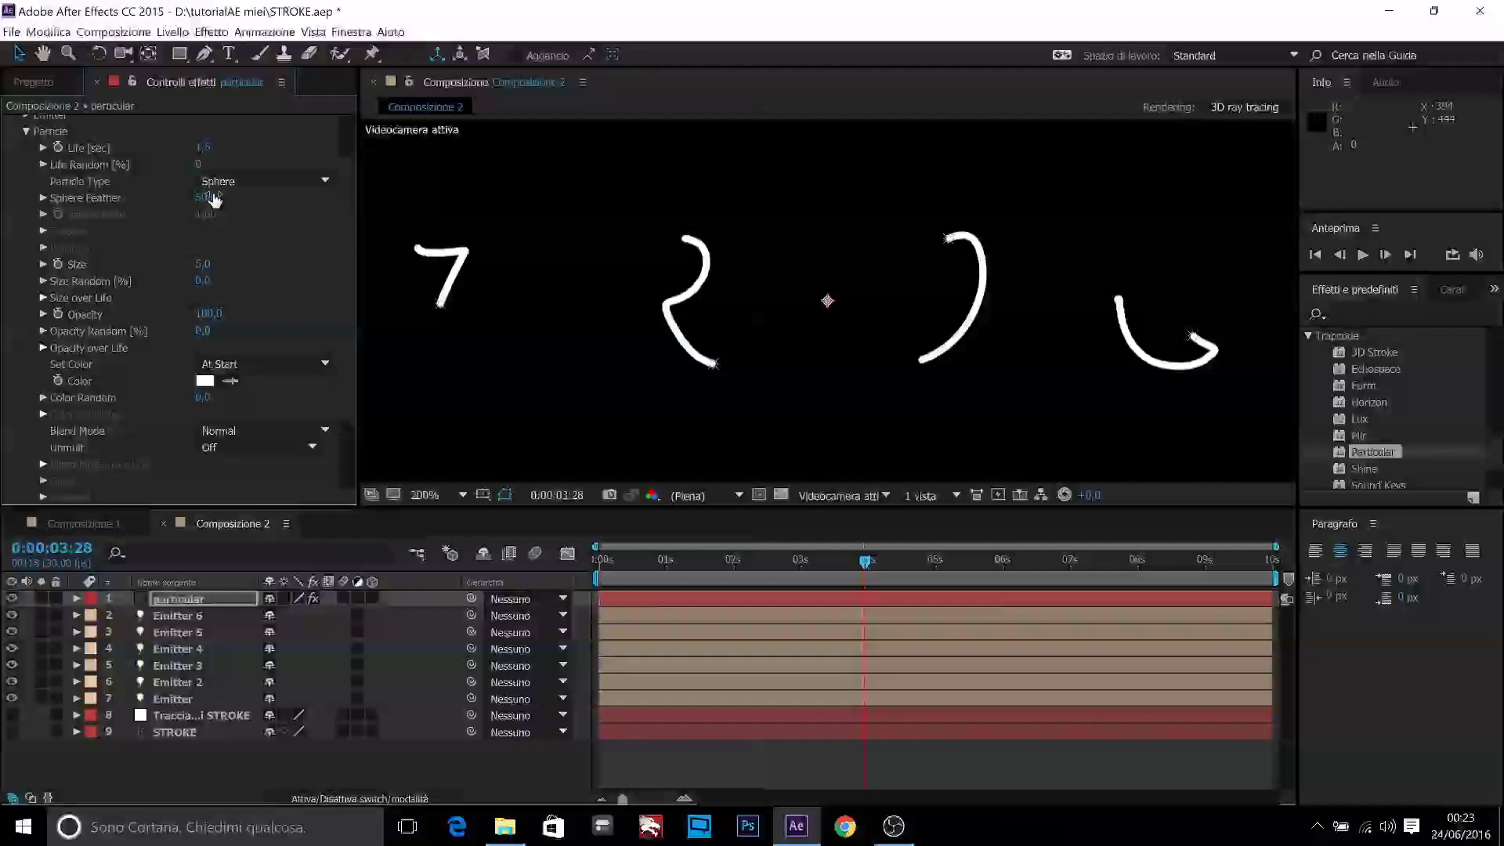
pyautogui.click(203, 264)
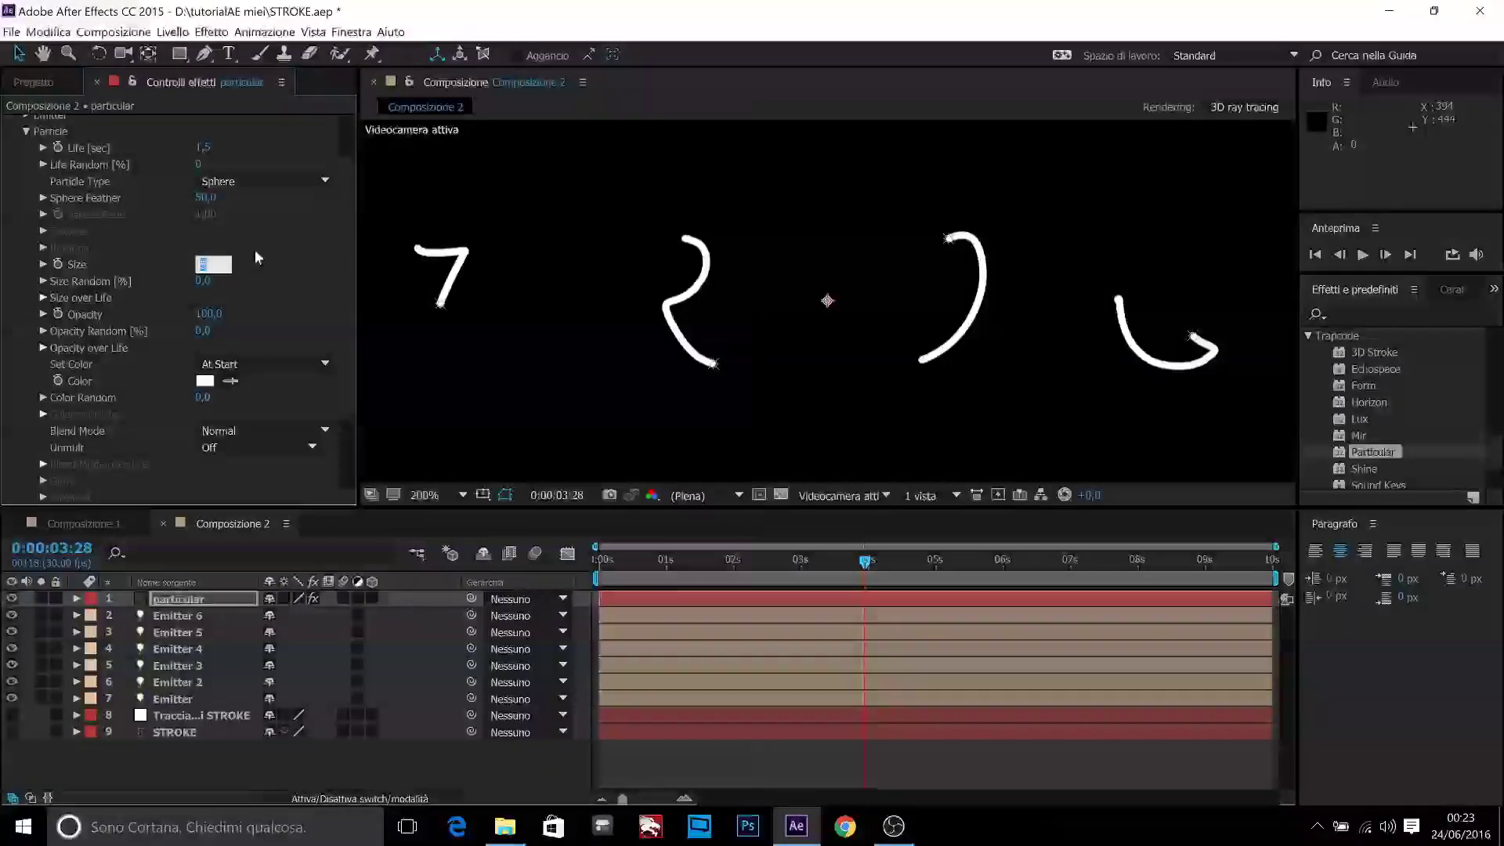
pyautogui.write('2')
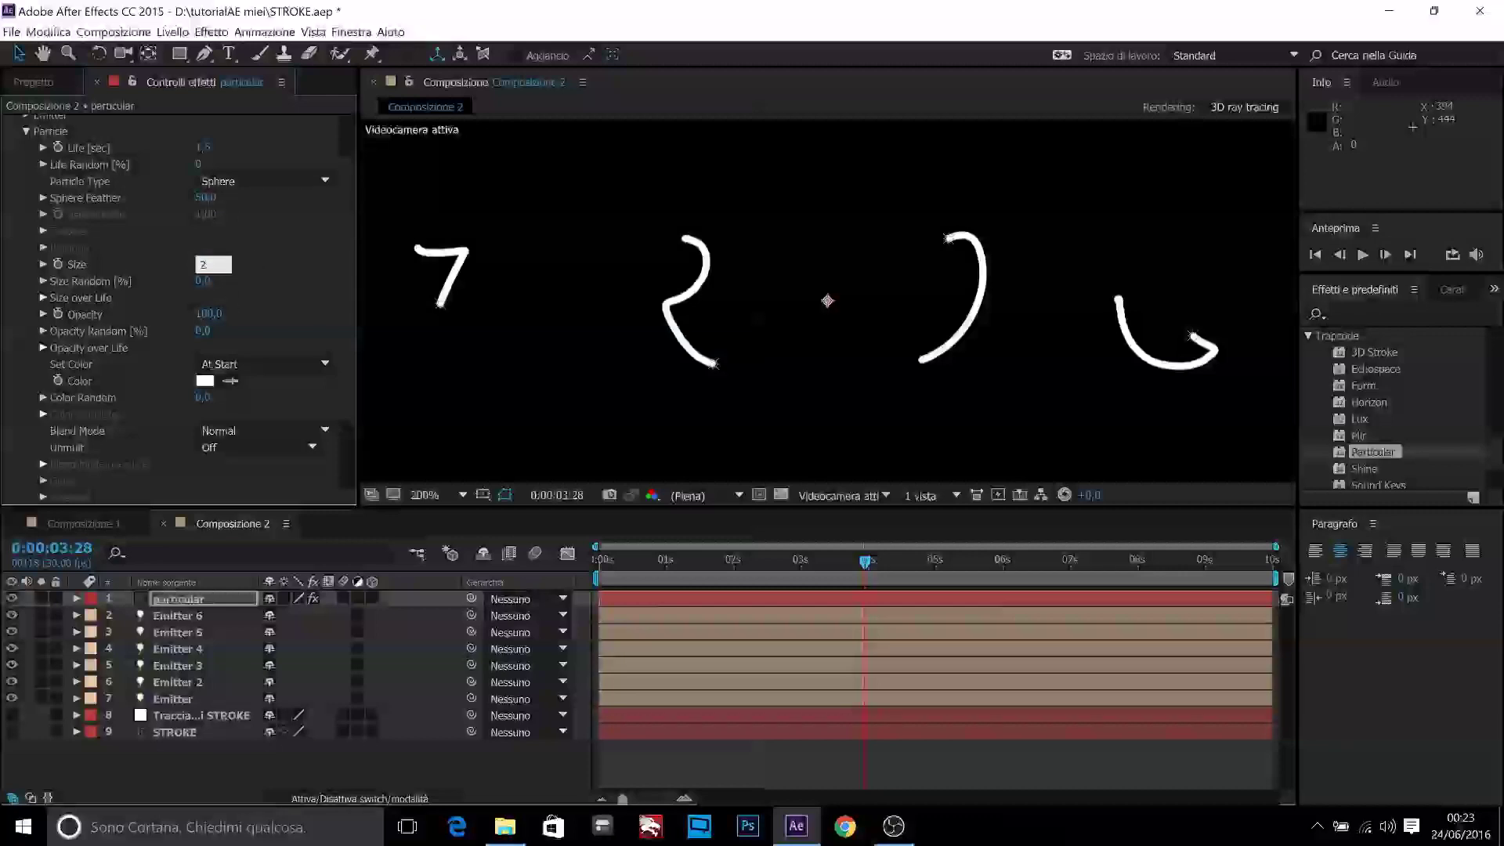
pyautogui.click(255, 249)
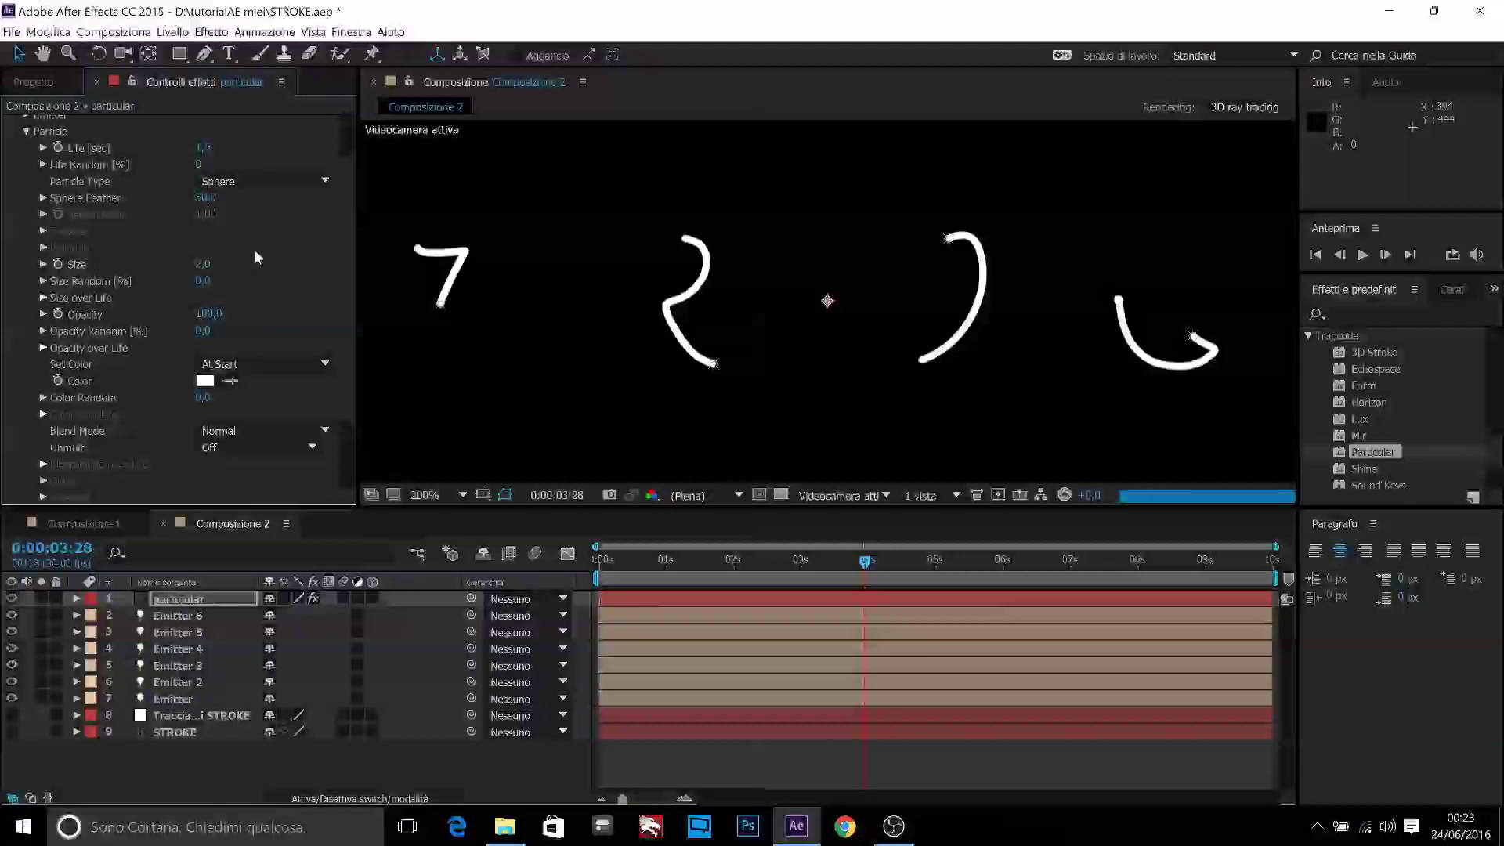
pyautogui.moveTo(866, 571); pyautogui.dragTo(867, 573)
pyautogui.click(867, 572)
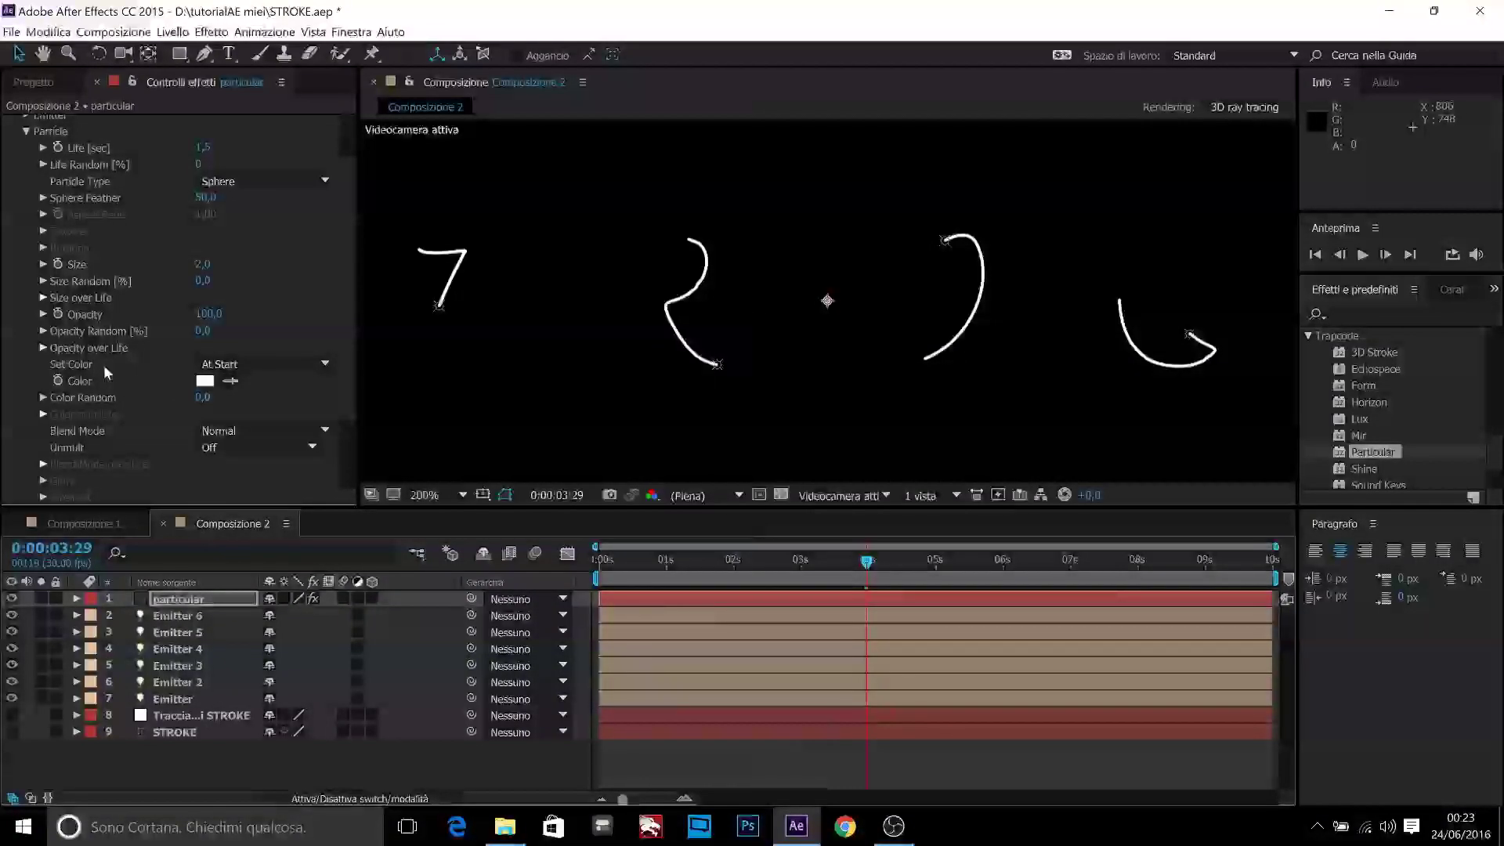
# Step: Apply the linear descending Opacity over Life preset and scrub back to inspect the fading trails
pyautogui.click(41, 349)
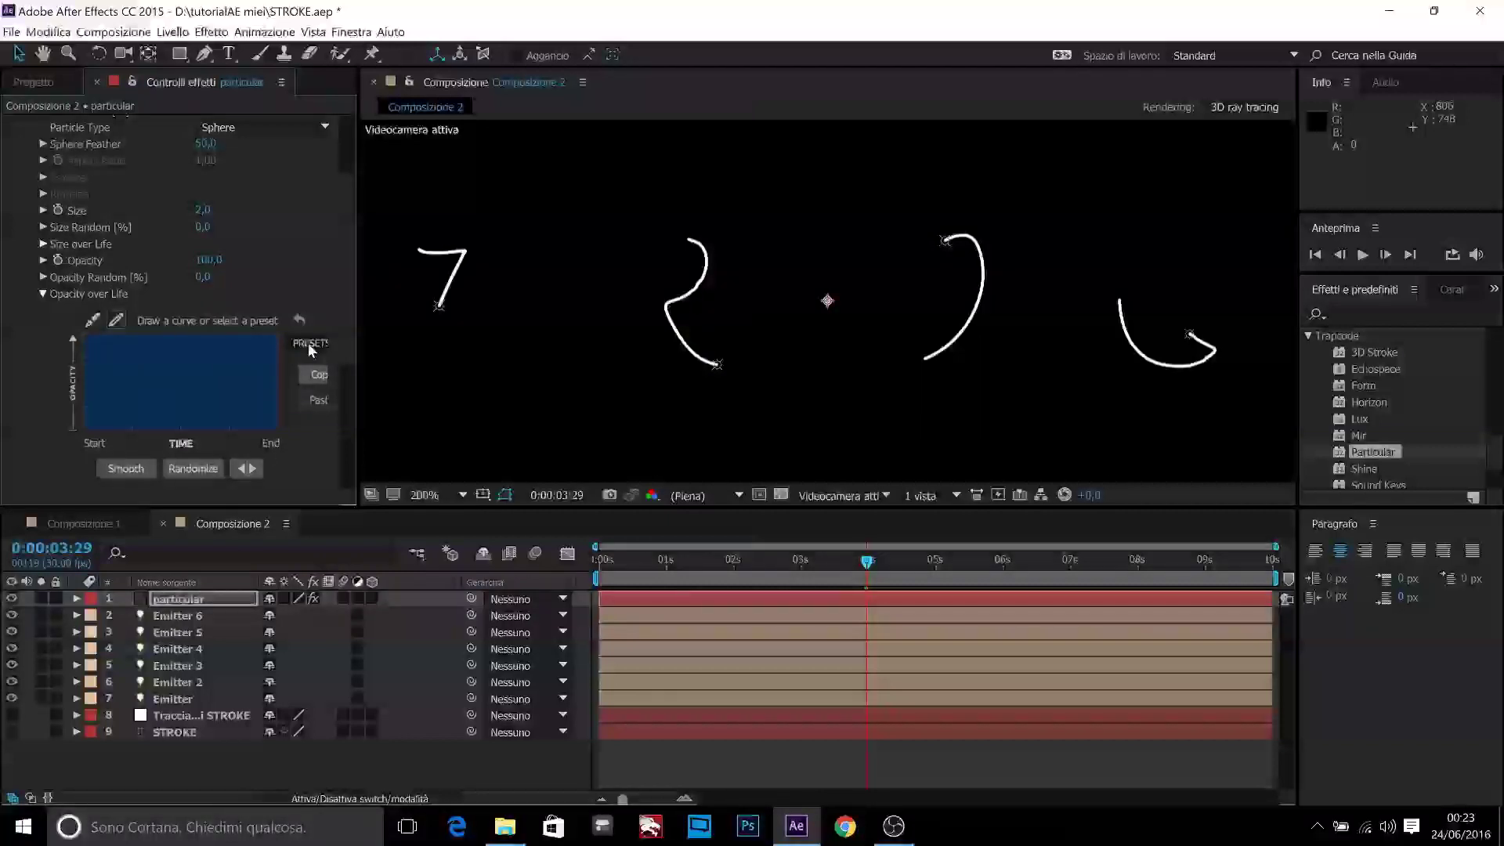
pyautogui.moveTo(309, 346)
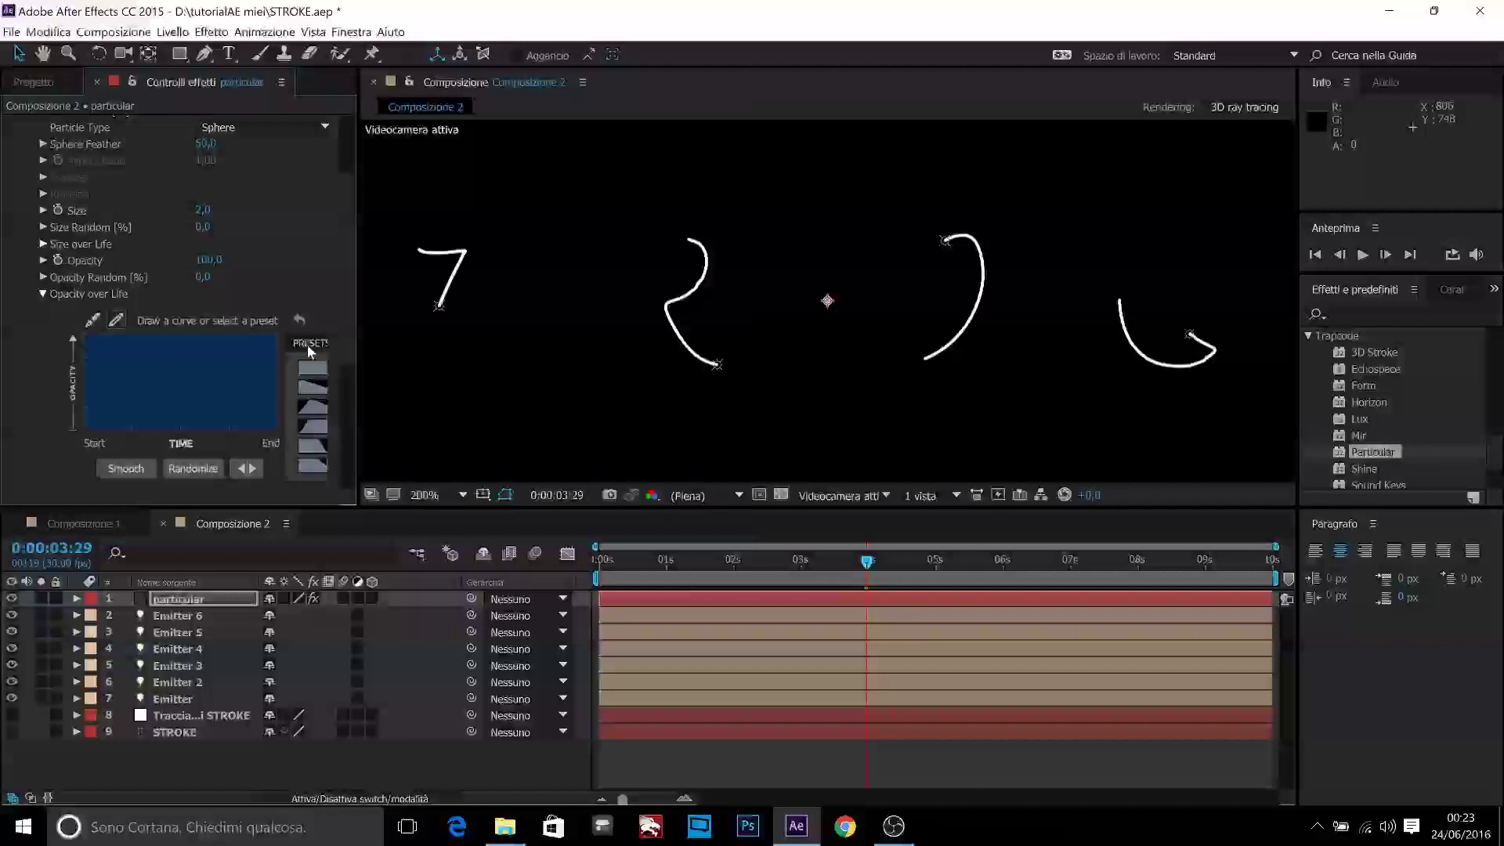
pyautogui.click(321, 385)
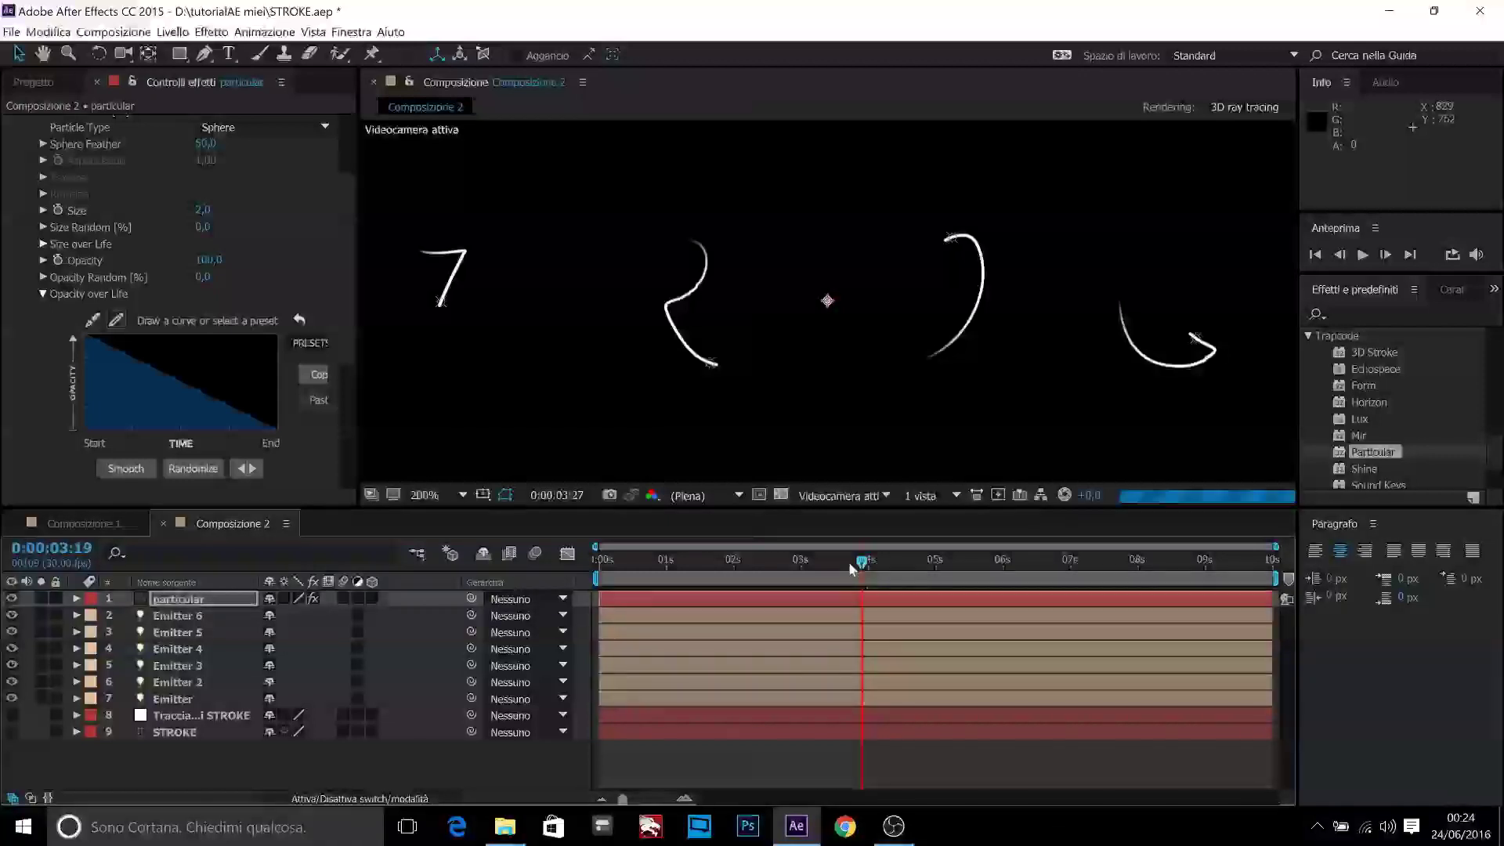
pyautogui.moveTo(871, 566); pyautogui.dragTo(834, 563)
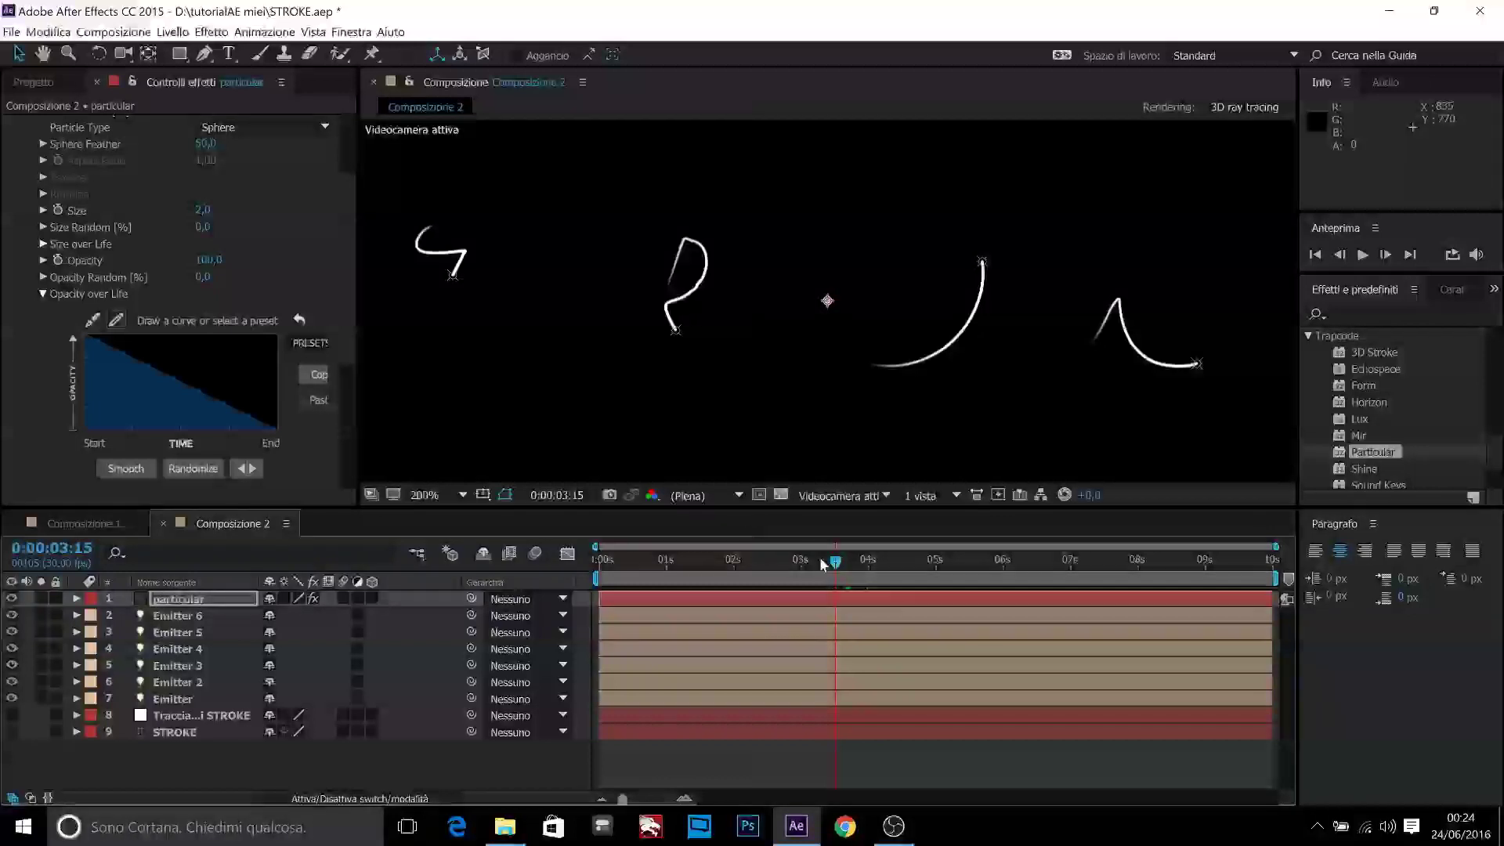
pyautogui.moveTo(834, 563)
pyautogui.mouseDown()
pyautogui.moveTo(772, 563)
pyautogui.moveTo(859, 563)
pyautogui.mouseUp()
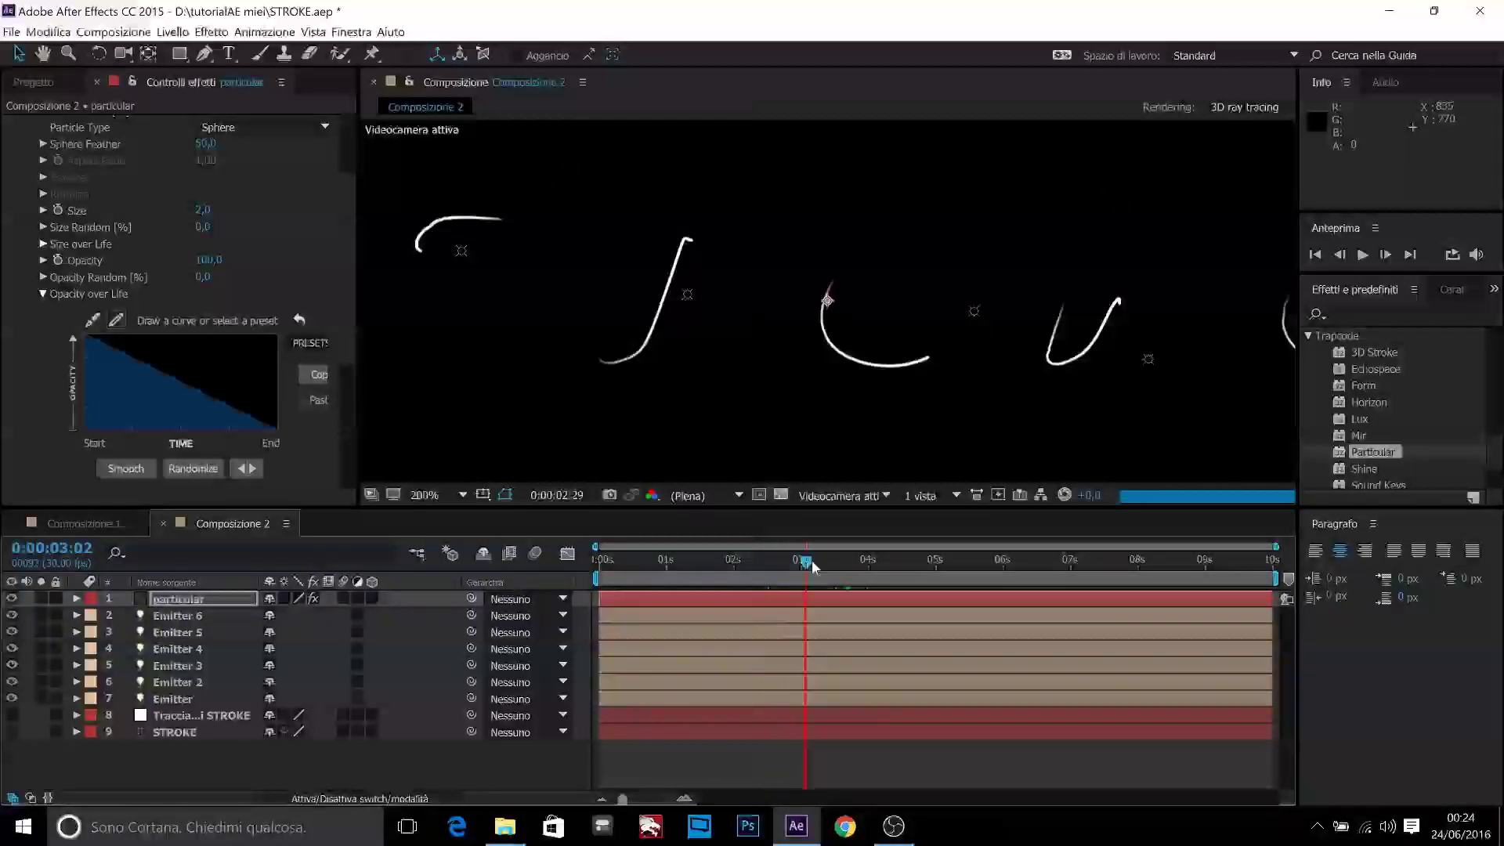
pyautogui.press(',')
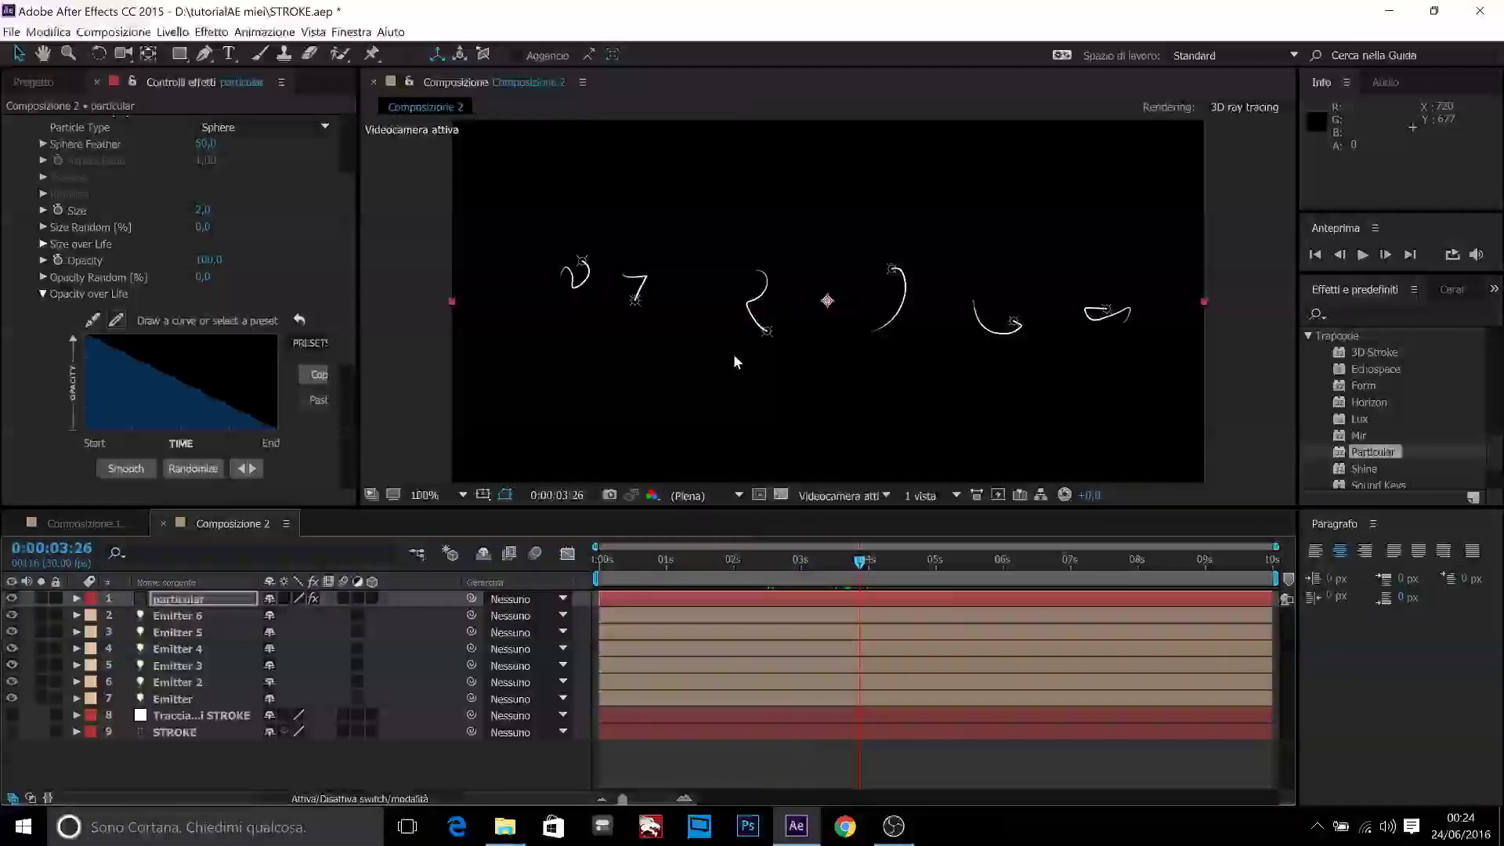
pyautogui.press('space')
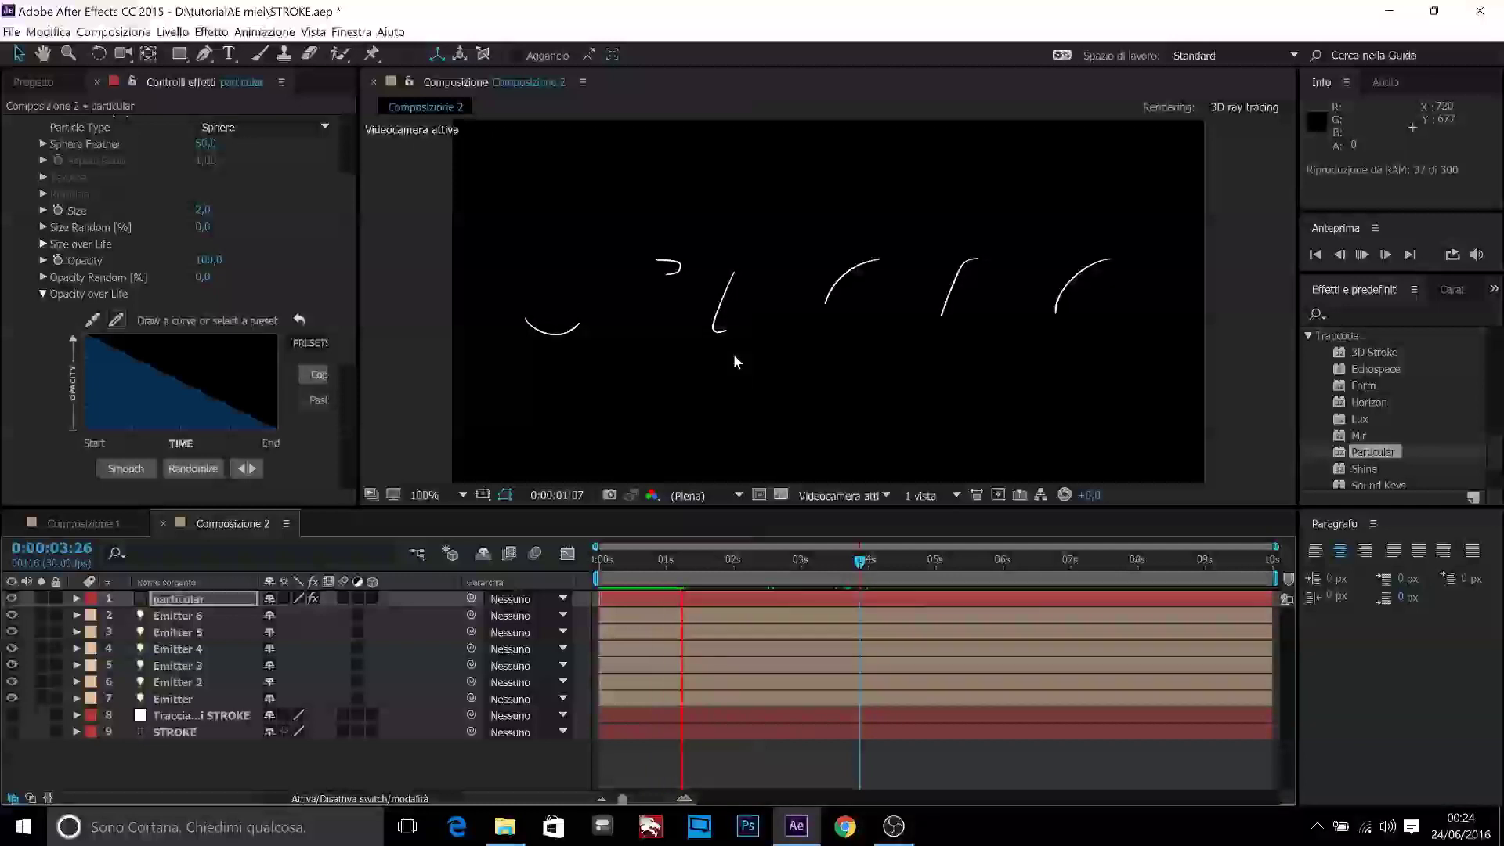
pyautogui.scroll(3, 237, 283)
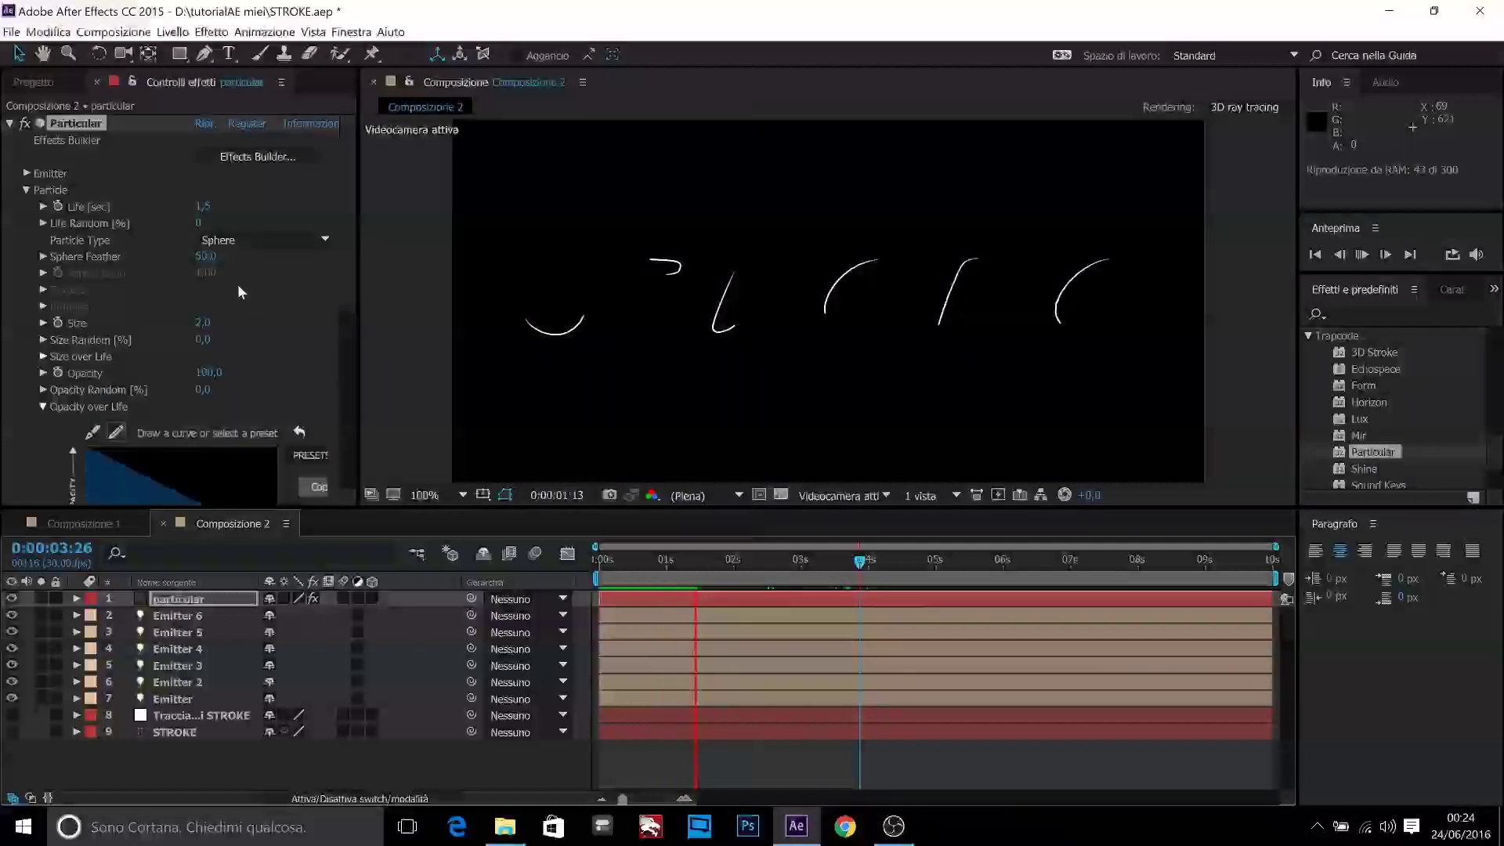
pyautogui.click(27, 191)
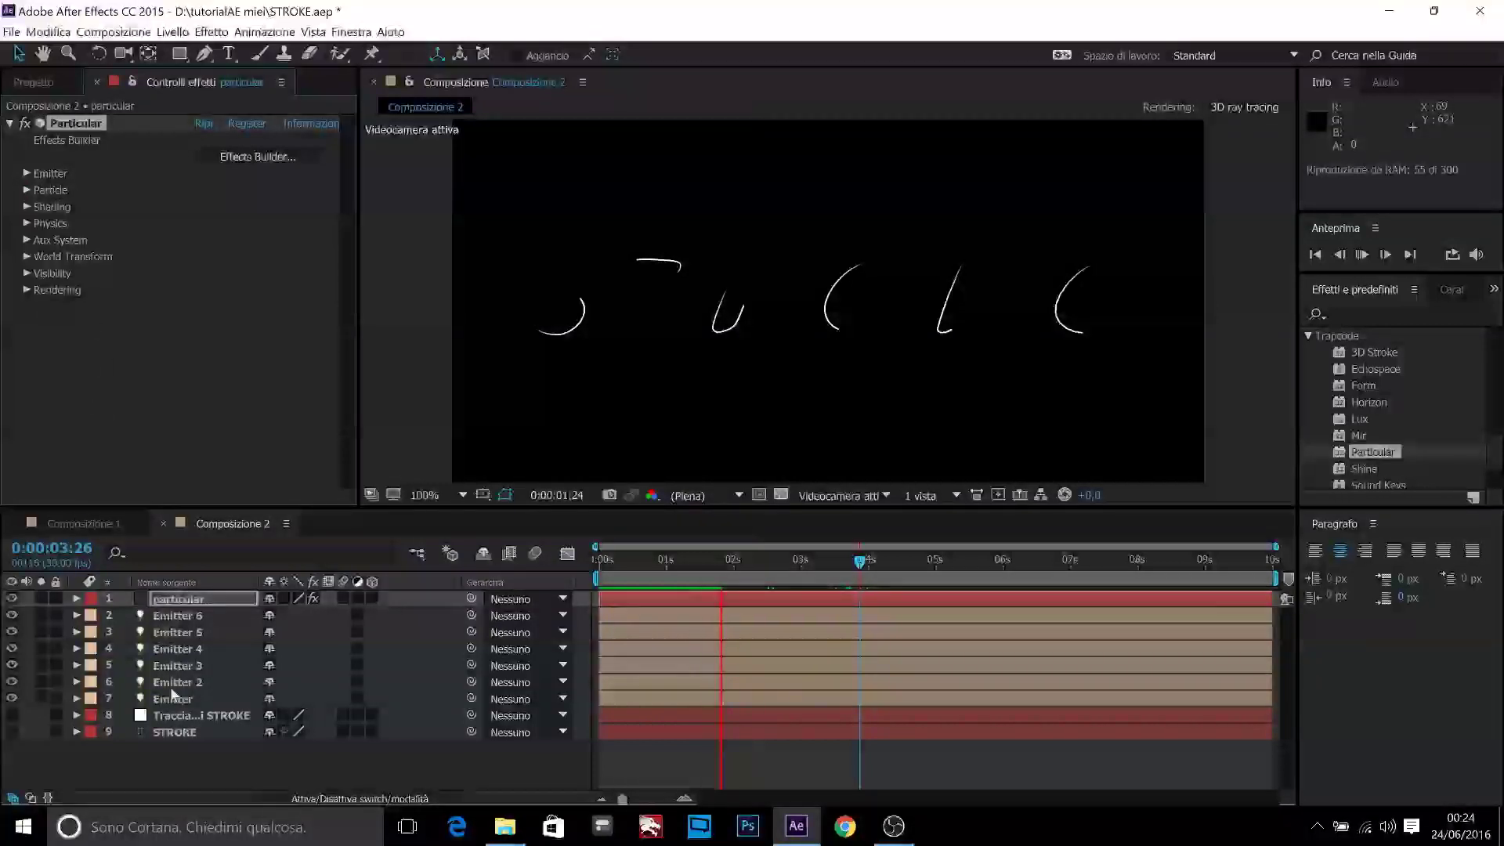
pyautogui.click(205, 761)
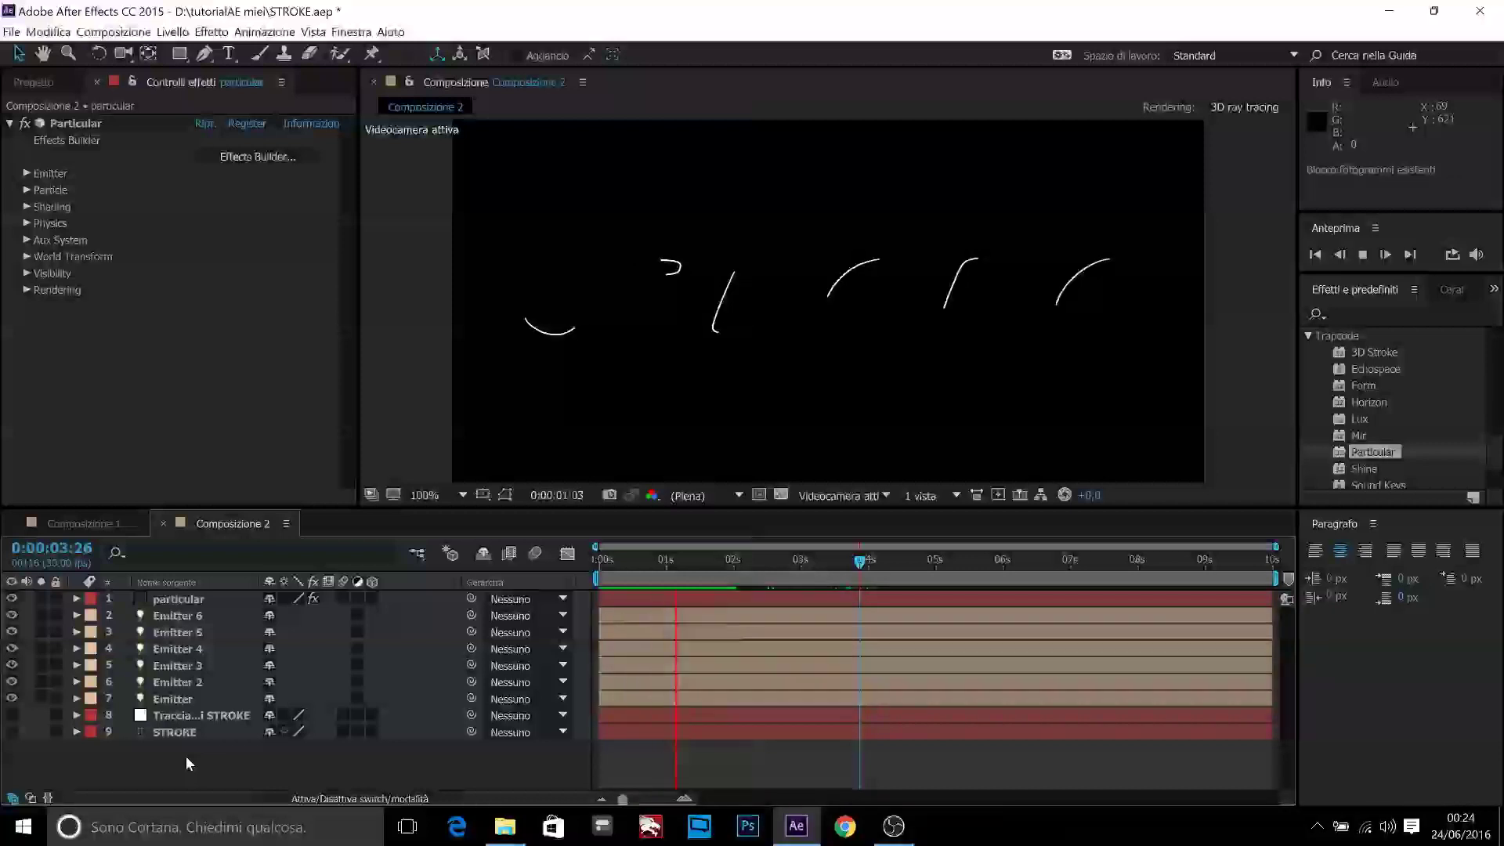
pyautogui.press('space')
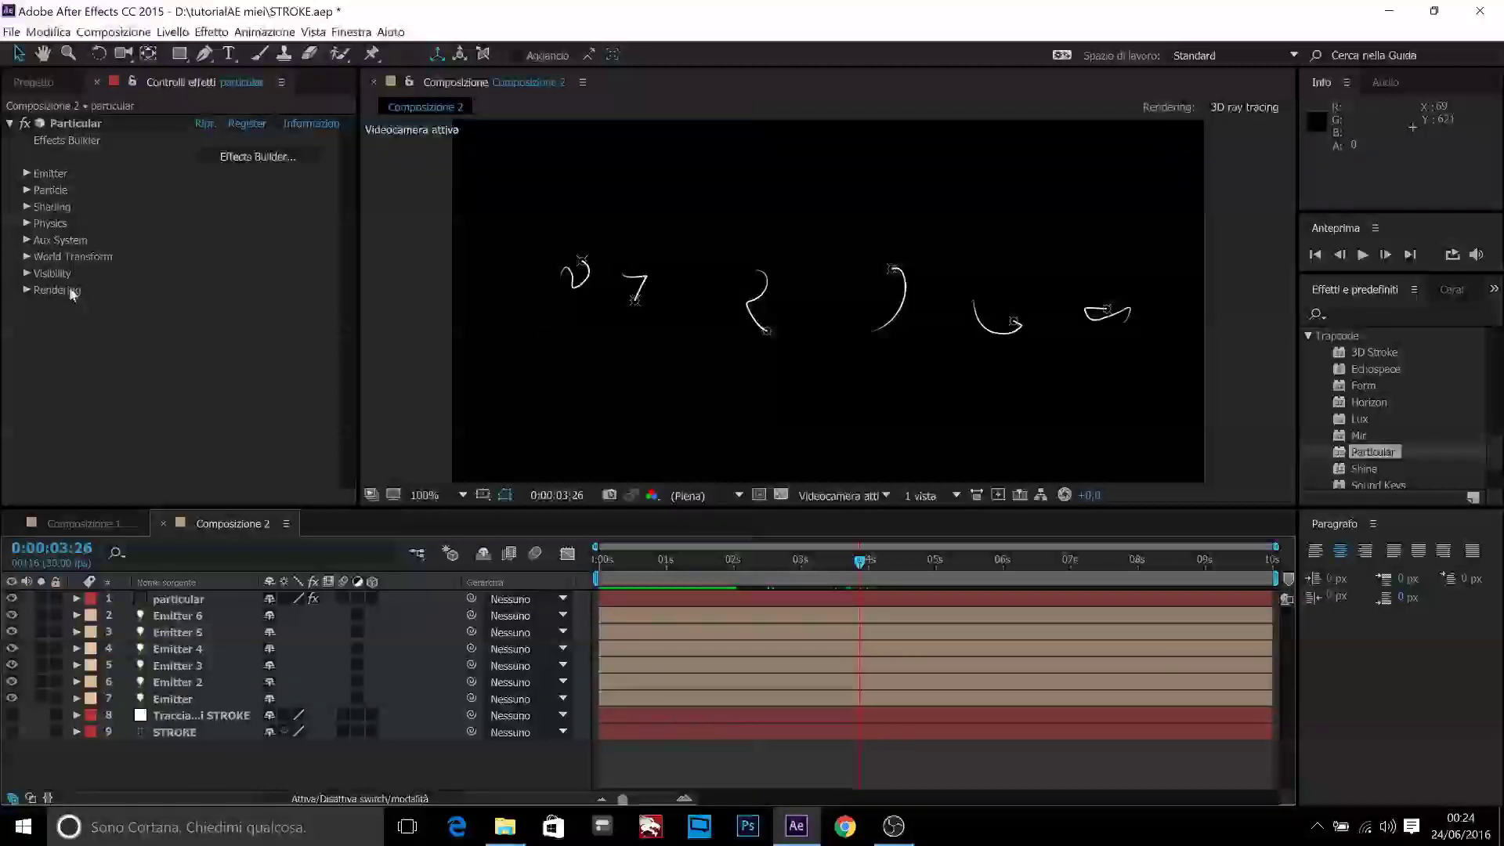
pyautogui.moveTo(861, 560); pyautogui.dragTo(669, 566)
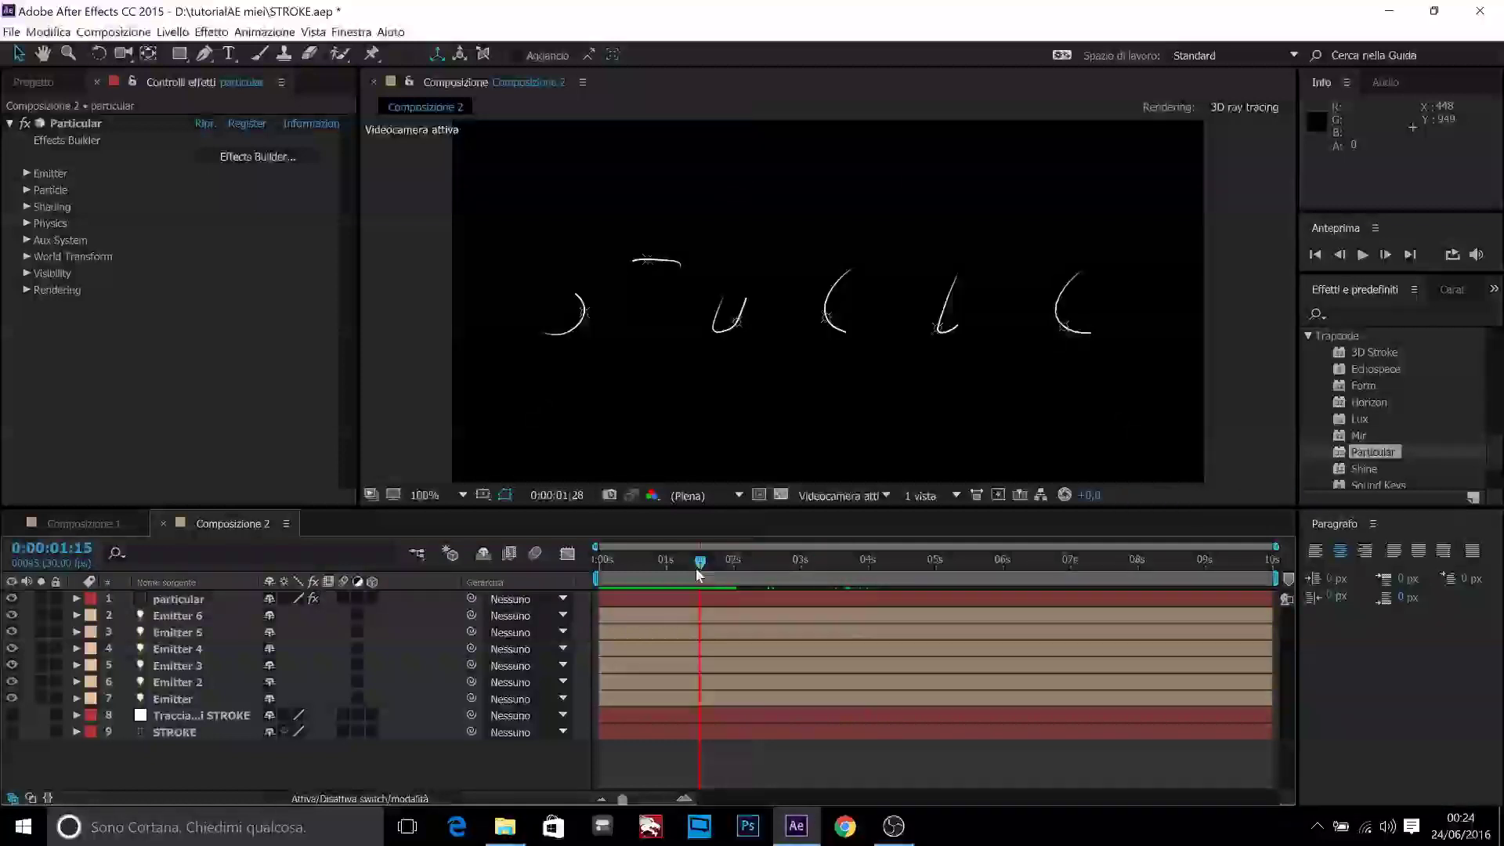
# Step: Add a 1920×1080 solid via Nuovo > Tinta unita named 'lux'
pyautogui.rightClick(237, 755)
pyautogui.moveTo(305, 618)
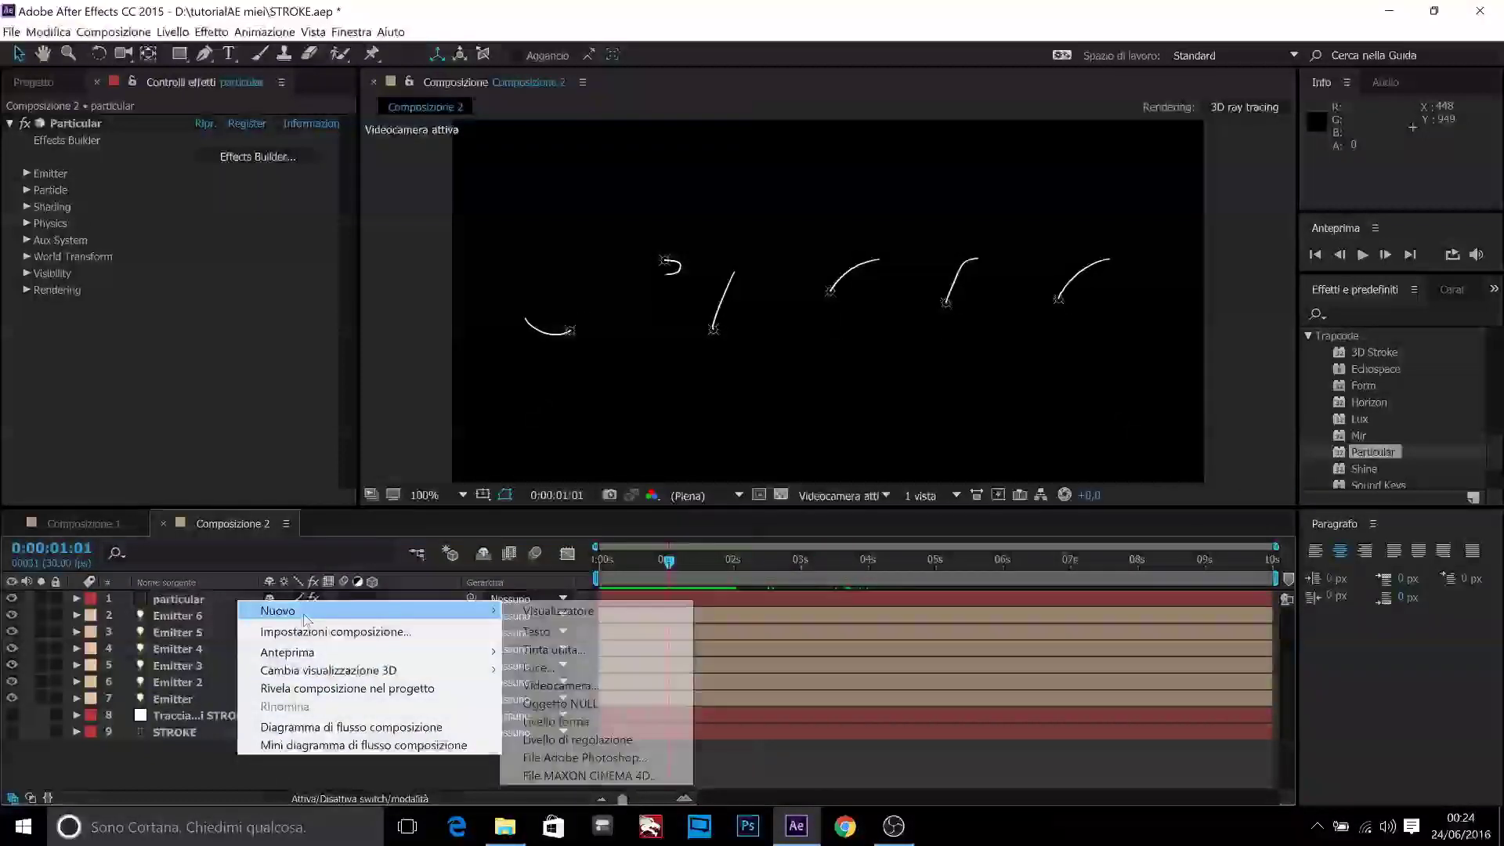
pyautogui.click(532, 649)
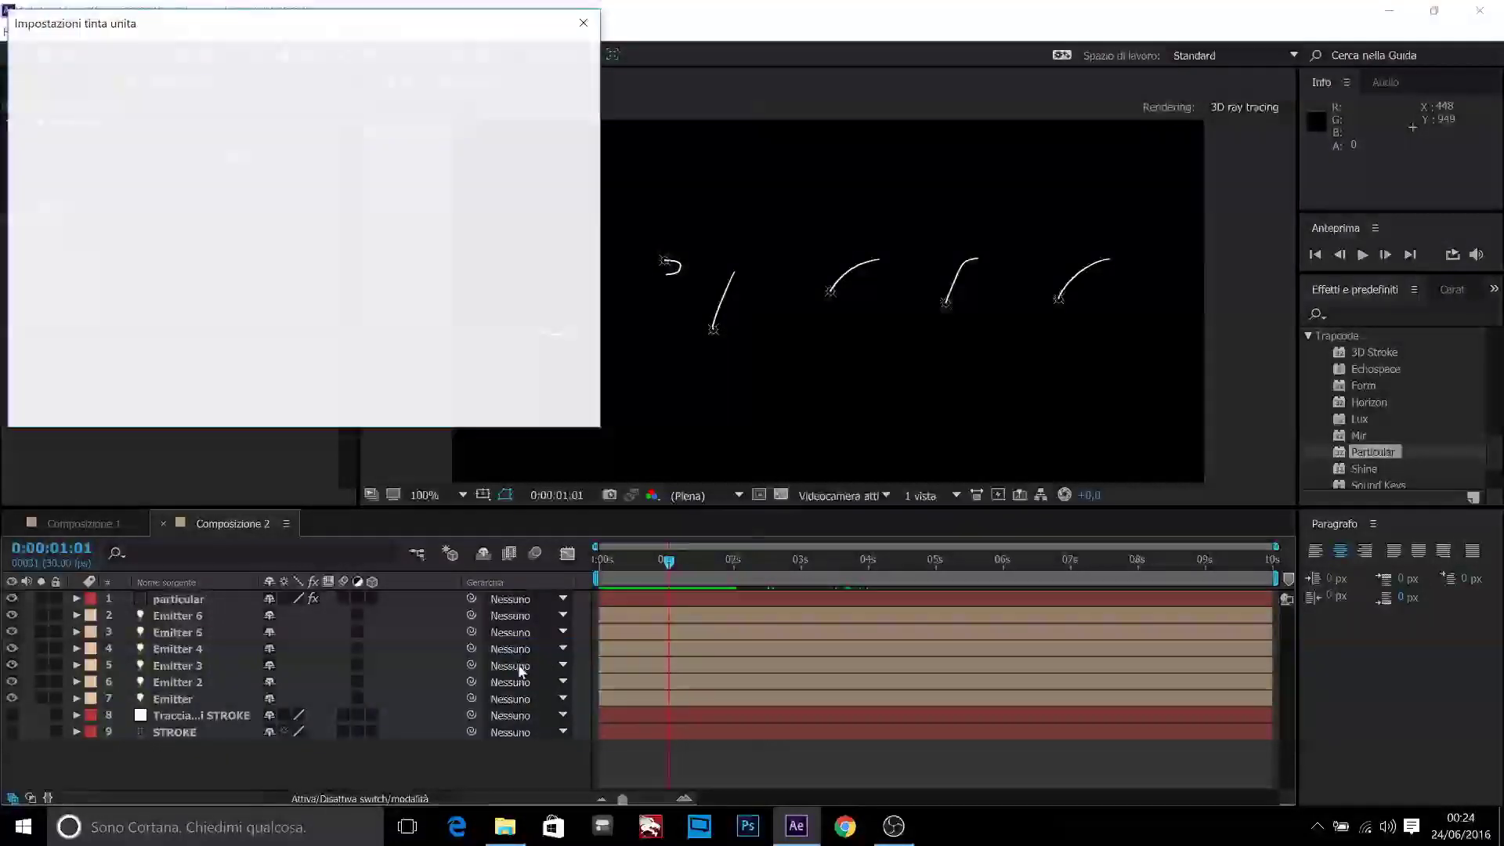
pyautogui.write('lux')
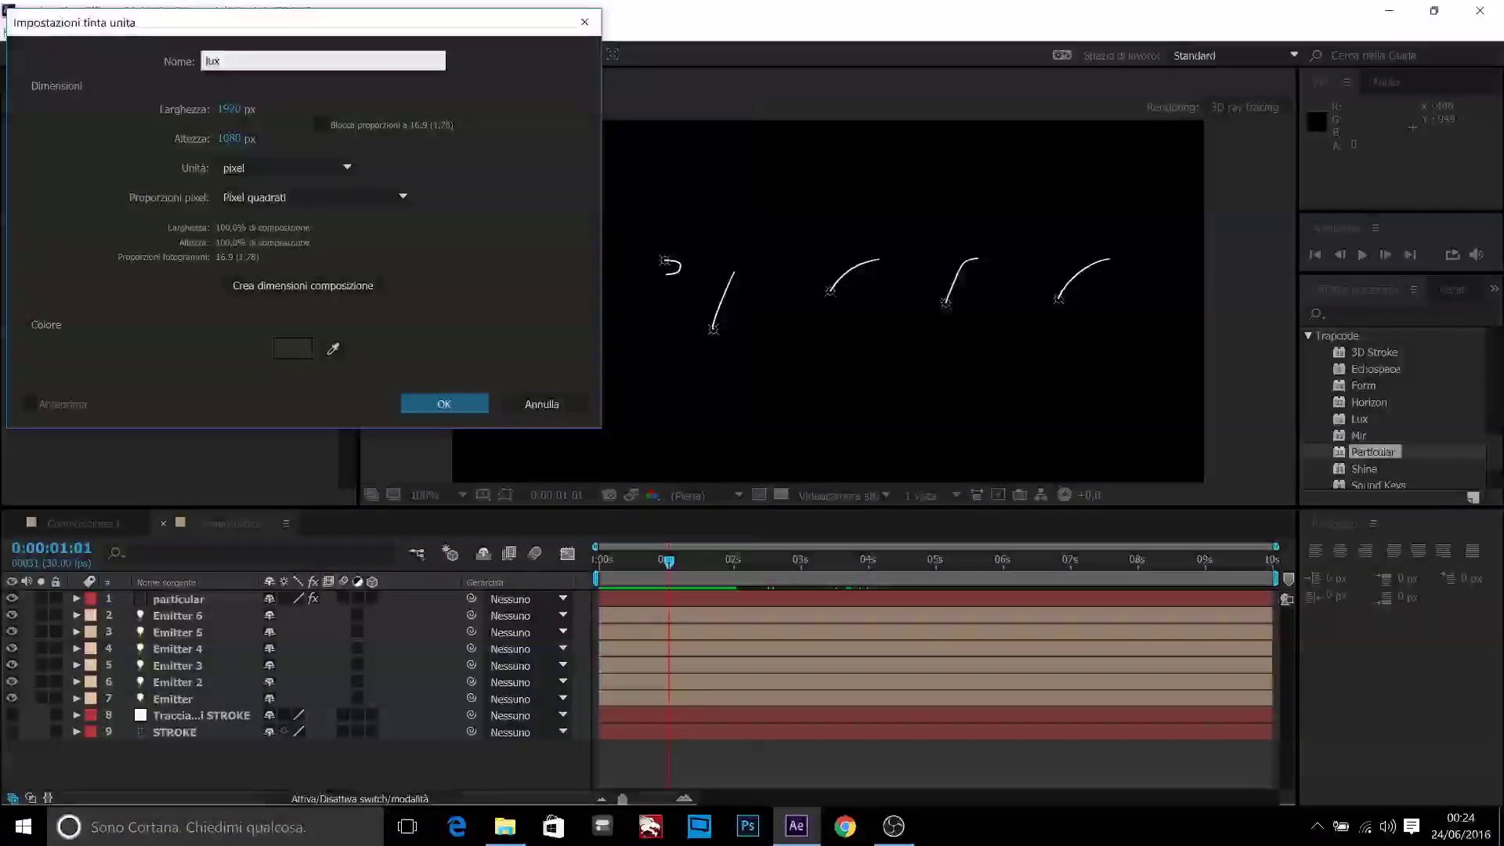
pyautogui.press('Return')
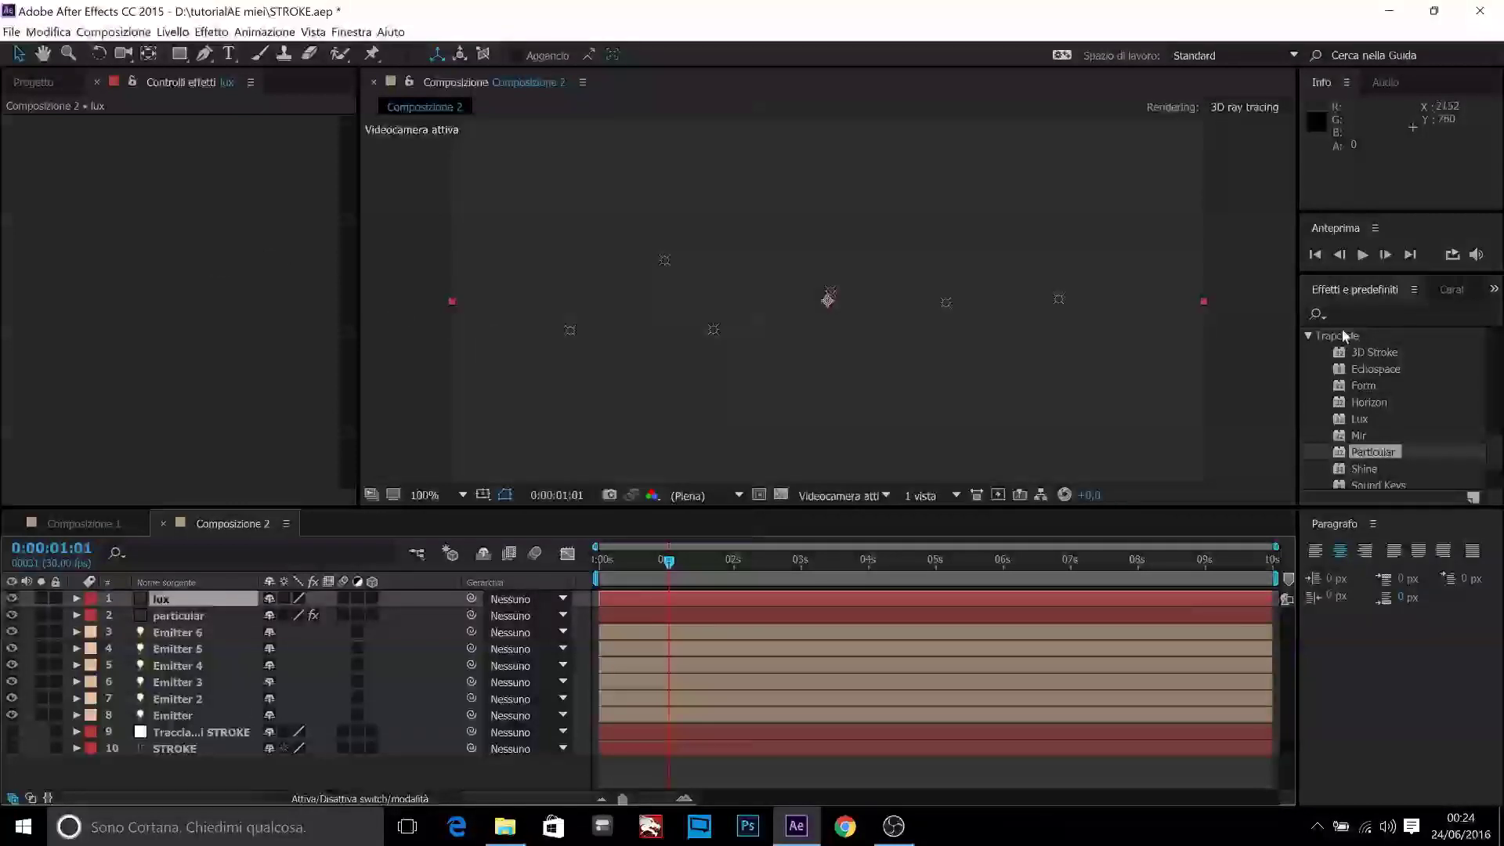
# Step: Apply Trapcode Lux to the lux layer with point light Intensity 80 and Softness 10
pyautogui.click(1366, 422)
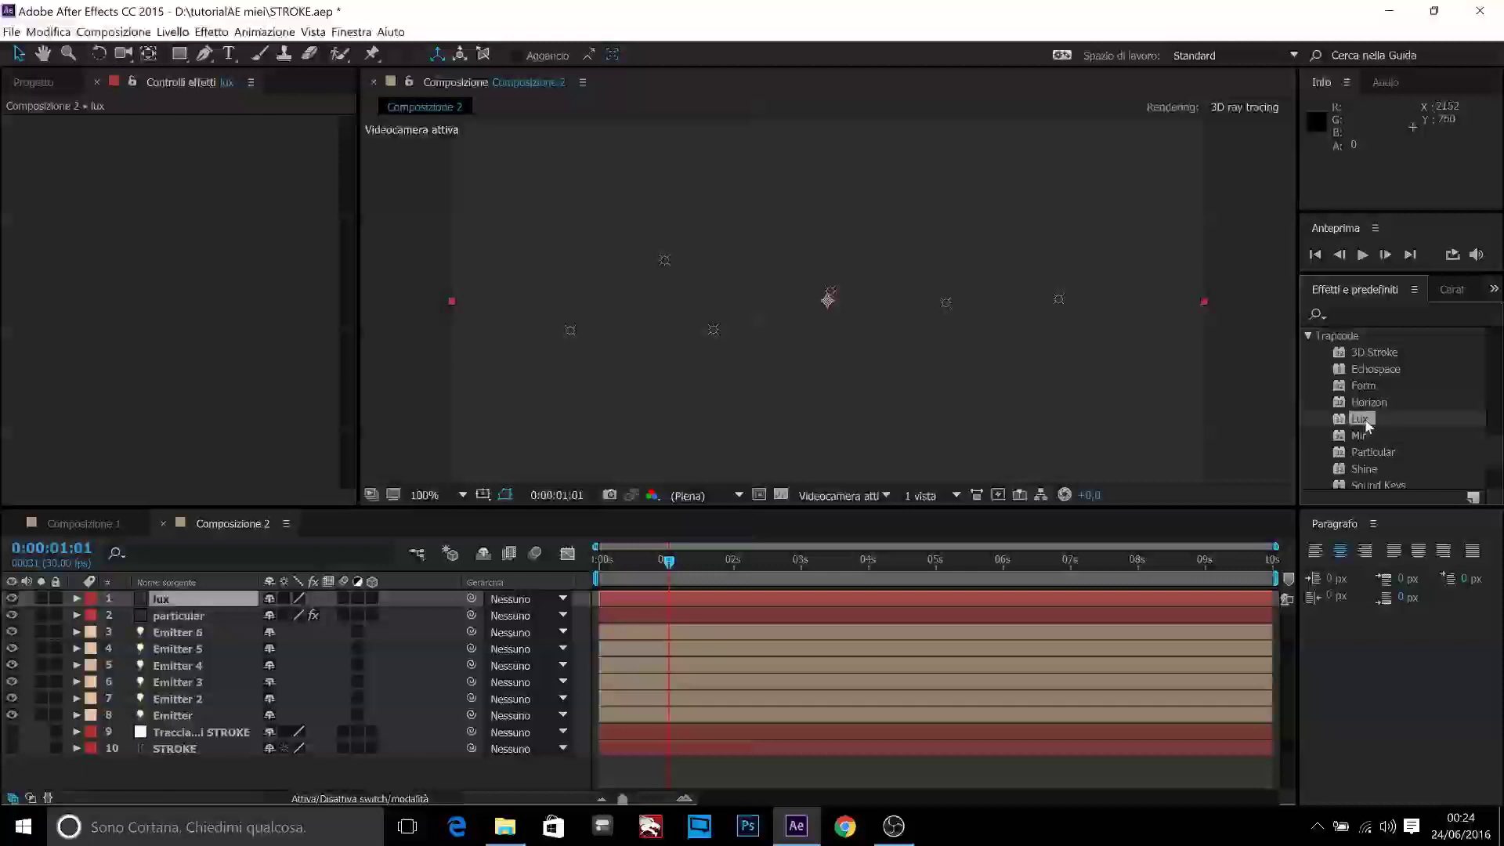
pyautogui.moveTo(1366, 422); pyautogui.dragTo(174, 603)
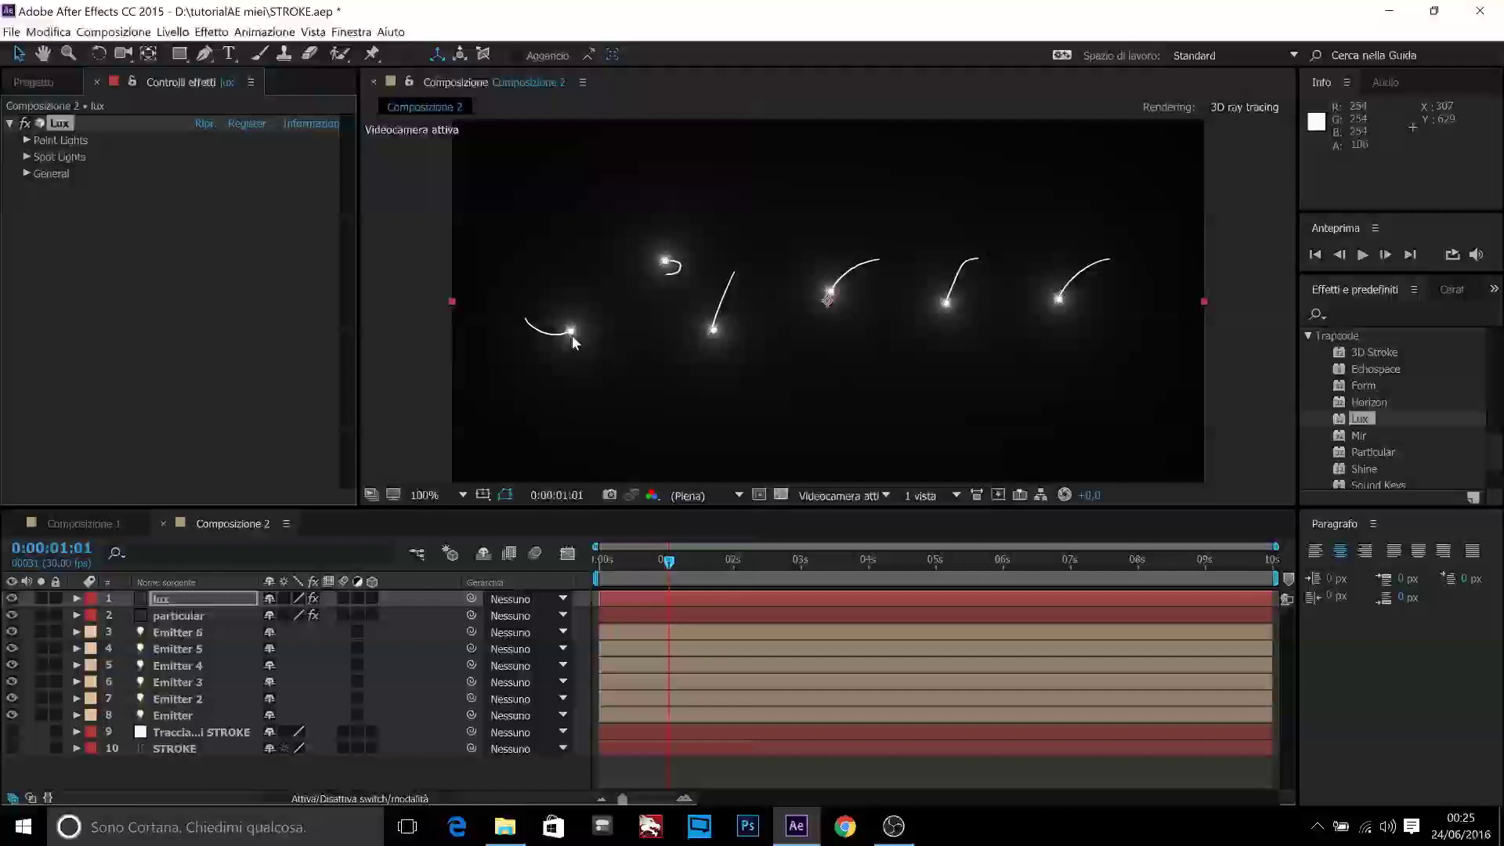
pyautogui.click(25, 141)
pyautogui.click(209, 189)
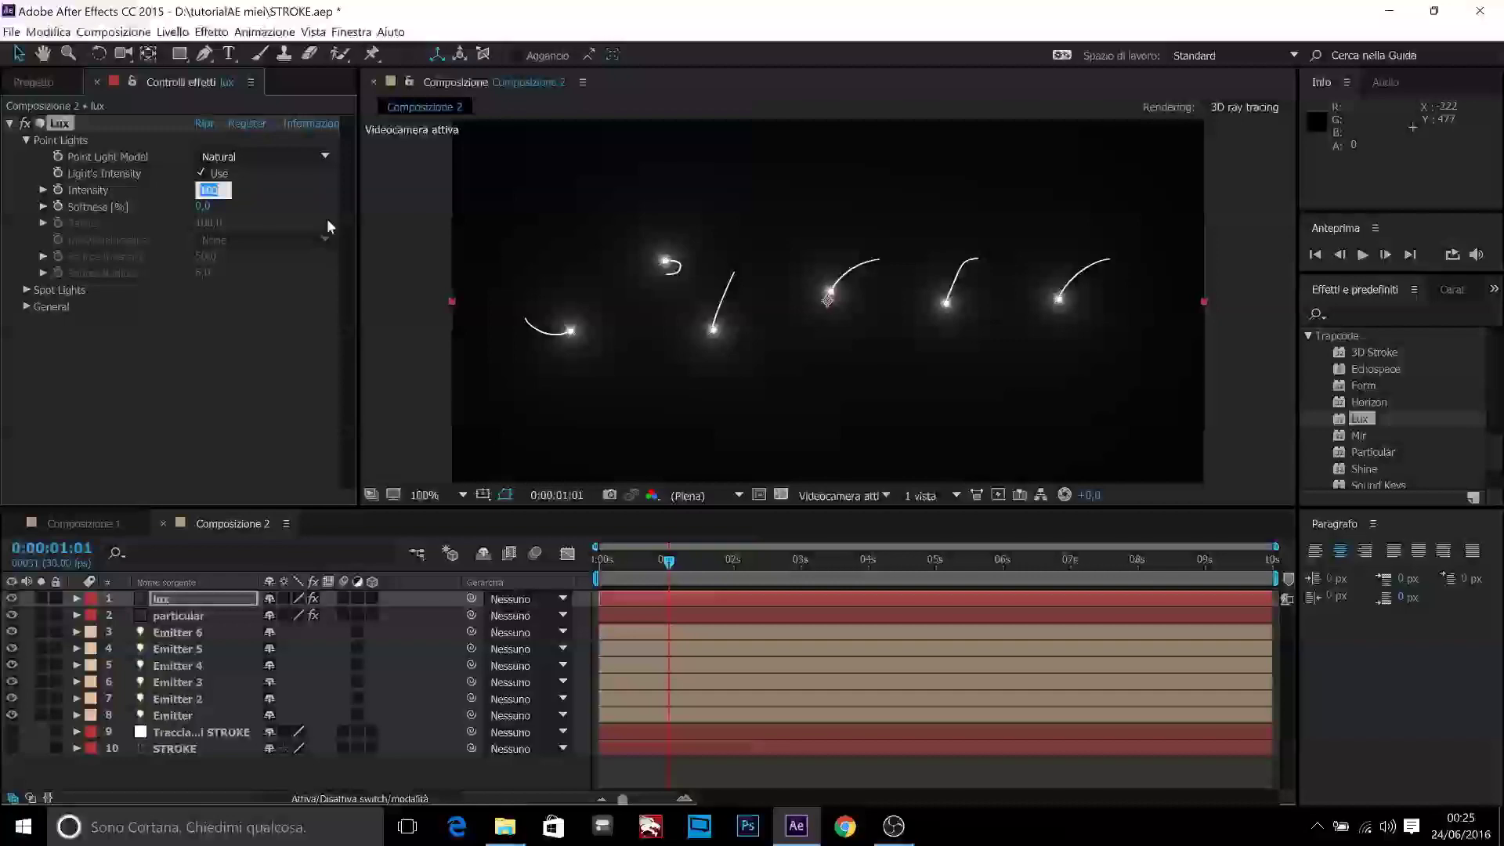
pyautogui.write('80')
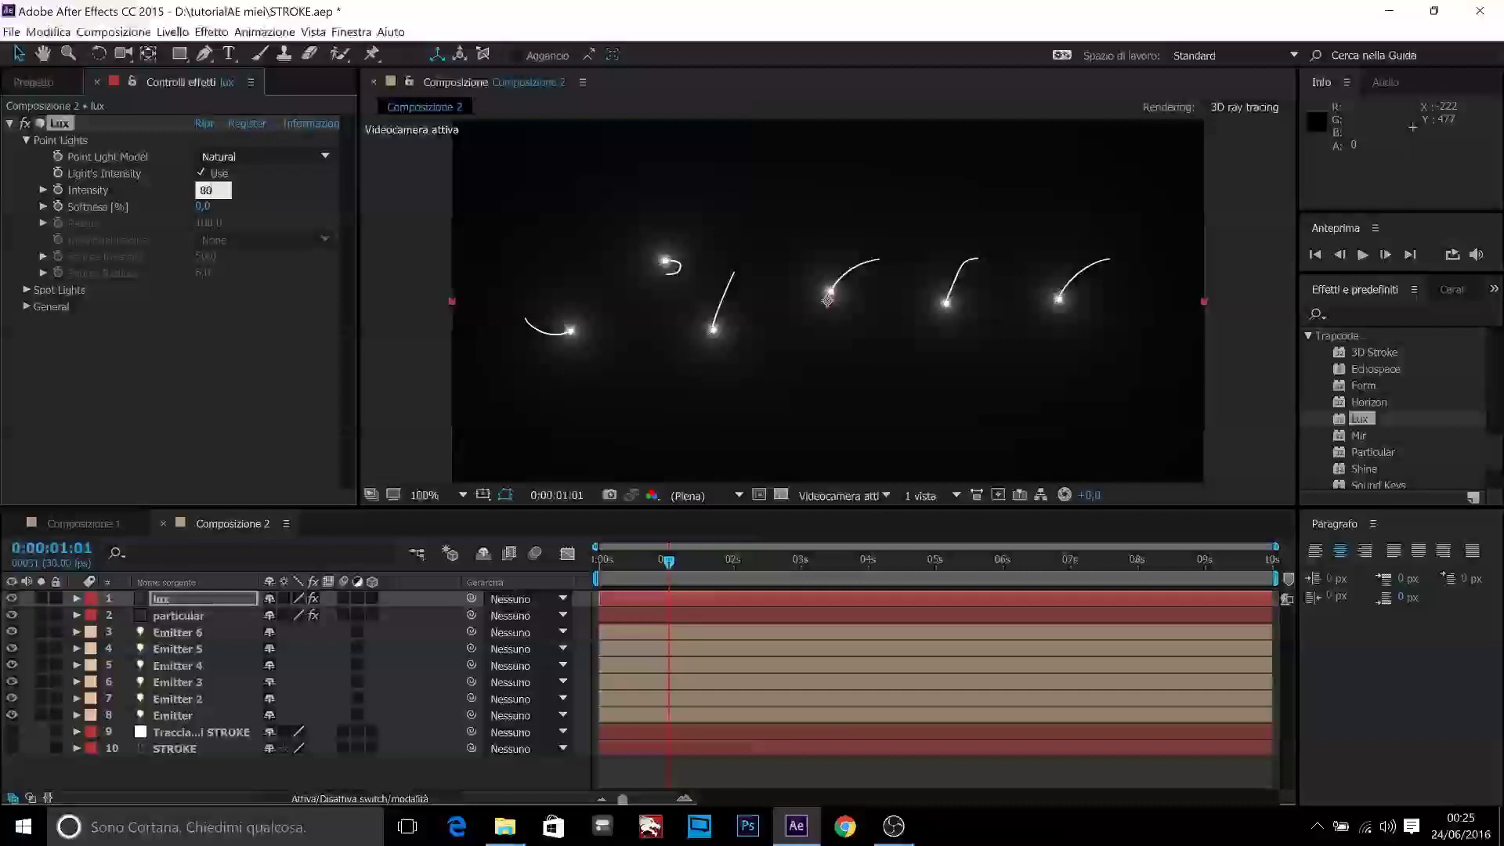
pyautogui.press('Tab')
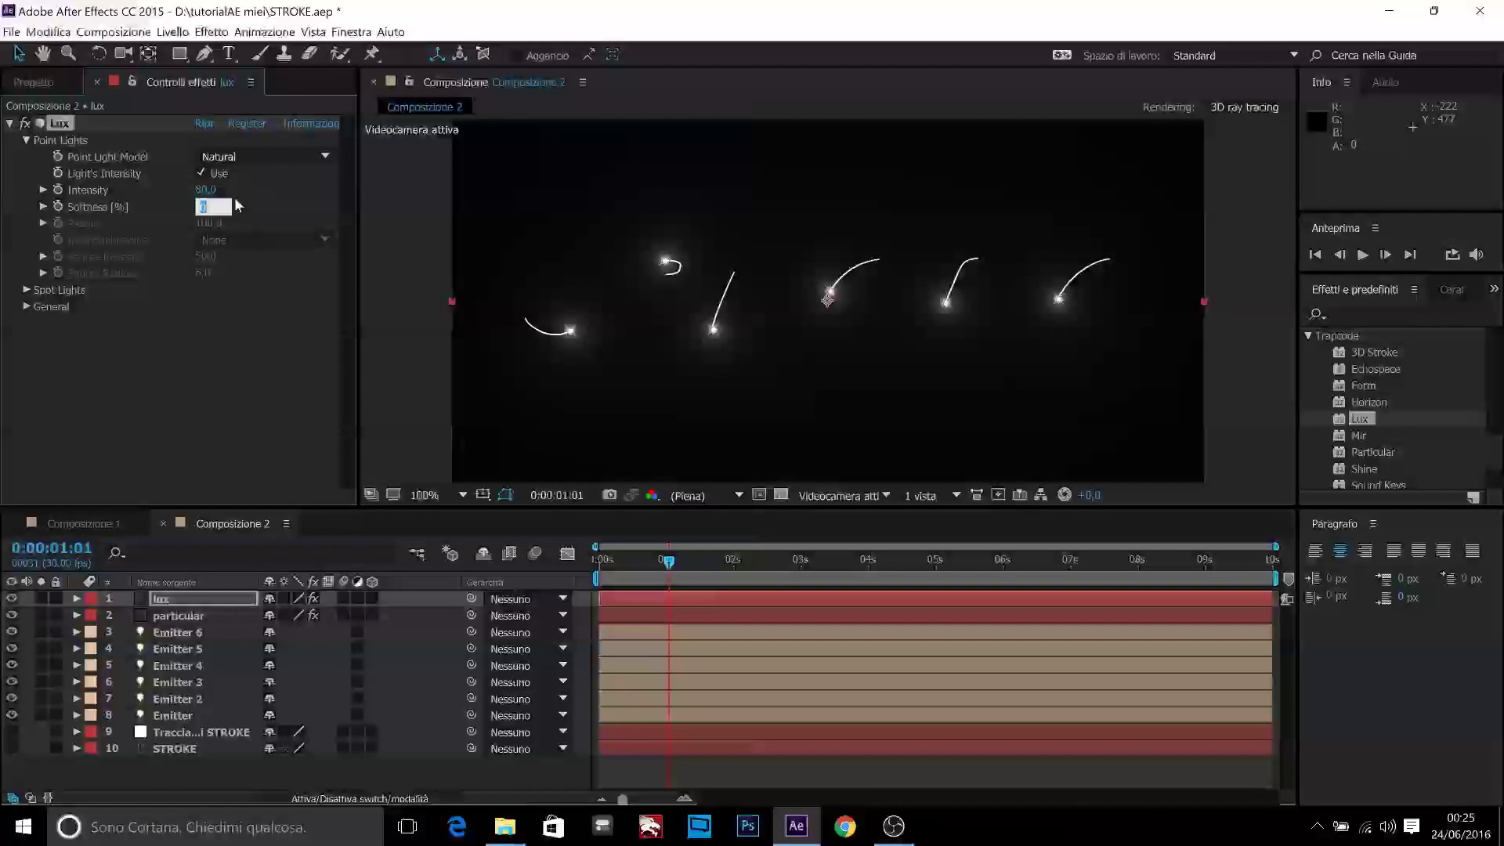
pyautogui.write('10')
pyautogui.click(256, 335)
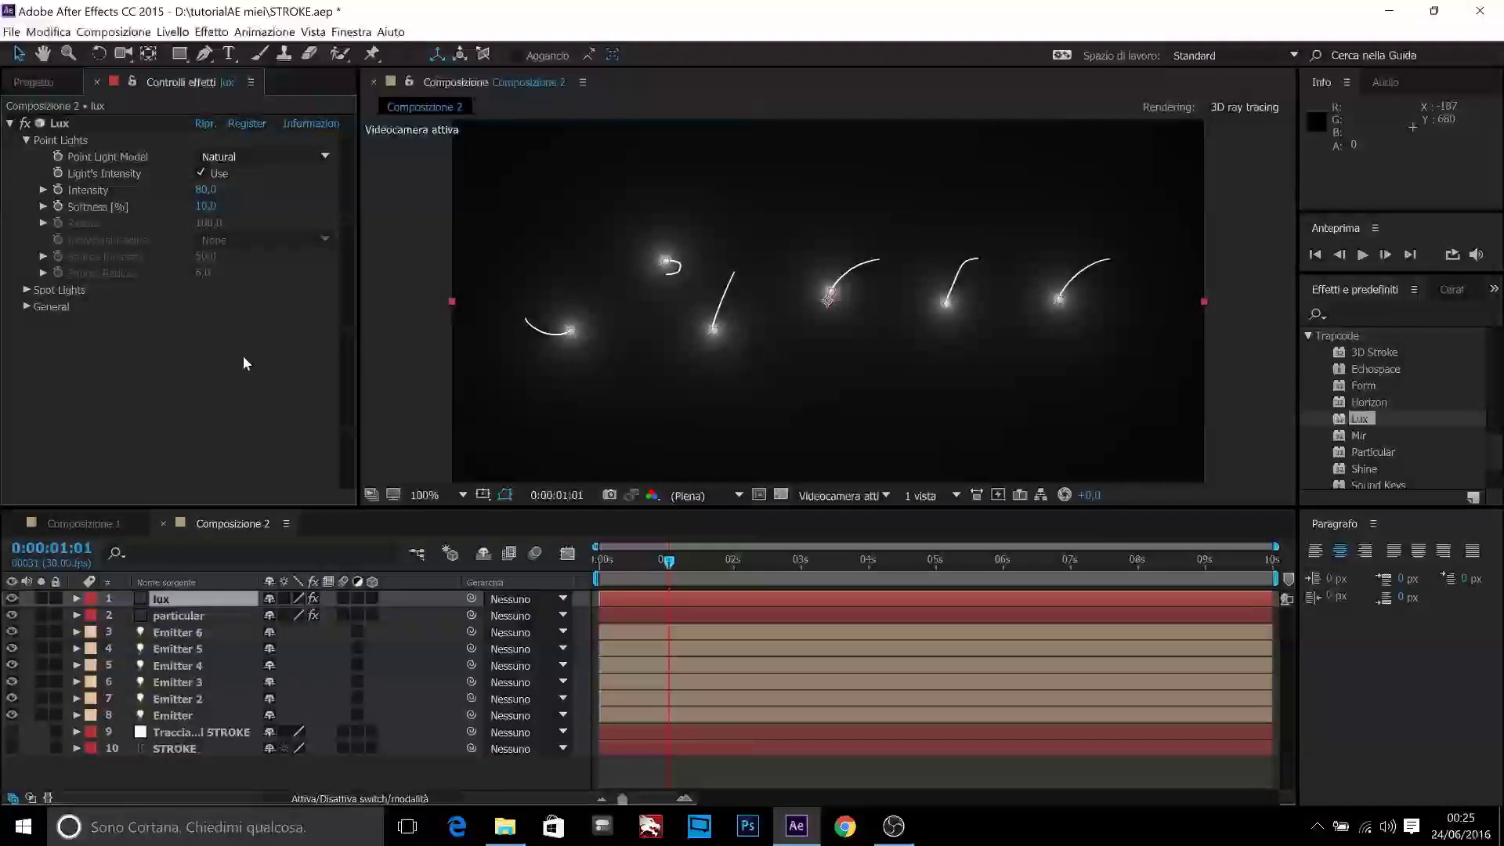
# Step: Scrub between about six and eight seconds to check the glowing emitter lights
pyautogui.moveTo(684, 562)
pyautogui.mouseDown()
pyautogui.moveTo(924, 584)
pyautogui.moveTo(1029, 565)
pyautogui.mouseUp()
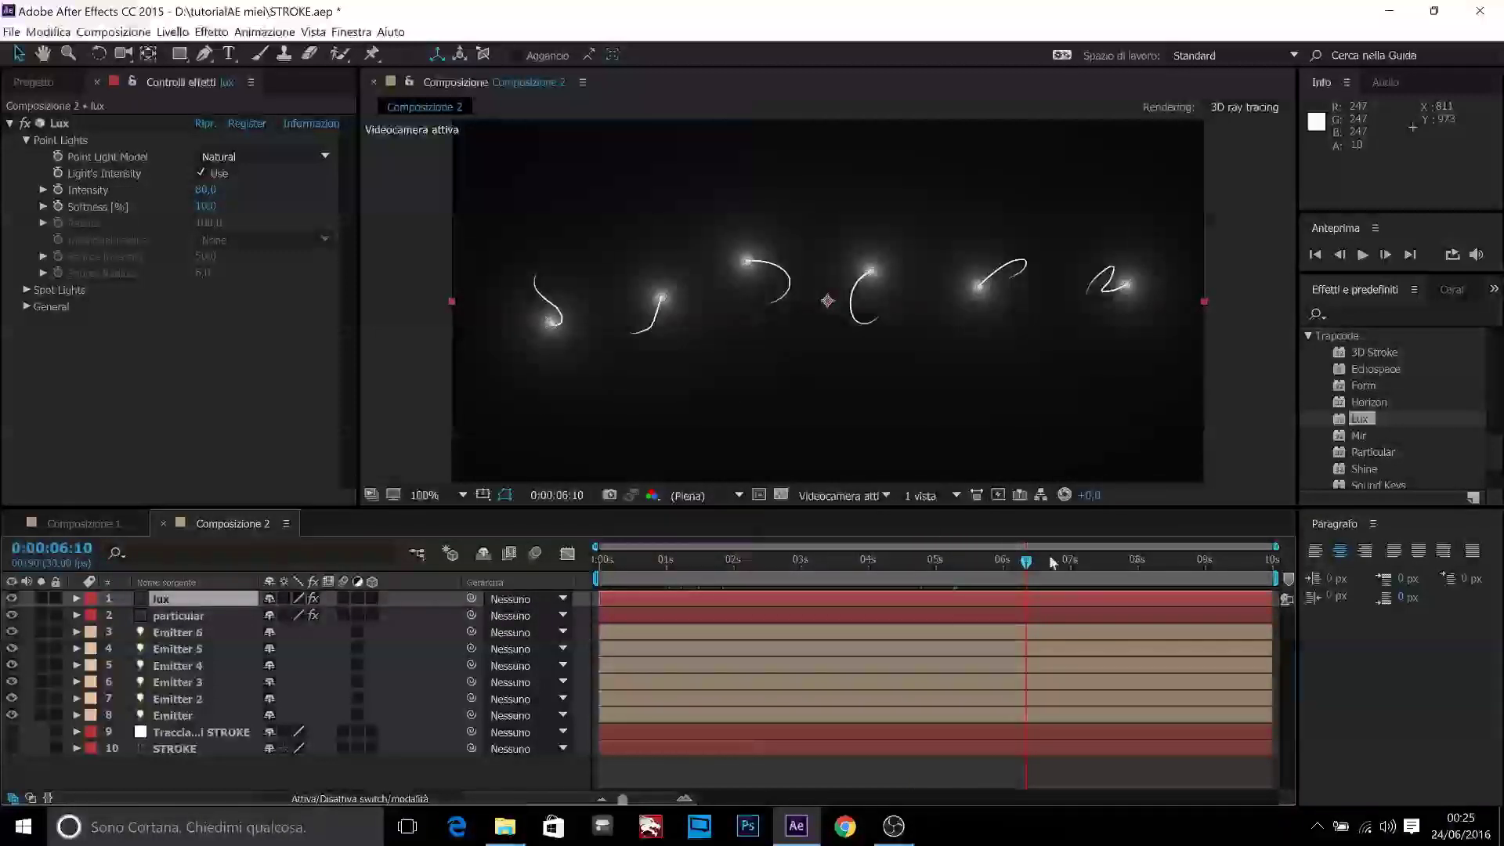
pyautogui.moveTo(1026, 565); pyautogui.dragTo(1100, 577)
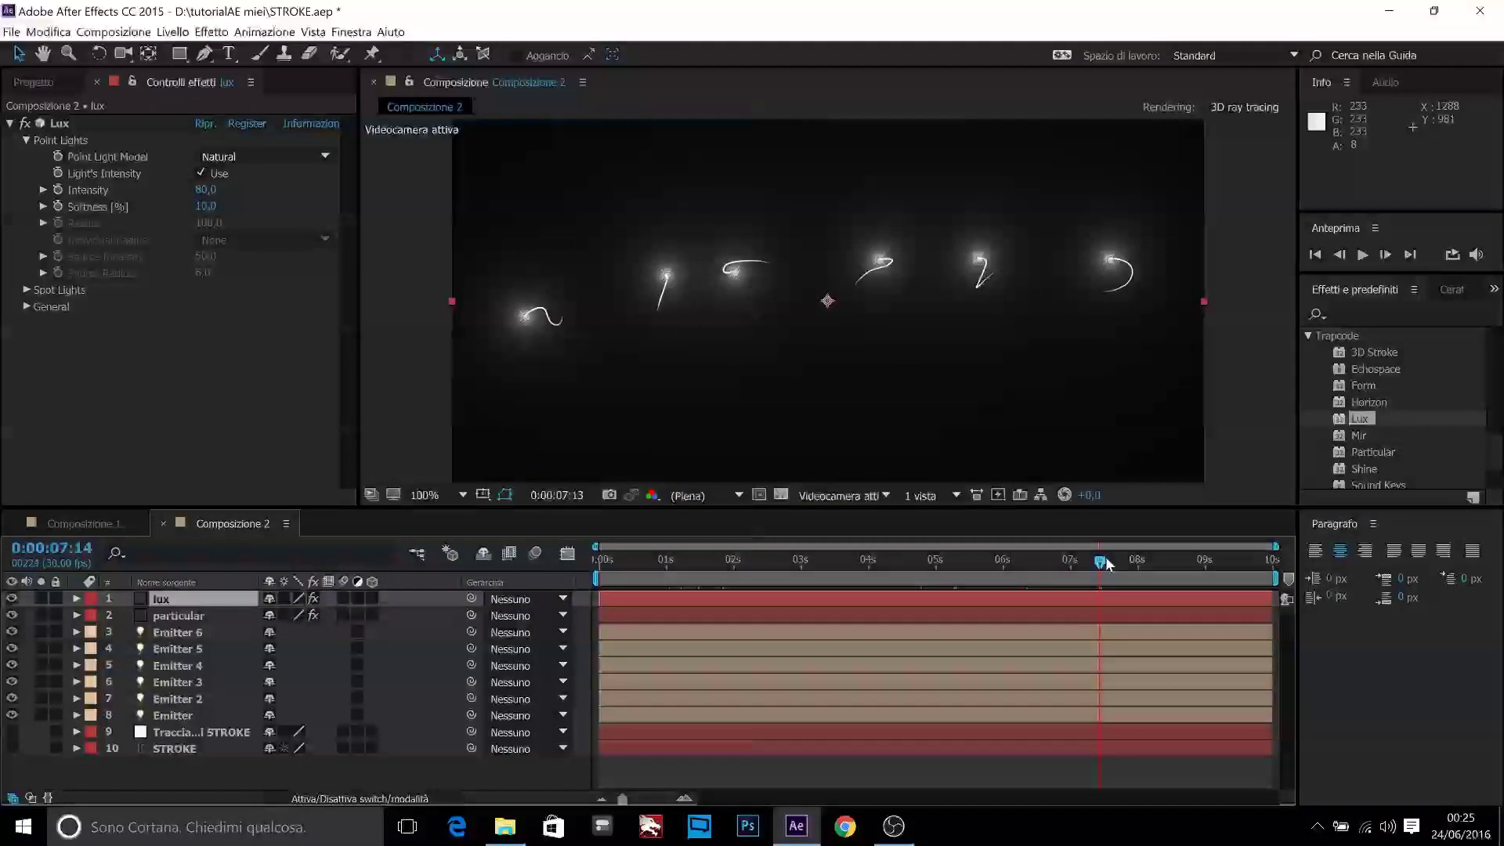
pyautogui.moveTo(1103, 578); pyautogui.dragTo(1117, 564)
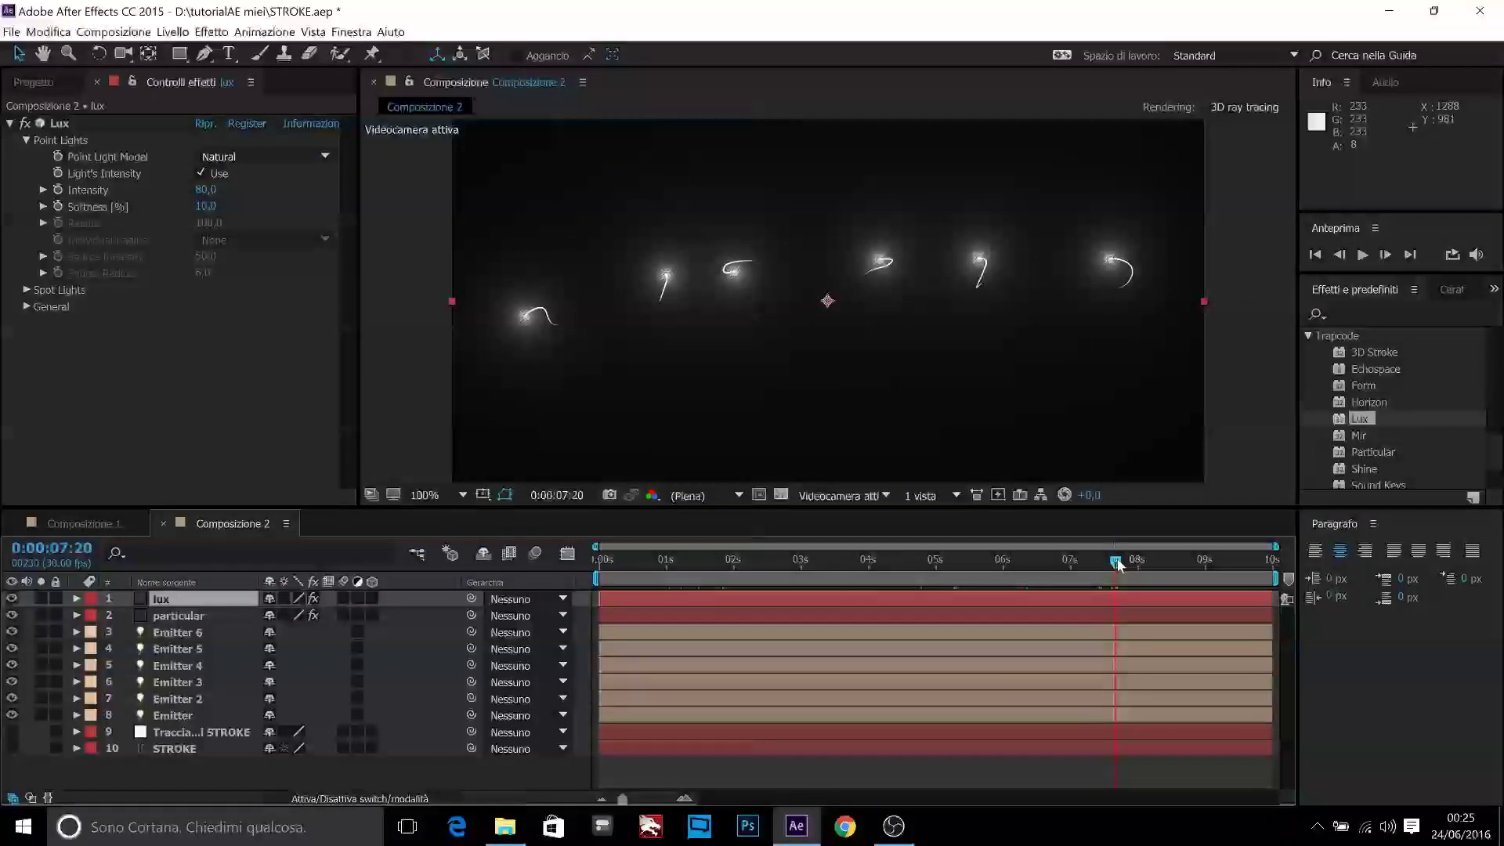
pyautogui.moveTo(1118, 564); pyautogui.dragTo(1151, 565)
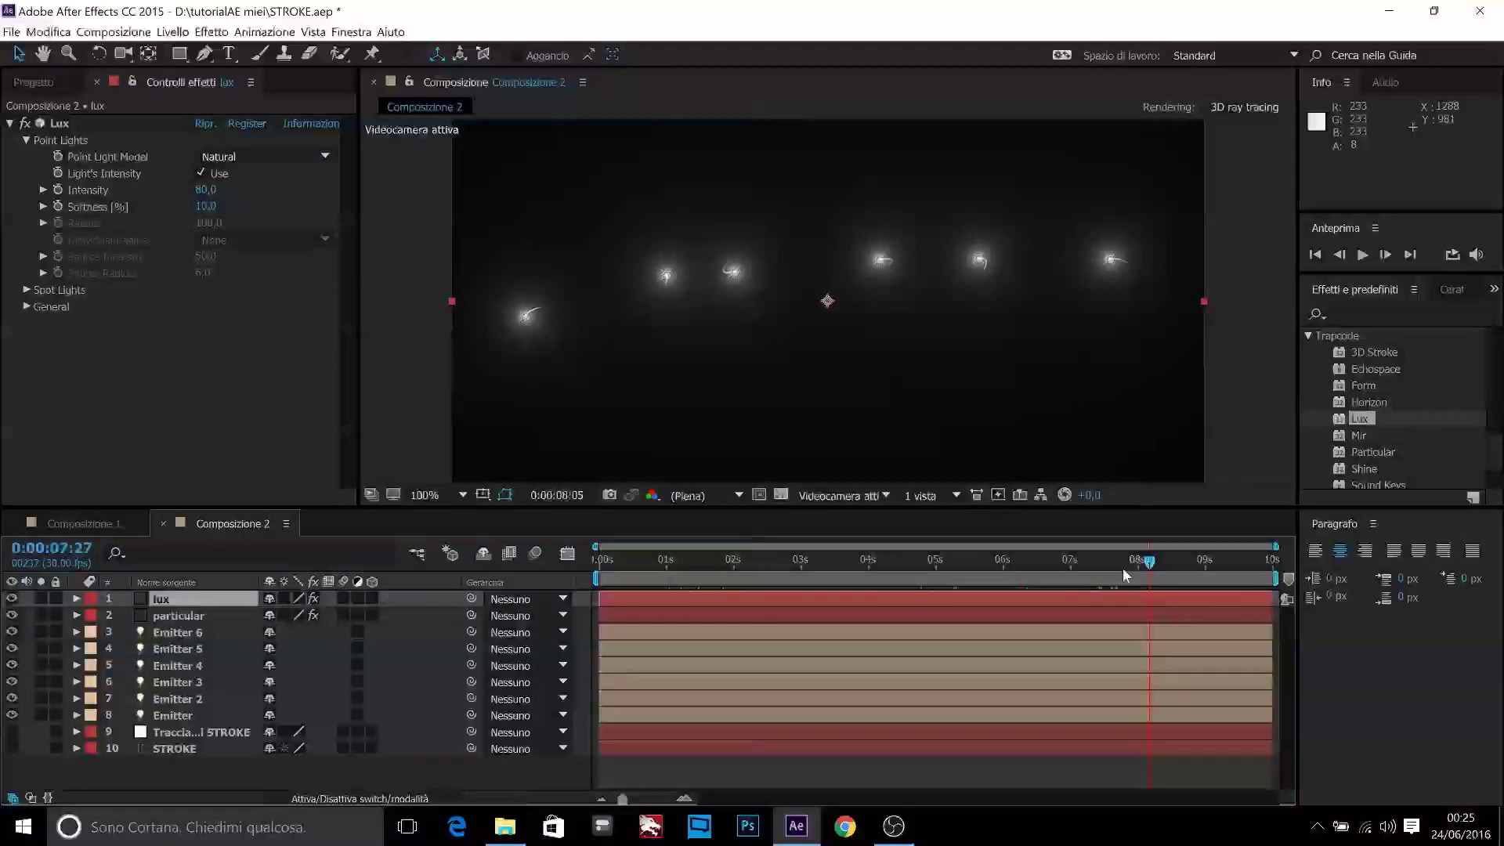
pyautogui.moveTo(1152, 570); pyautogui.dragTo(1031, 562)
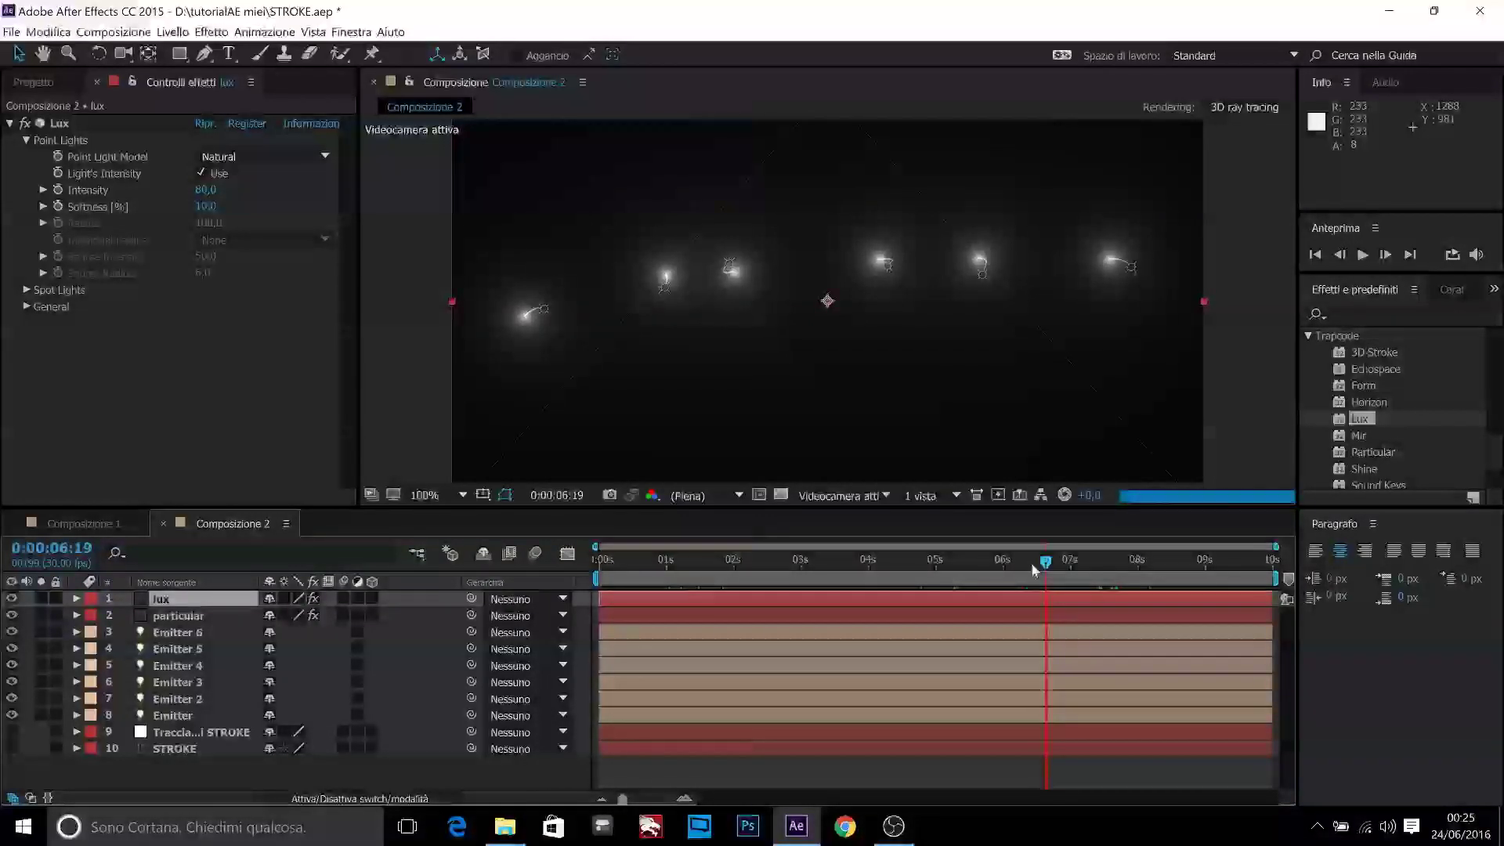
pyautogui.click(167, 749)
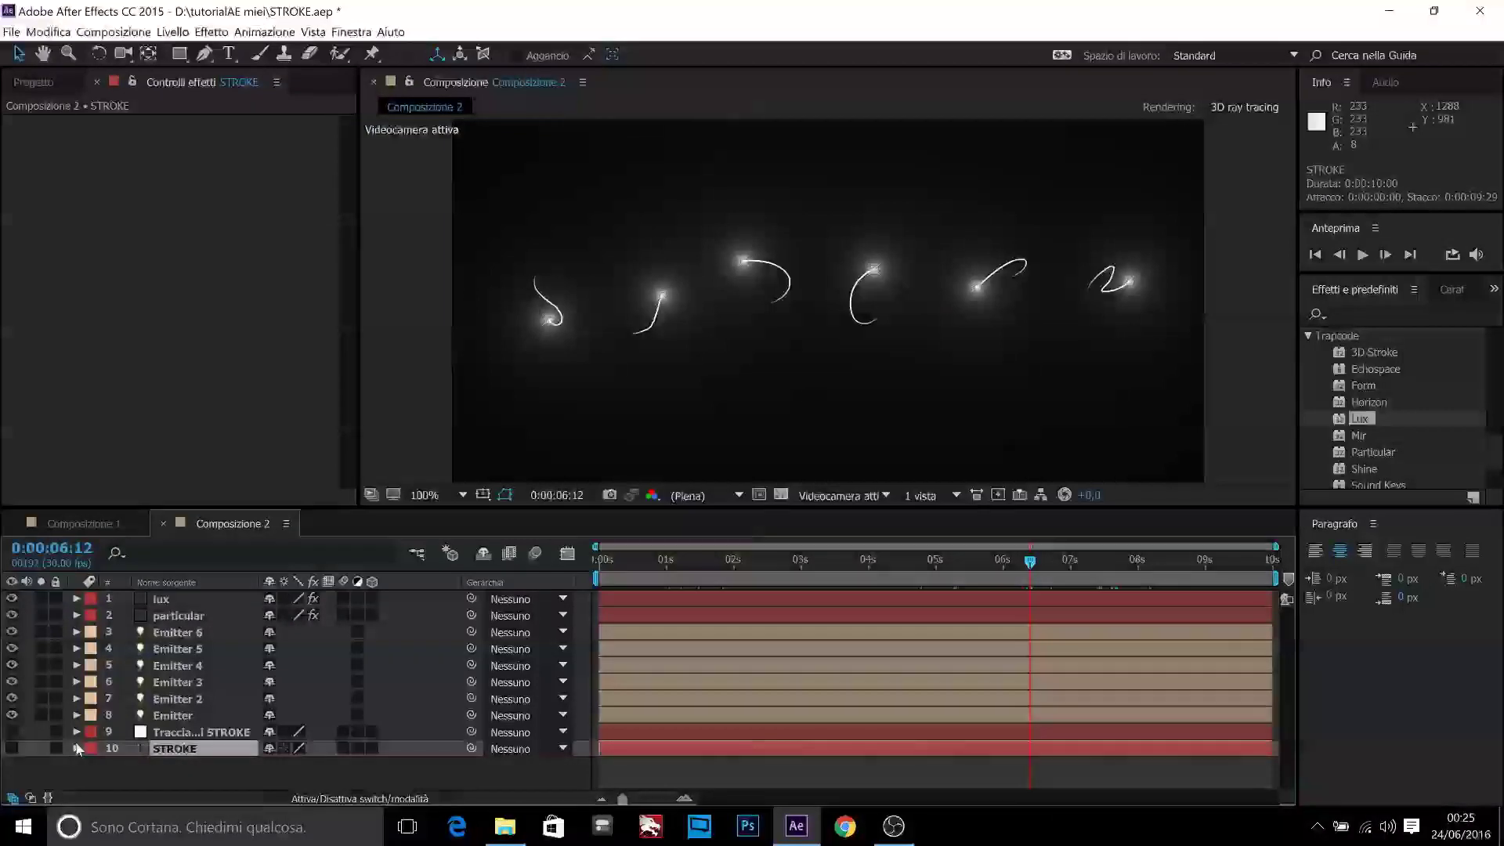
# Step: Make STROKE visible and keyframe its Opacità from 0% at 6:11 to 100% near 6:28
pyautogui.click(11, 748)
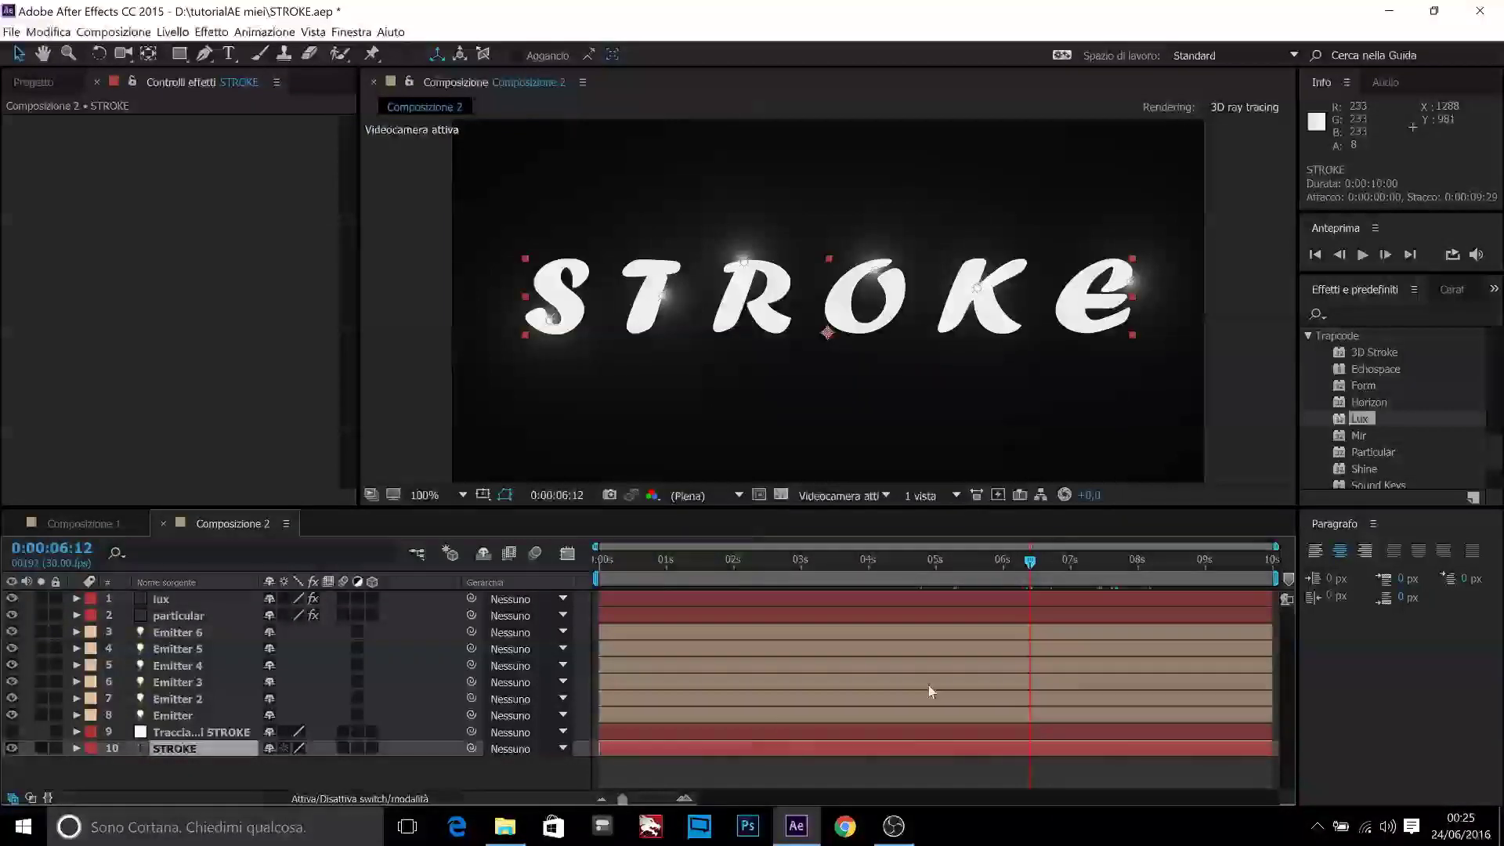
pyautogui.moveTo(1031, 568); pyautogui.dragTo(1028, 568)
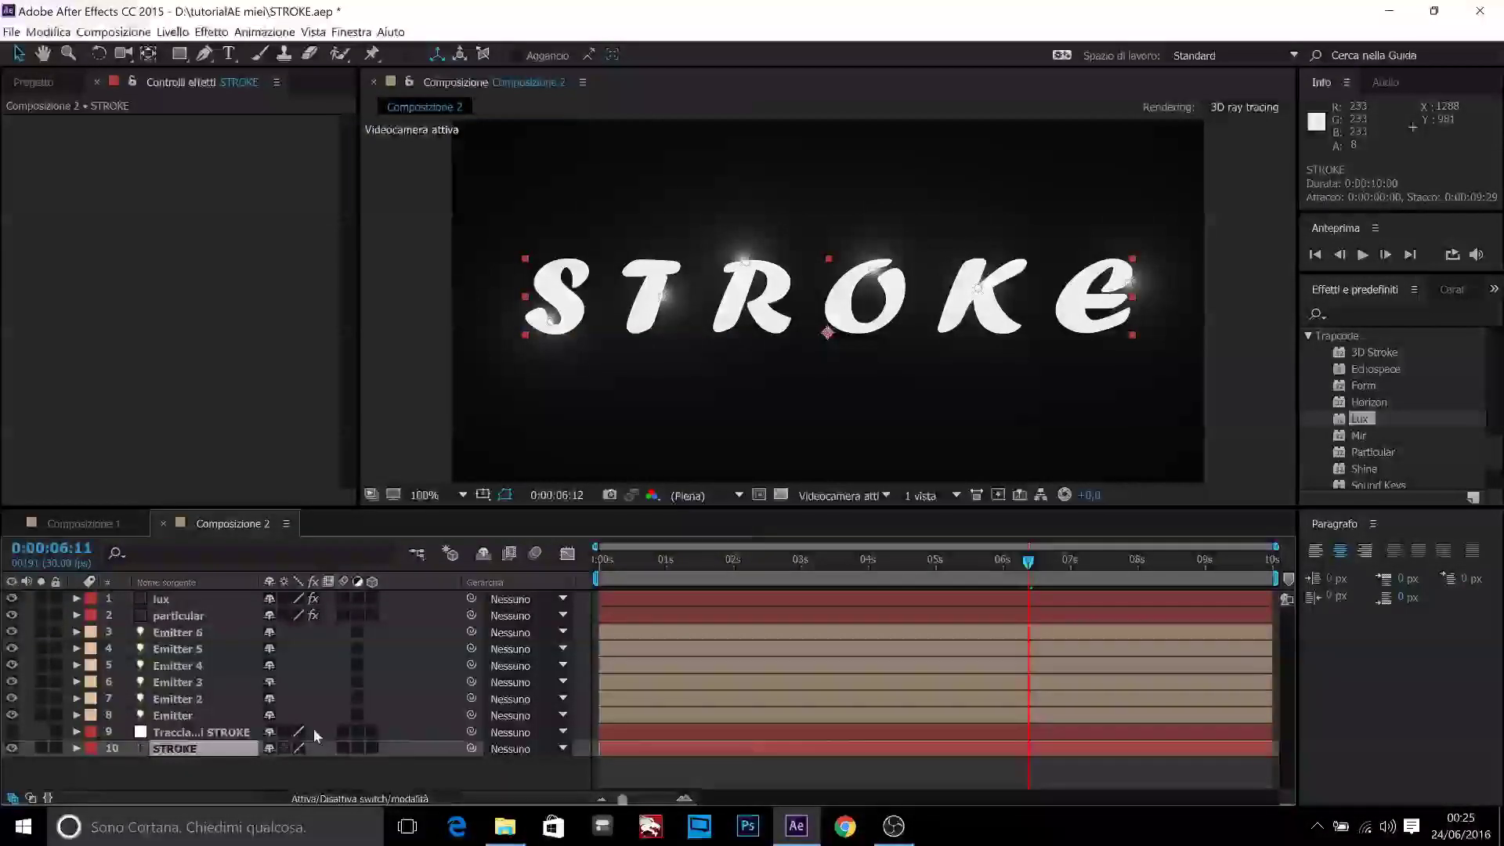
pyautogui.click(76, 748)
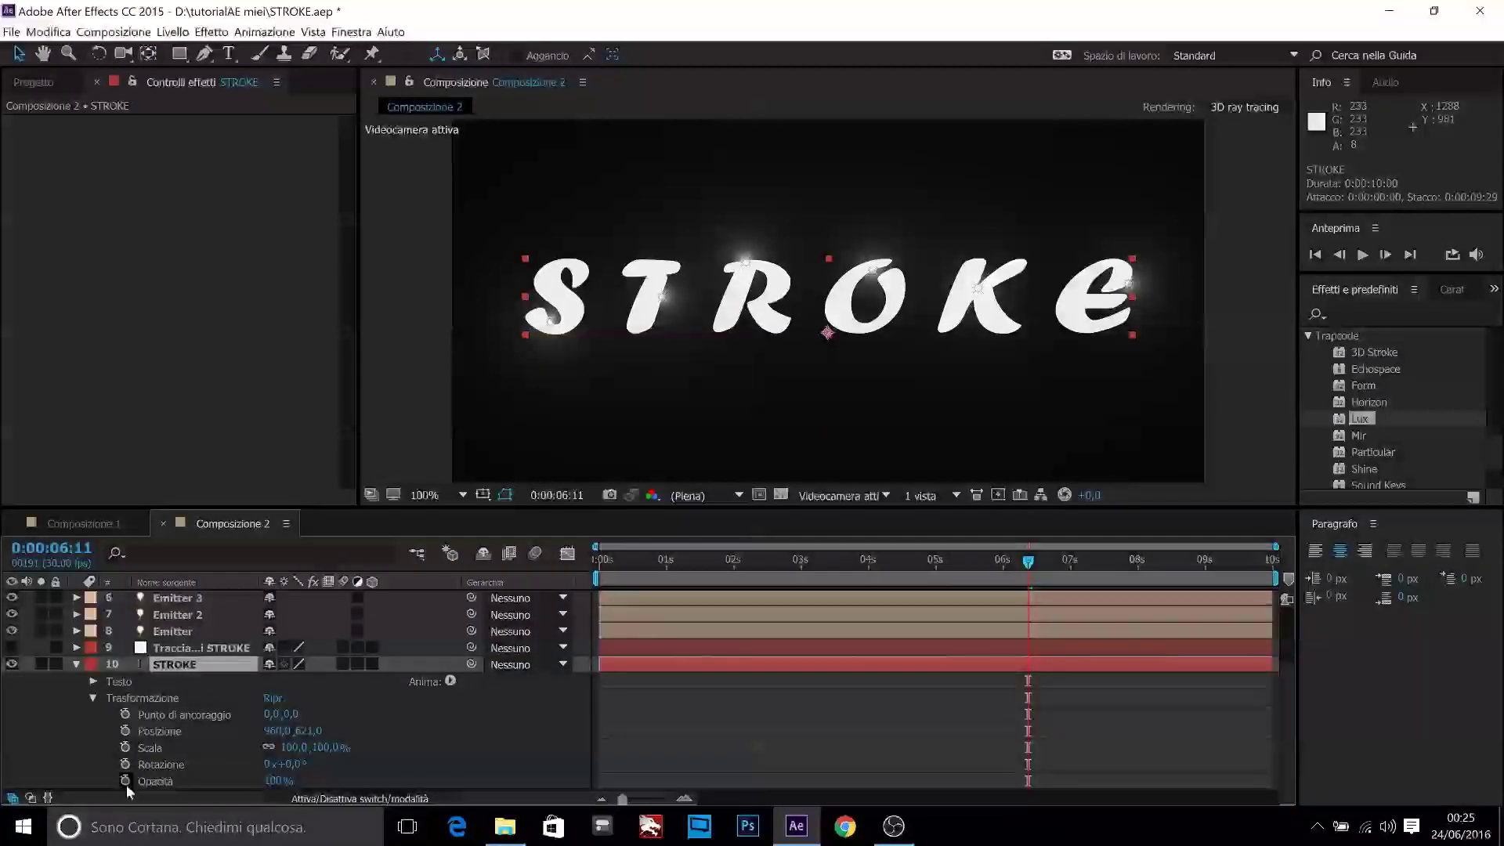
pyautogui.click(270, 780)
pyautogui.write('0')
pyautogui.press('Return')
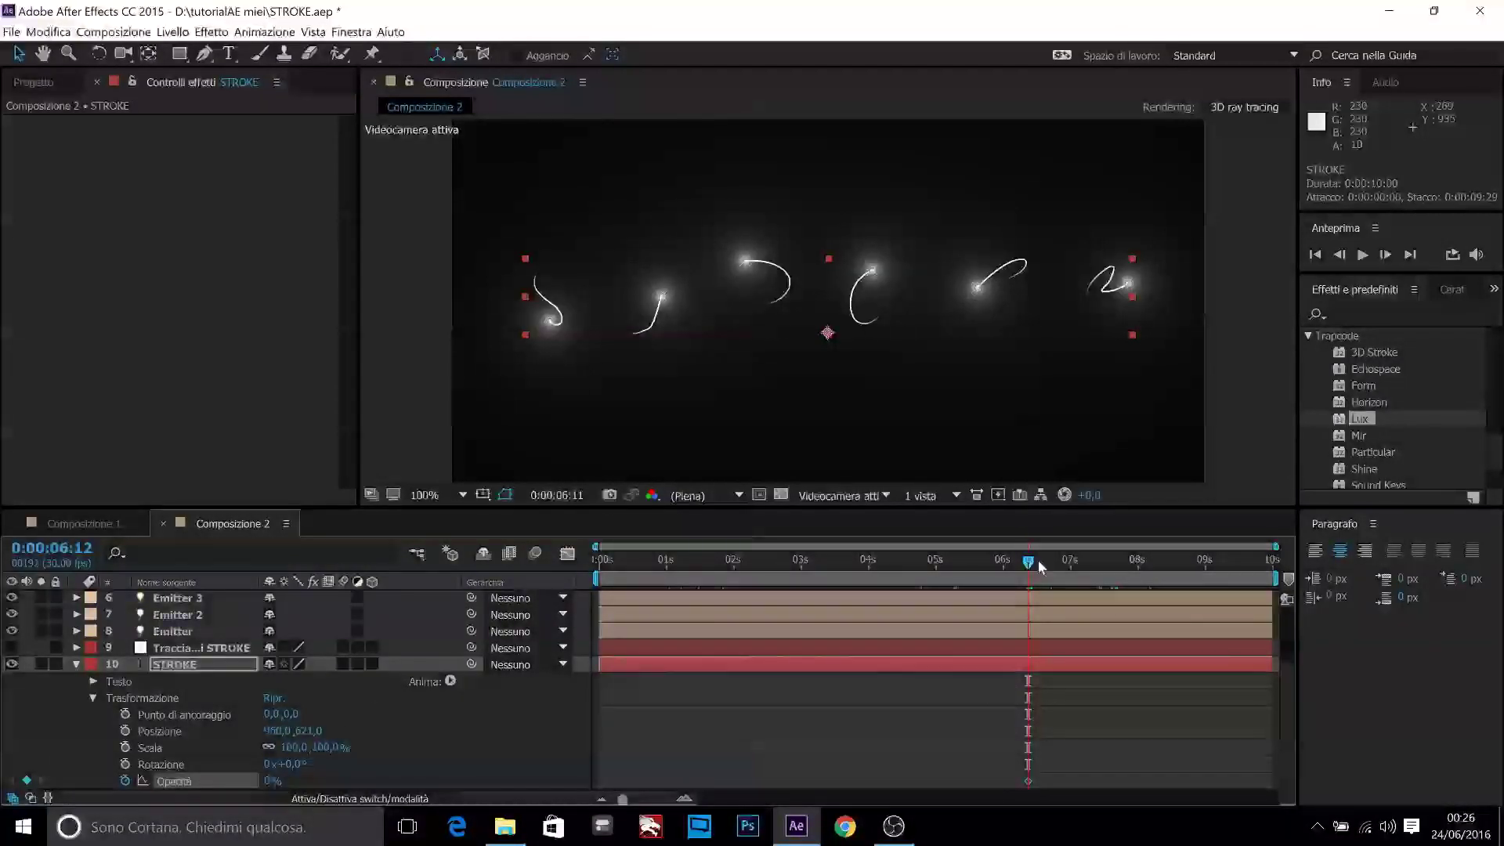
pyautogui.moveTo(1040, 565)
pyautogui.mouseDown()
pyautogui.moveTo(1078, 570)
pyautogui.moveTo(1065, 570)
pyautogui.mouseUp()
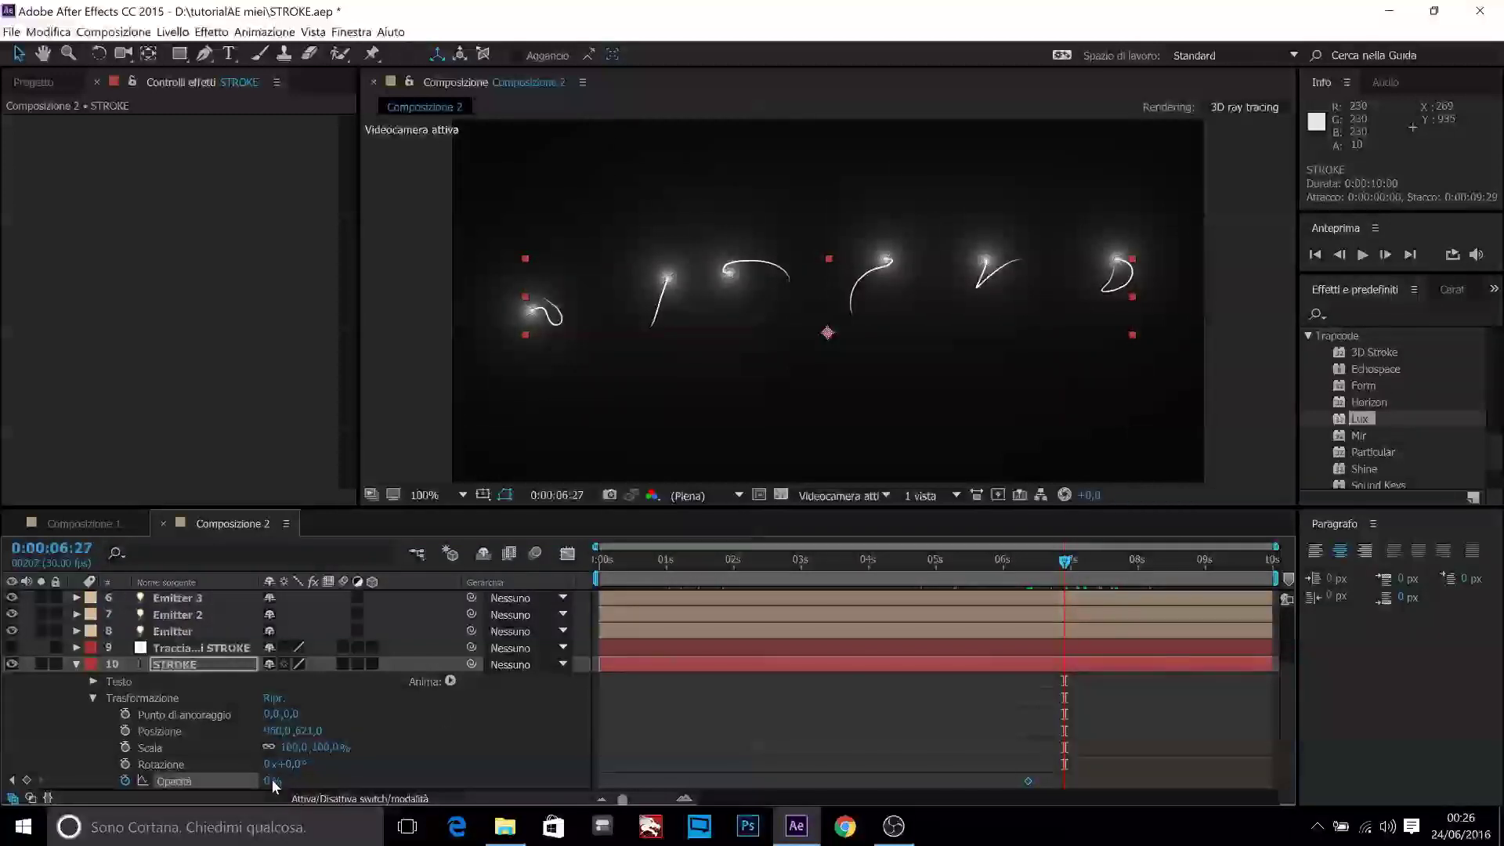
pyautogui.moveTo(302, 789); pyautogui.dragTo(1259, 612)
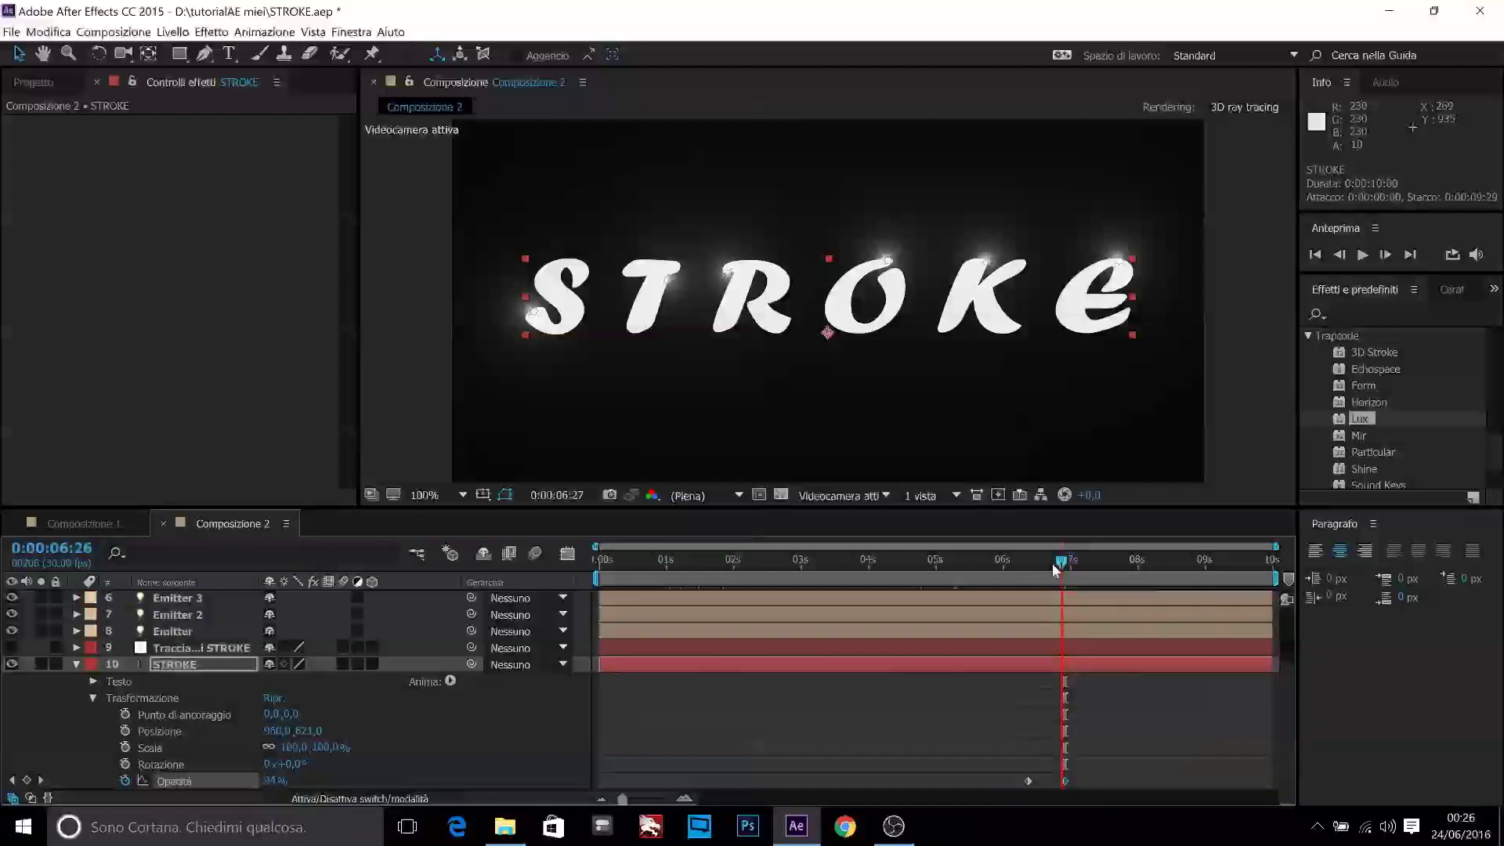
pyautogui.moveTo(1066, 567); pyautogui.dragTo(1012, 567)
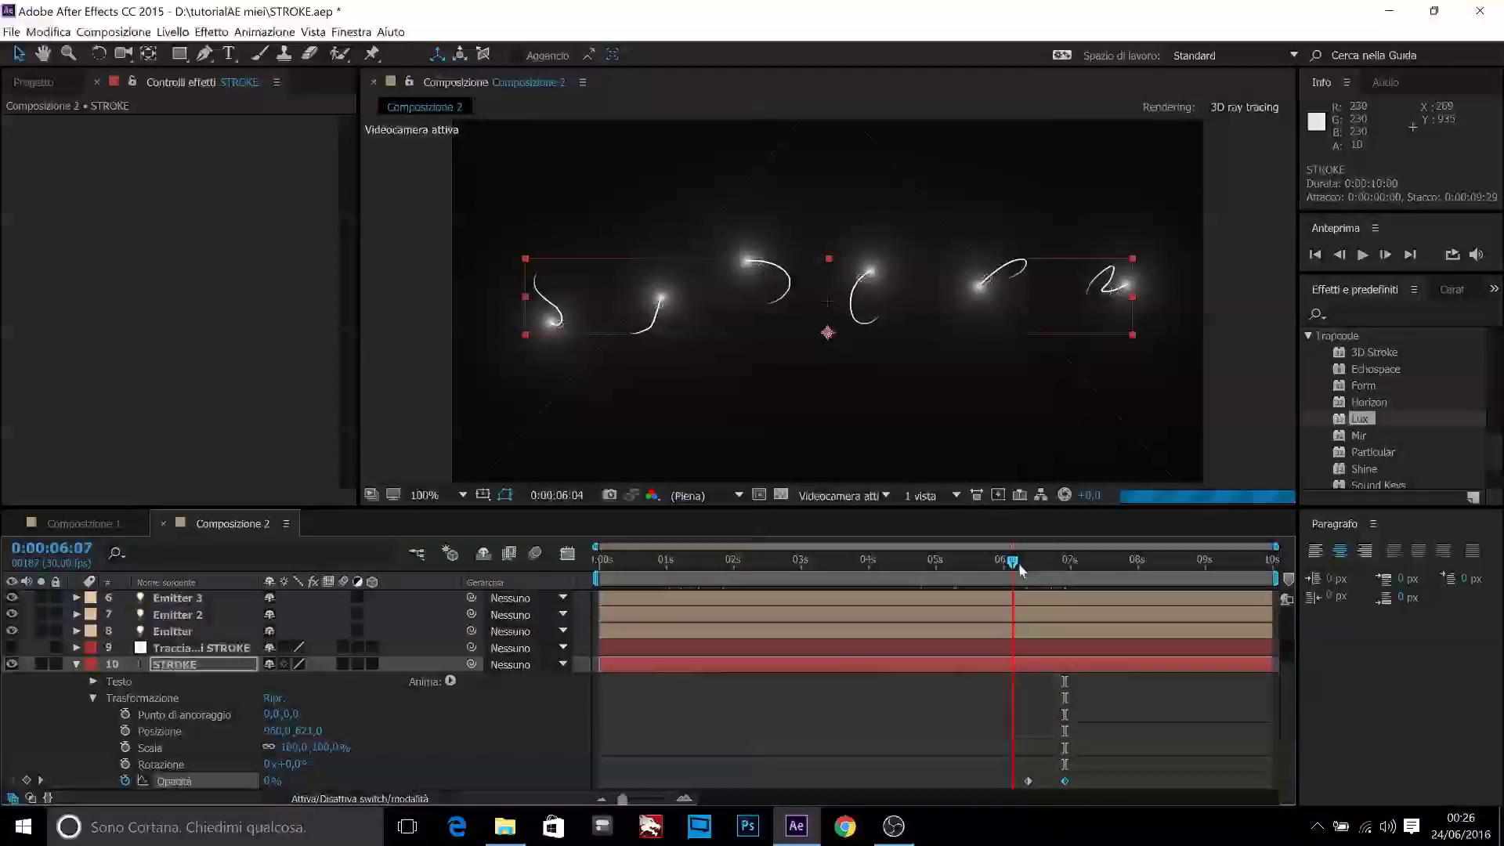
# Step: Apply Regolazione automatica attacco to the opacity keyframe and preview the fade from 6:12
pyautogui.rightClick(1029, 781)
pyautogui.moveTo(1056, 772)
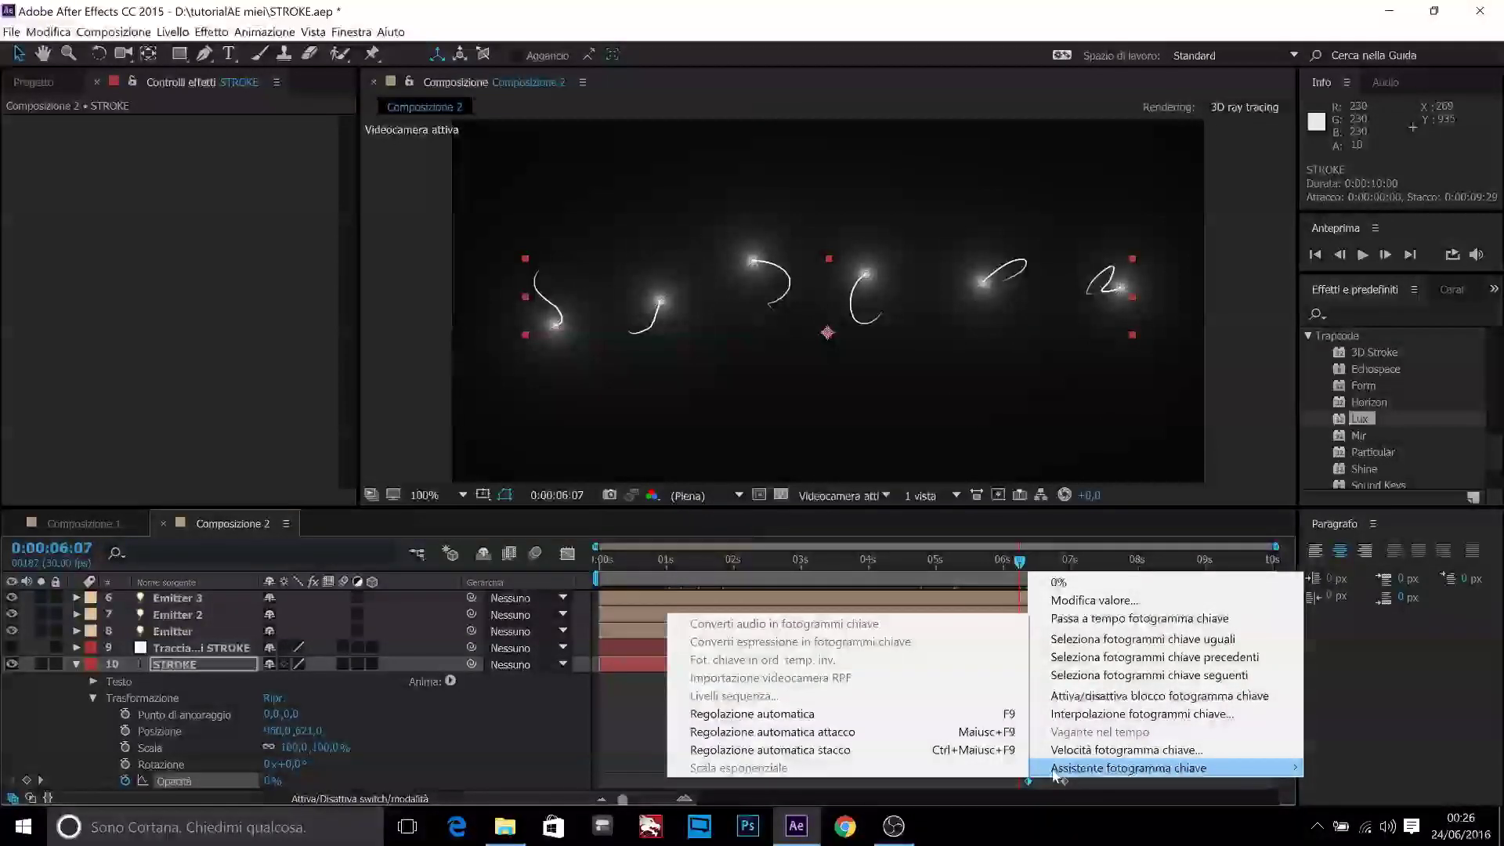
pyautogui.click(868, 733)
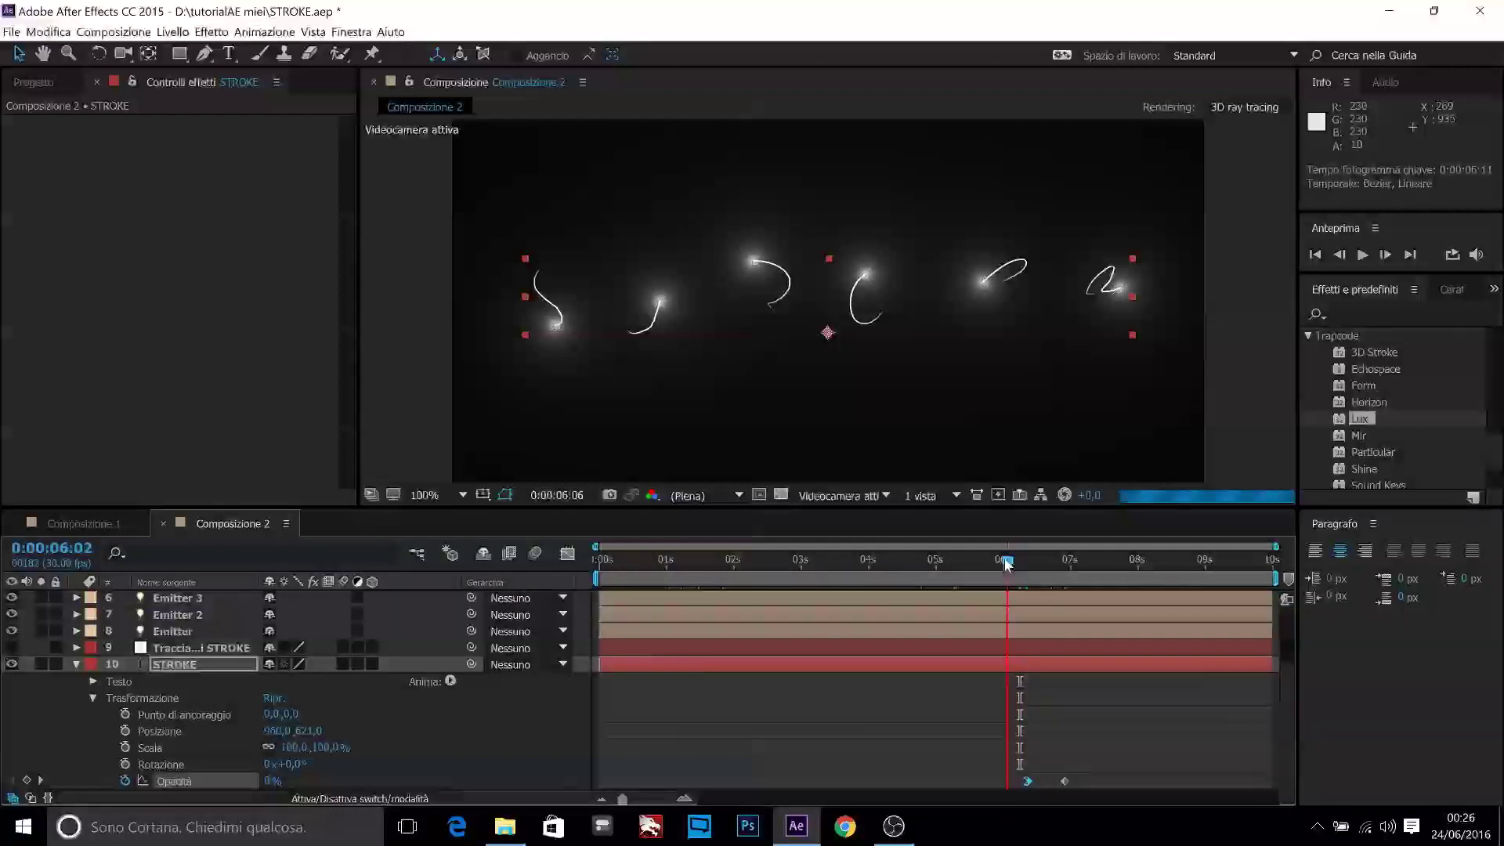
pyautogui.moveTo(1019, 564); pyautogui.dragTo(1035, 577)
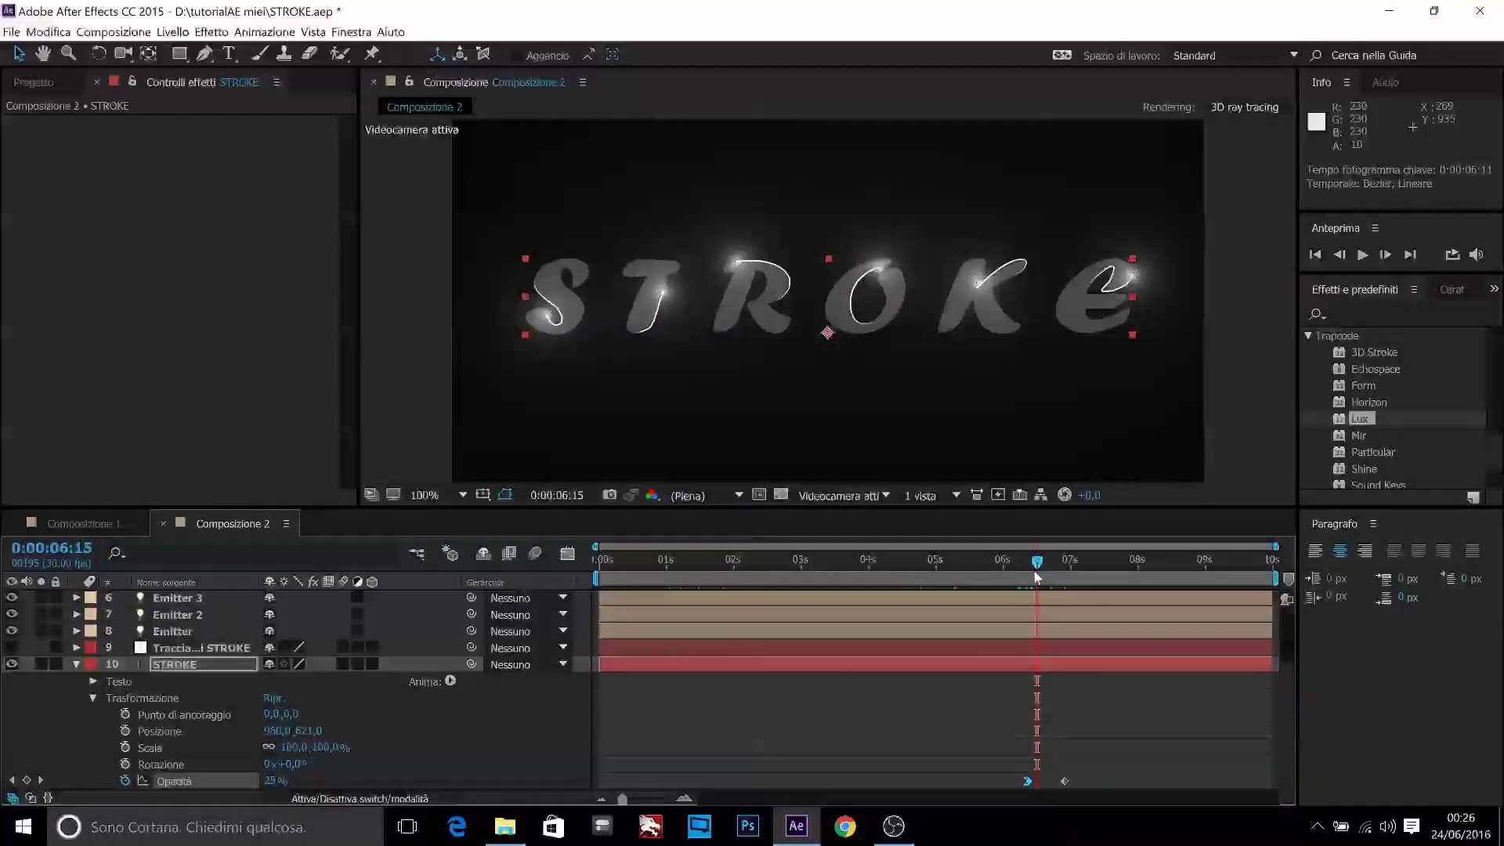
pyautogui.press('space')
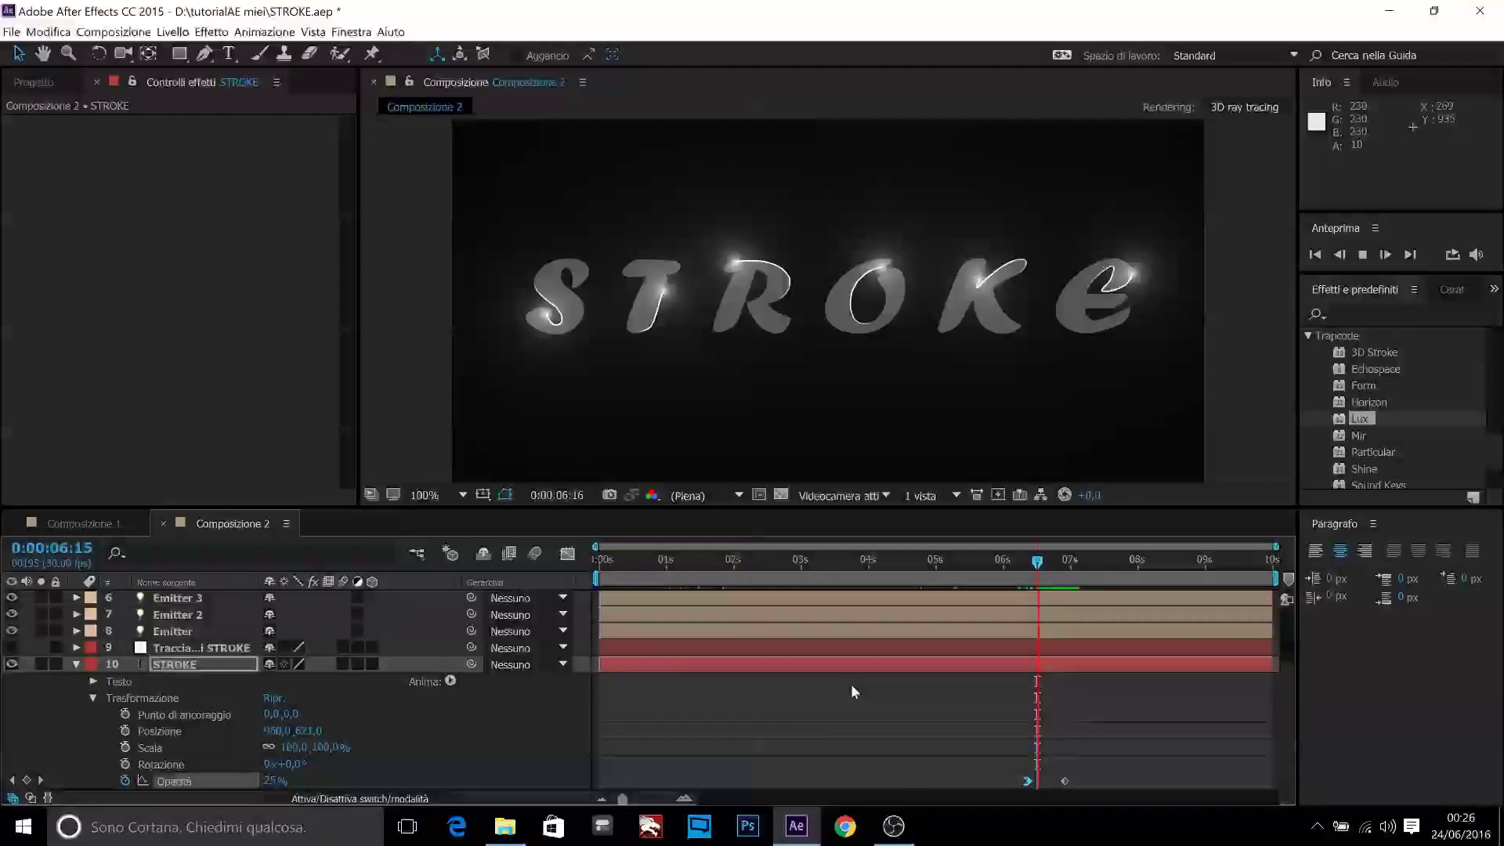
# Step: Switch to Composizione 1, move to 5:28, and play a preview of the glowing strokes
pyautogui.click(108, 525)
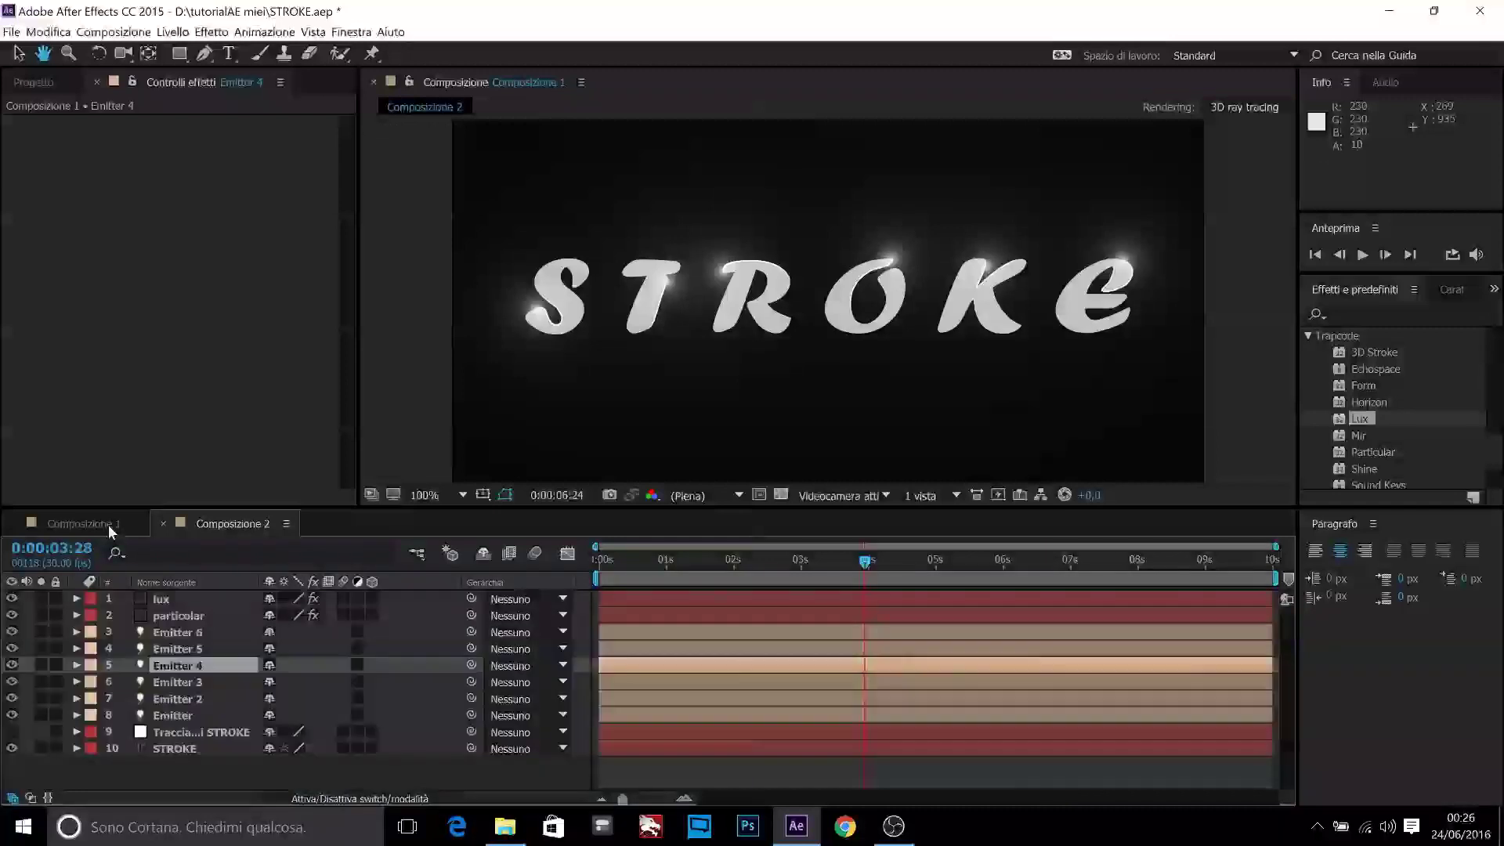
pyautogui.click(190, 647)
pyautogui.click(170, 771)
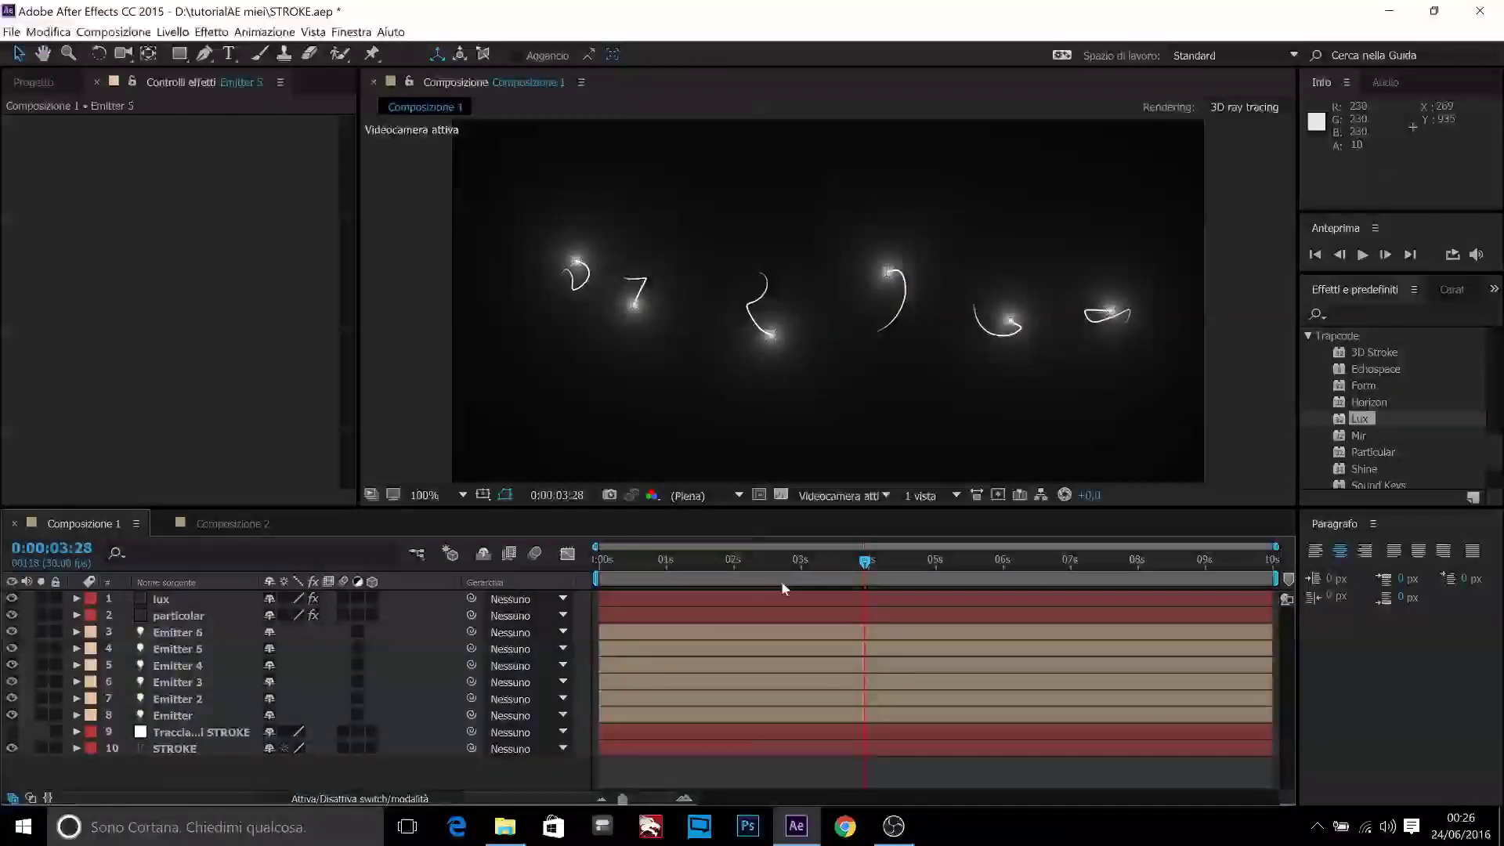
pyautogui.moveTo(866, 561); pyautogui.dragTo(1002, 581)
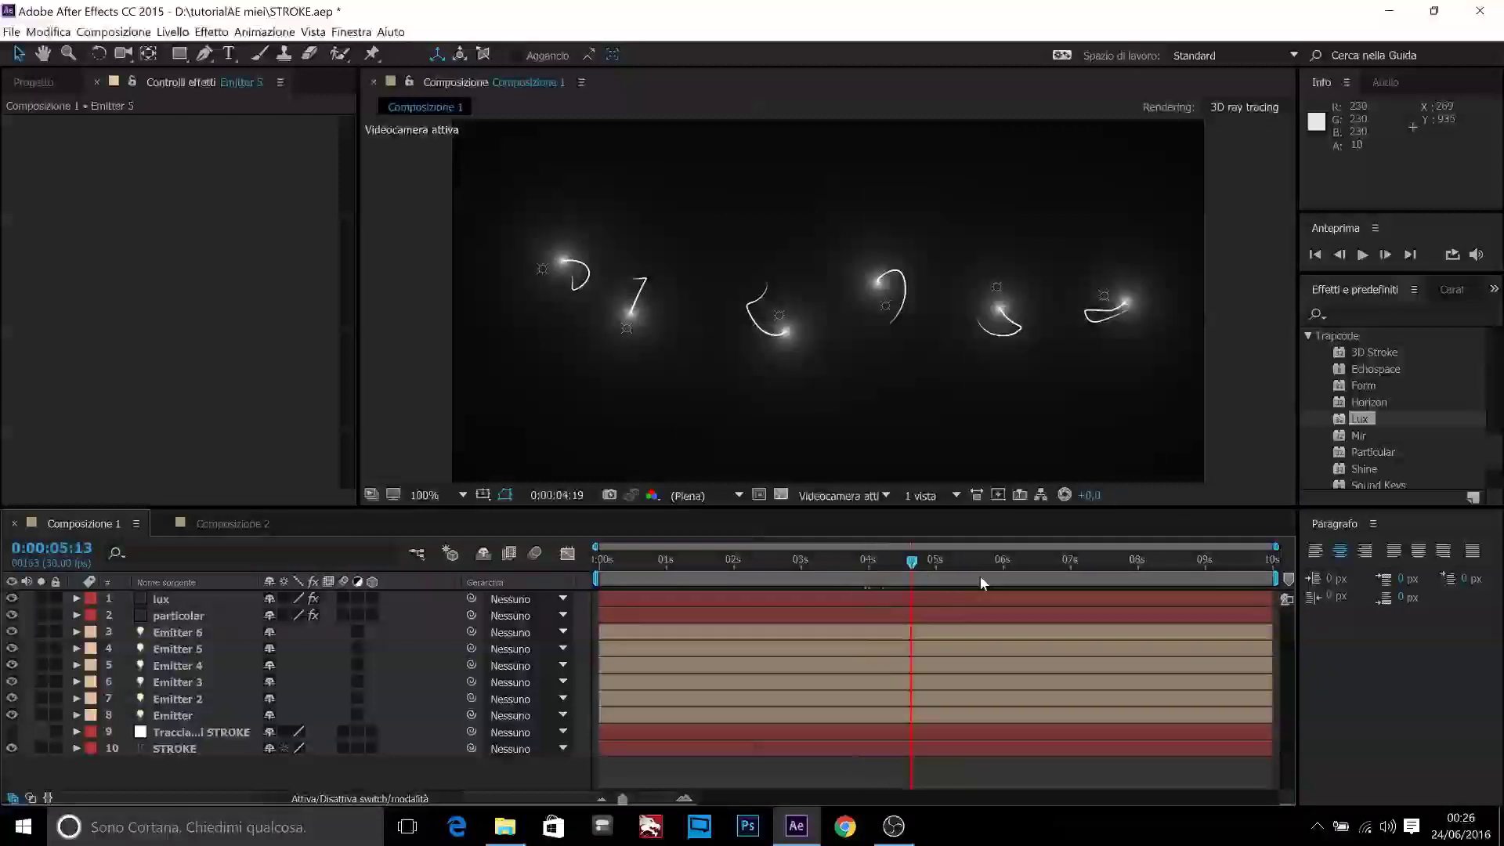
pyautogui.press('space')
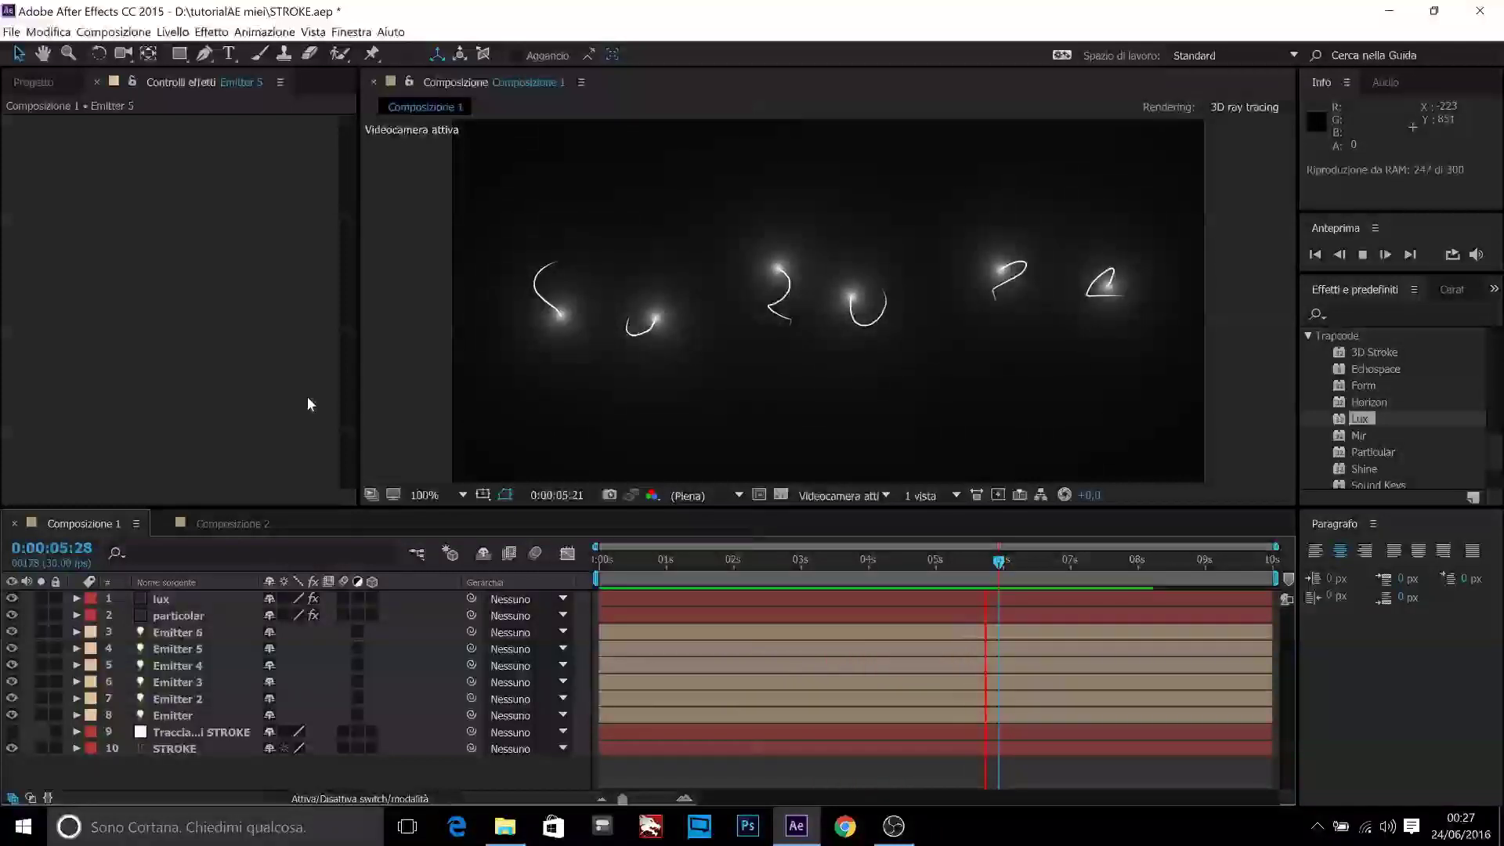
pyautogui.press('space')
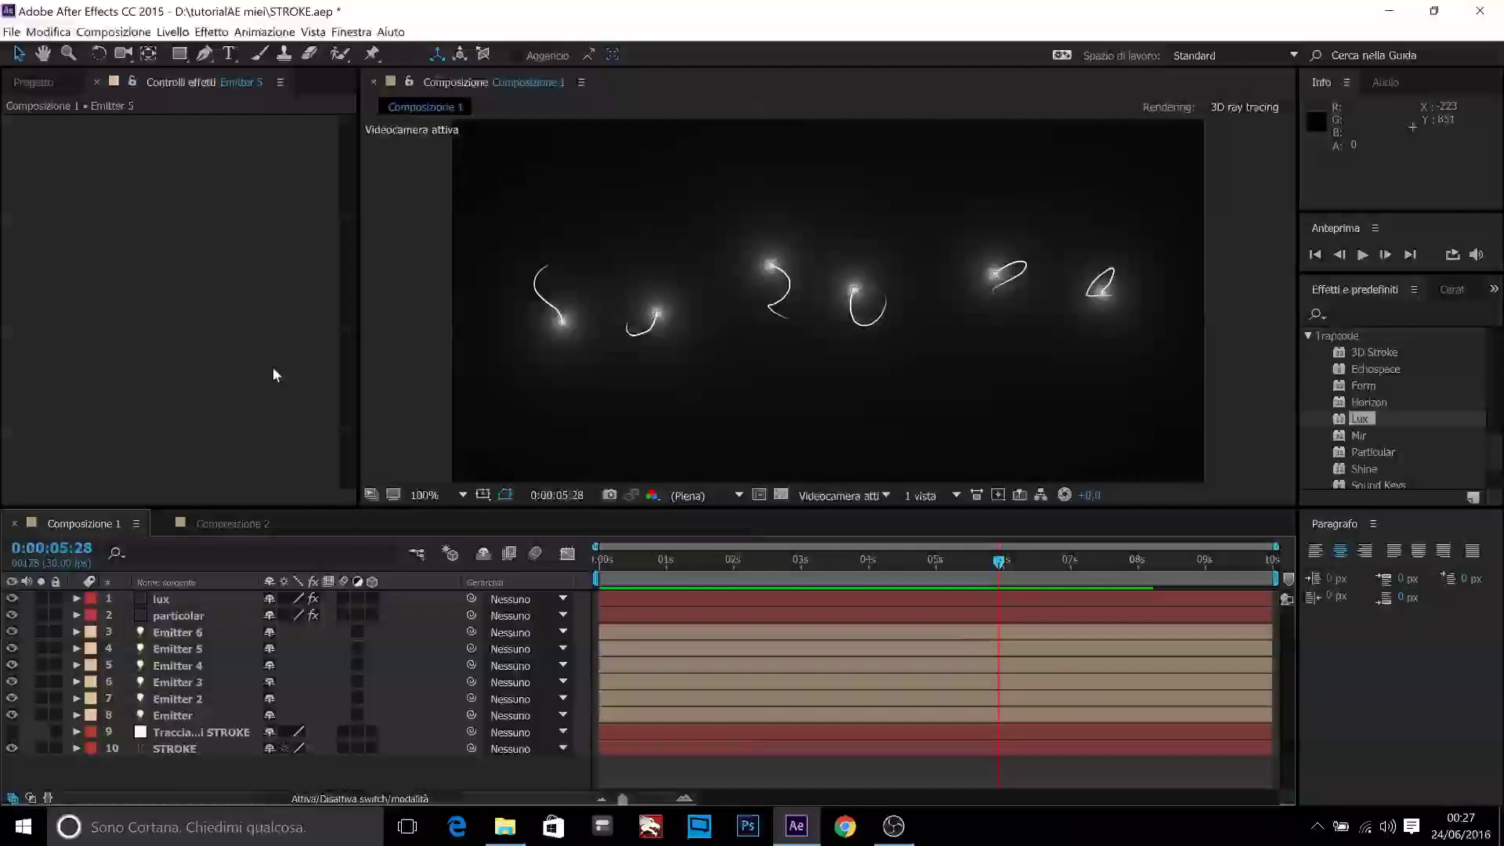